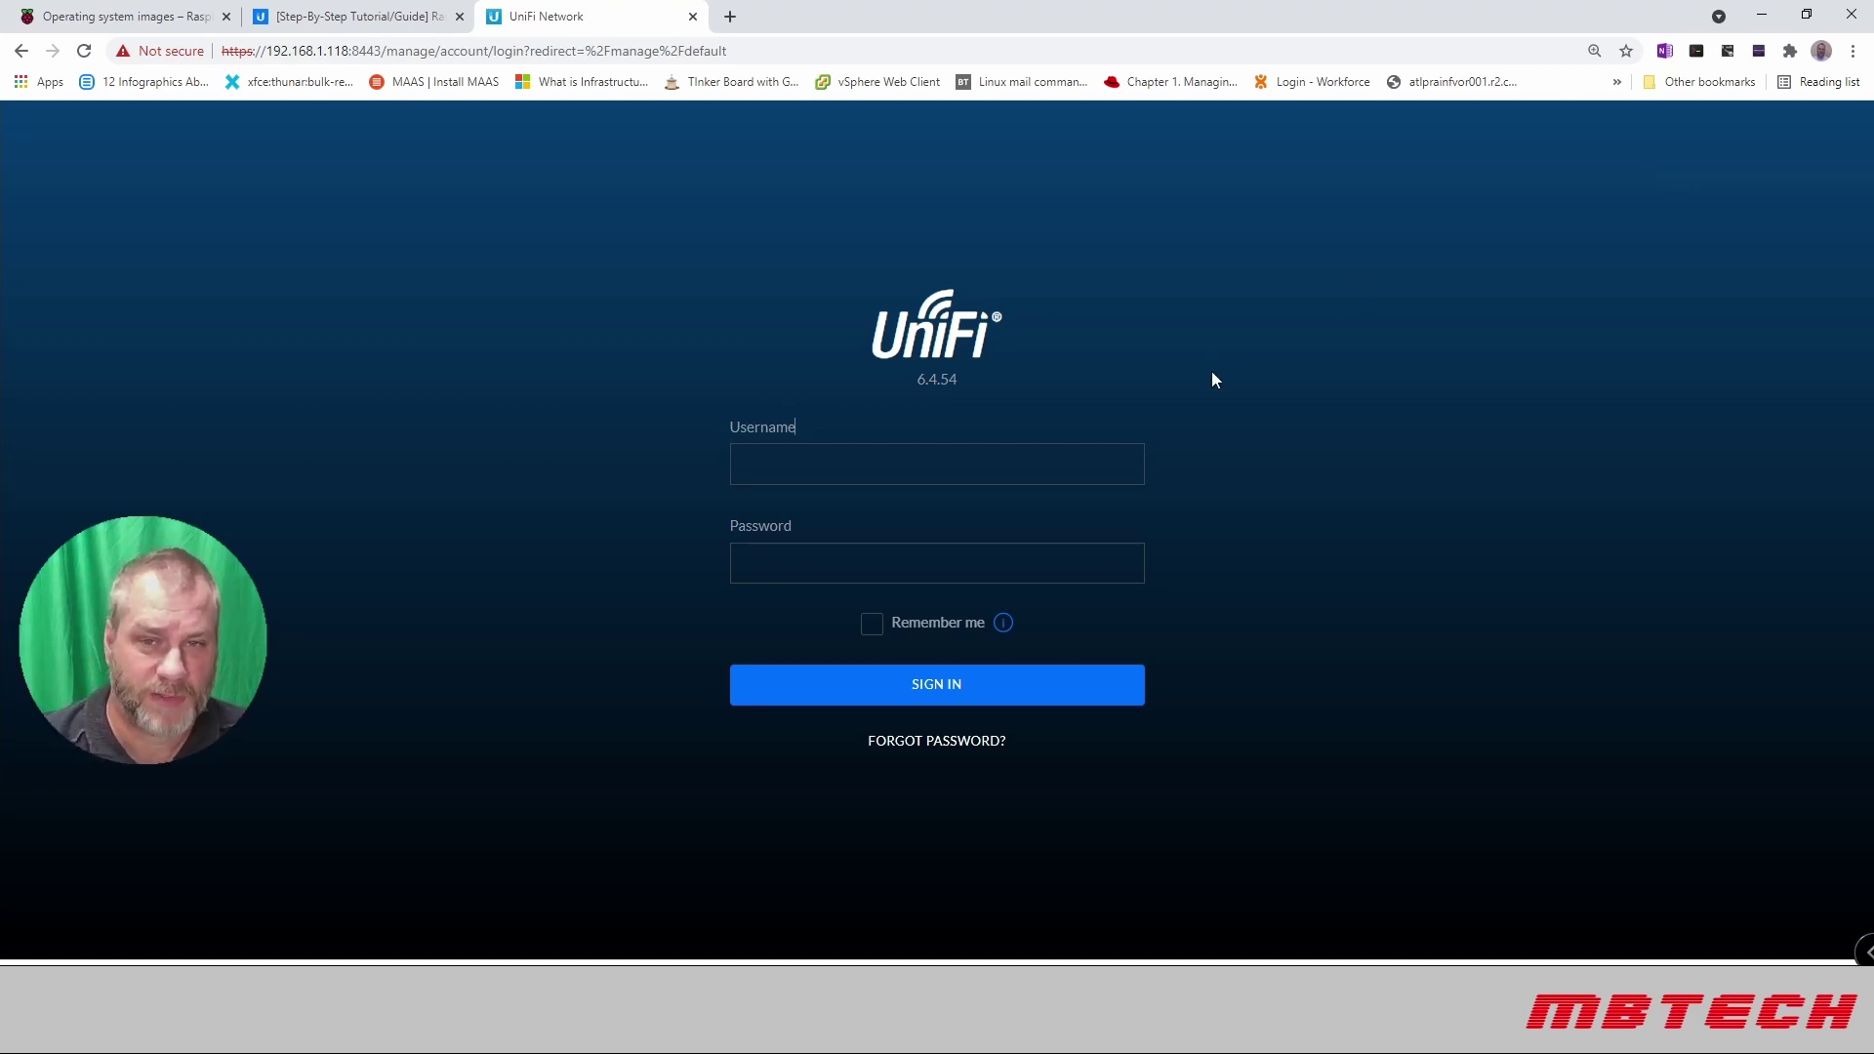
Step: Sign in with the saved autofill username and review the dashboard's 32.0 GB traffic and 61 clients
left_click(986, 464)
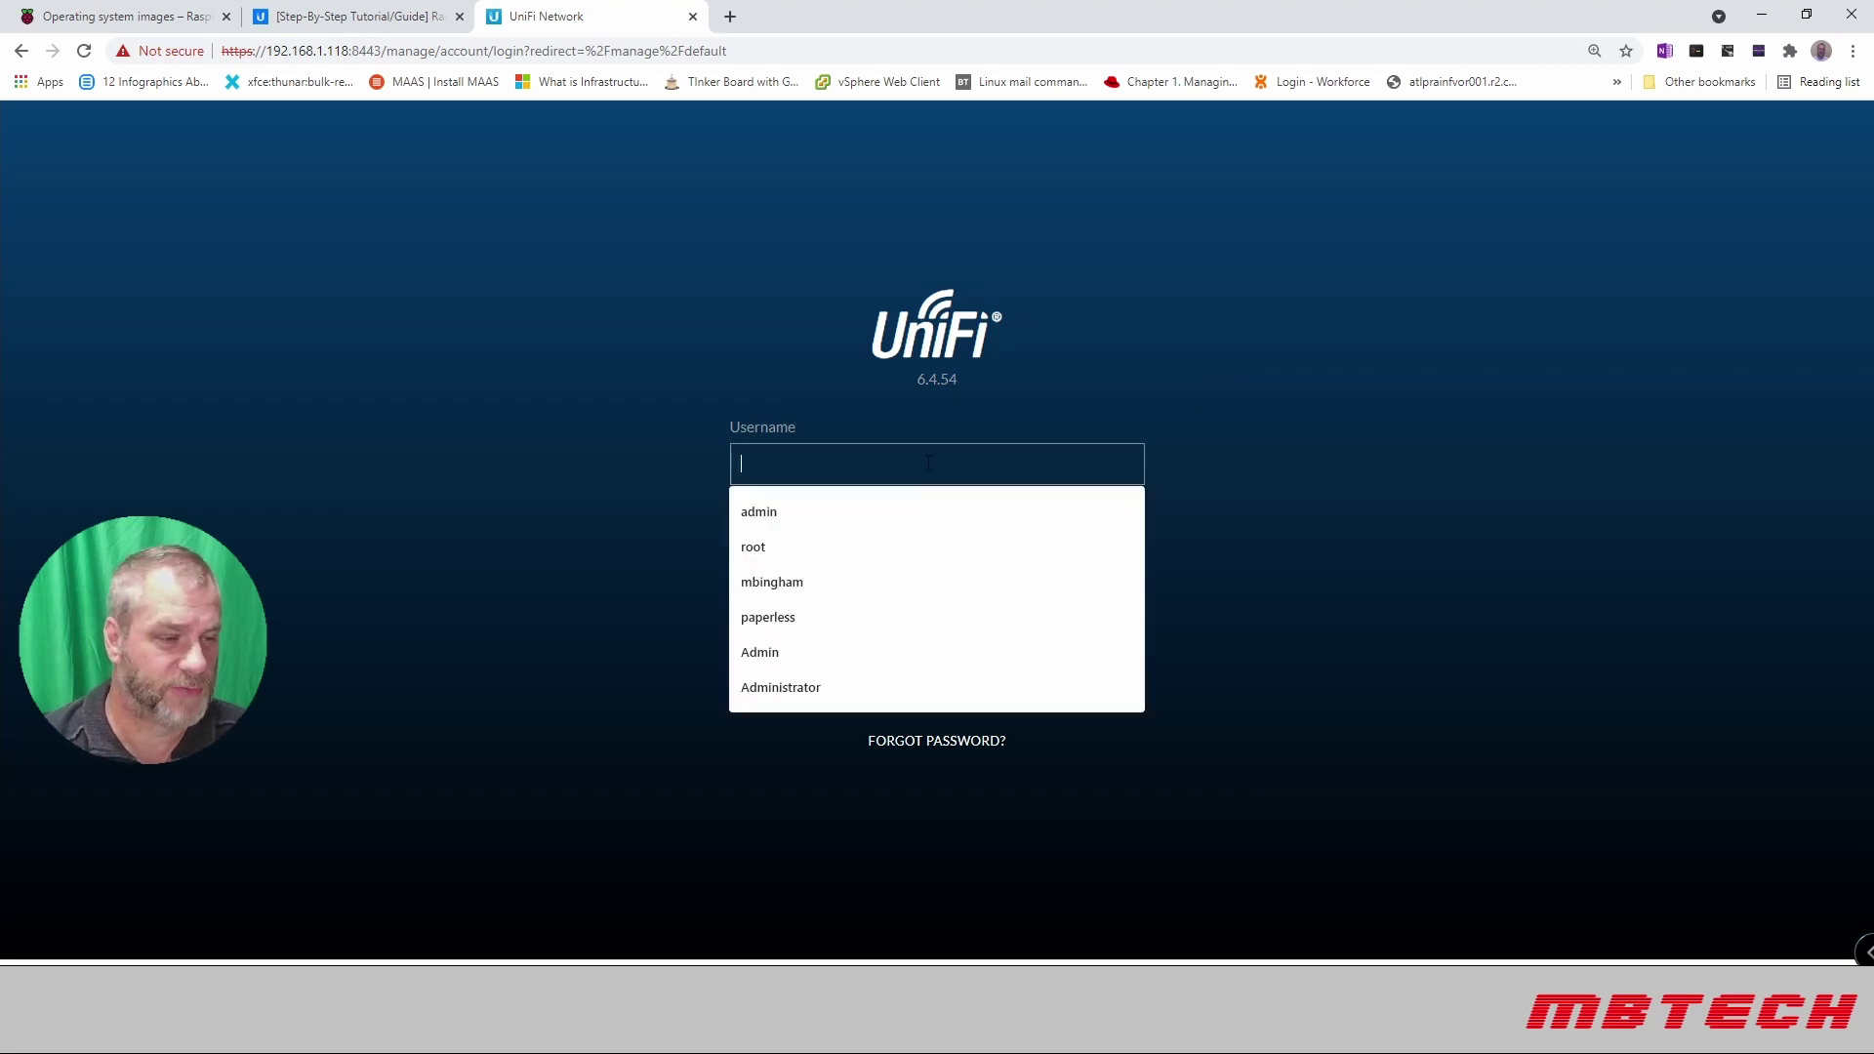
key("Down")
key("Down")
key("Down")
key("Return")
key("Return")
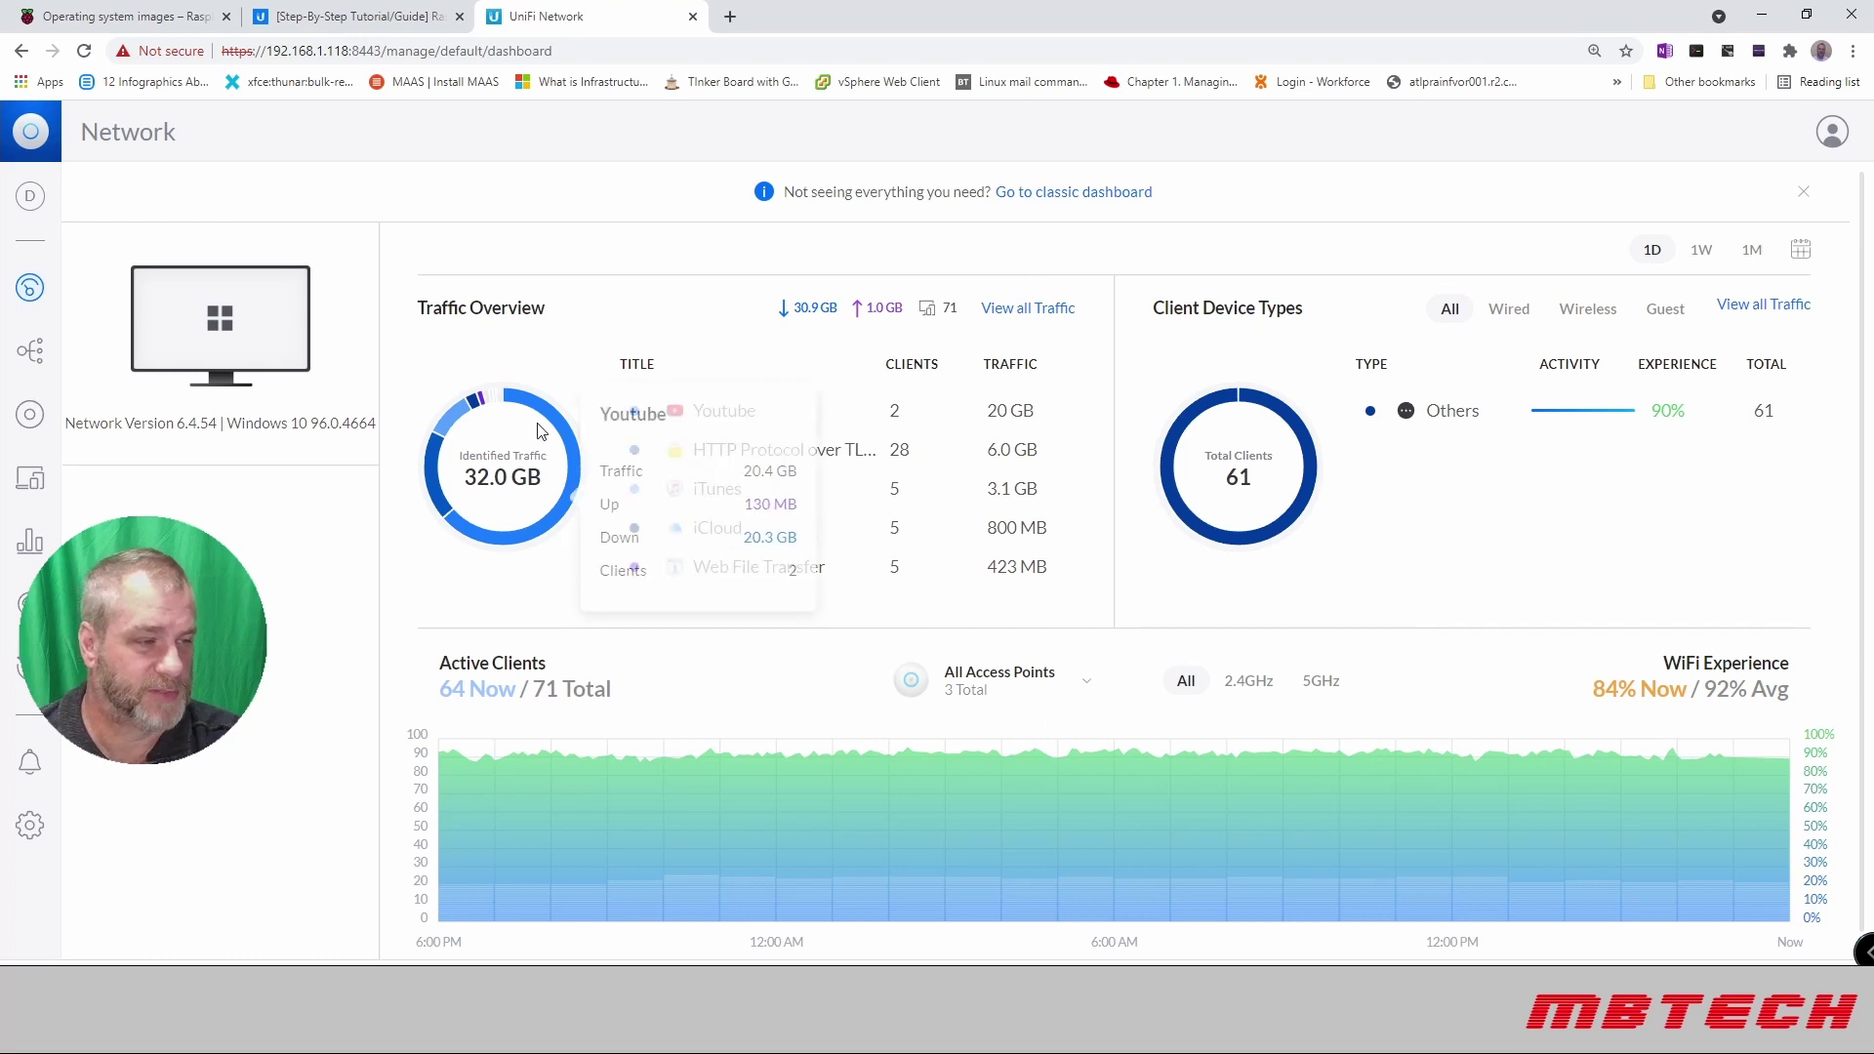
scroll(1027, 588, "down", 1)
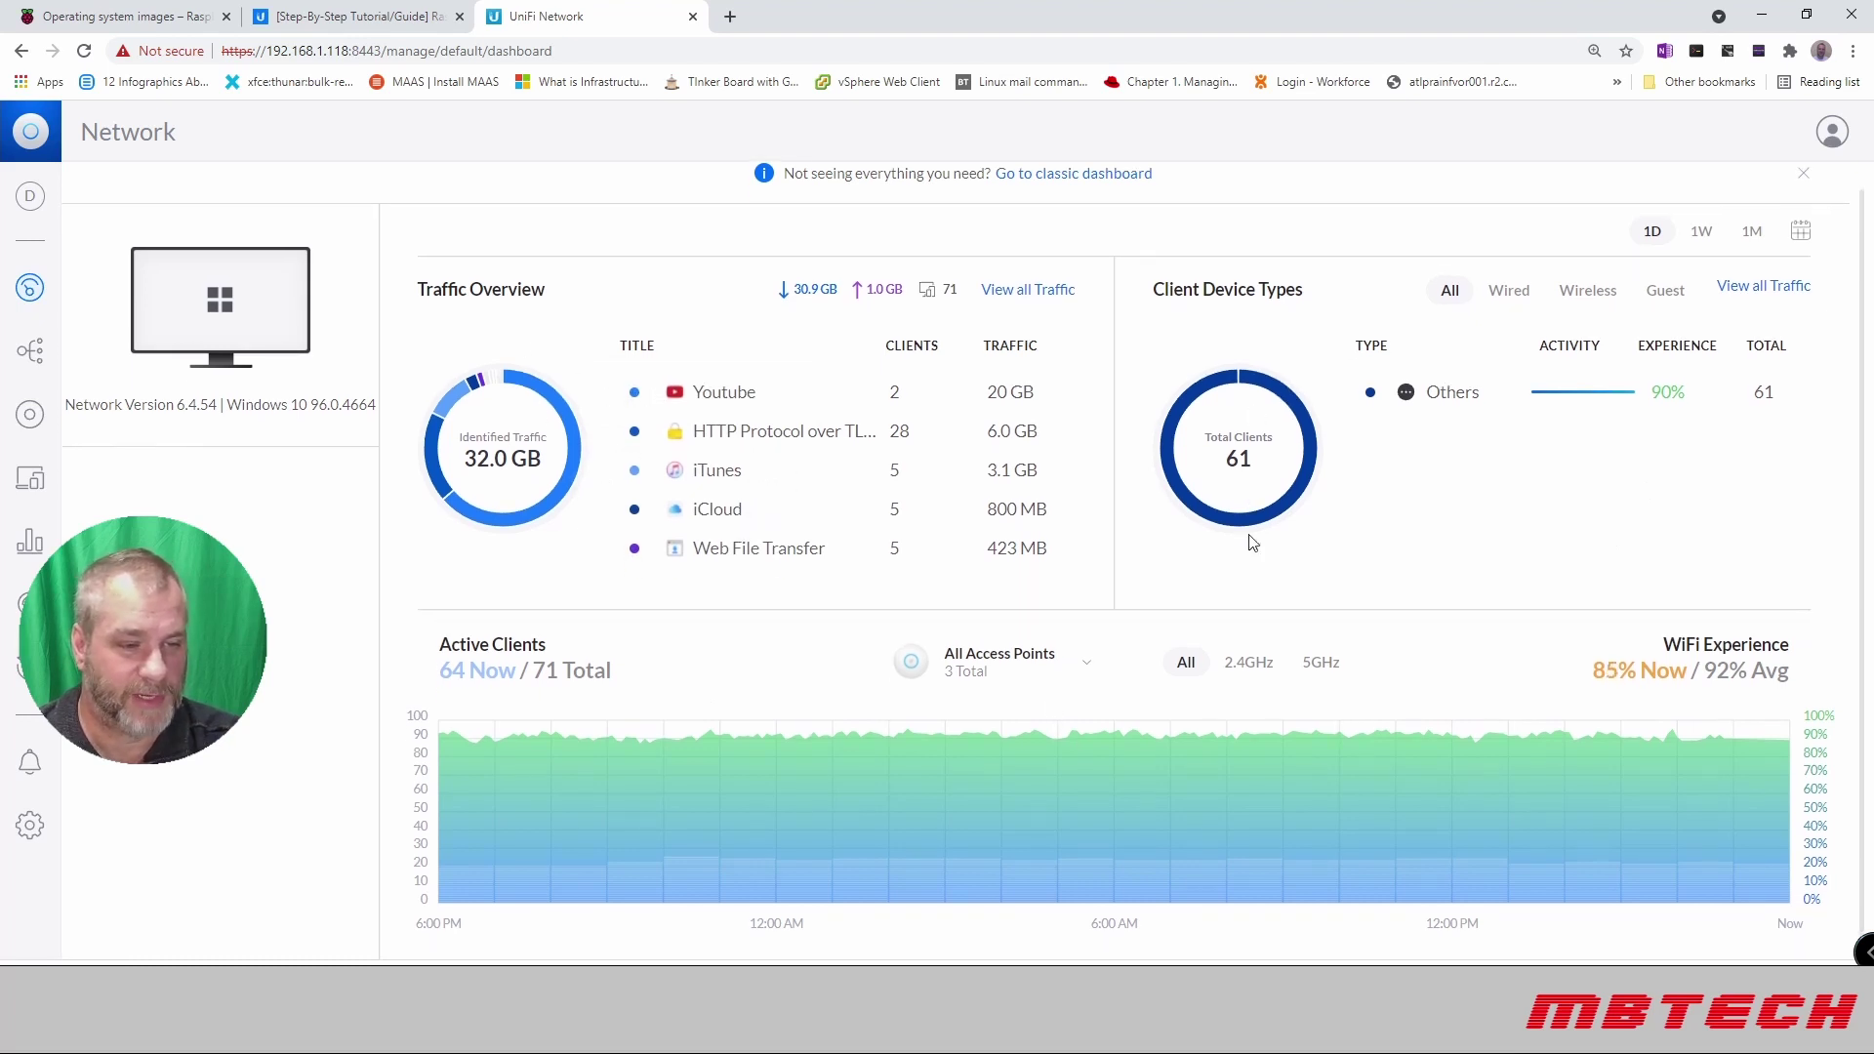
scroll(1228, 558, "up", 1)
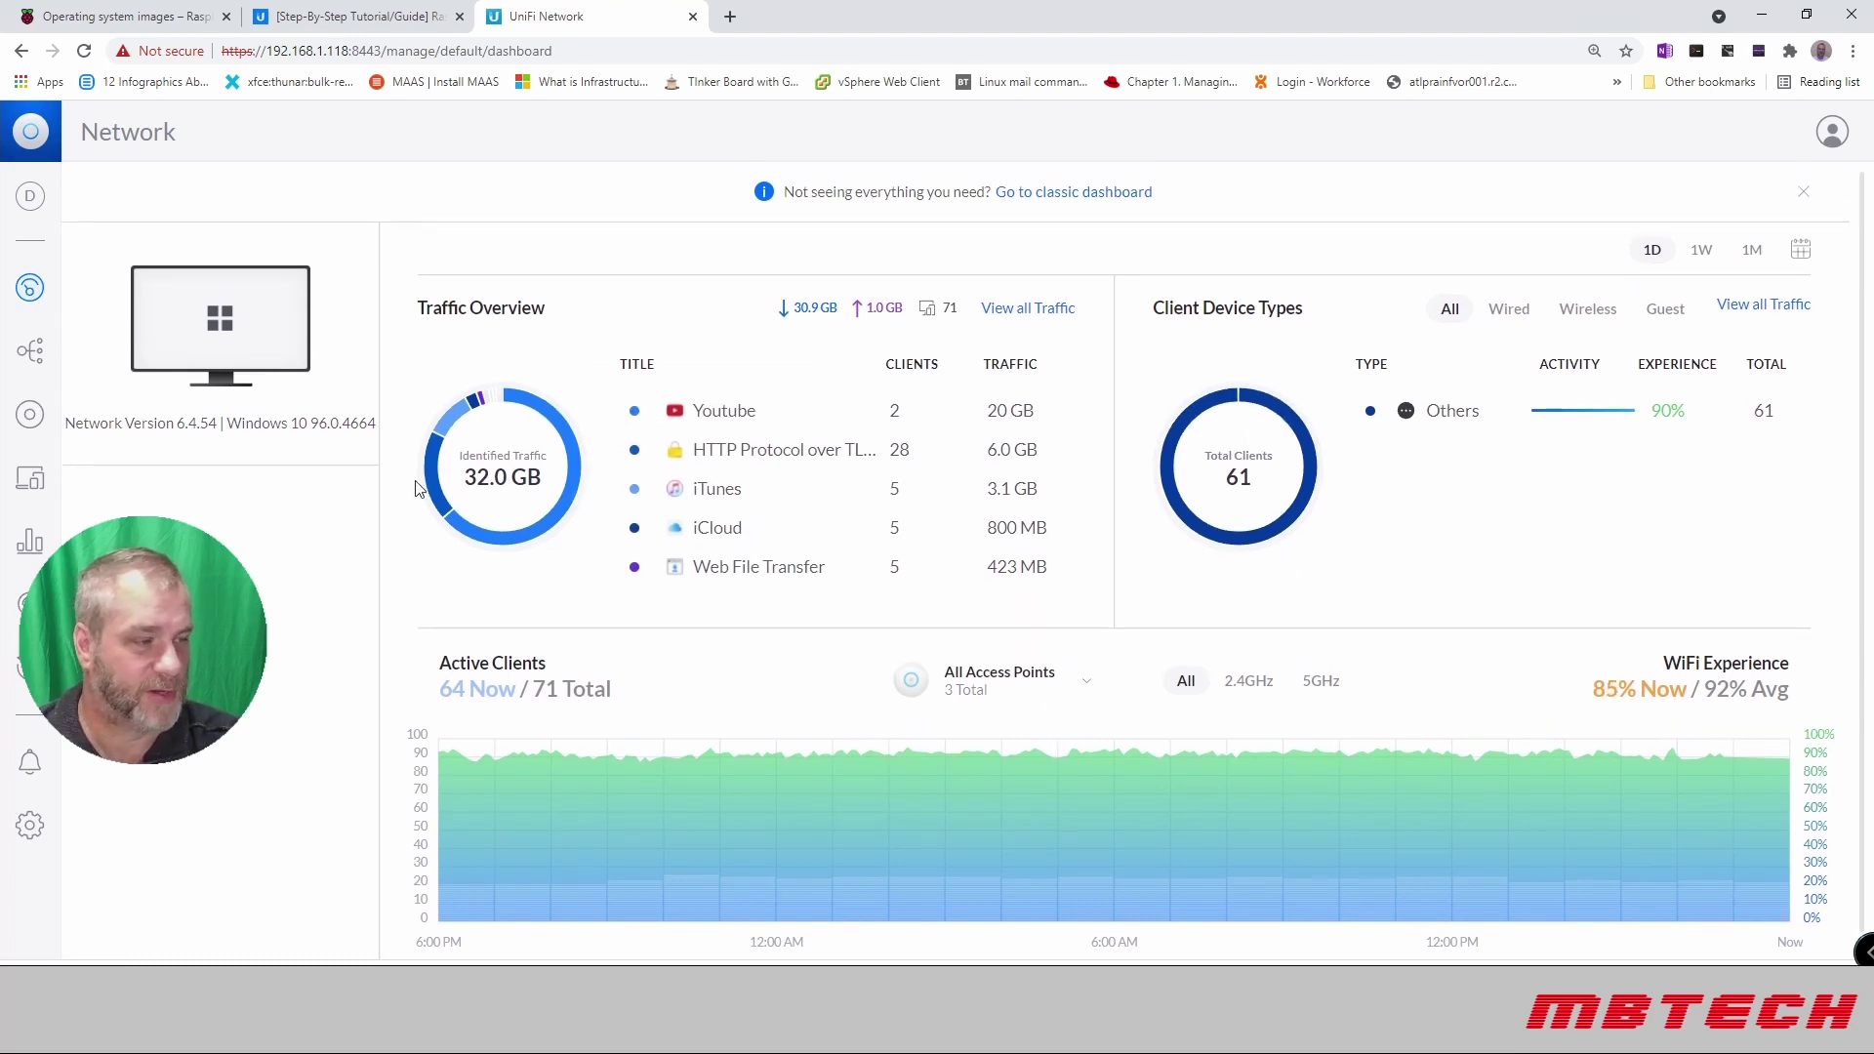
Step: Pan around the topology map, then switch to the Devices list of eight UniFi devices
left_click(30, 351)
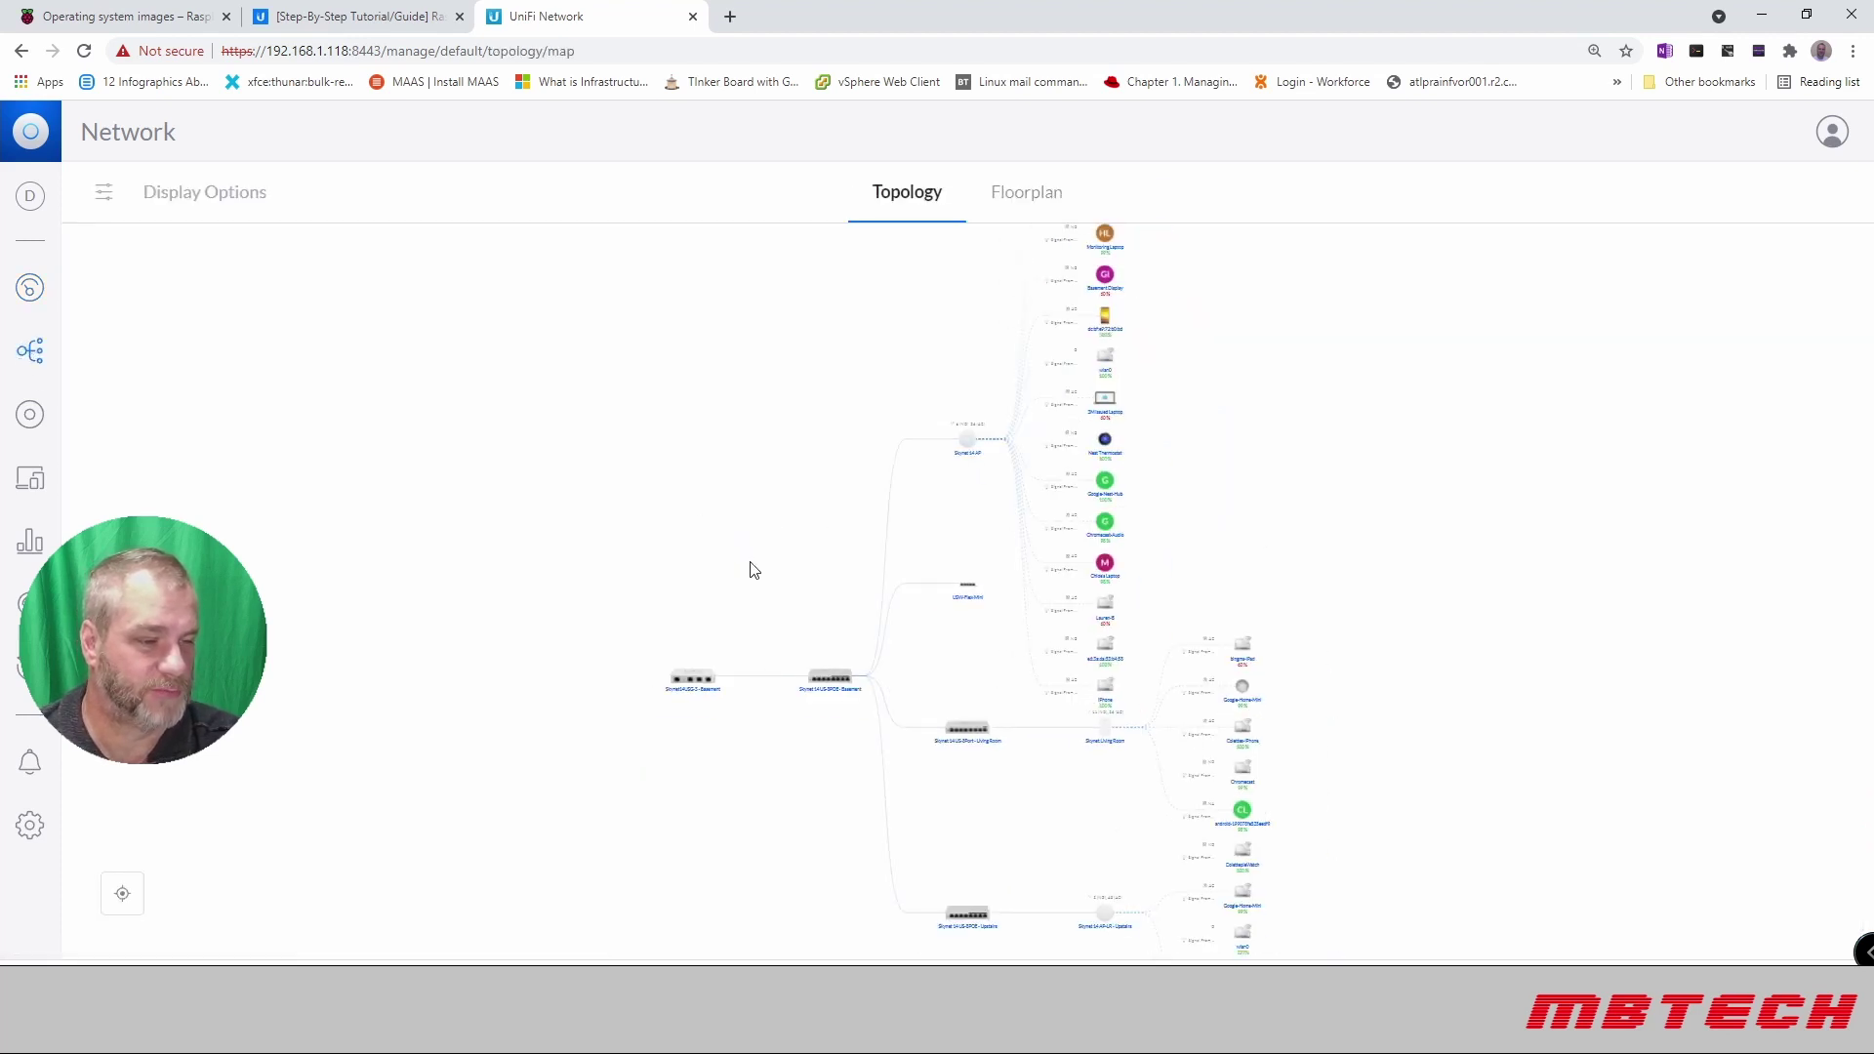
scroll(1213, 352, "up", 5)
scroll(1178, 410, "down", 5)
left_click_drag(1178, 409, 1029, 472)
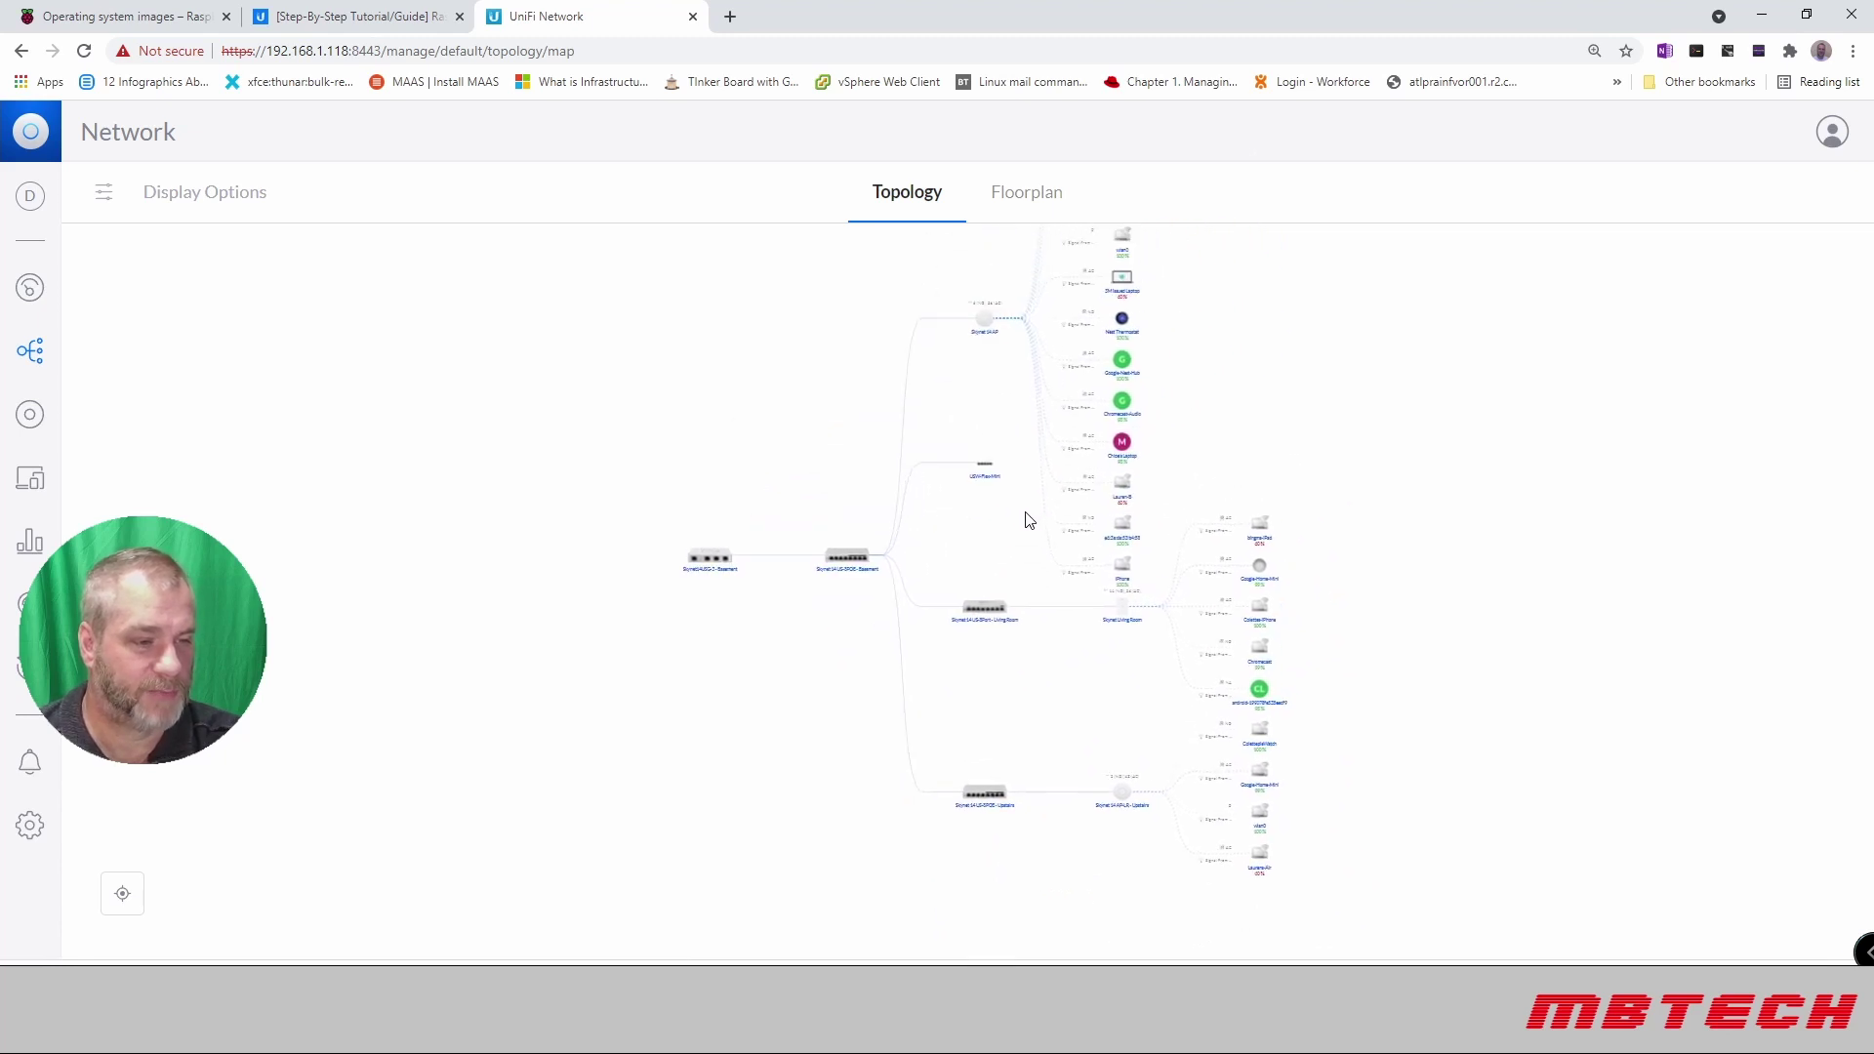
left_click(30, 416)
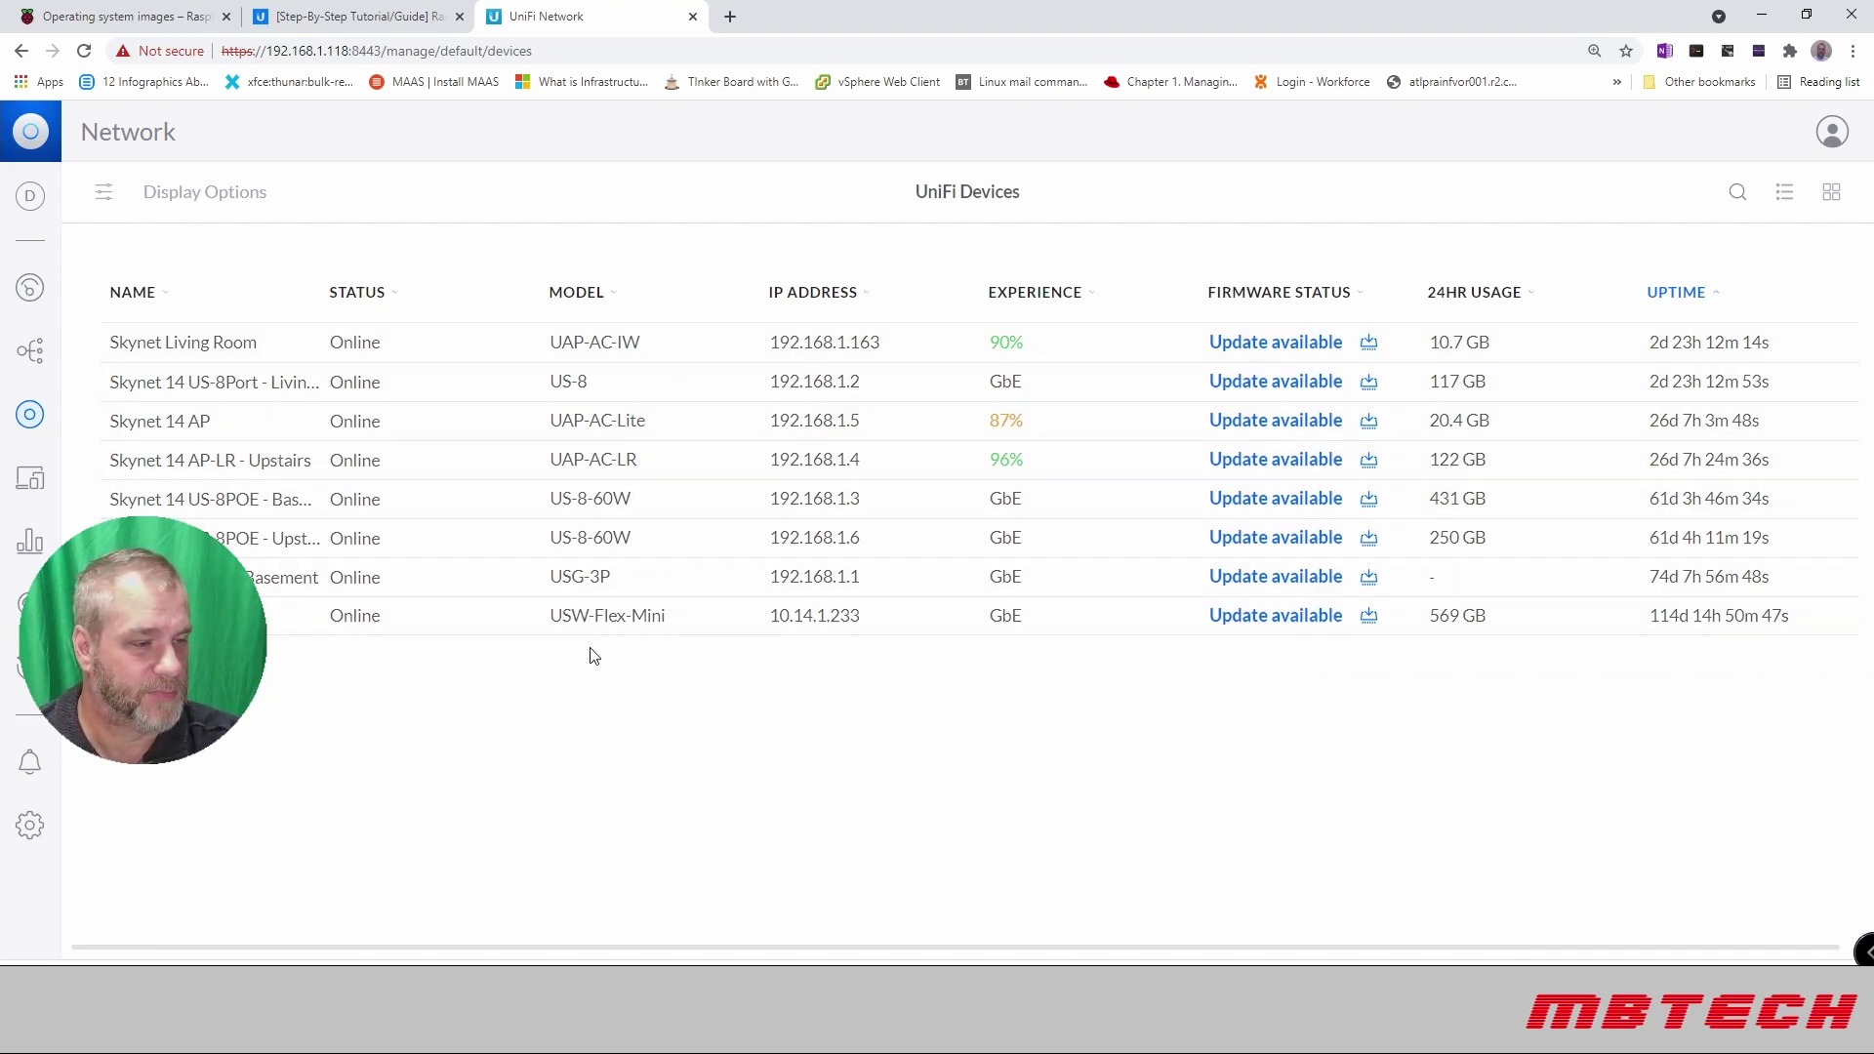
left_click(587, 579)
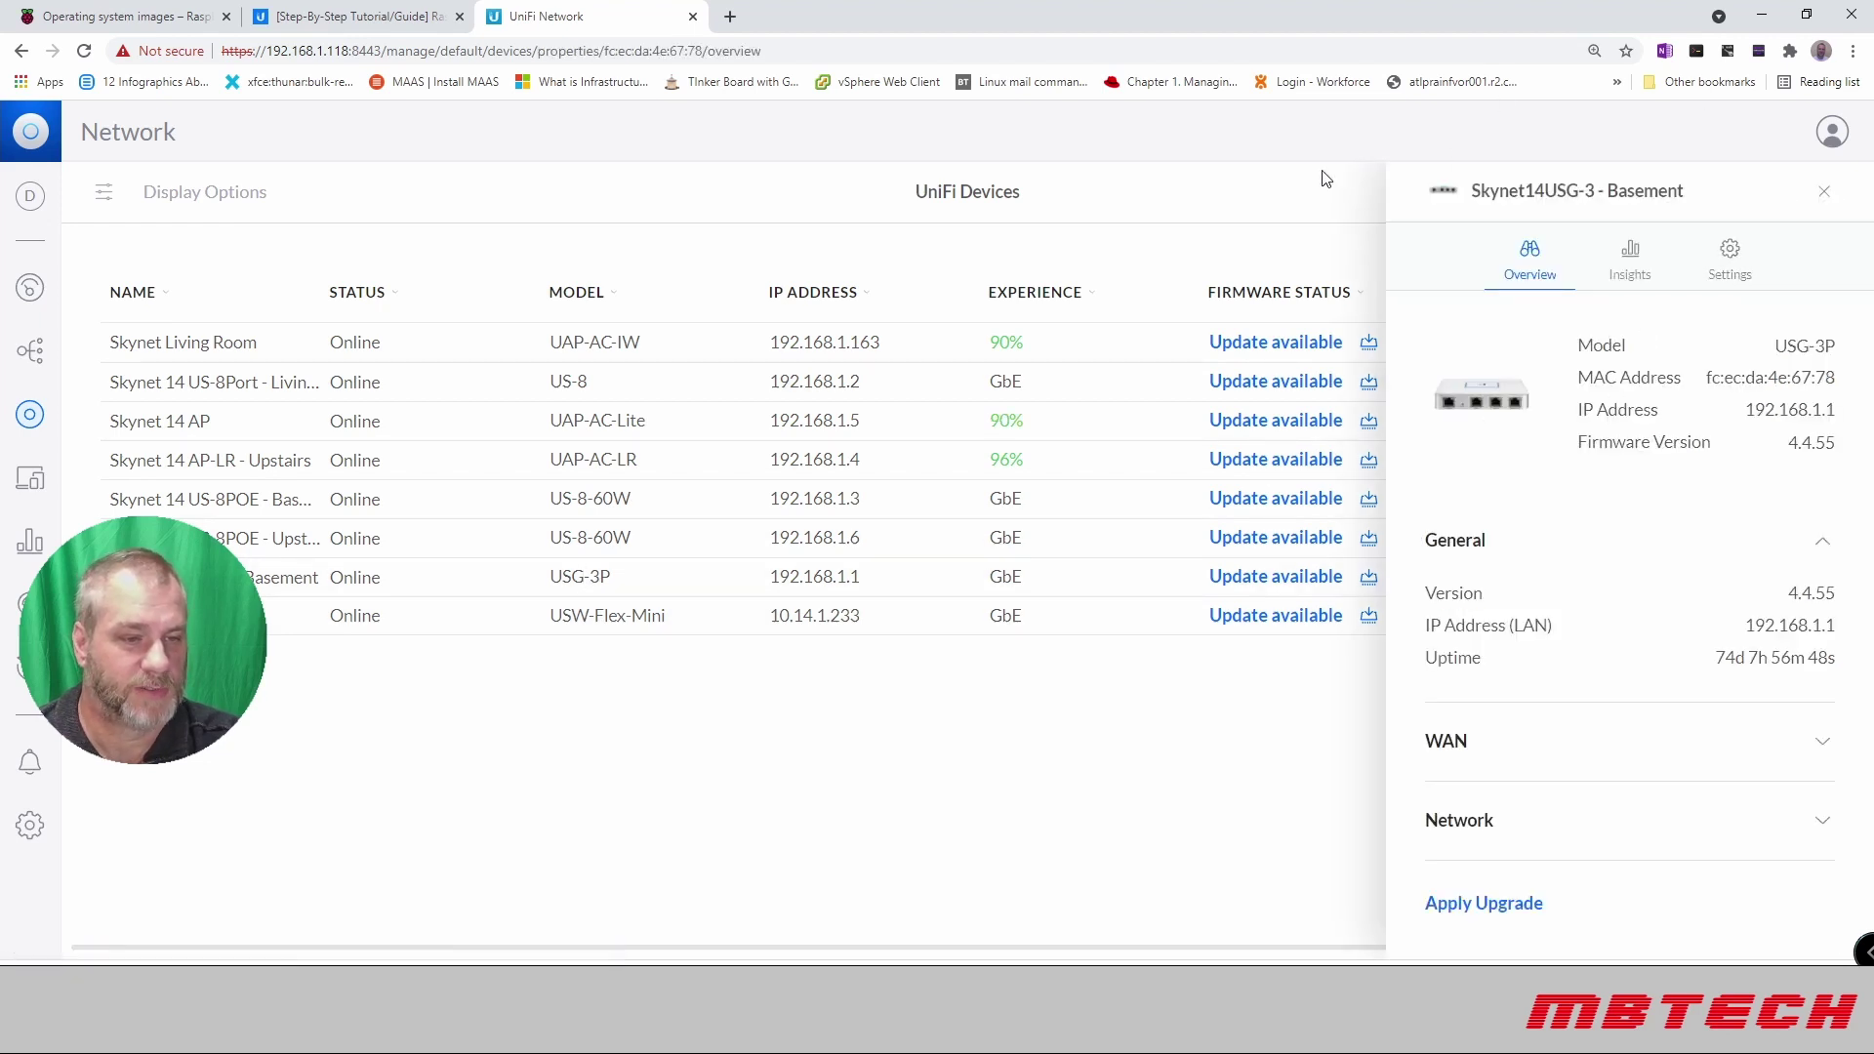
left_click(1824, 194)
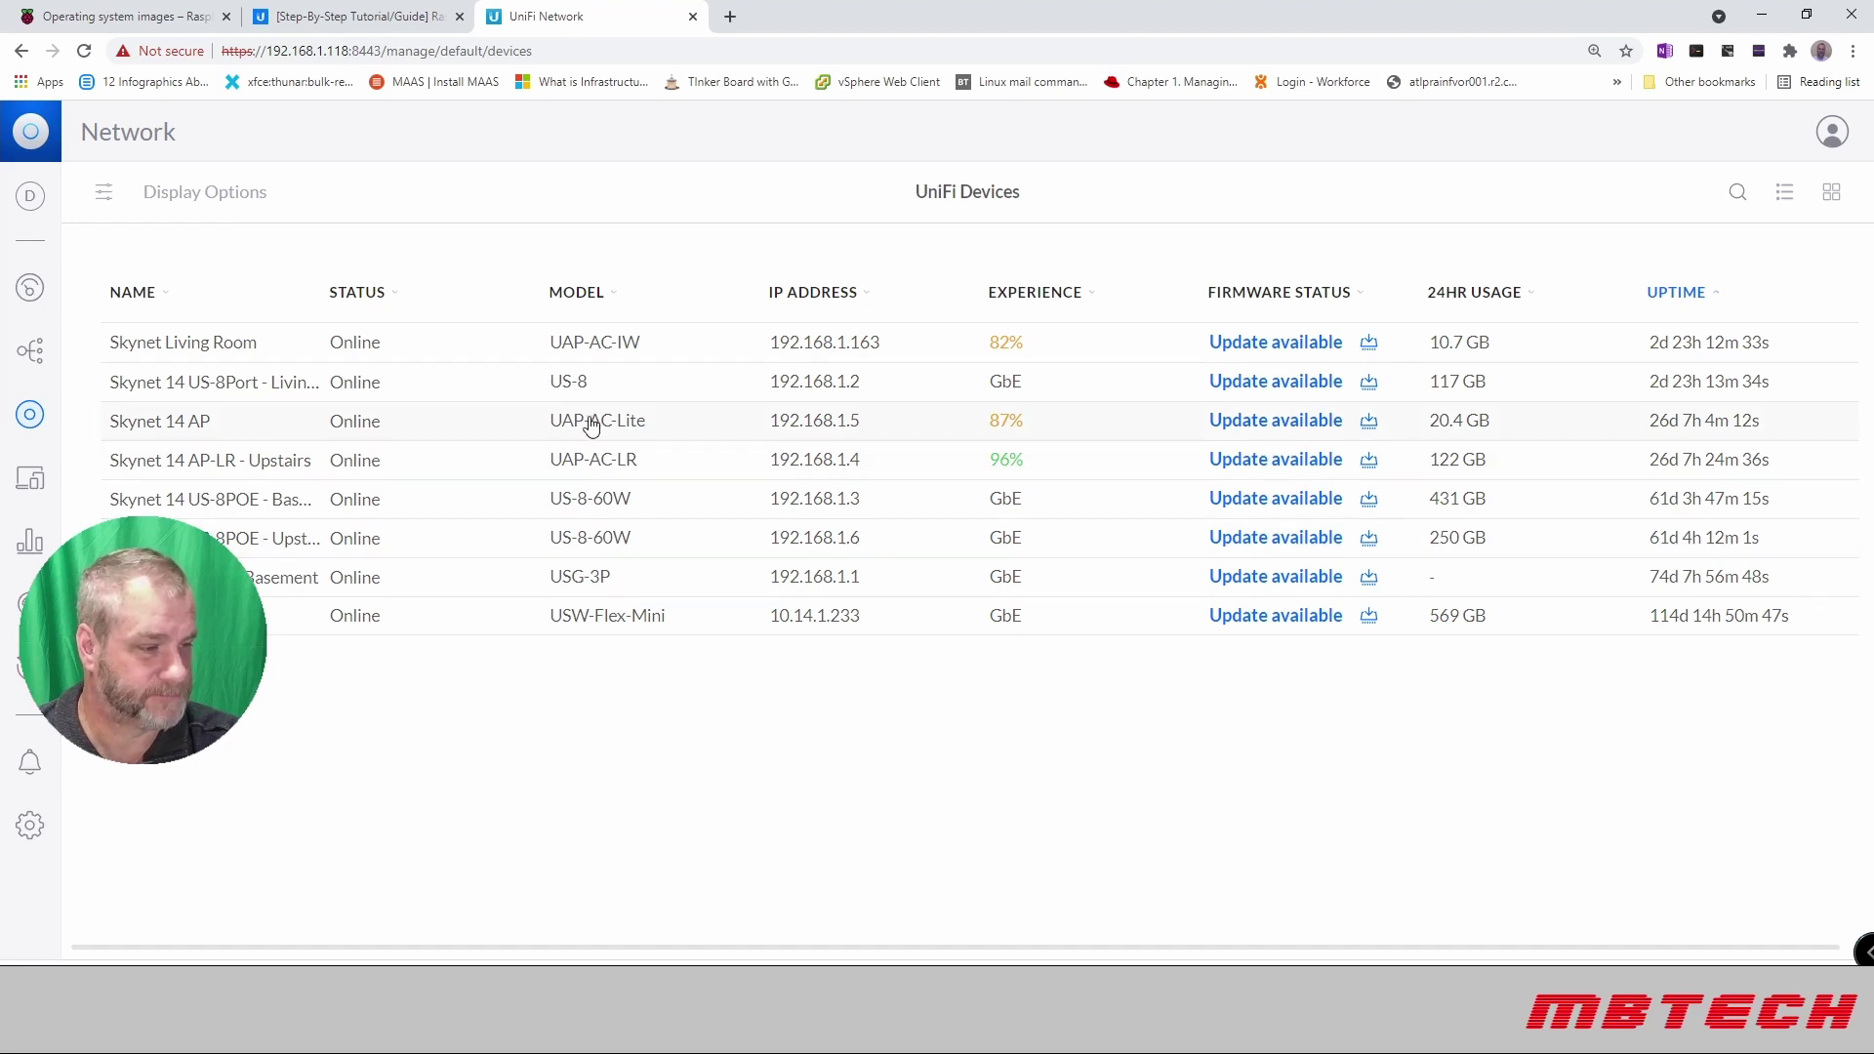
Step: Update the Skynet 14 AP-LR - Upstairs to firmware 5.43.52 and check its details show Up to date
left_click(1290, 462)
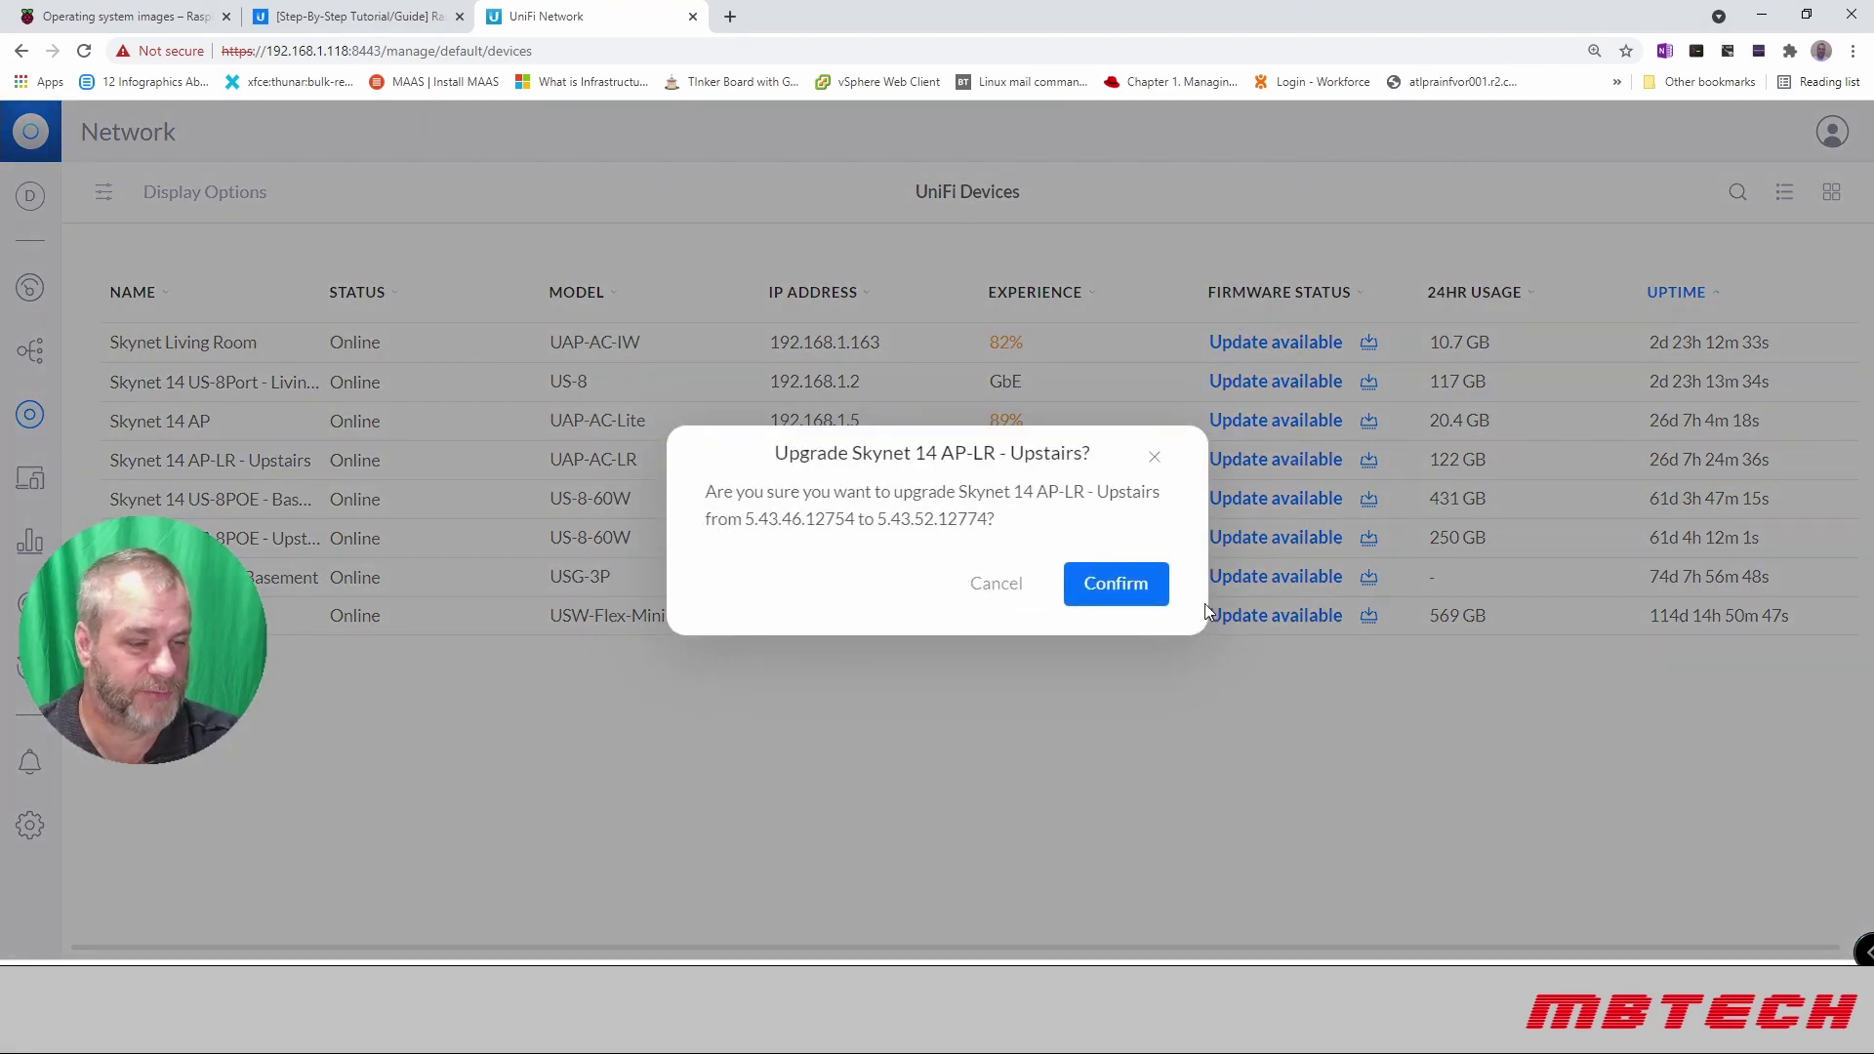
left_click(1156, 585)
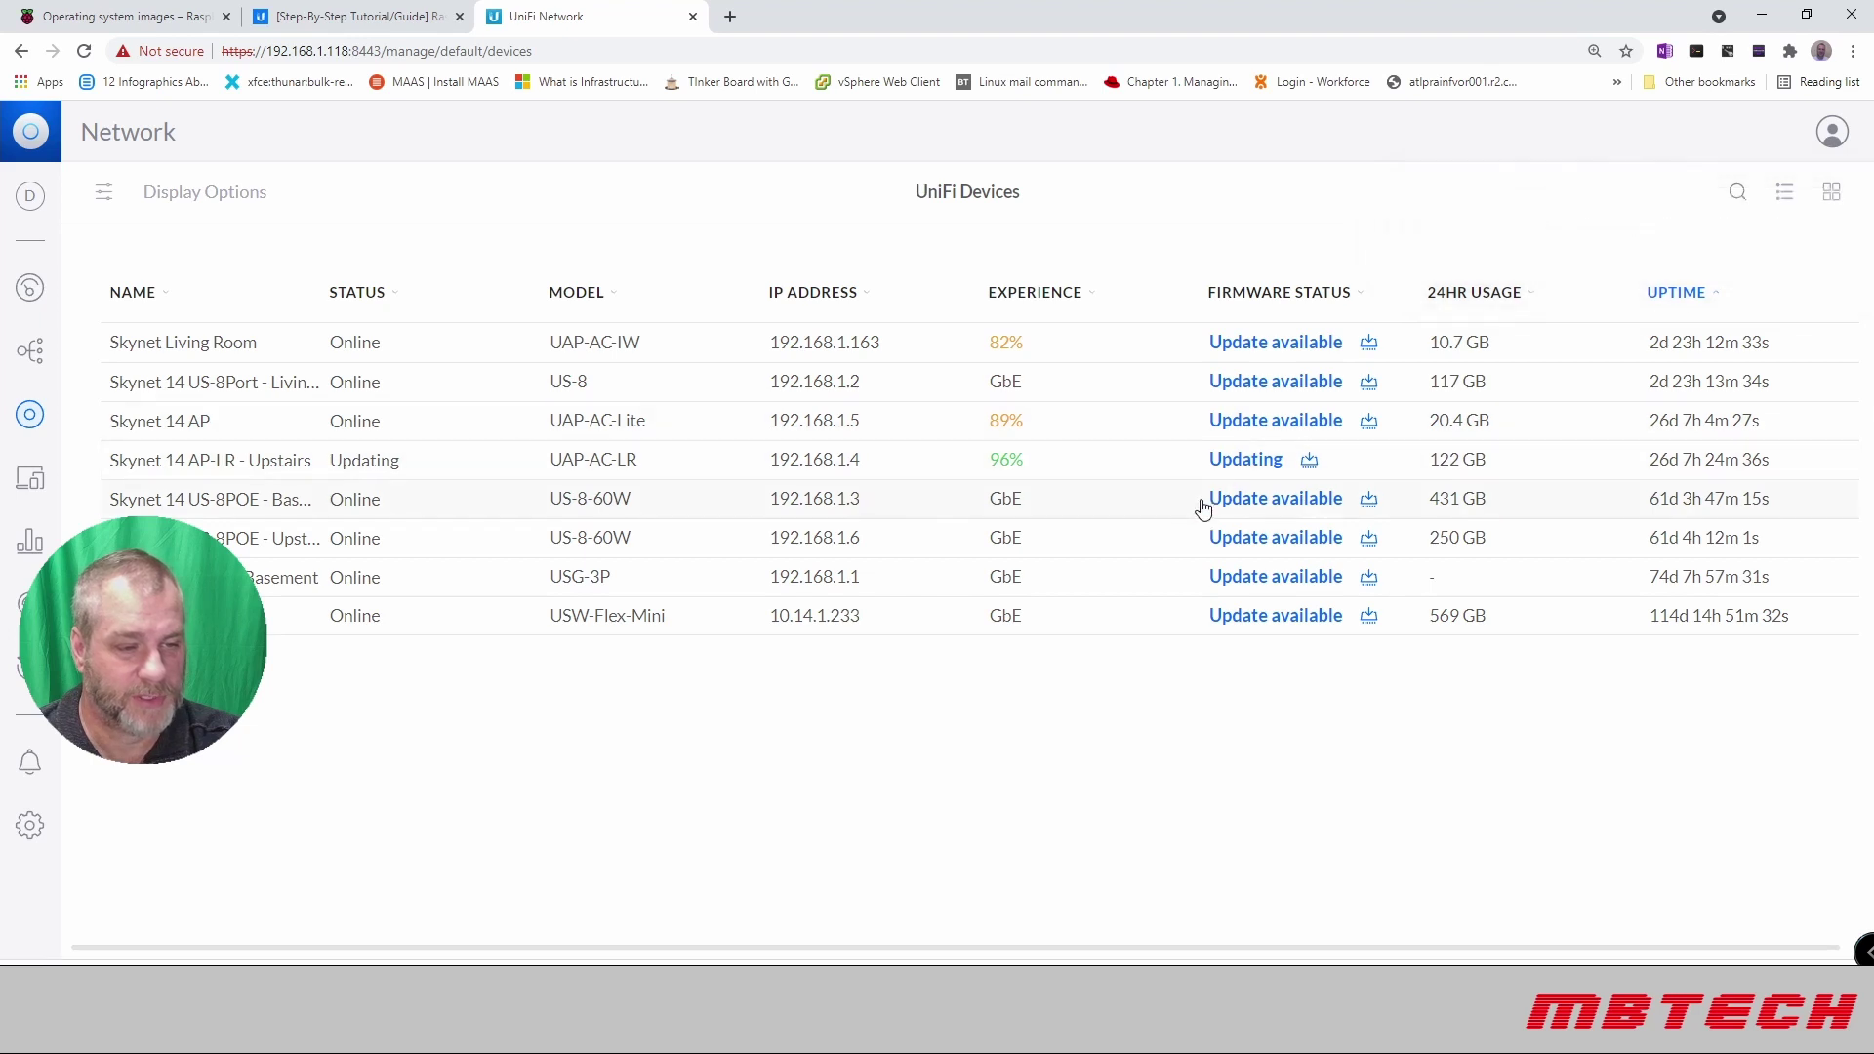
left_click(1257, 461)
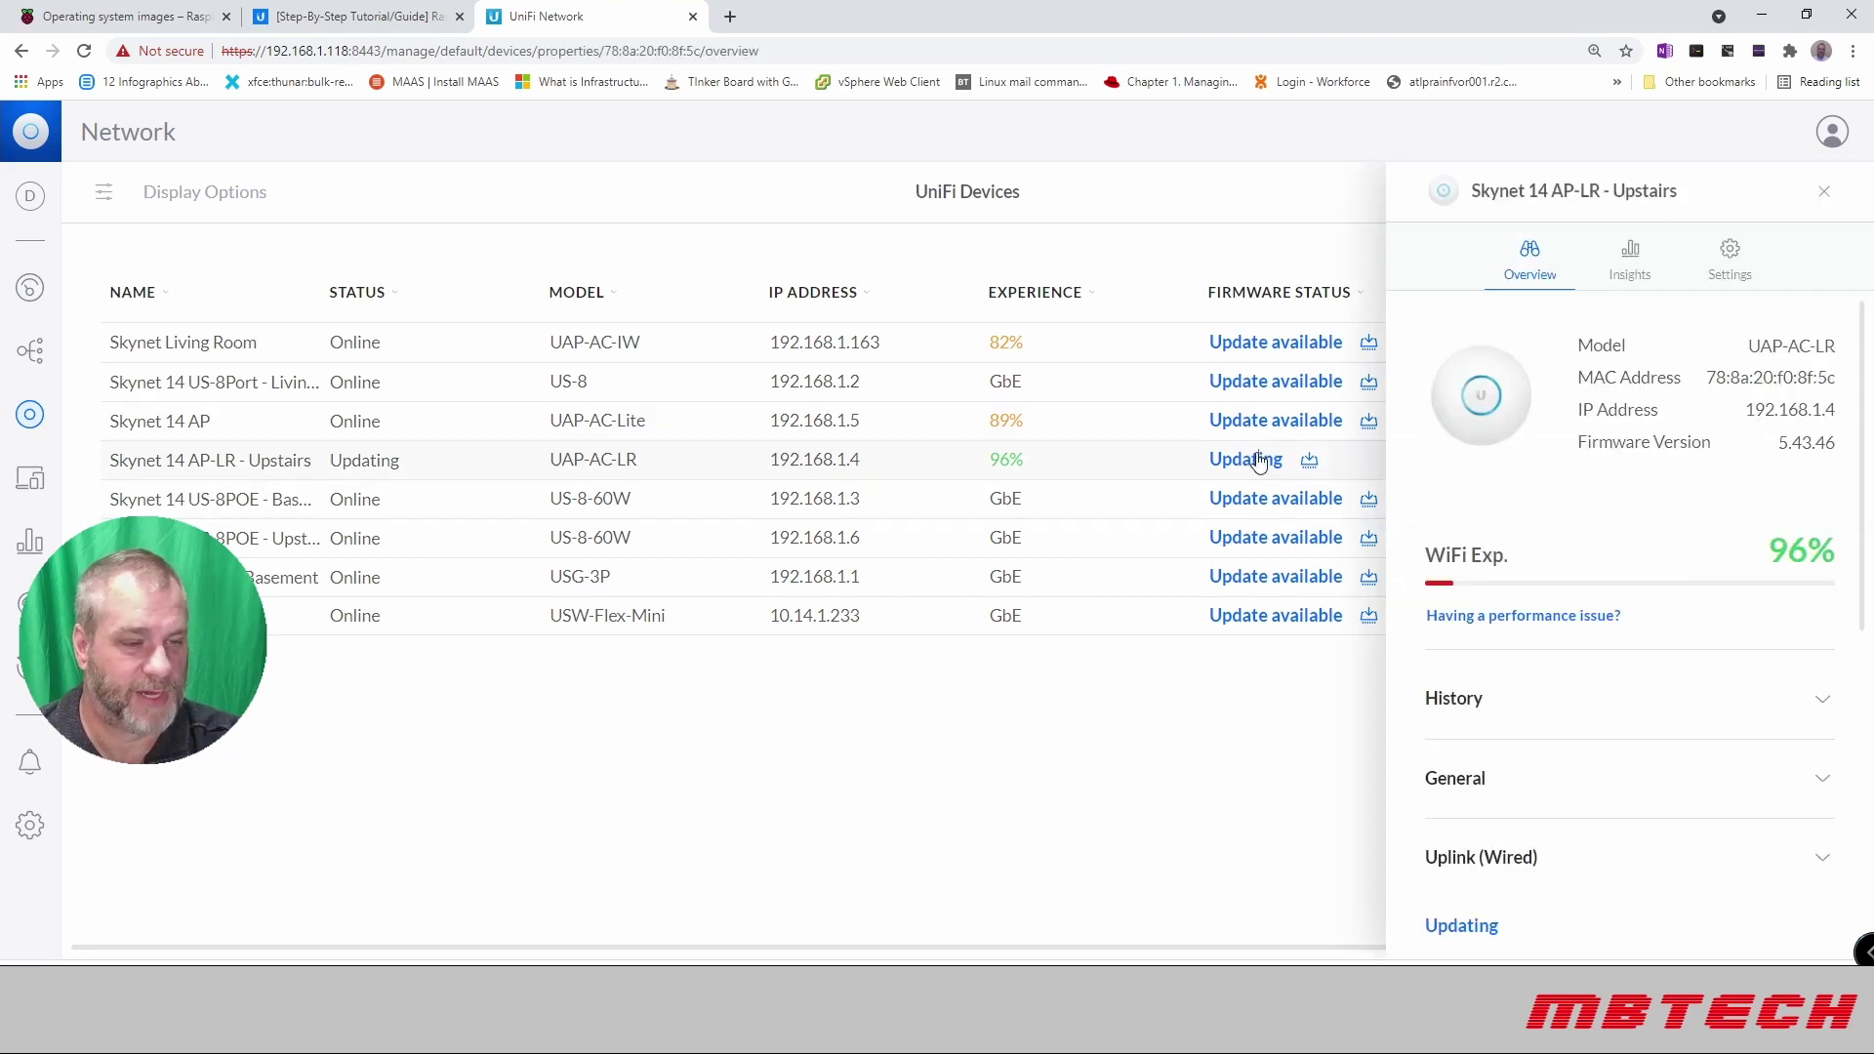
scroll(1475, 396, "down", 3)
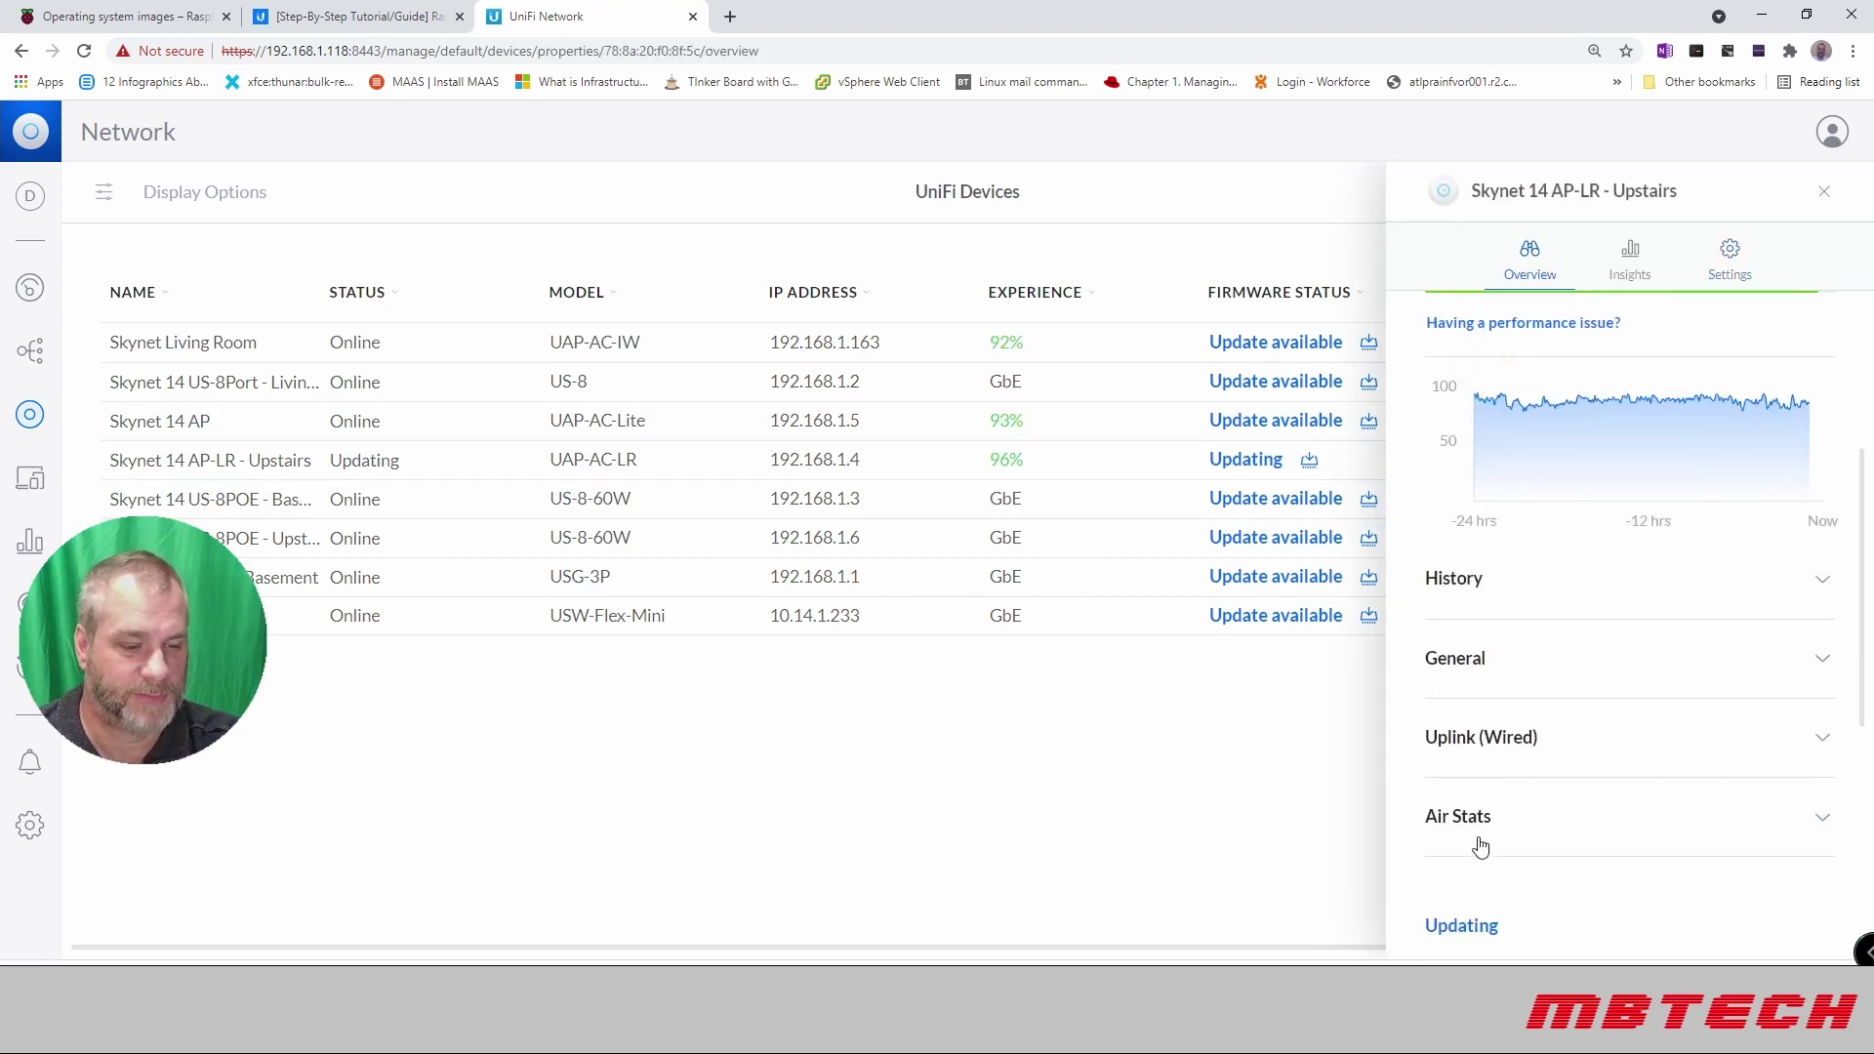
scroll(1484, 858, "down", 3)
left_click(221, 350)
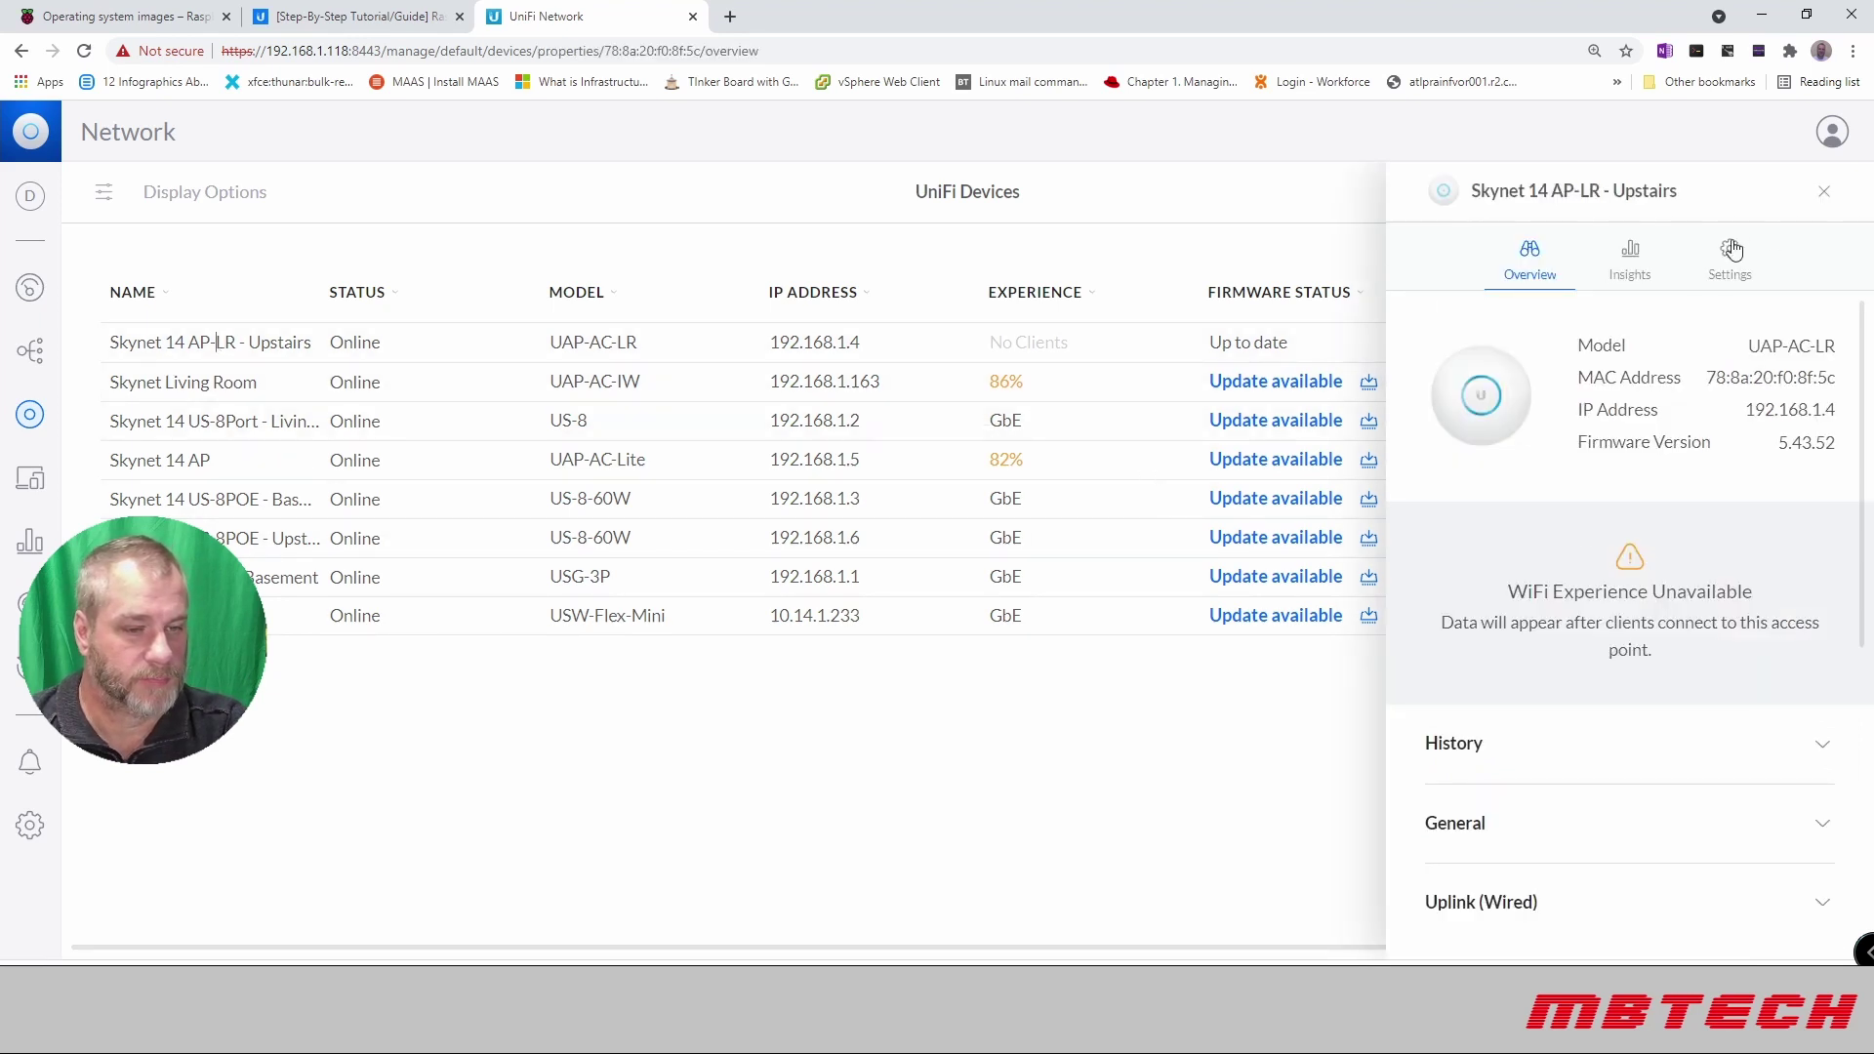
left_click(1823, 193)
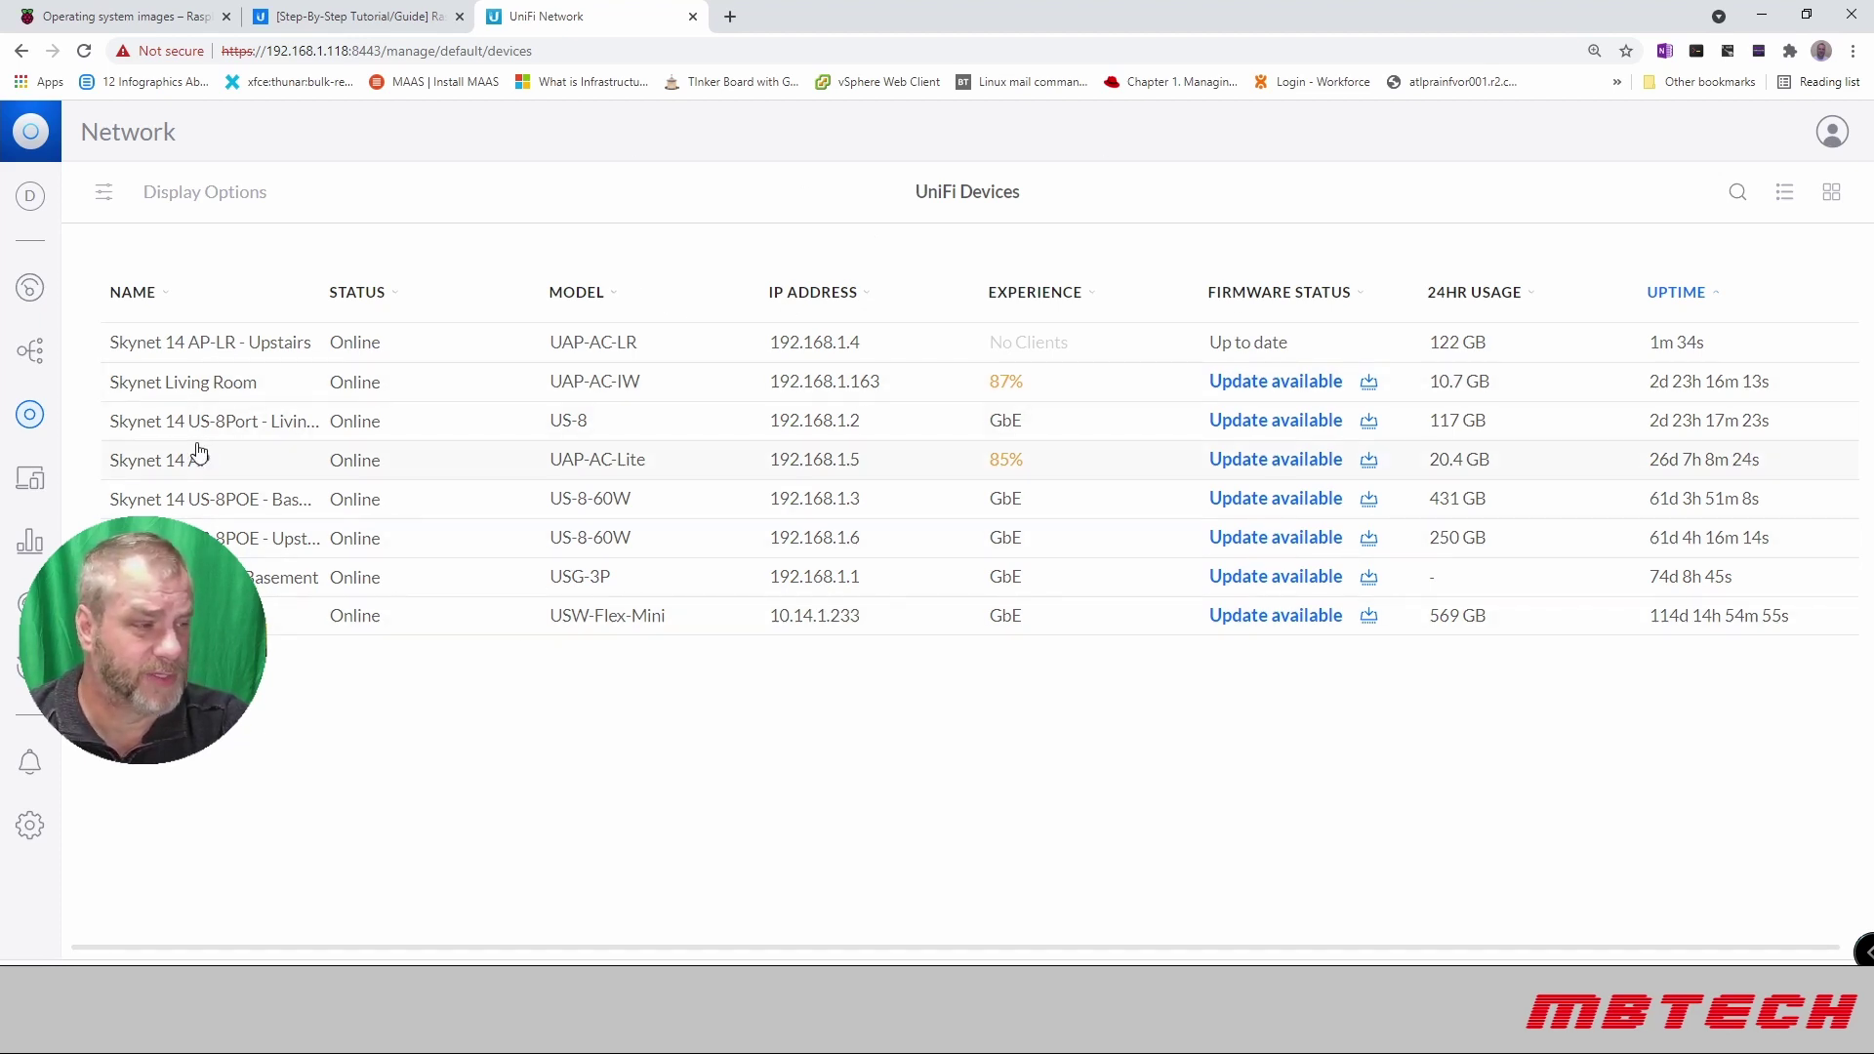
Step: Go to Settings > System and open the Maintenance section
left_click(30, 828)
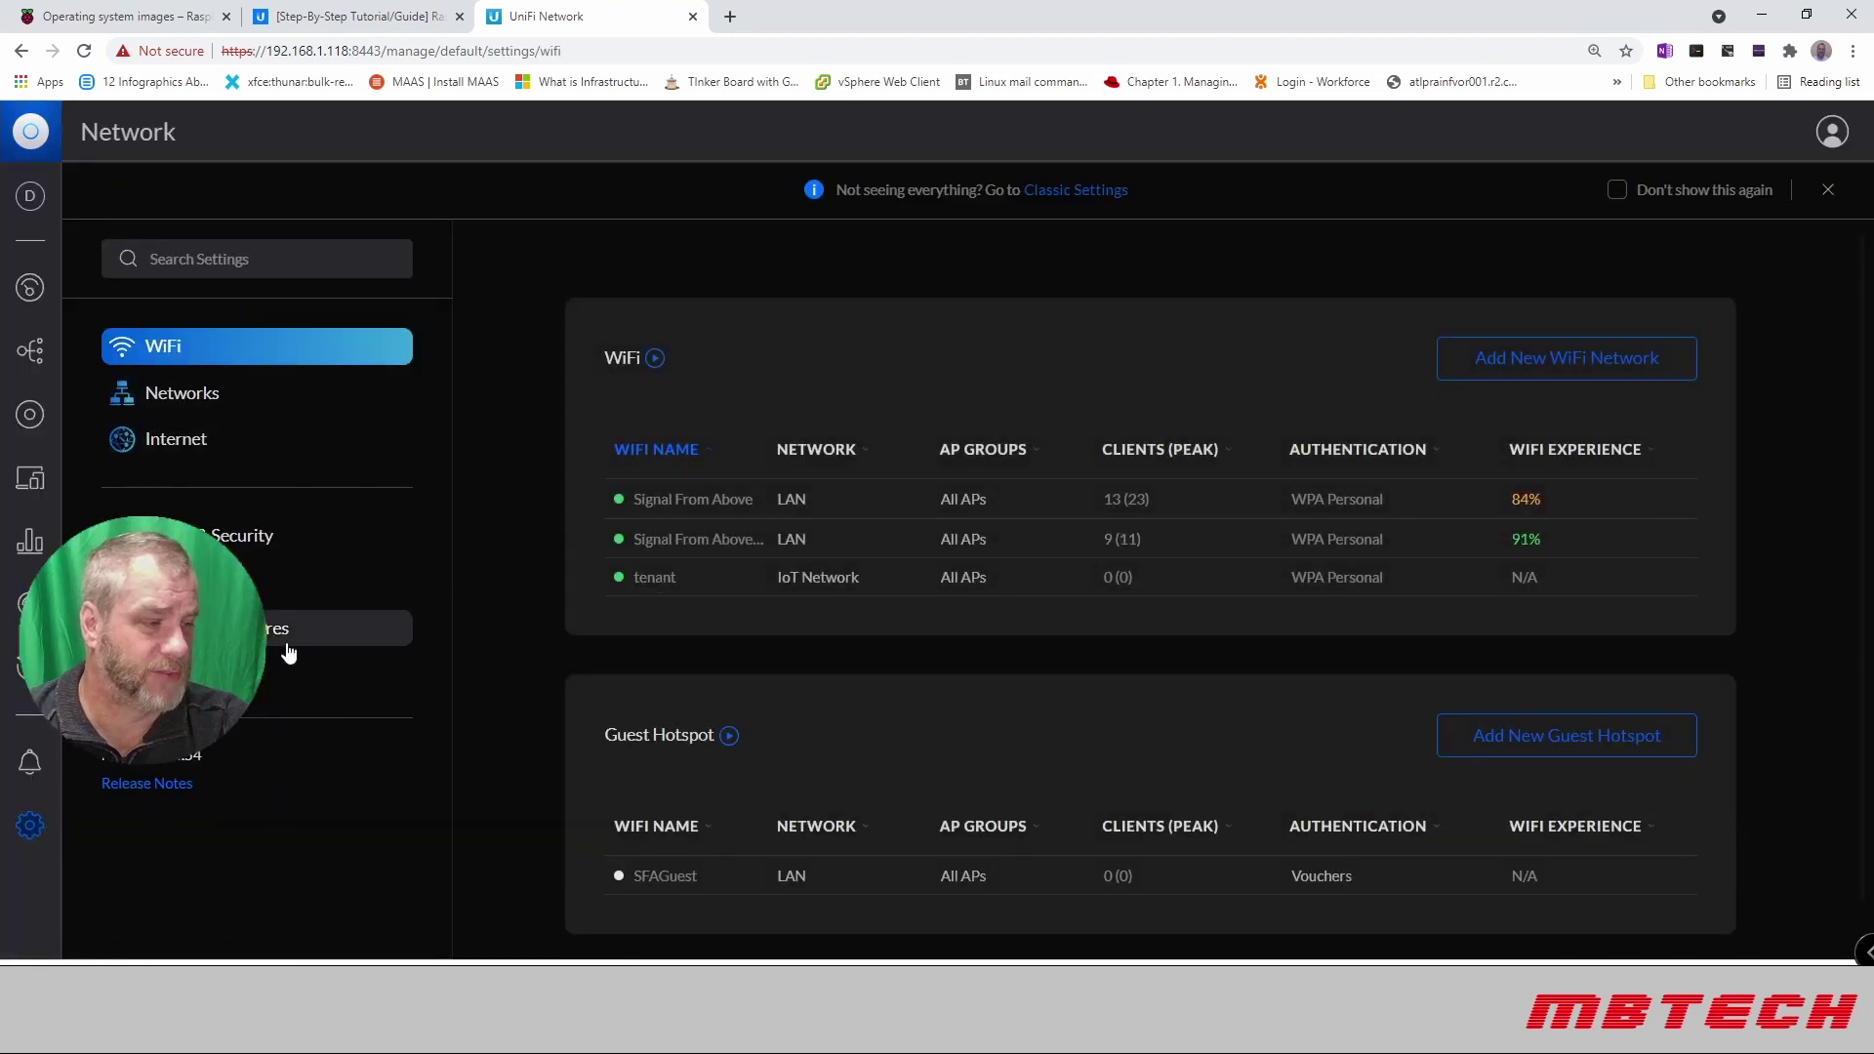
left_click(332, 673)
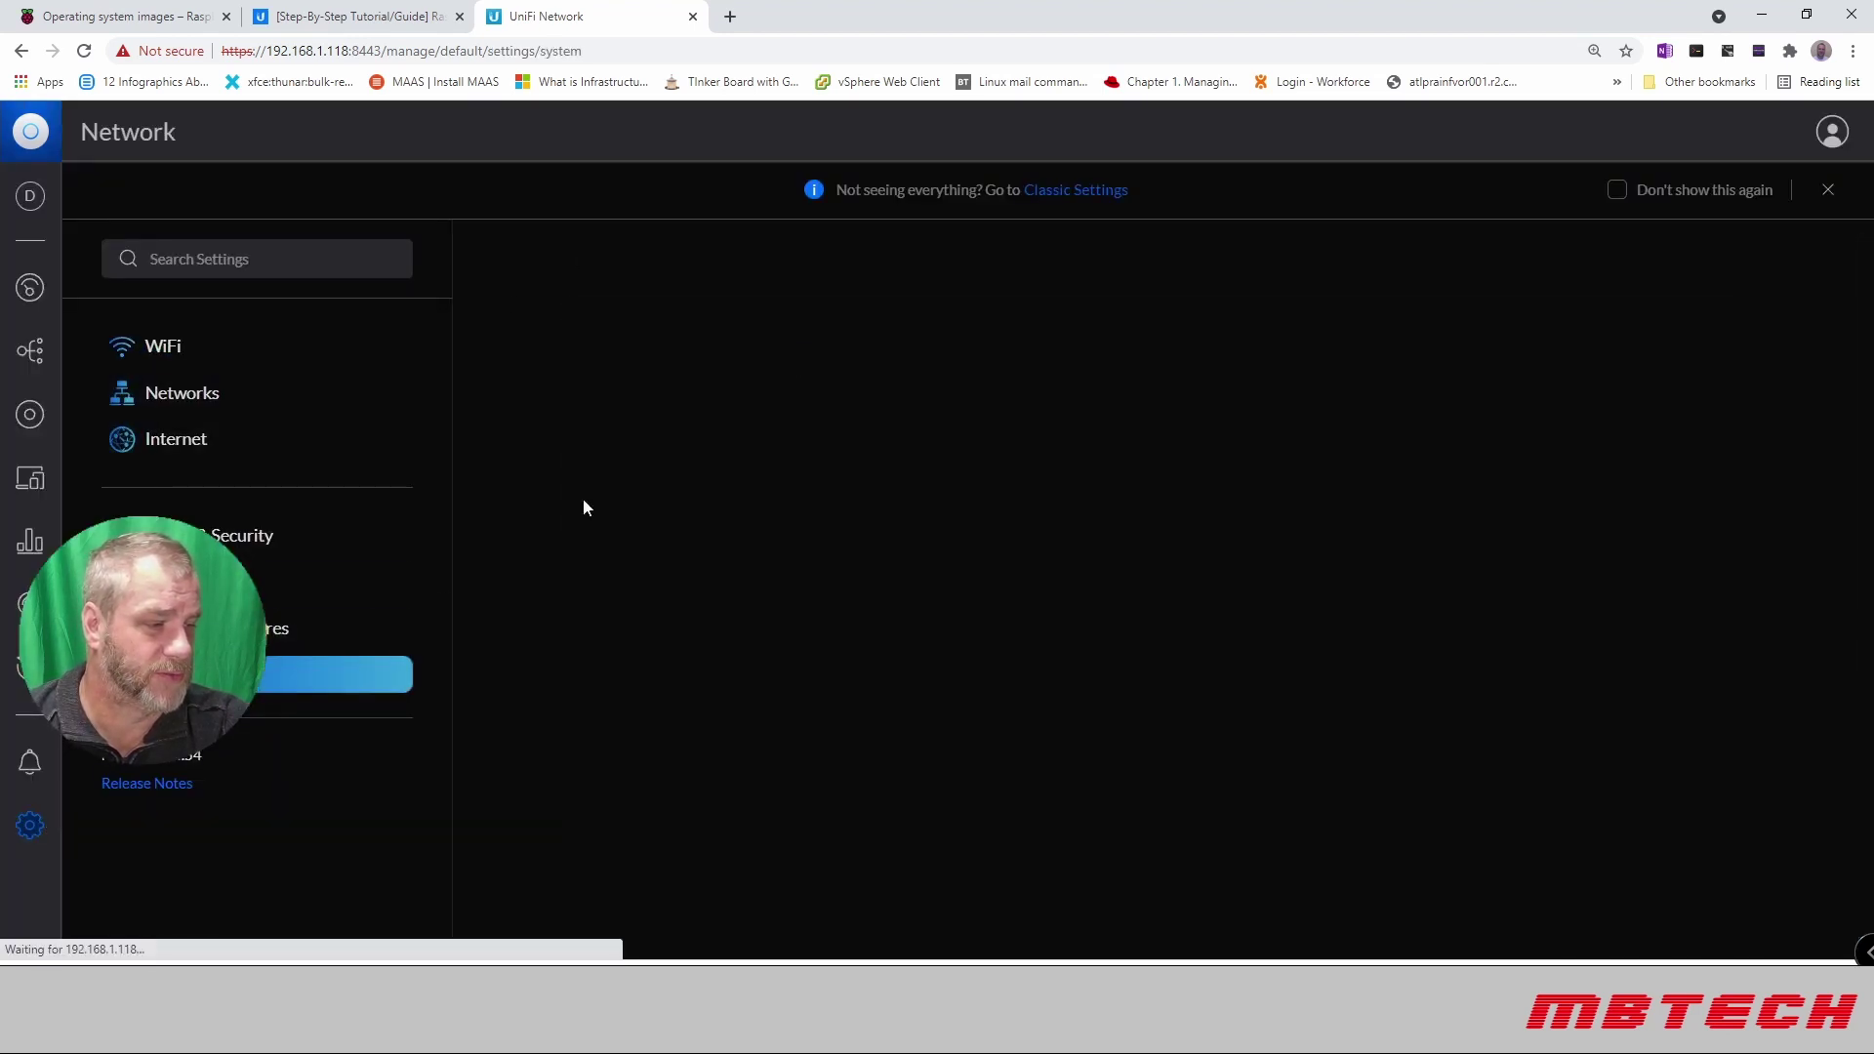
scroll(789, 353, "down", 2)
scroll(788, 353, "down", 3)
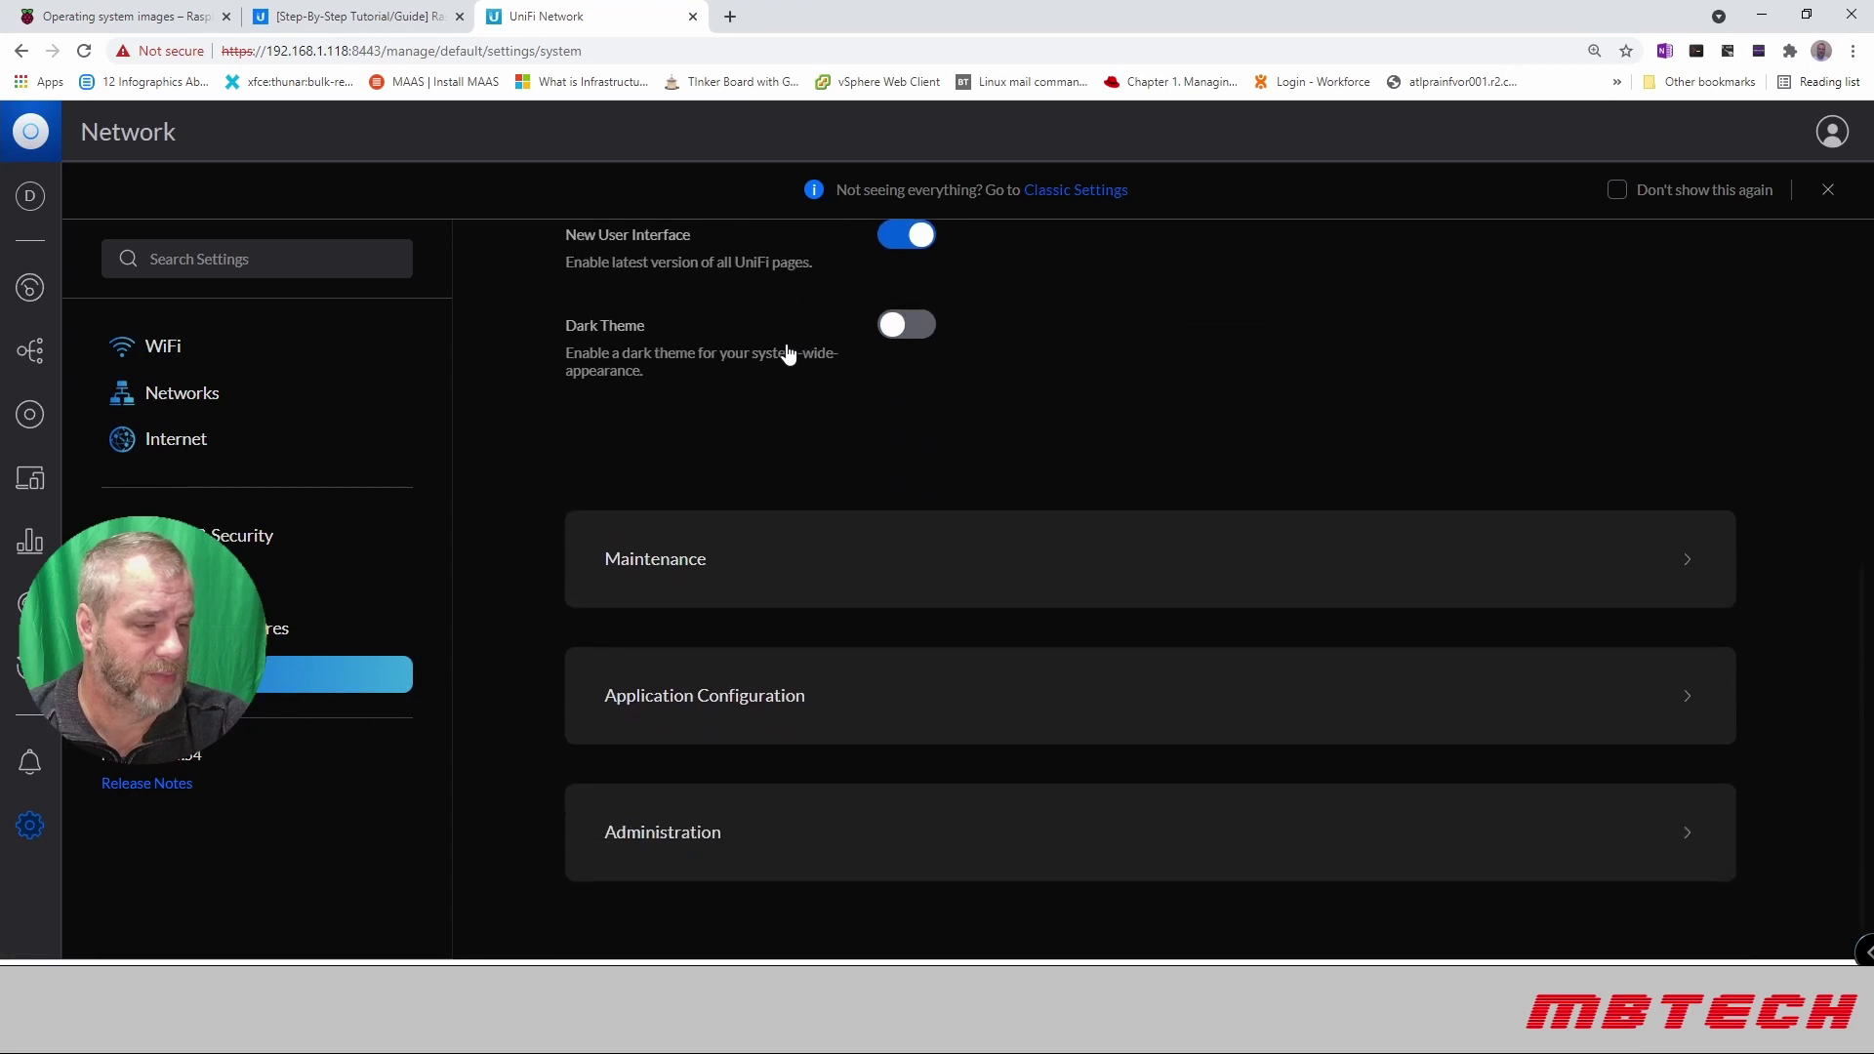
left_click(770, 548)
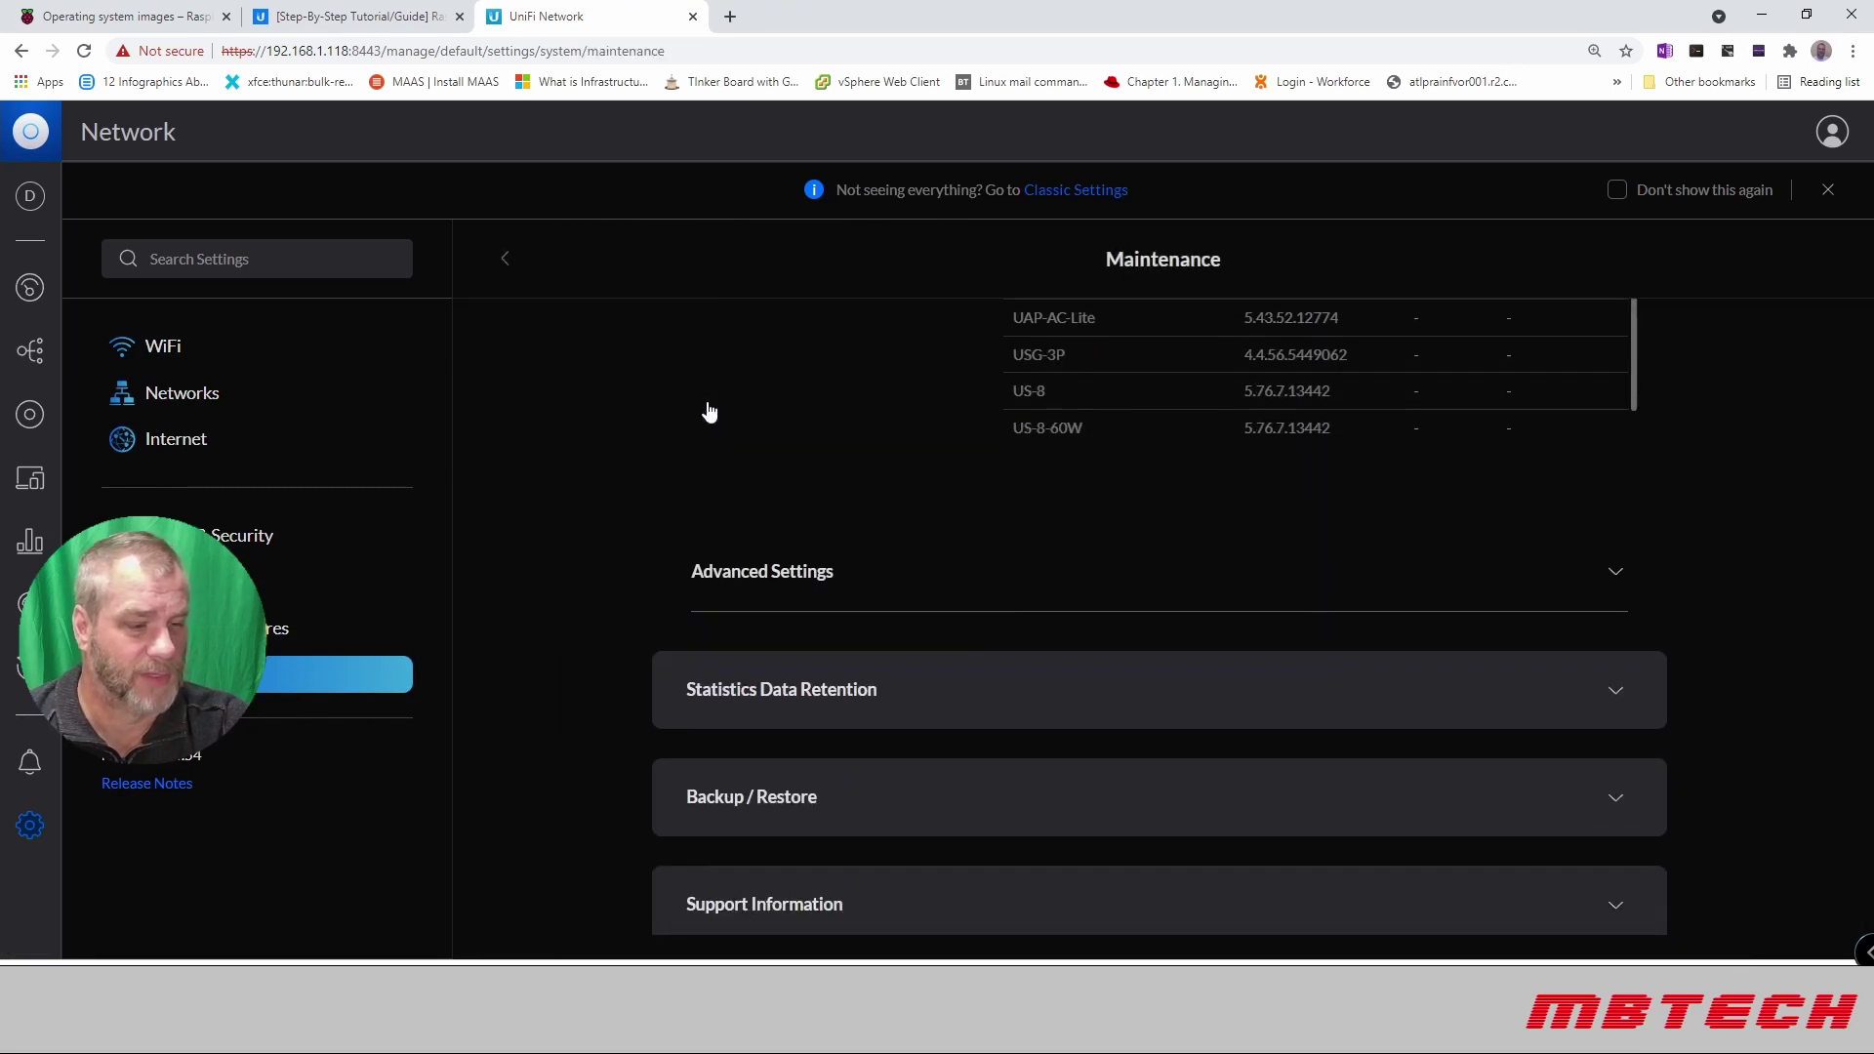
scroll(709, 411, "up", 3)
scroll(706, 400, "down", 3)
Step: Expand Backup / Restore and scroll to the five available backups from Nov 16–20 2021
left_click(889, 760)
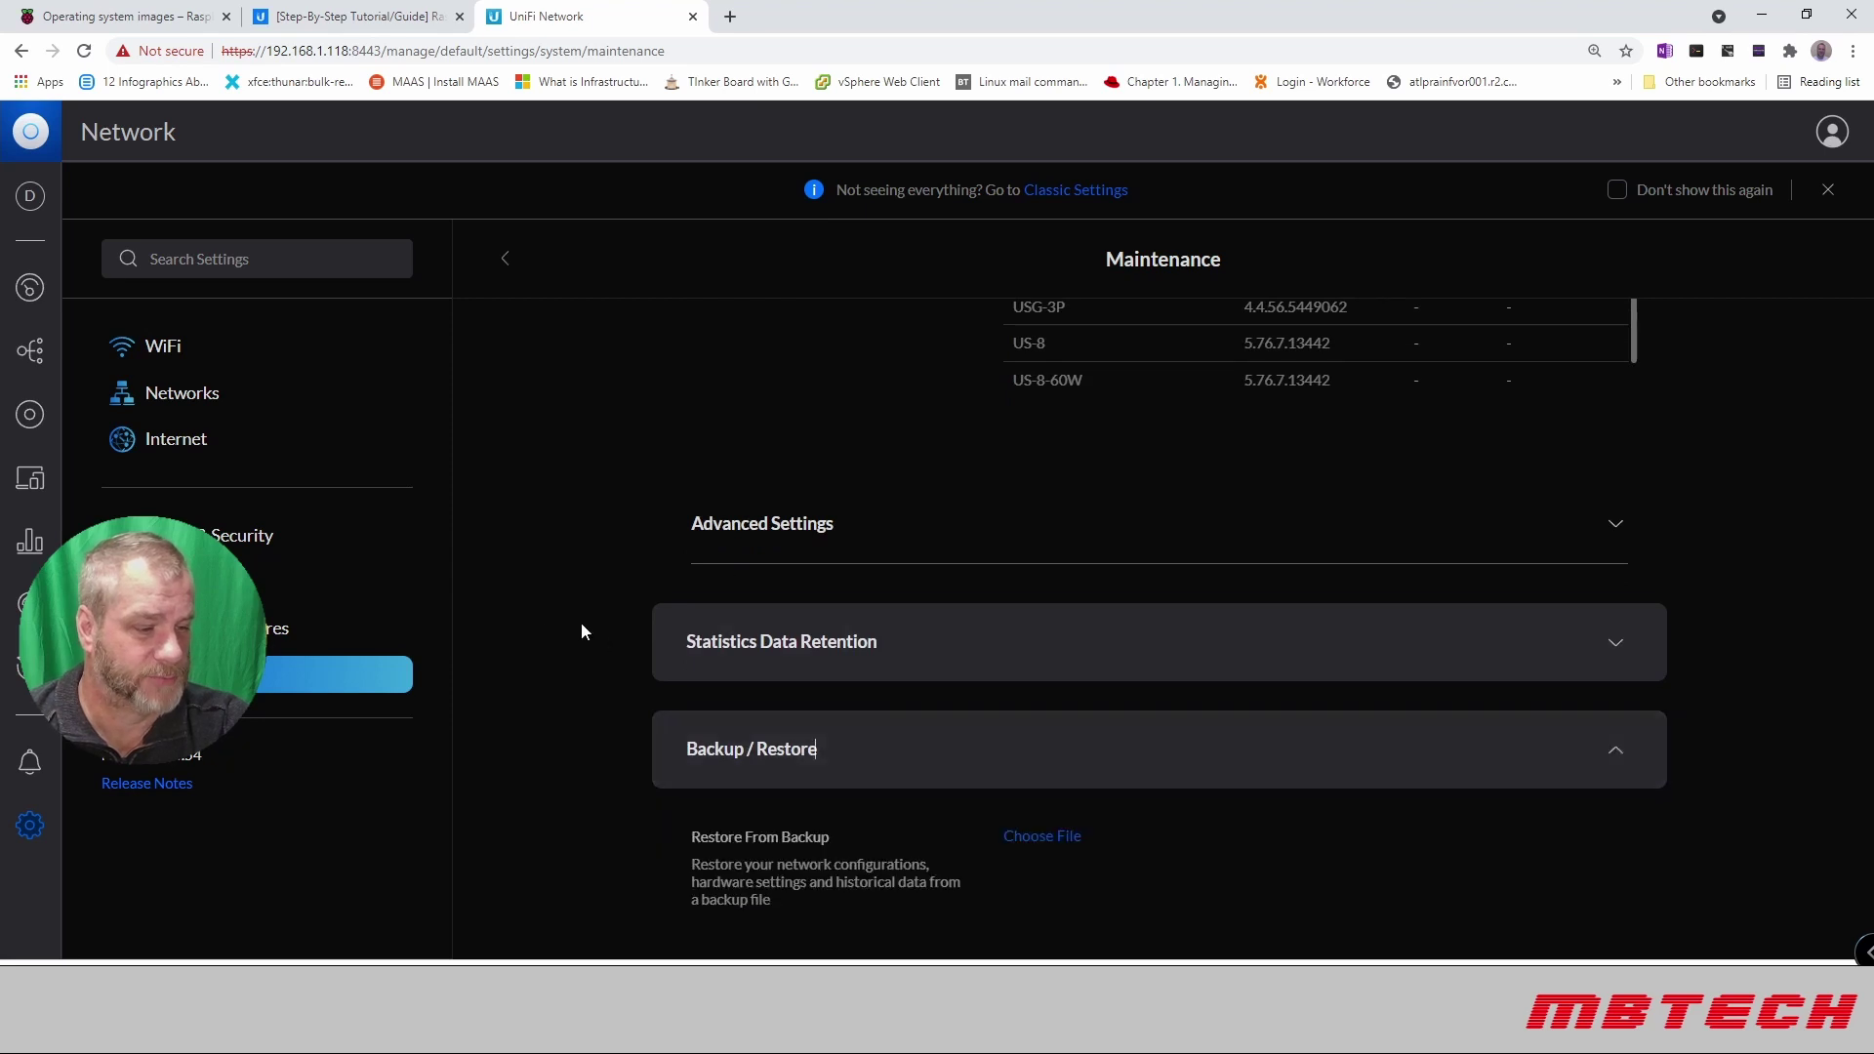
scroll(541, 603, "down", 6)
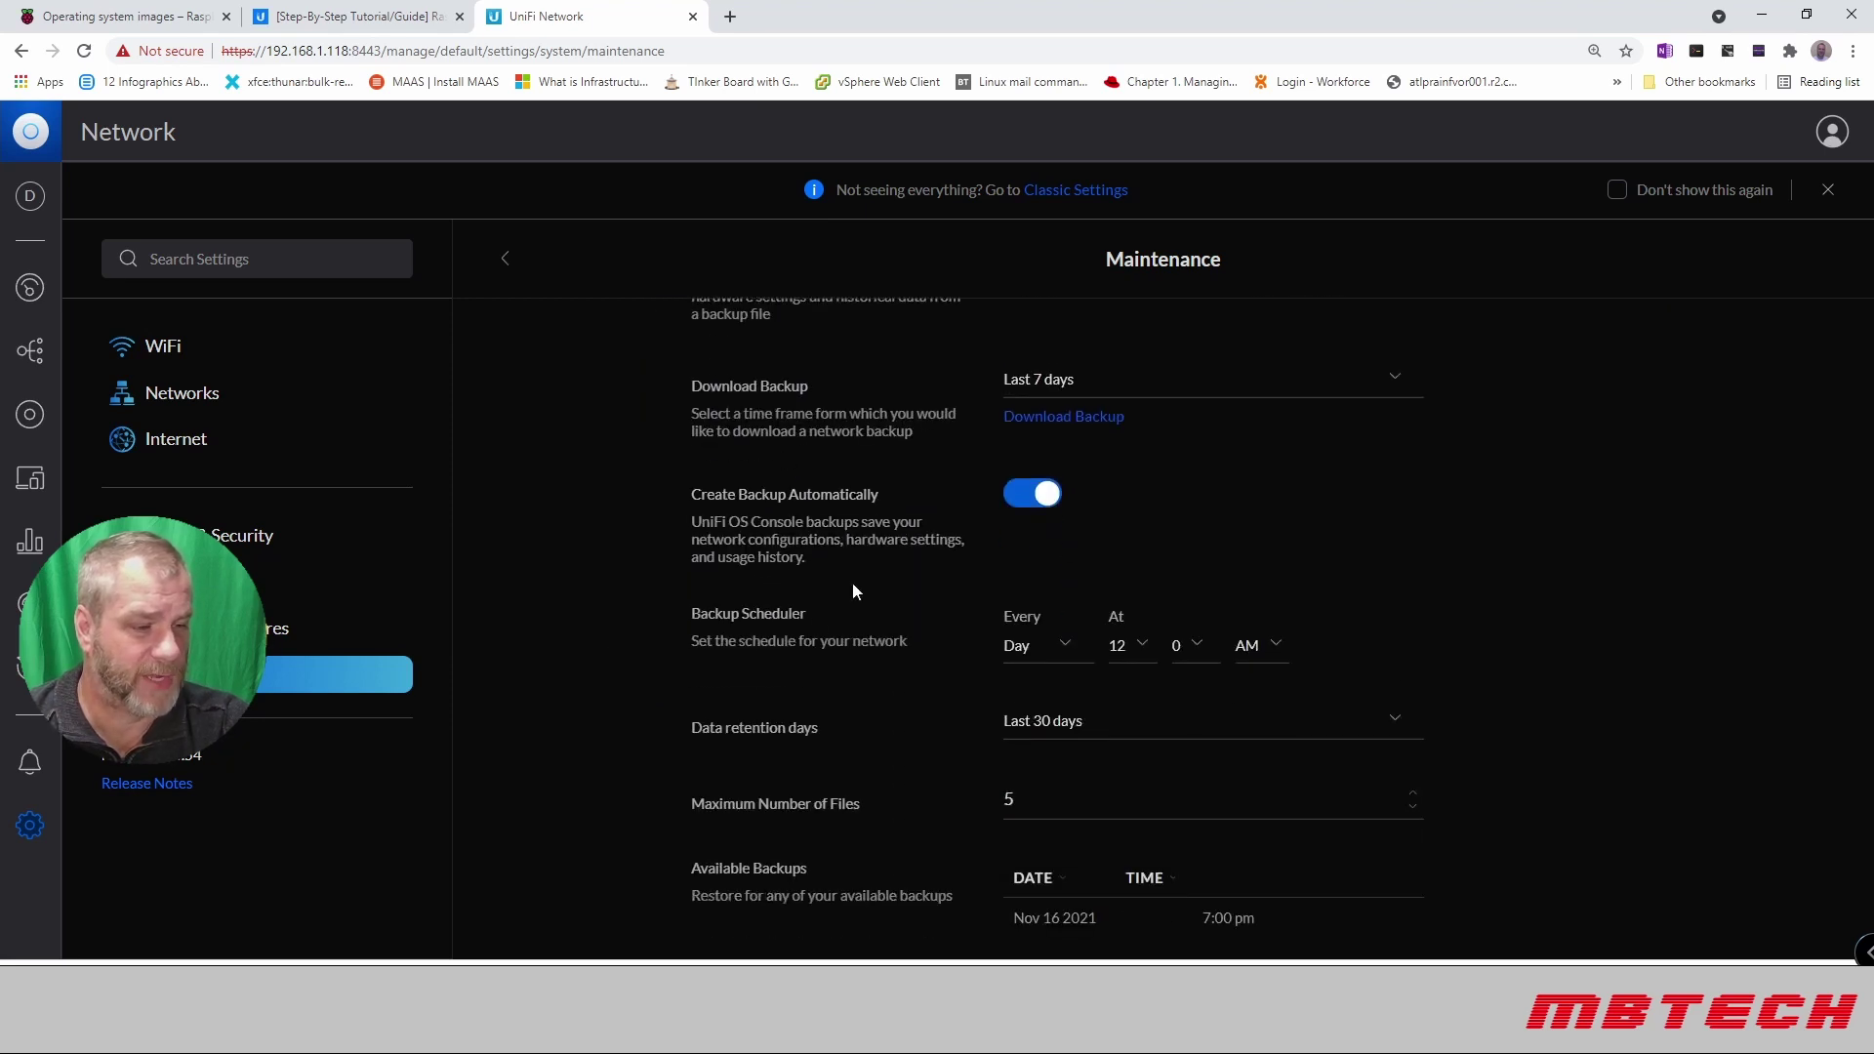
scroll(817, 614, "down", 3)
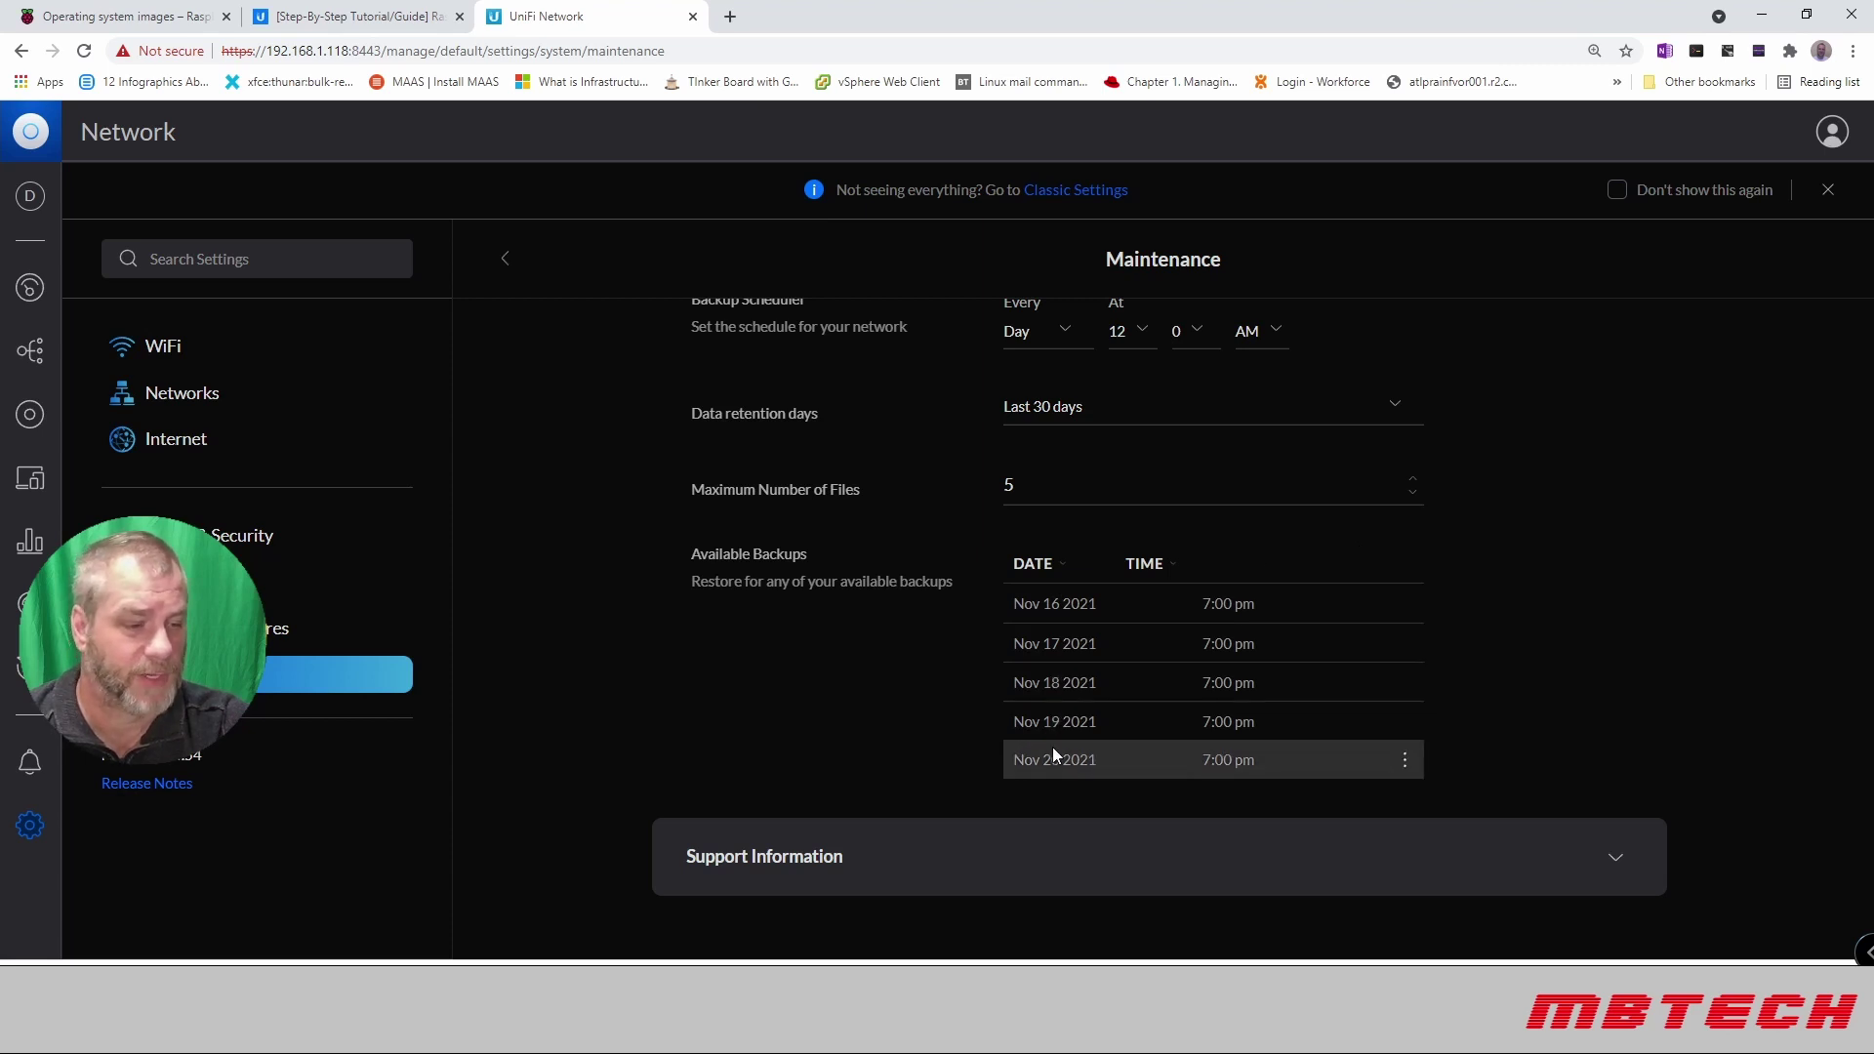
left_click(1011, 506)
scroll(921, 456, "up", 1)
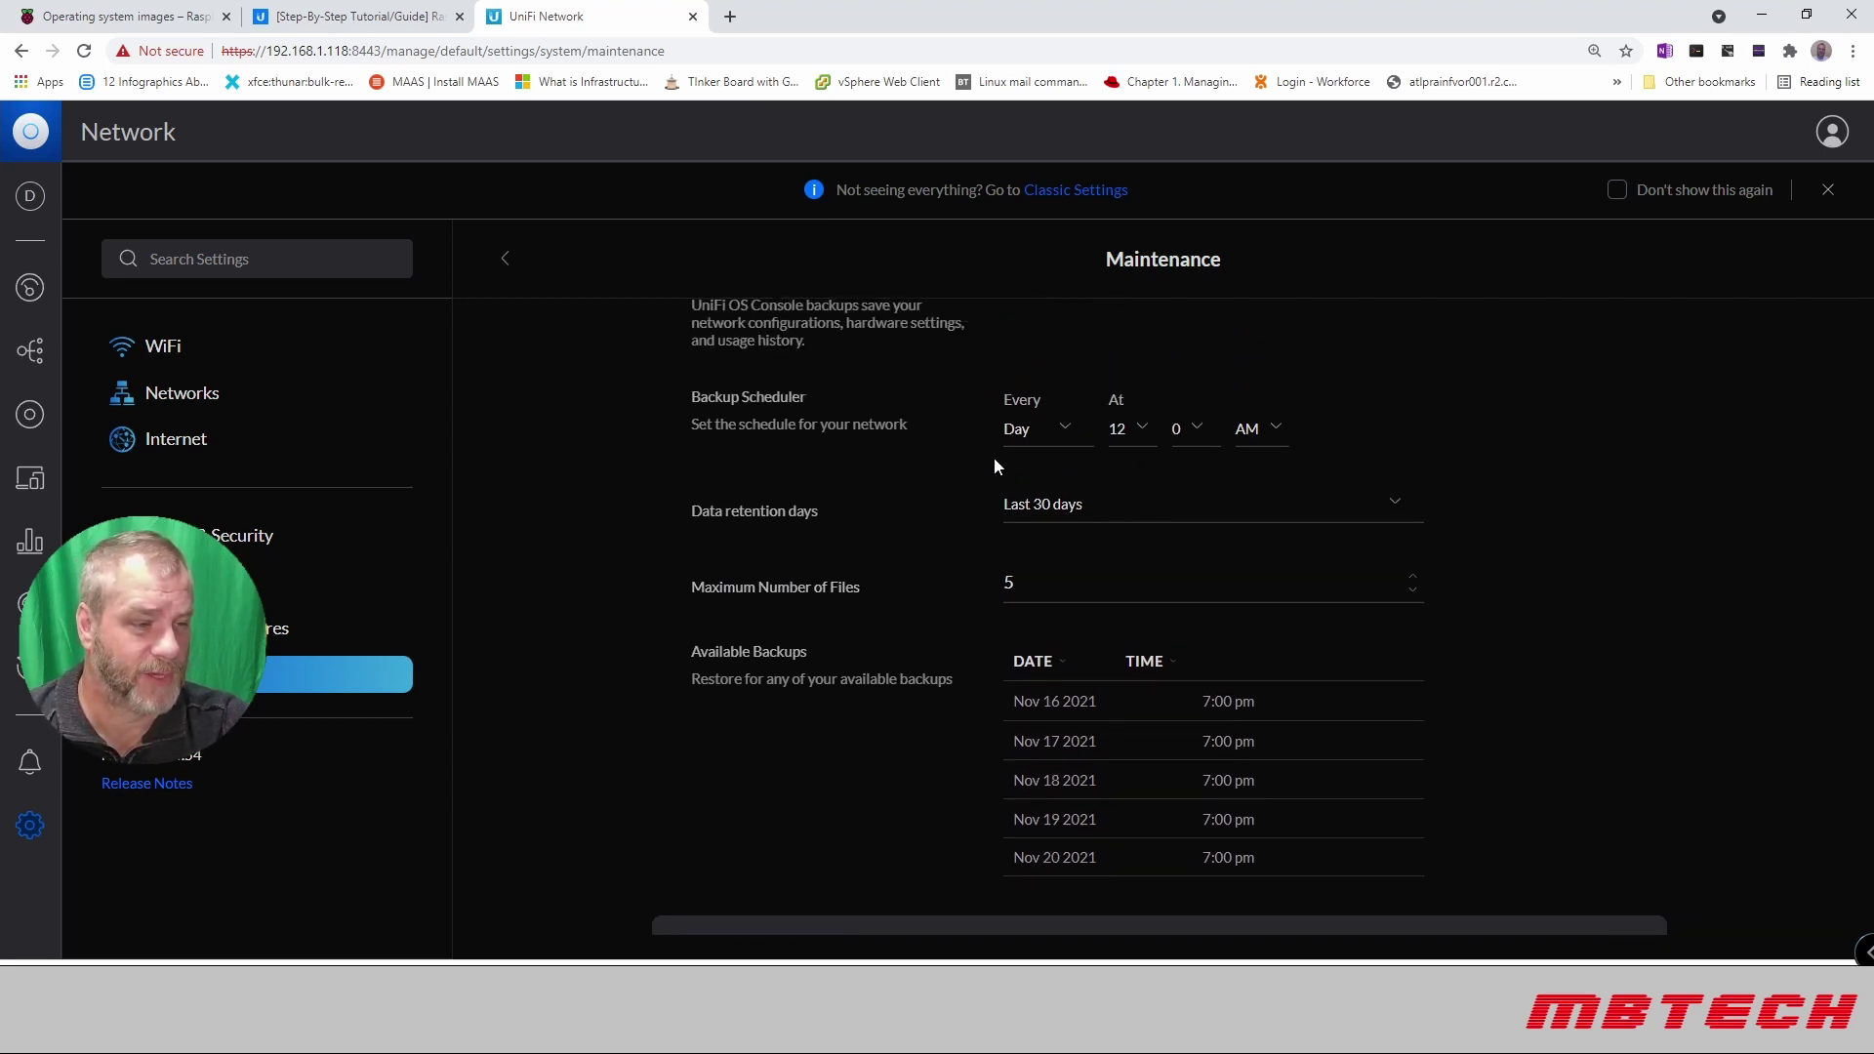
scroll(864, 454, "down", 1)
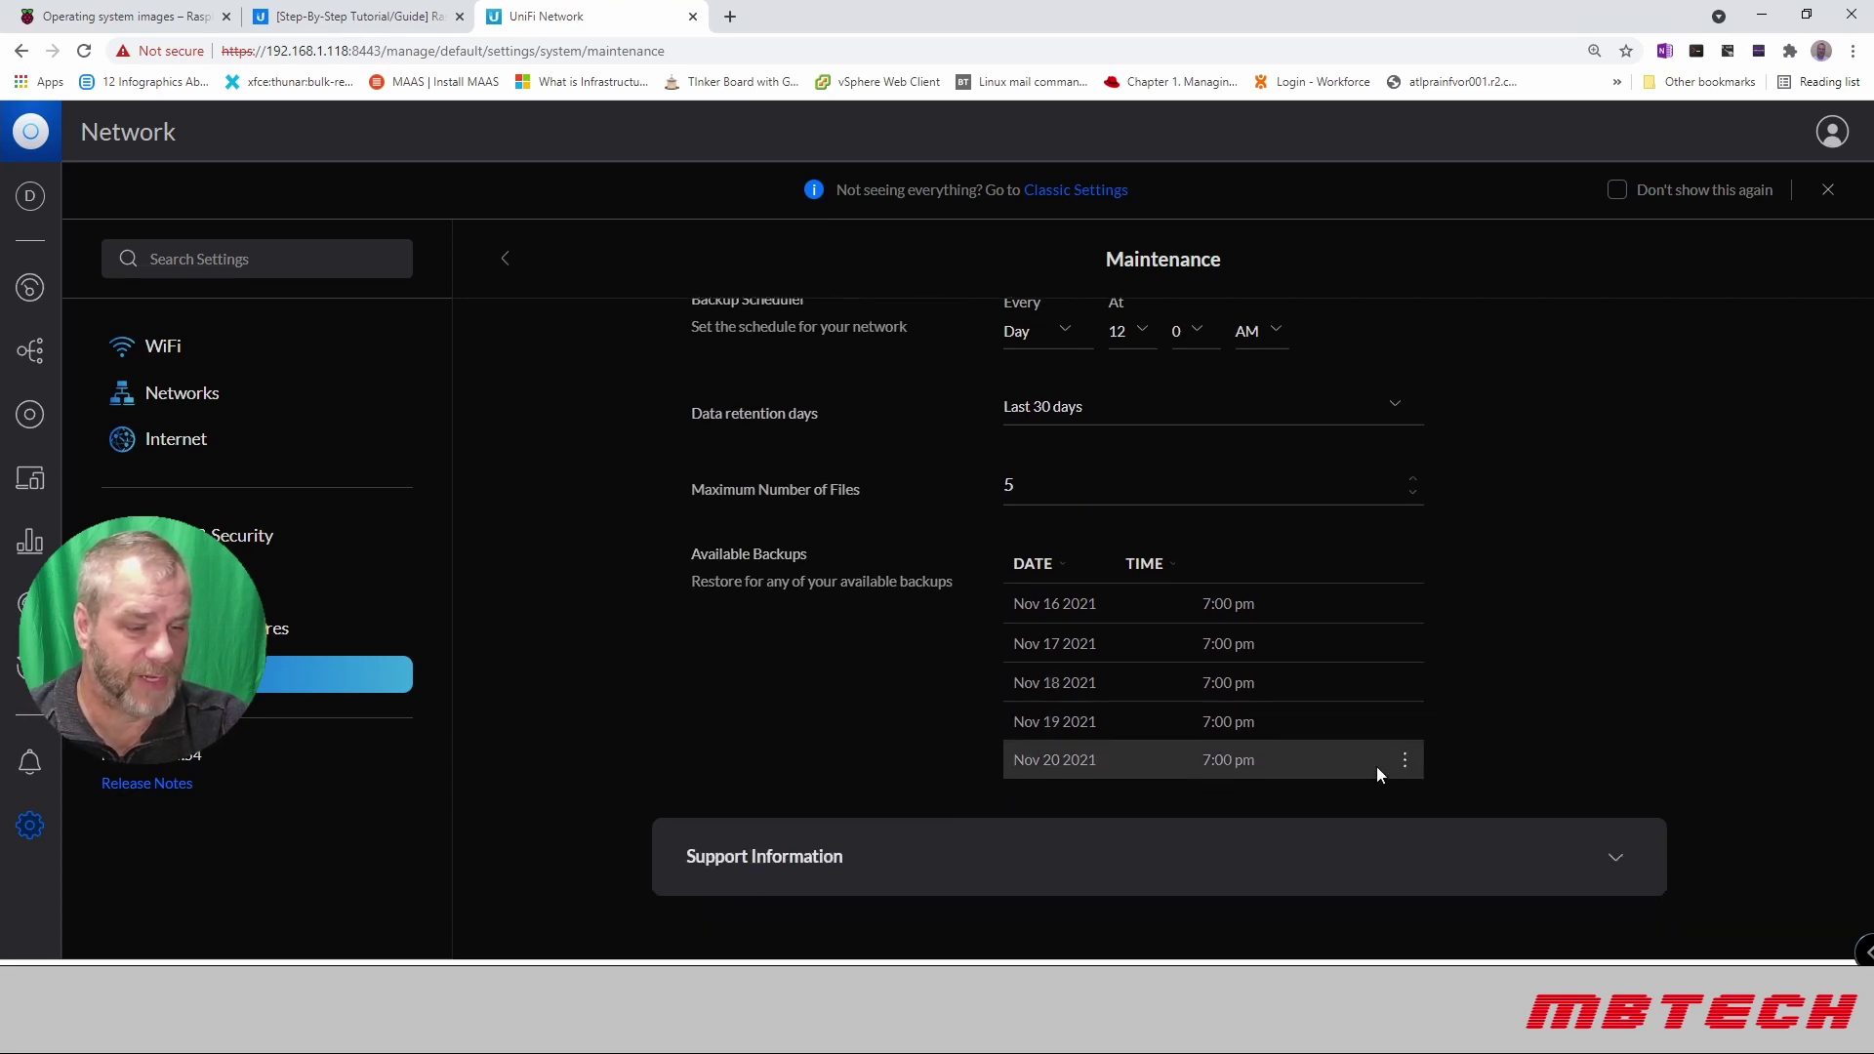
Step: Download the Nov 20 2021 backup and confirm its .unf file (19,513 KB) is in Downloads
left_click(1405, 764)
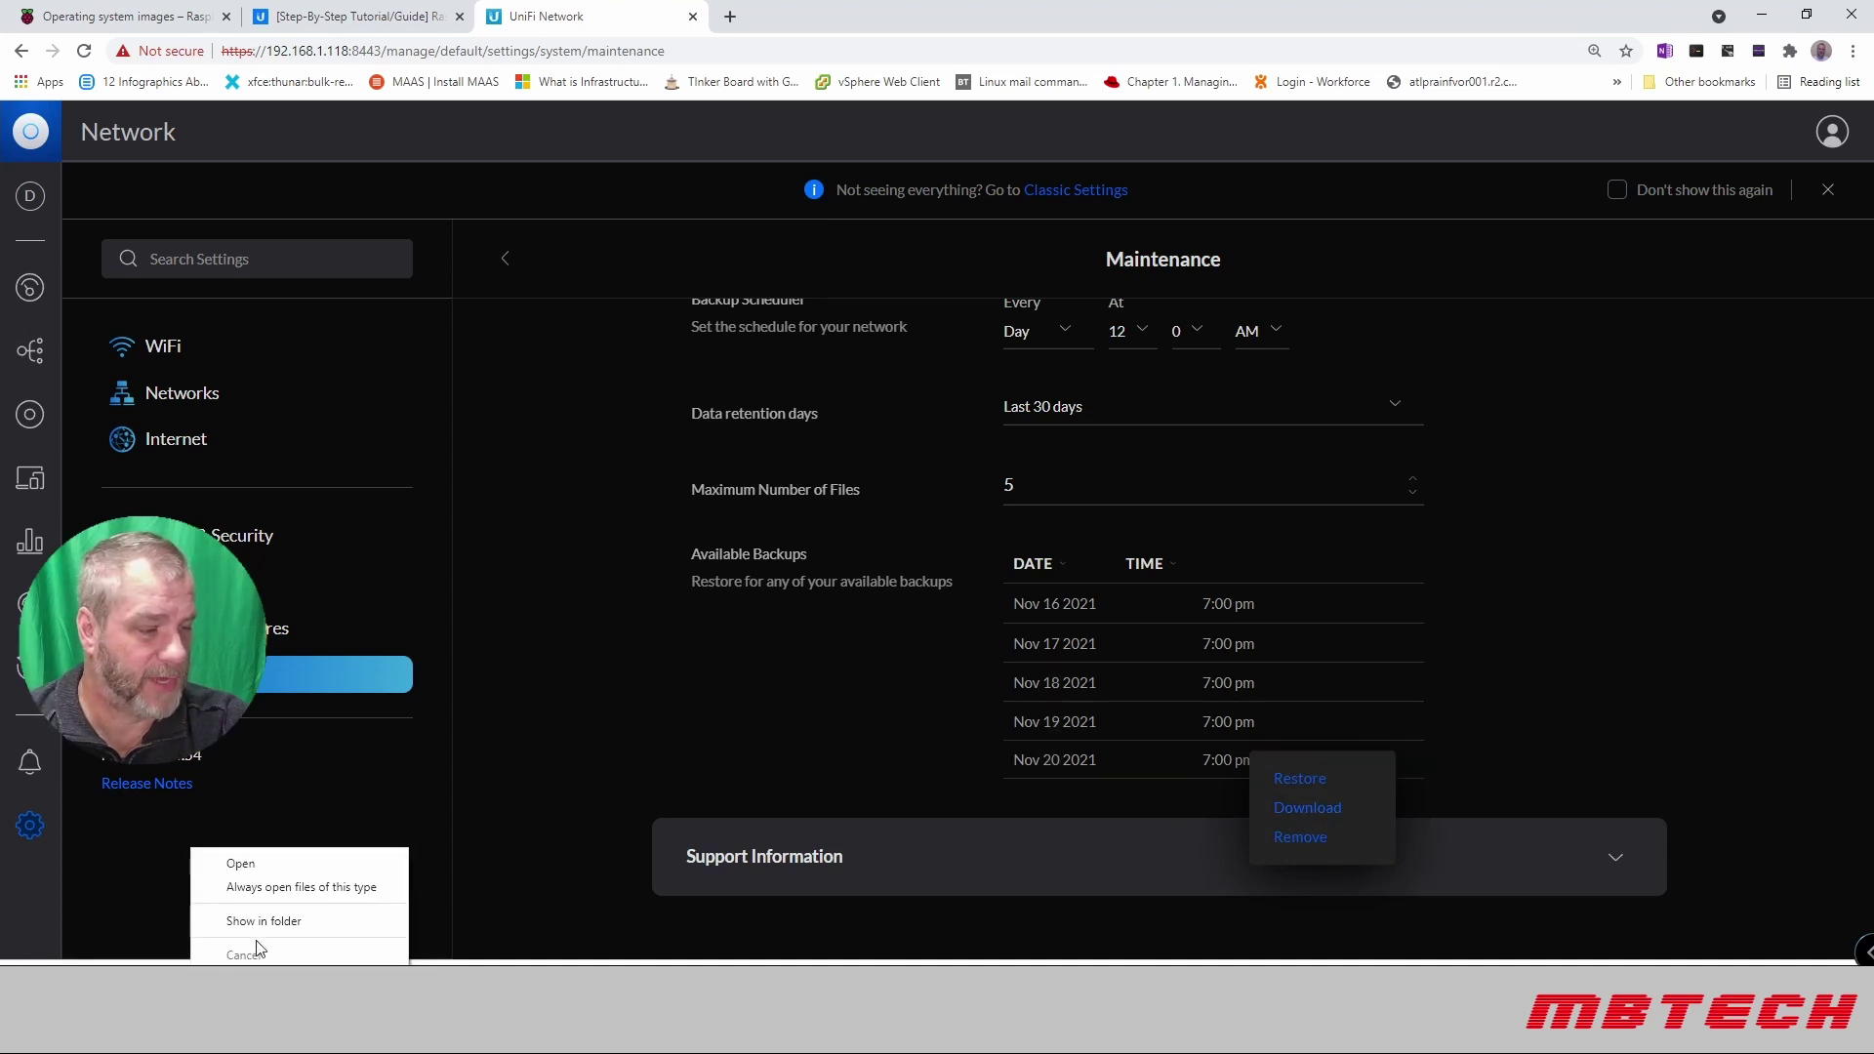
left_click(305, 920)
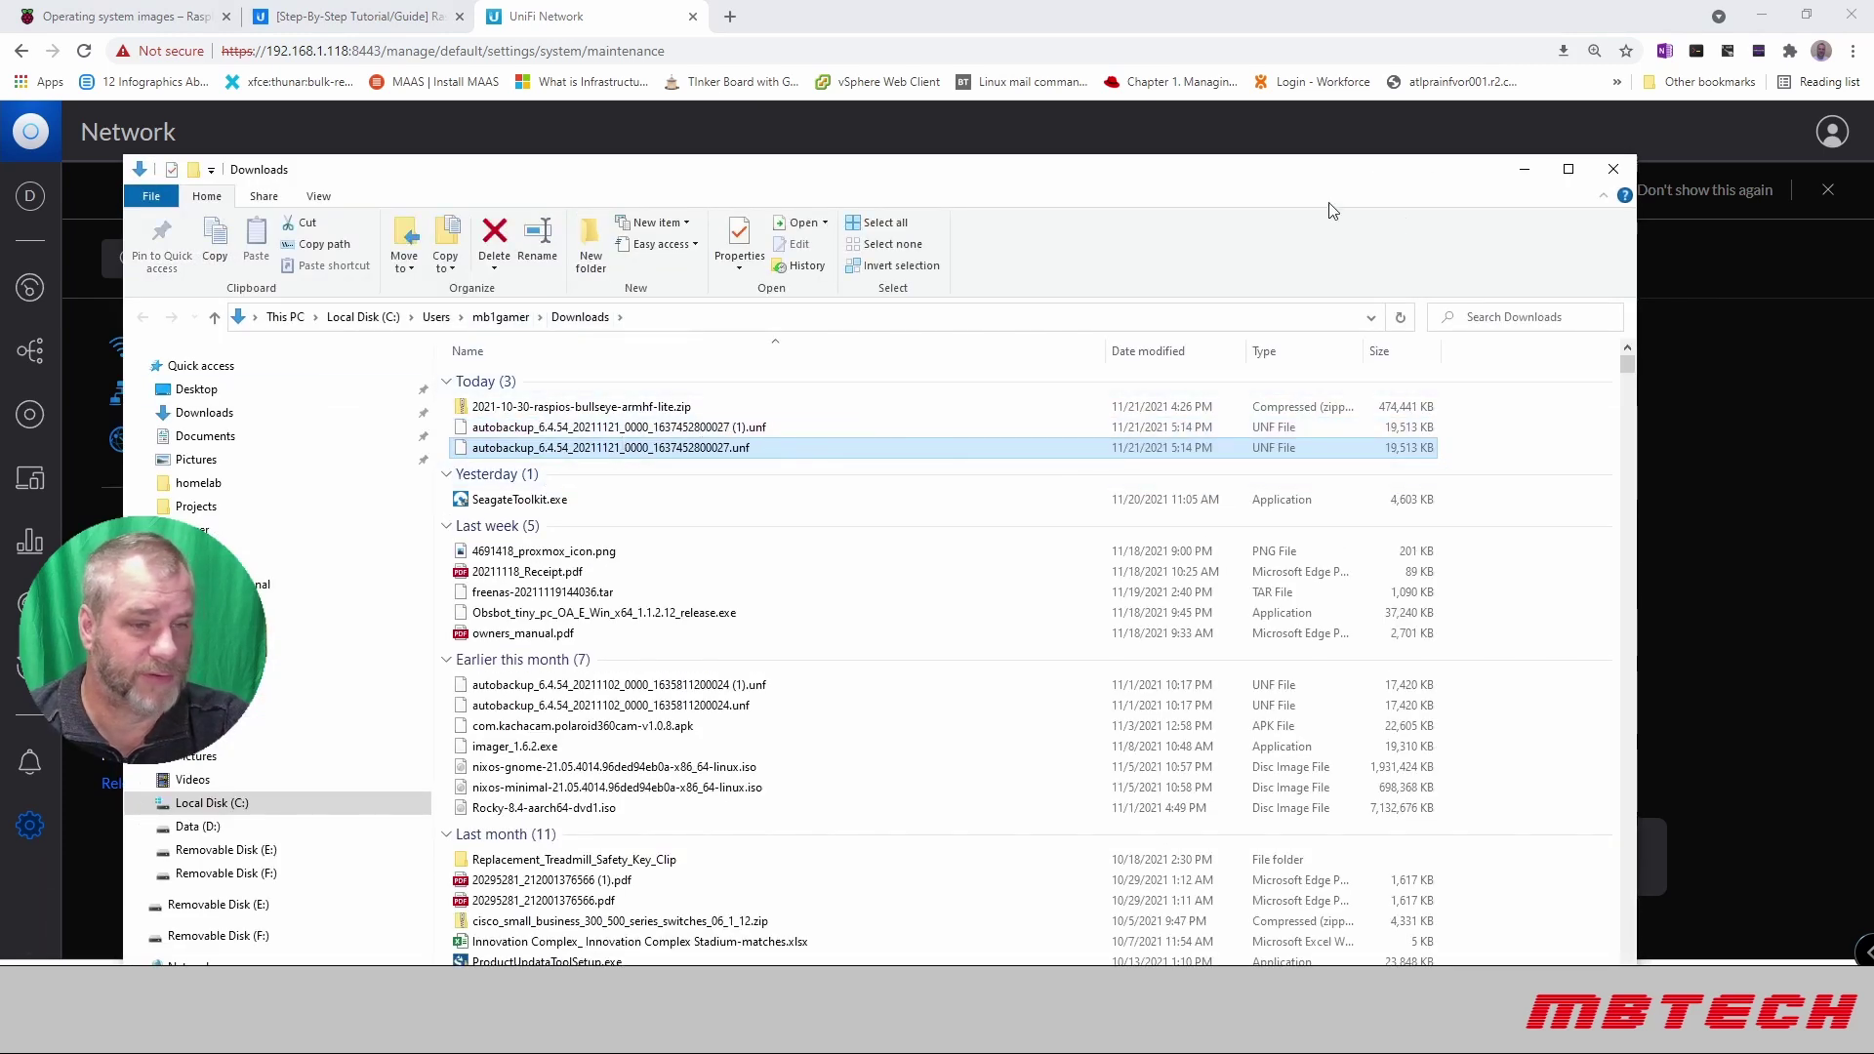
left_click(1523, 169)
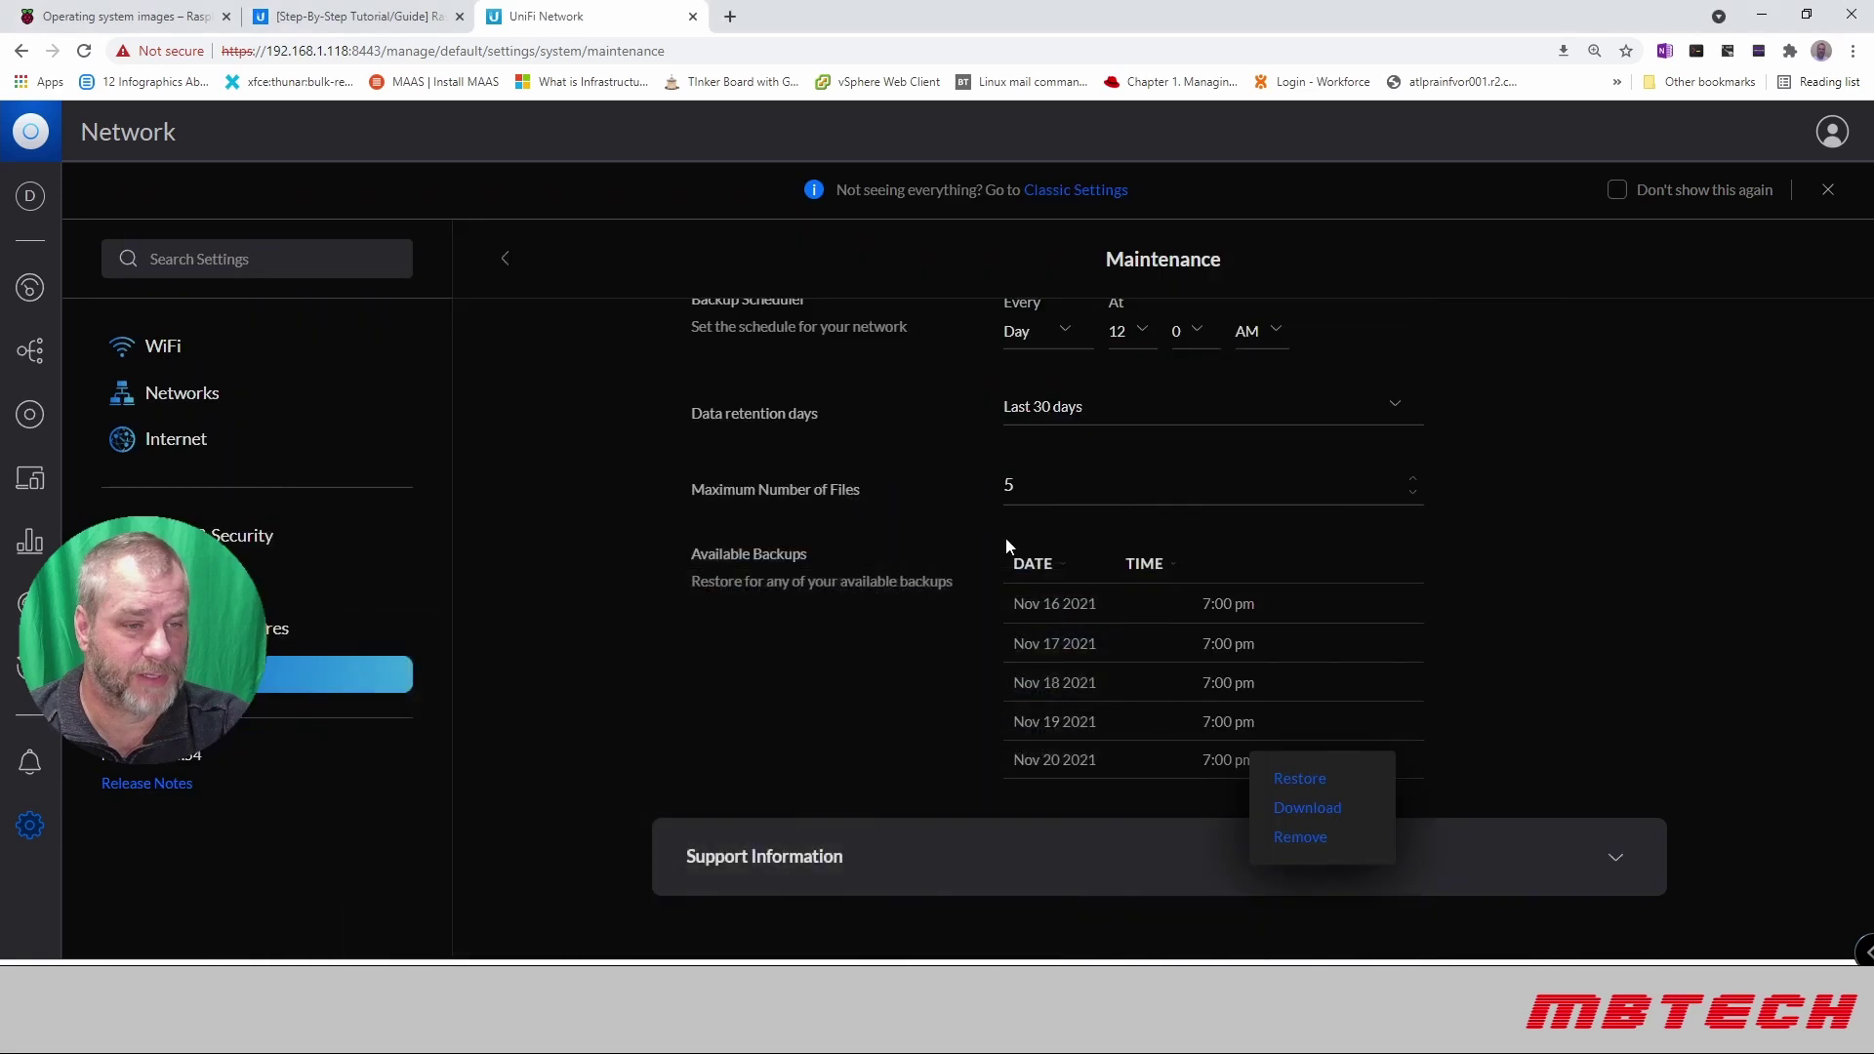
left_click(1654, 473)
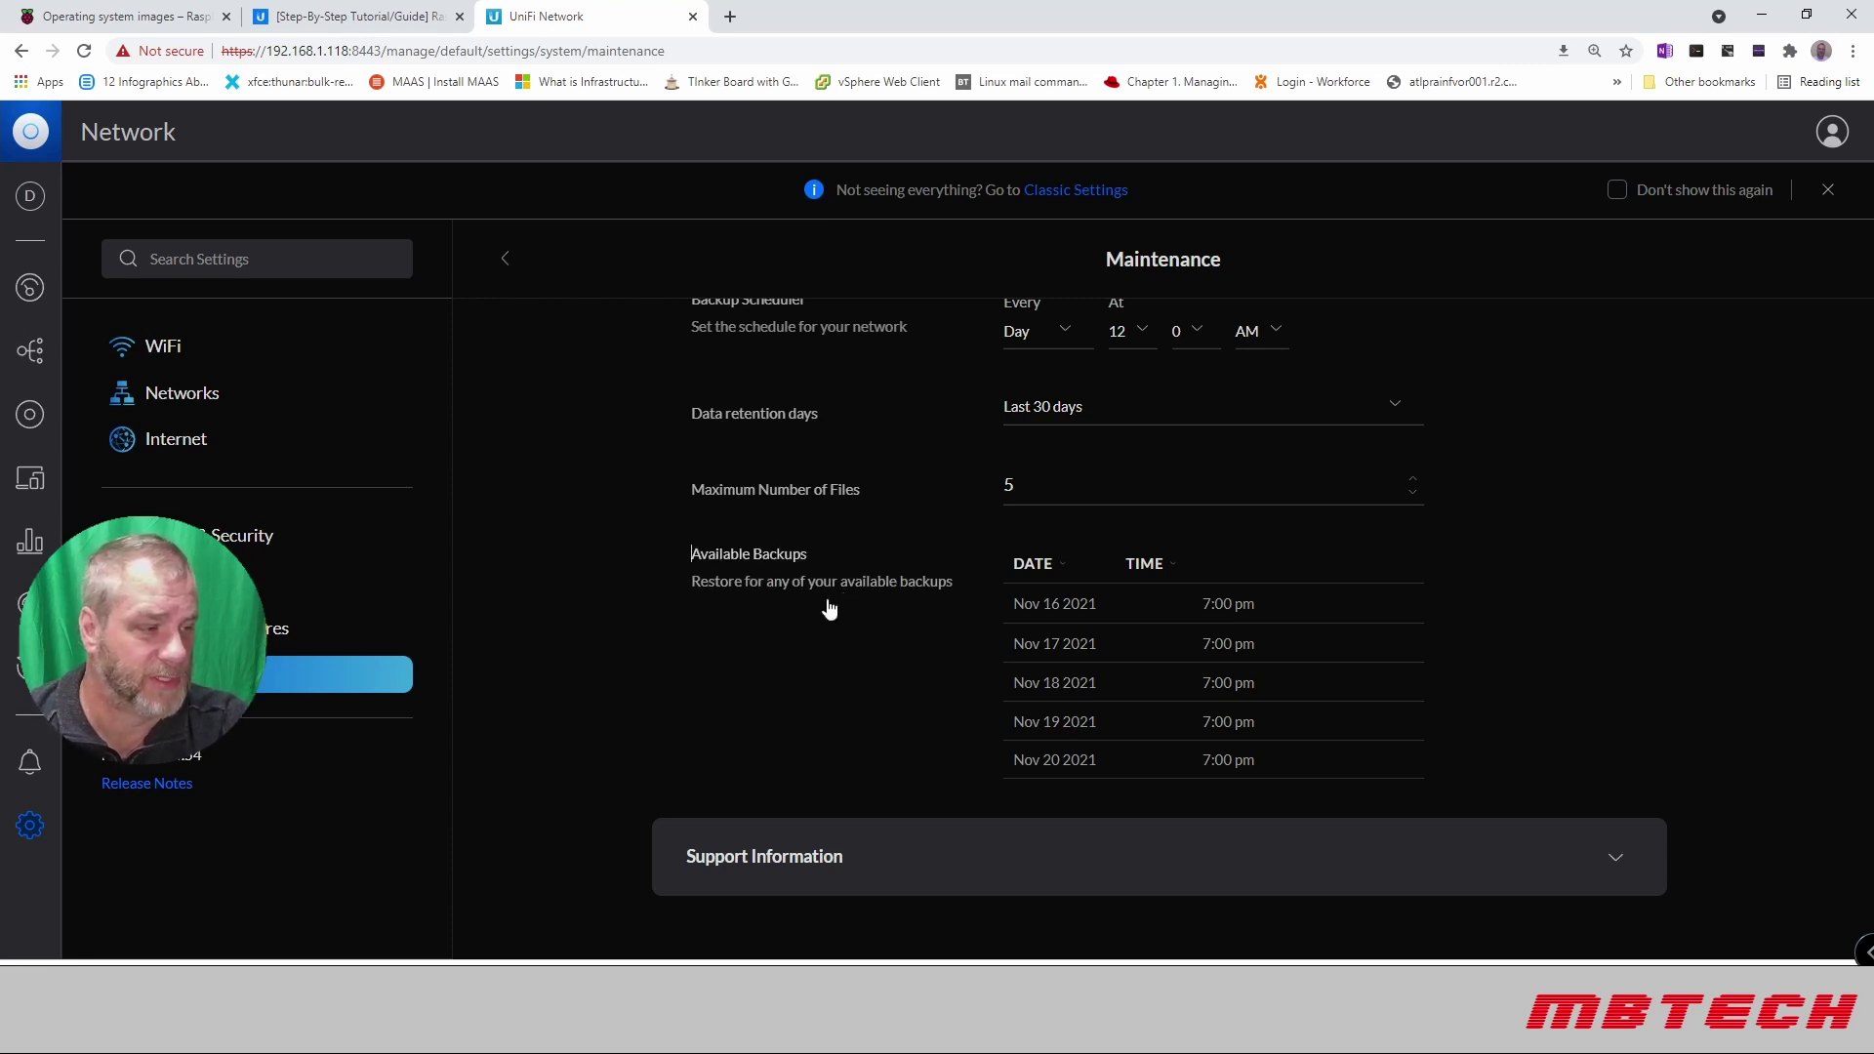
Step: Move through WiFi and Networks settings to the Internet page showing the WAN at 192.168.100.101
scroll(727, 674, "up", 5)
scroll(716, 681, "up", 10)
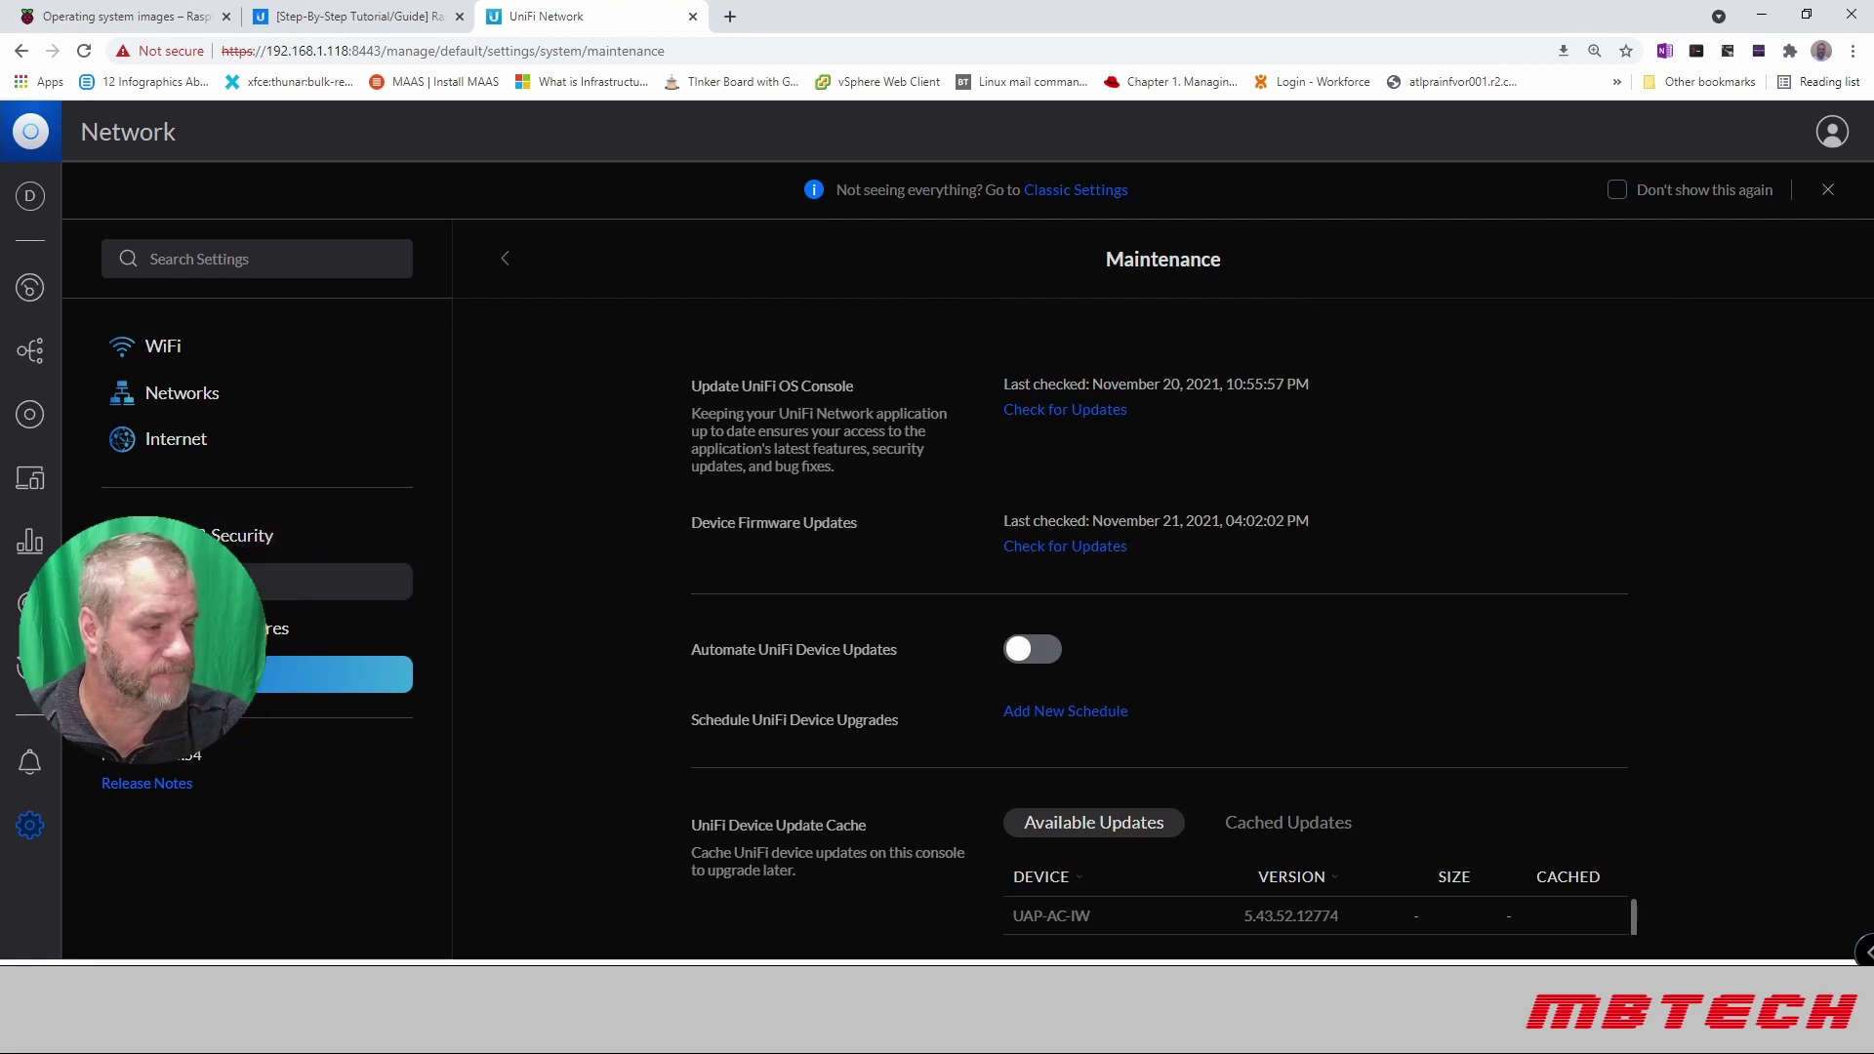
left_click(181, 359)
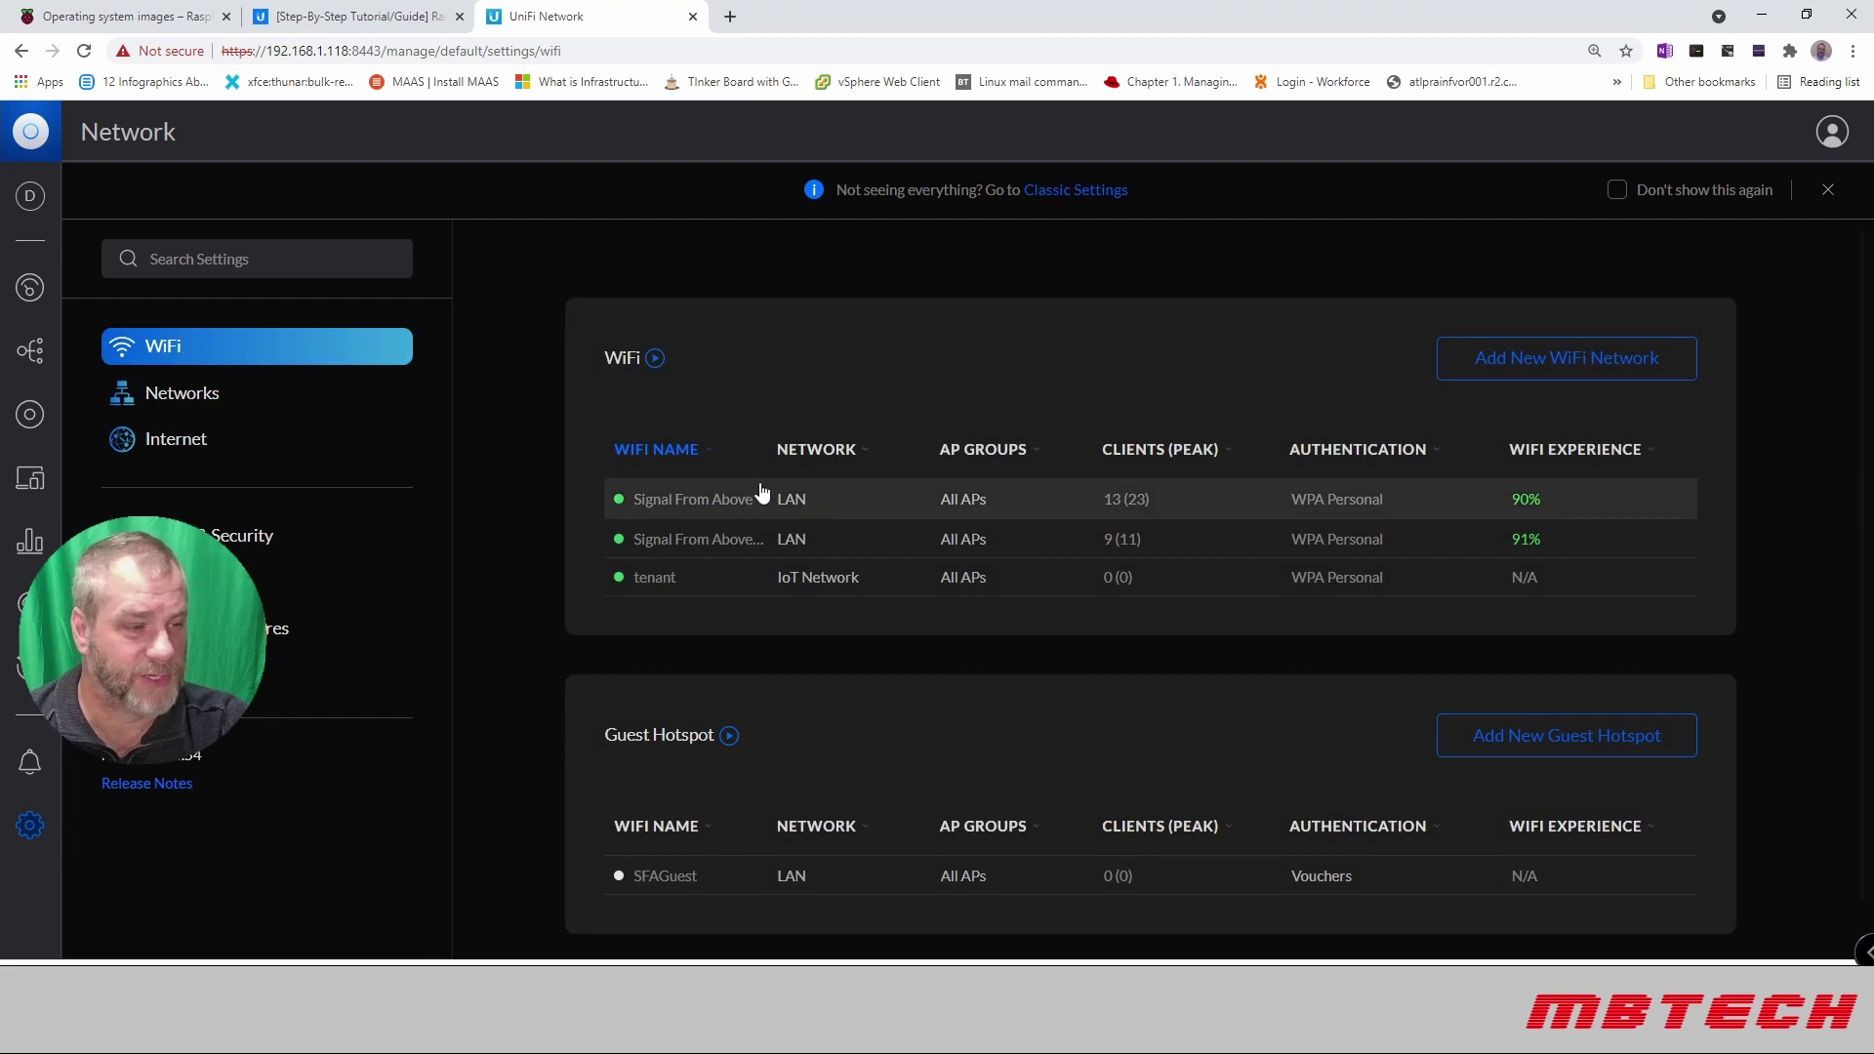
left_click(261, 402)
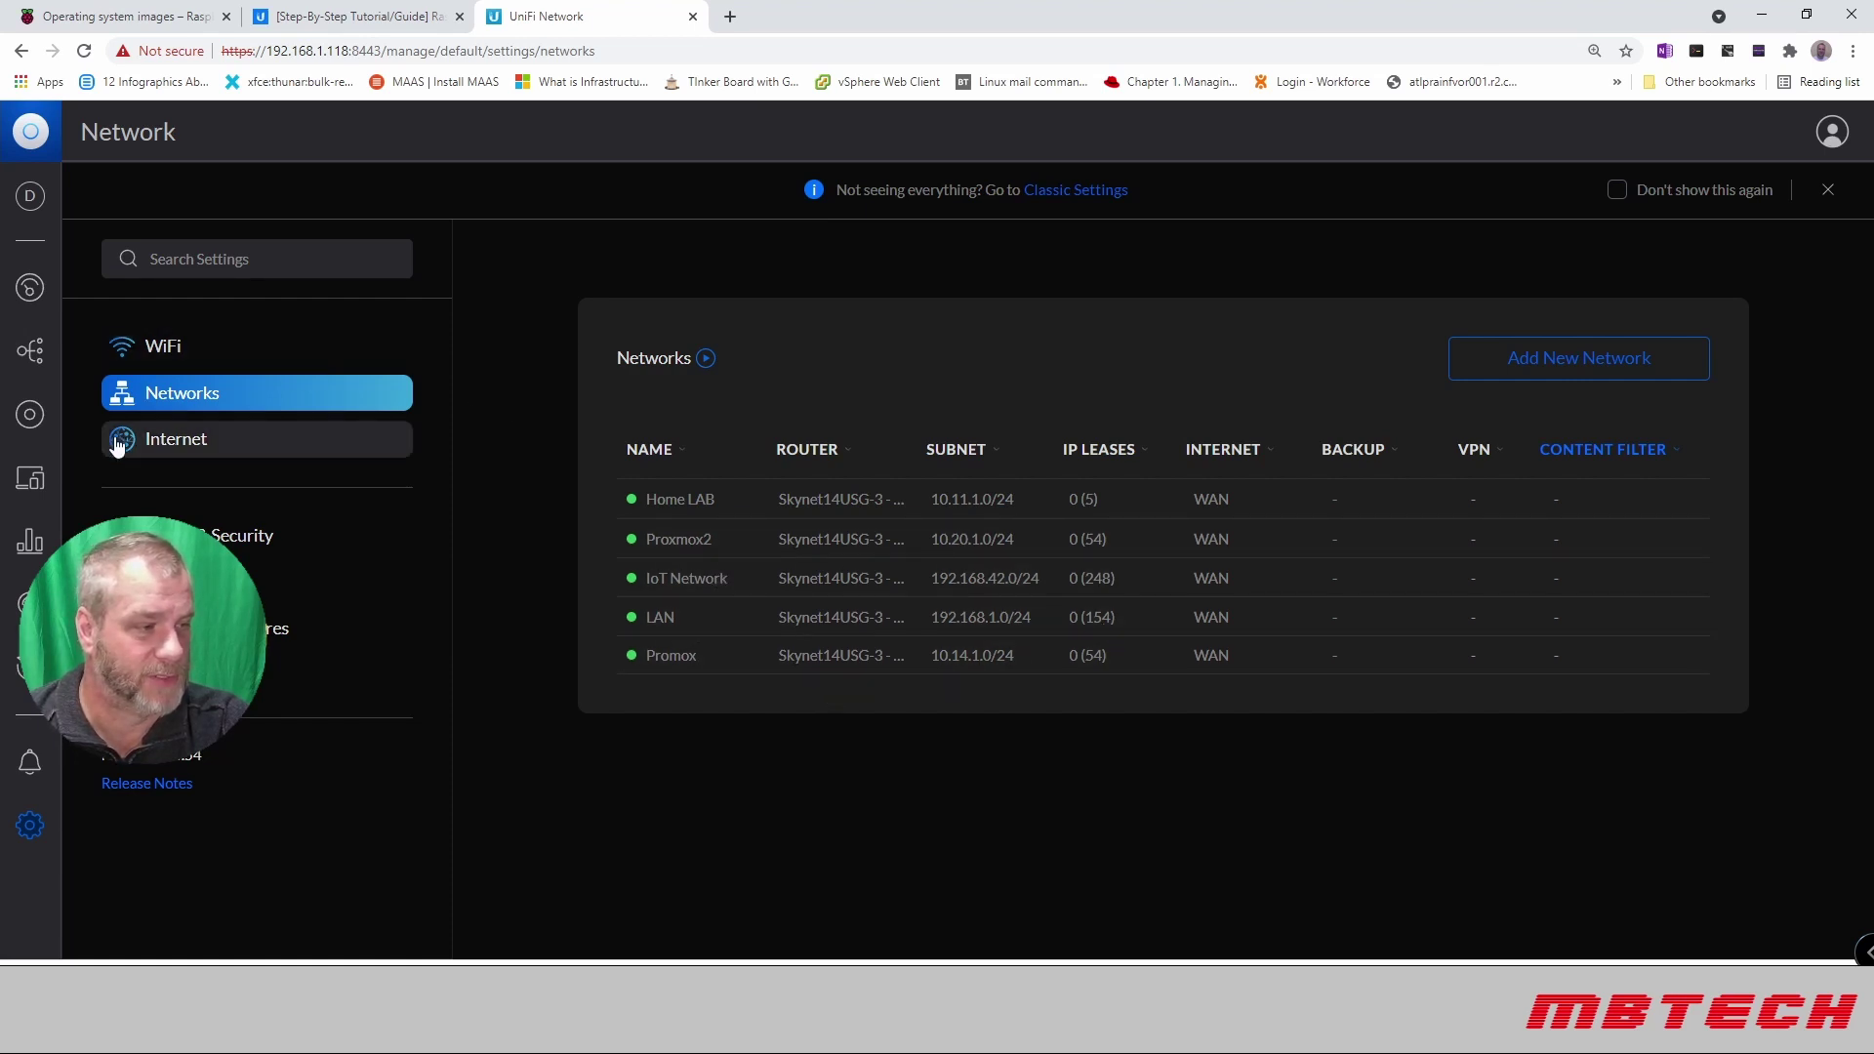
left_click(204, 451)
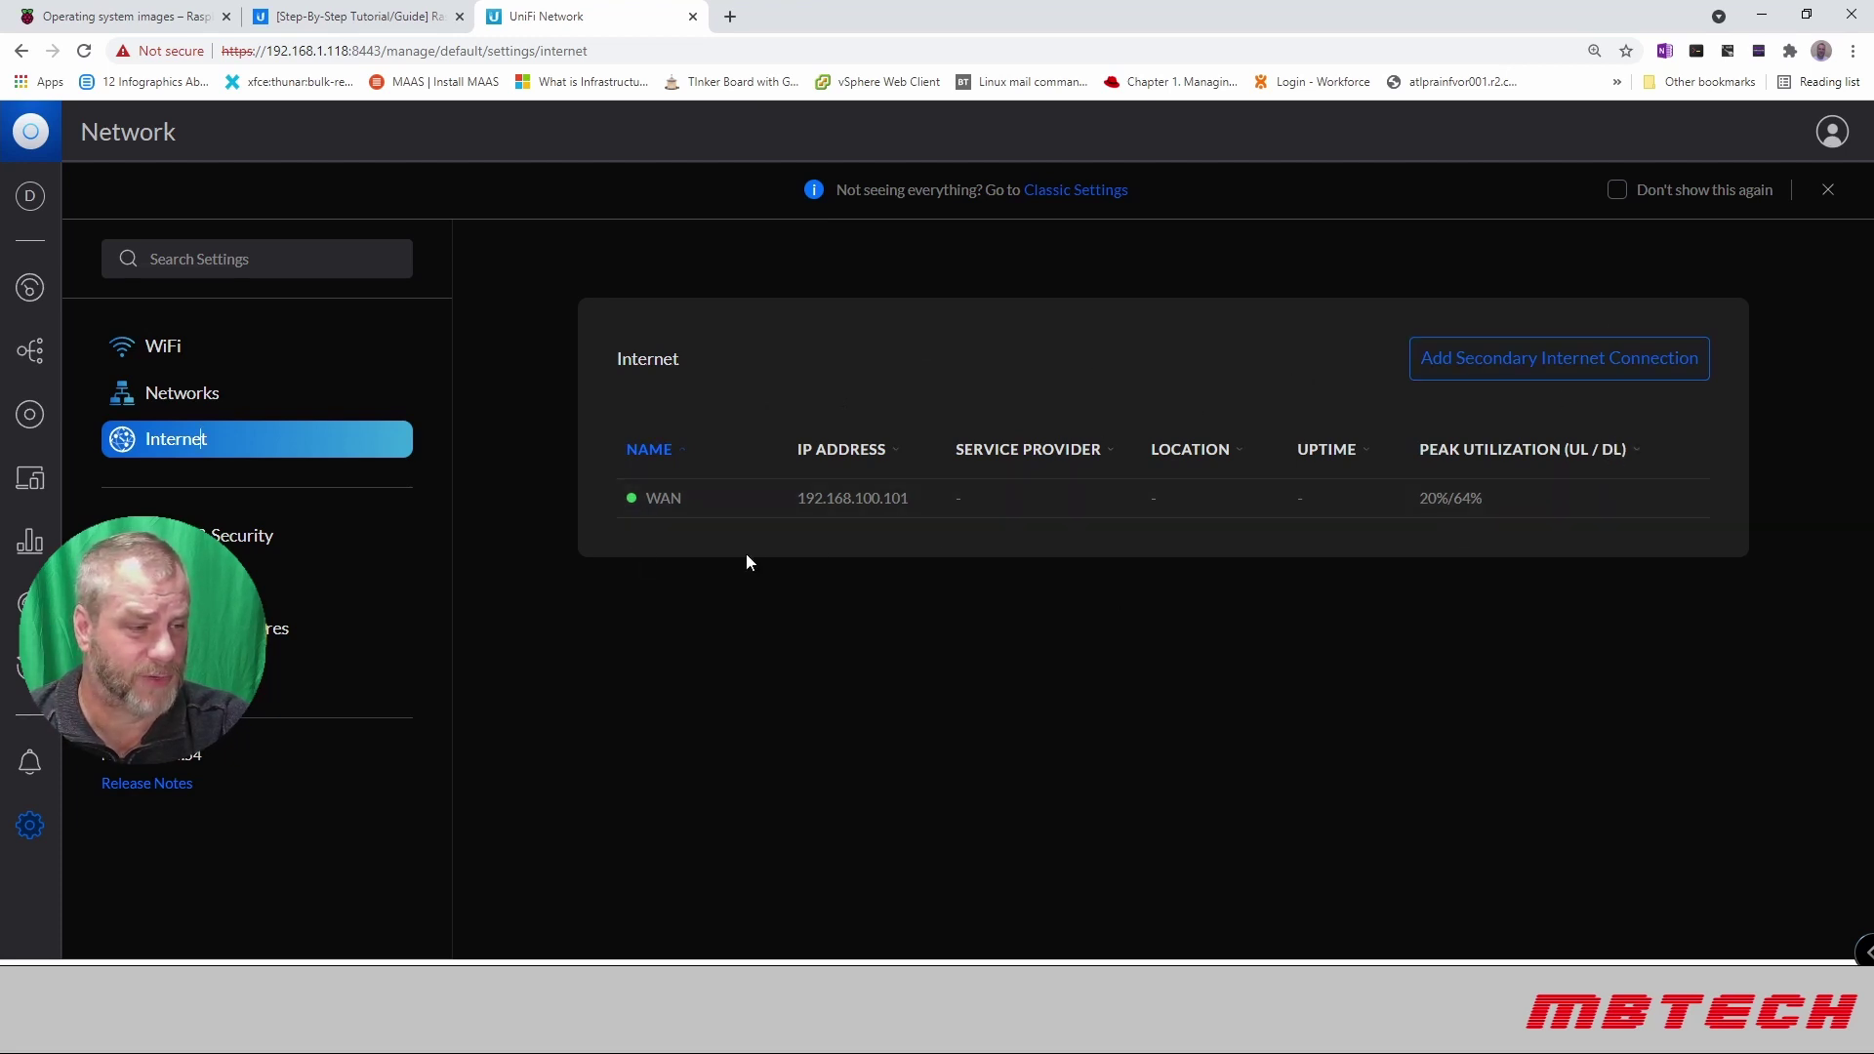
Step: Open the WAN form and expand Advanced, IPv4 Connection and ISP Capabilities to view DNS and VLAN
left_click(851, 502)
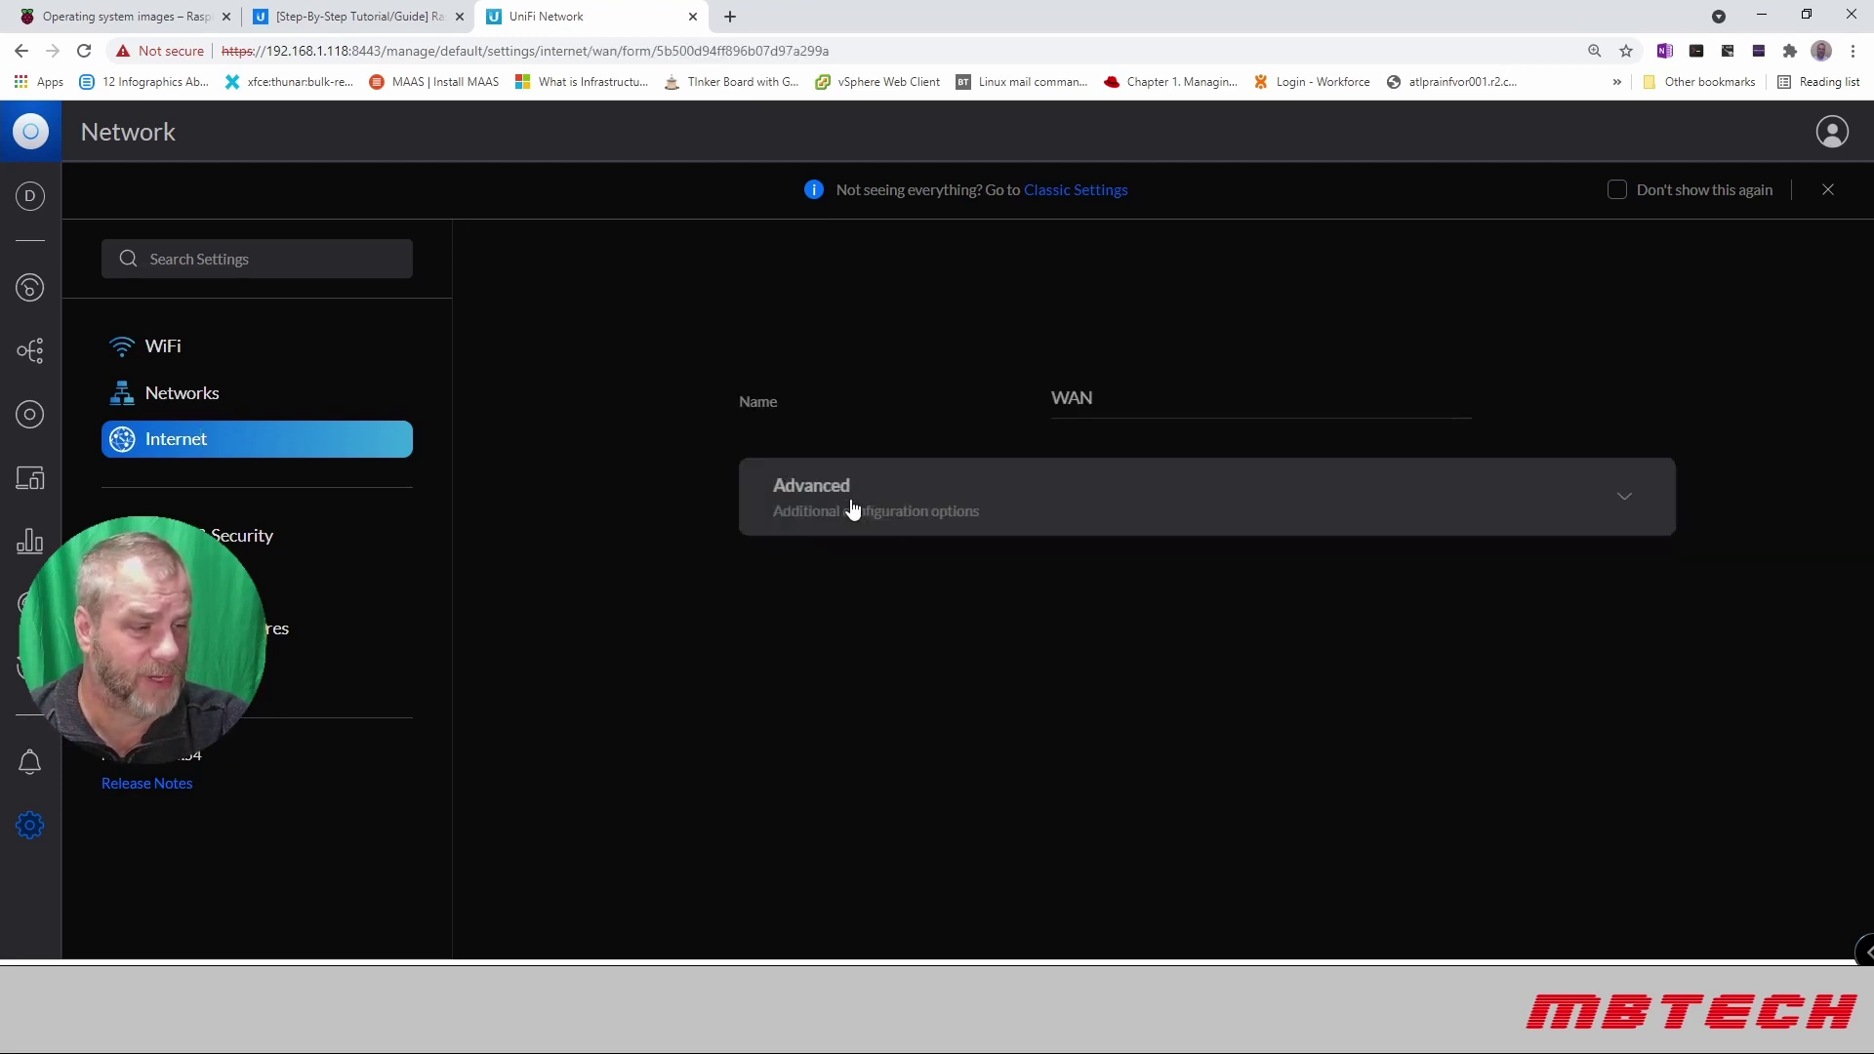
left_click(1321, 501)
scroll(1145, 554, "down", 5)
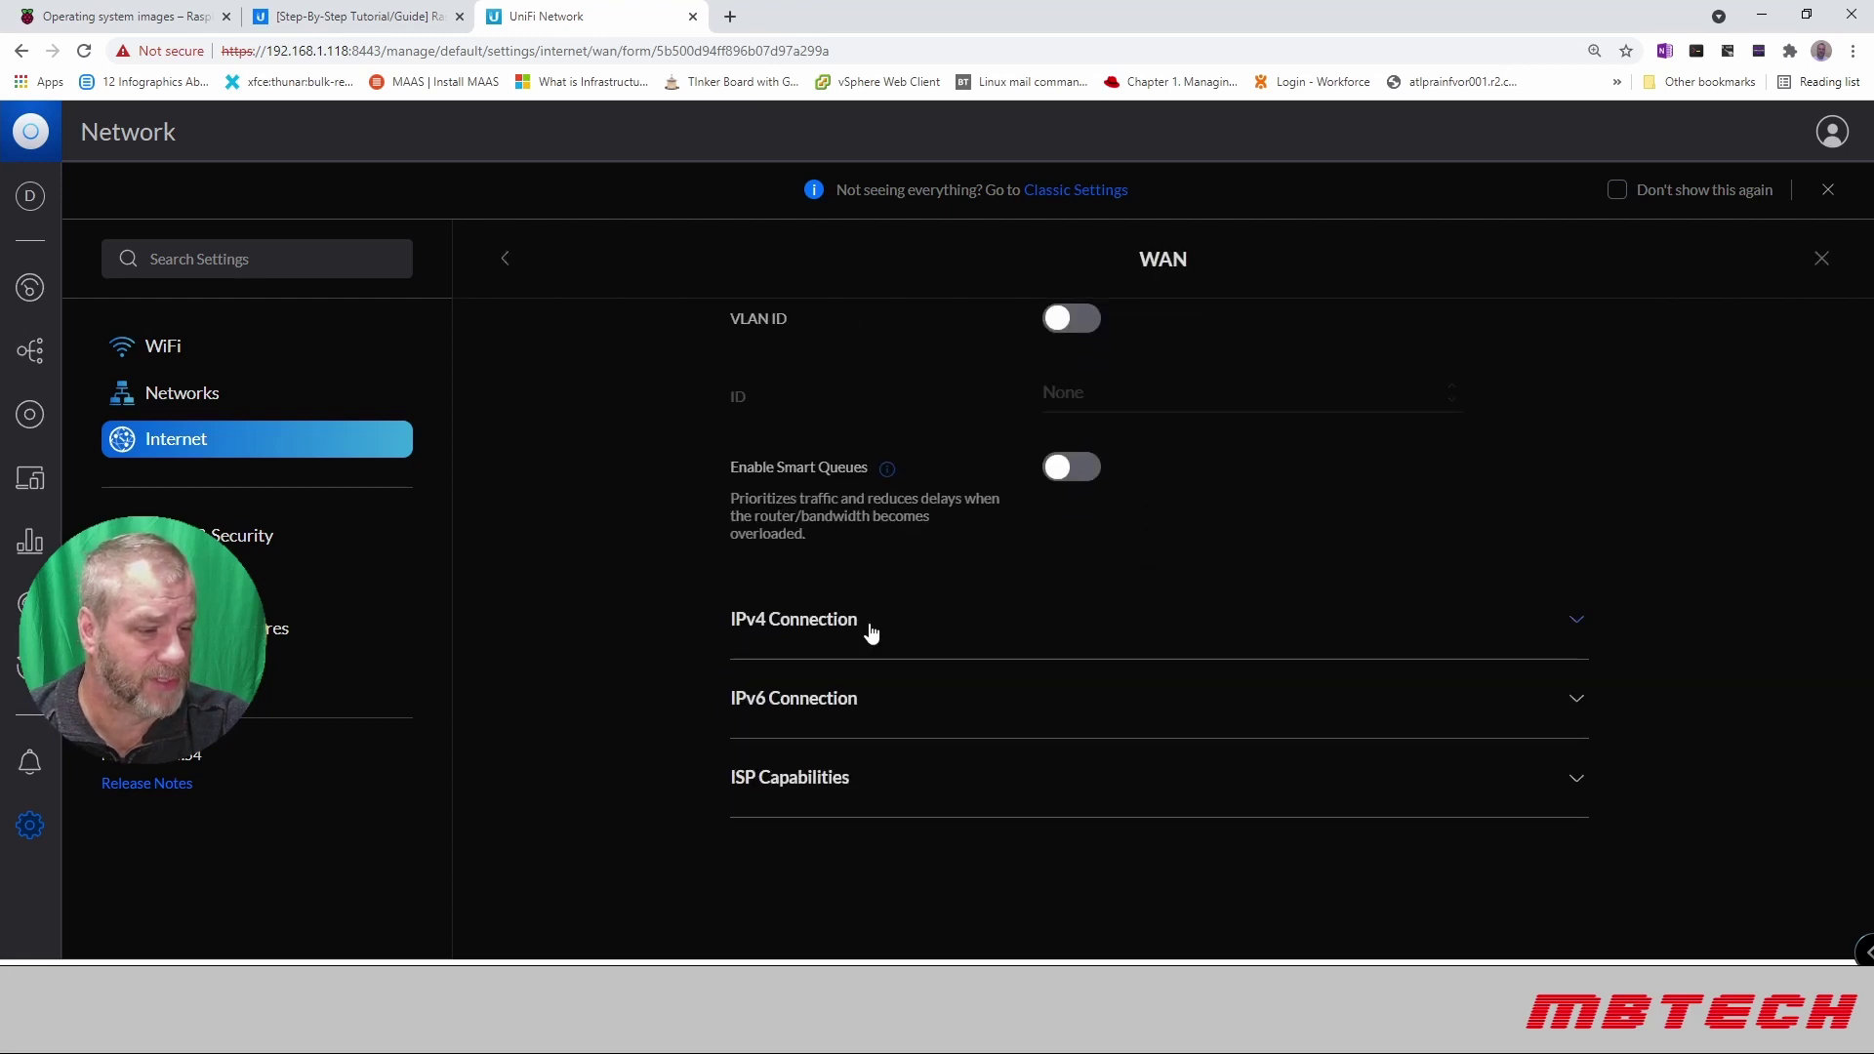
left_click(869, 629)
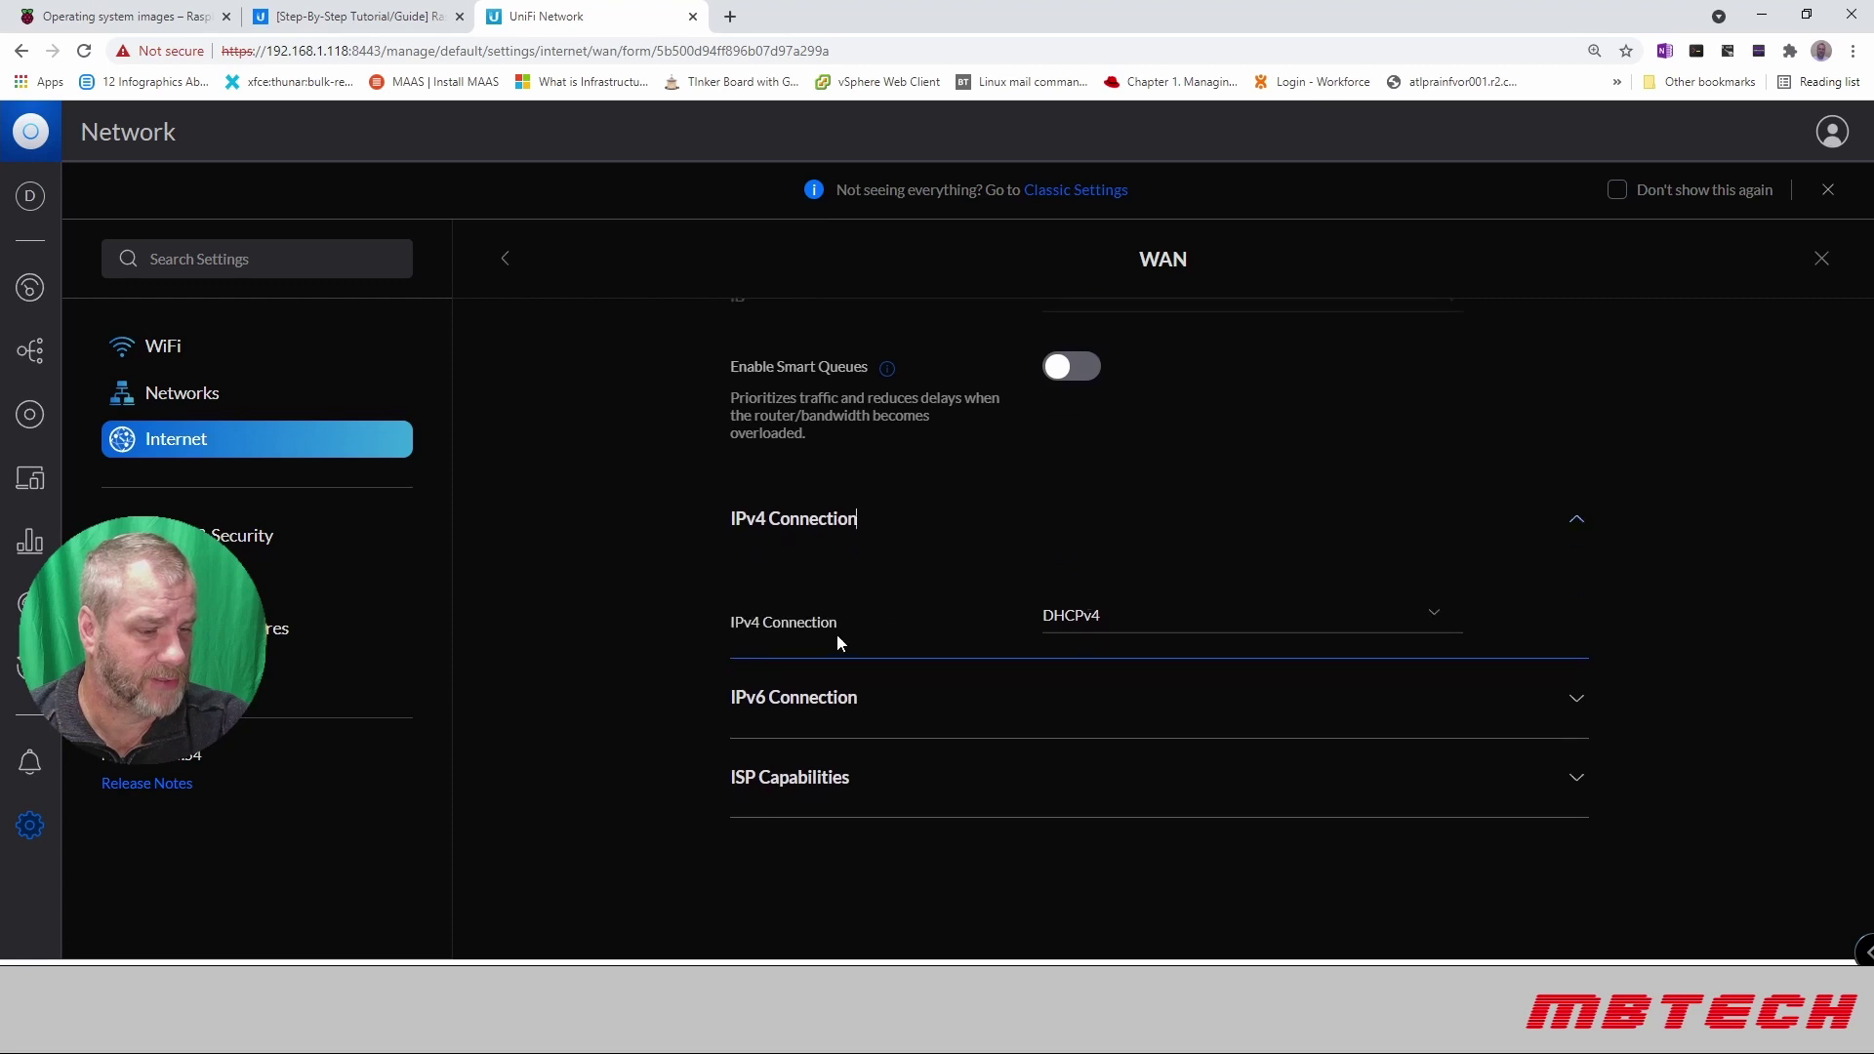
left_click(836, 785)
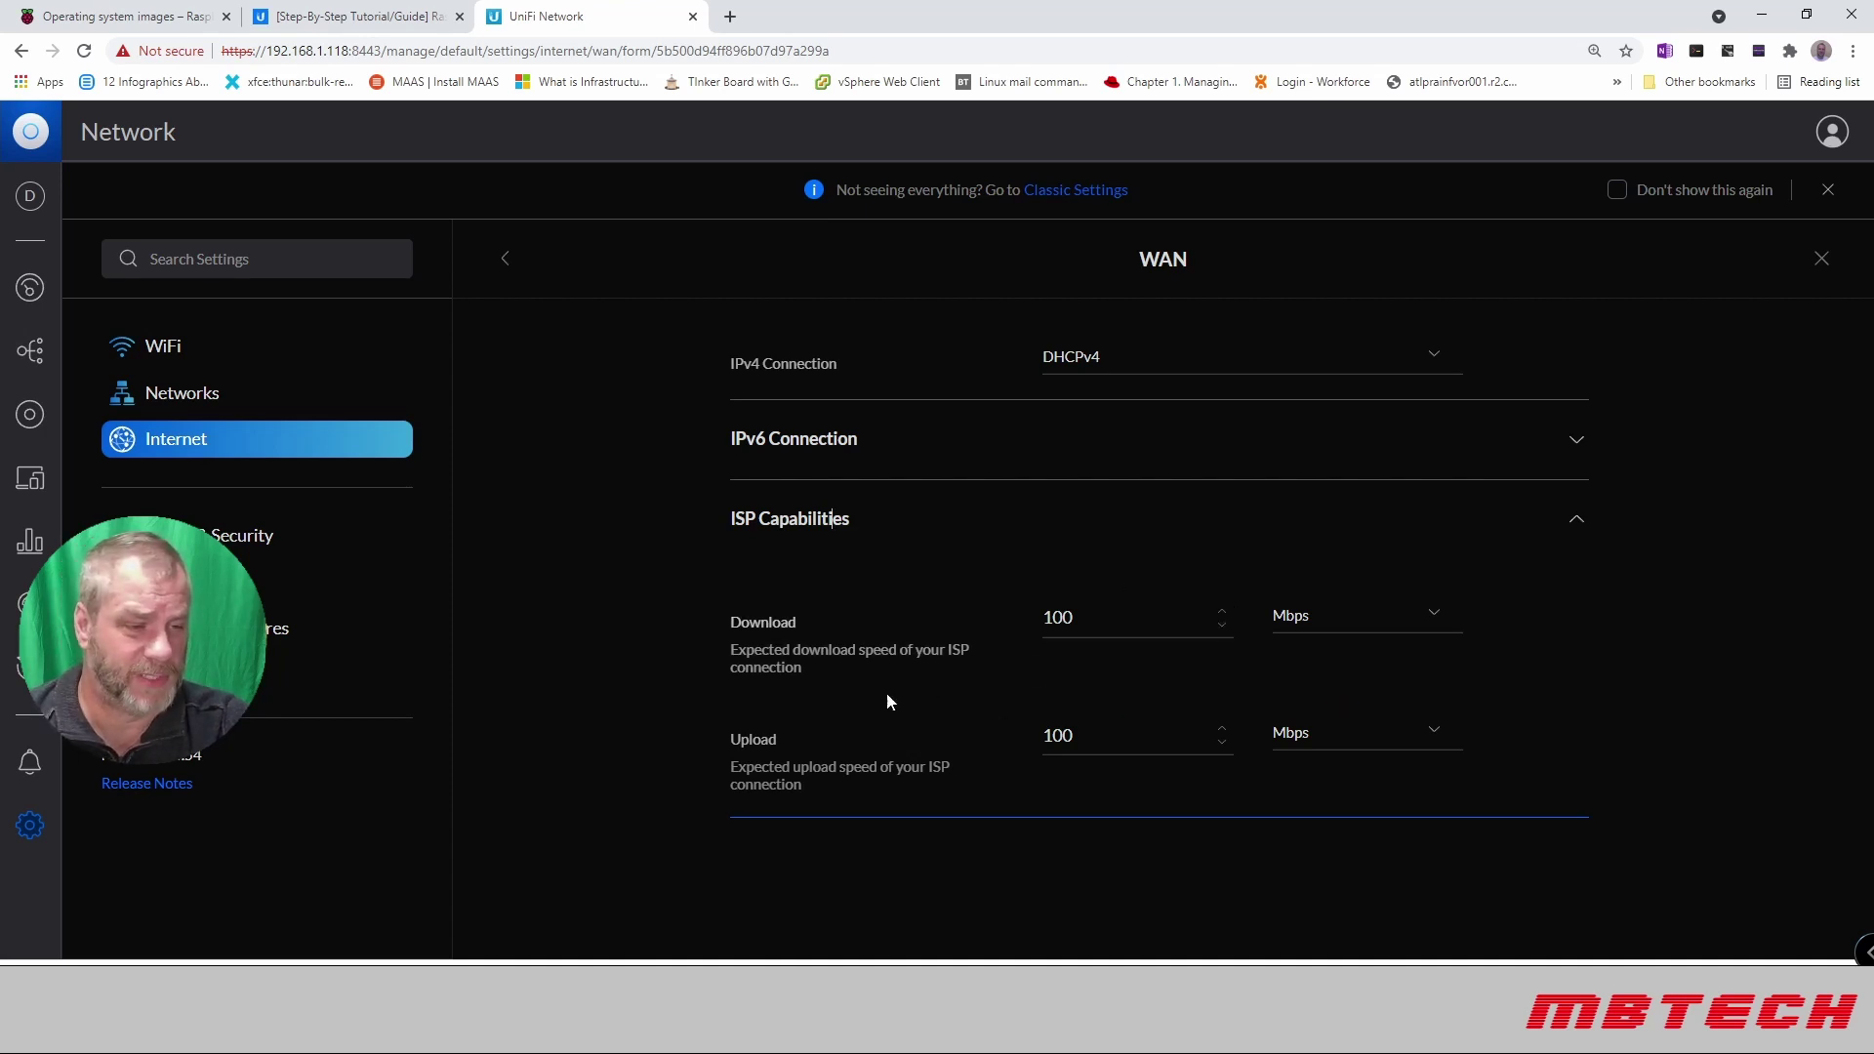
scroll(856, 672, "down", 5)
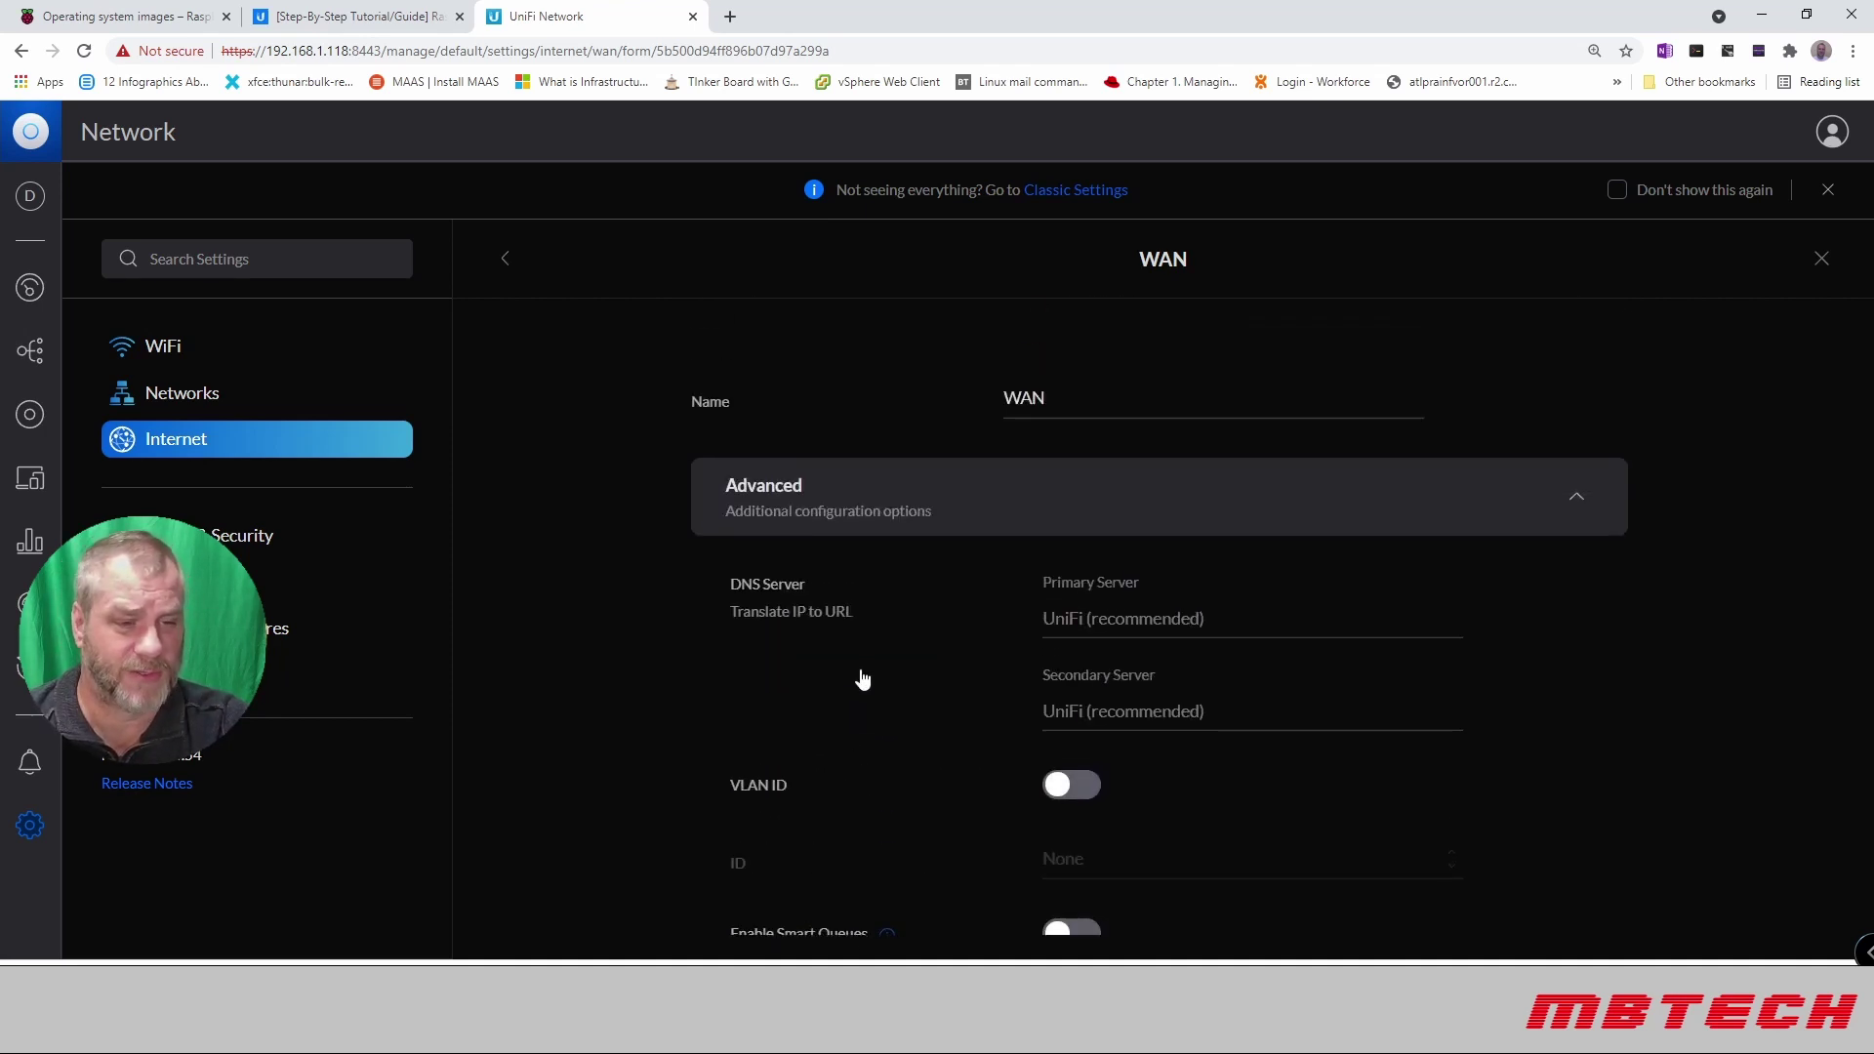
Step: Pass through Dashboard and Topology to the Client Devices list sorted by IP, starting 192.168.1.247
left_click(31, 289)
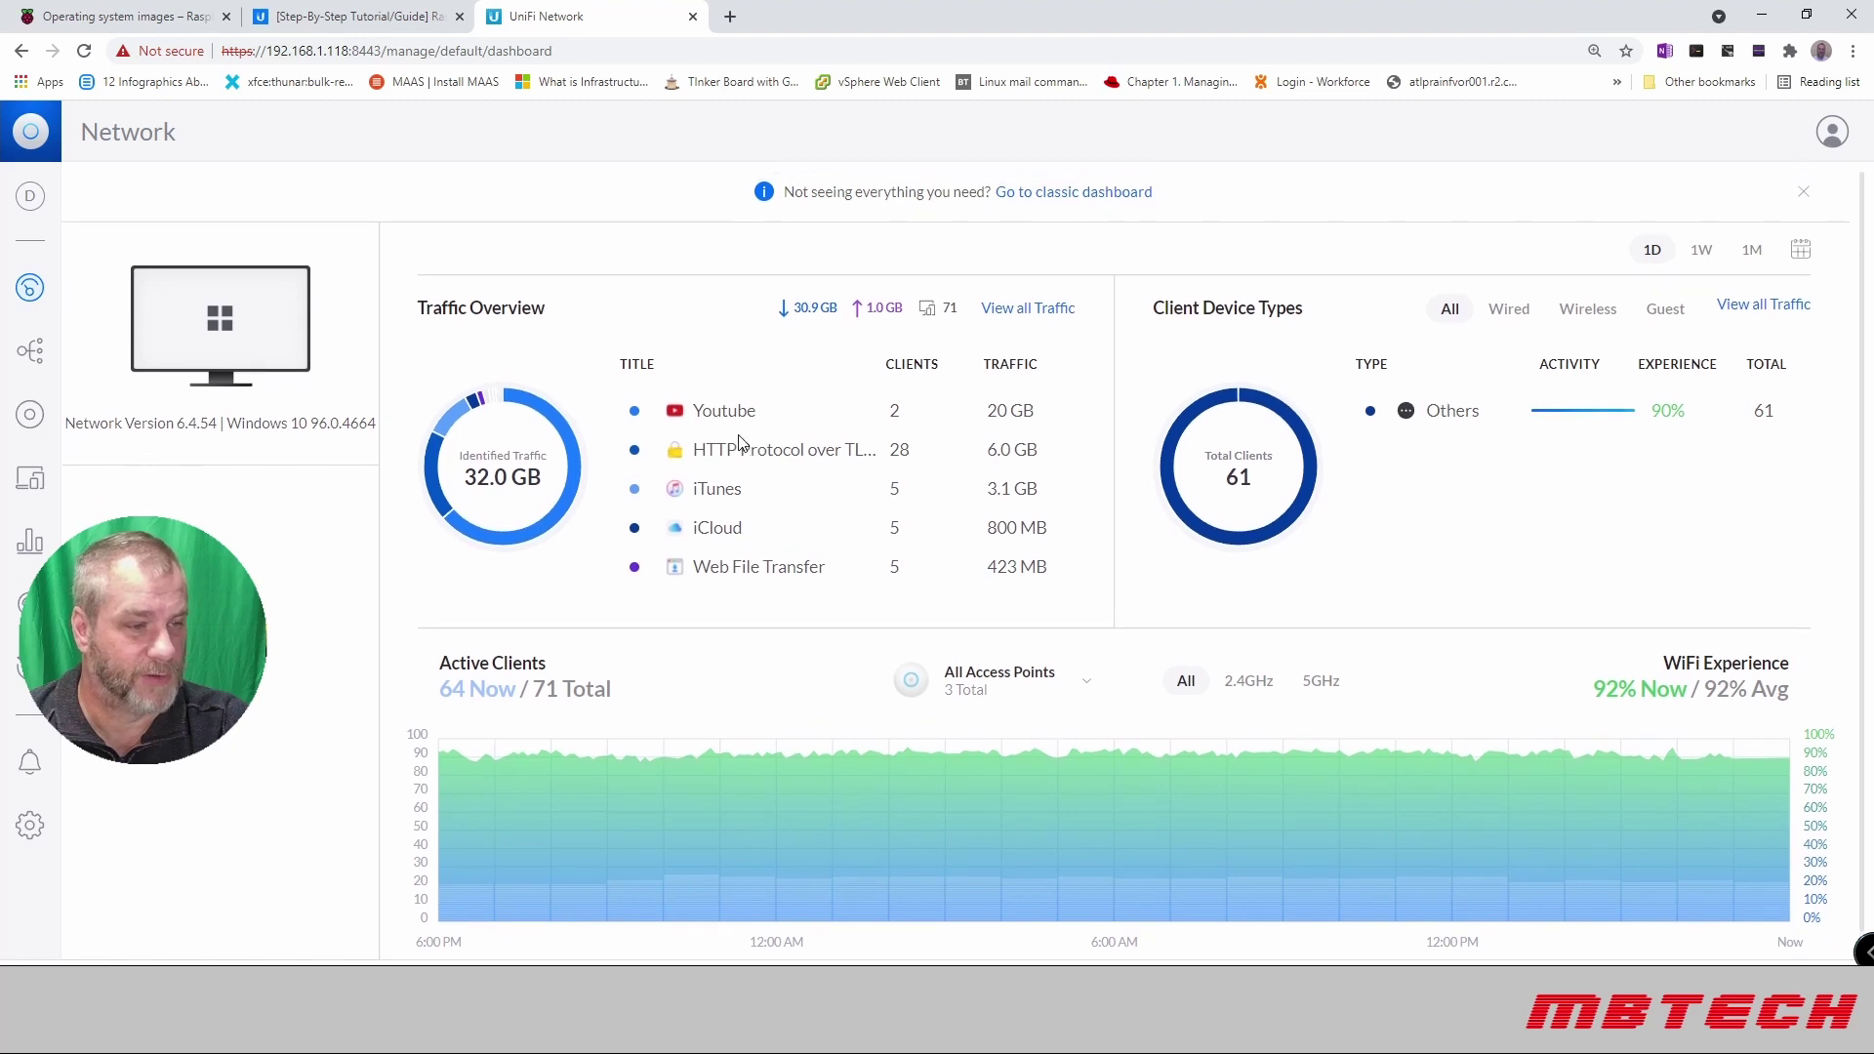
left_click(31, 348)
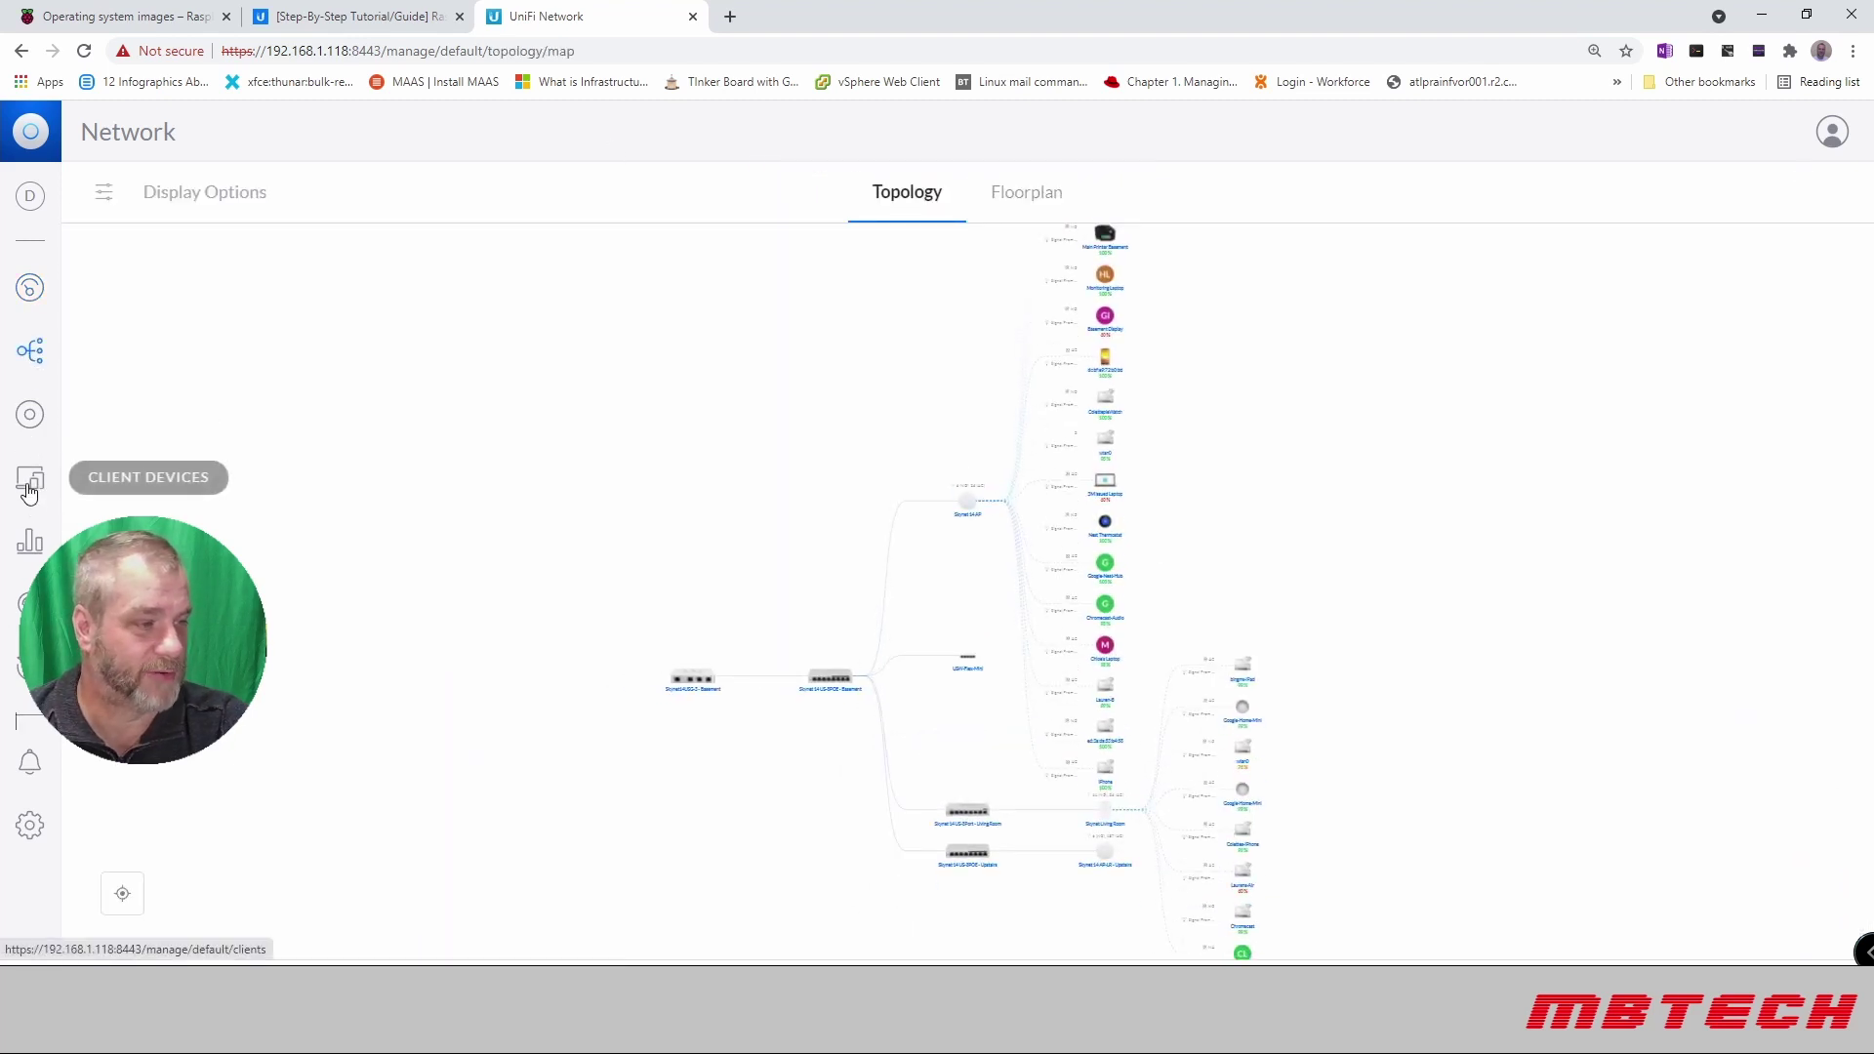
left_click(30, 485)
Step: Review the traffic statistics and the threat management overview
scroll(335, 449, "down", 2)
scroll(335, 449, "down", 5)
scroll(334, 449, "up", 8)
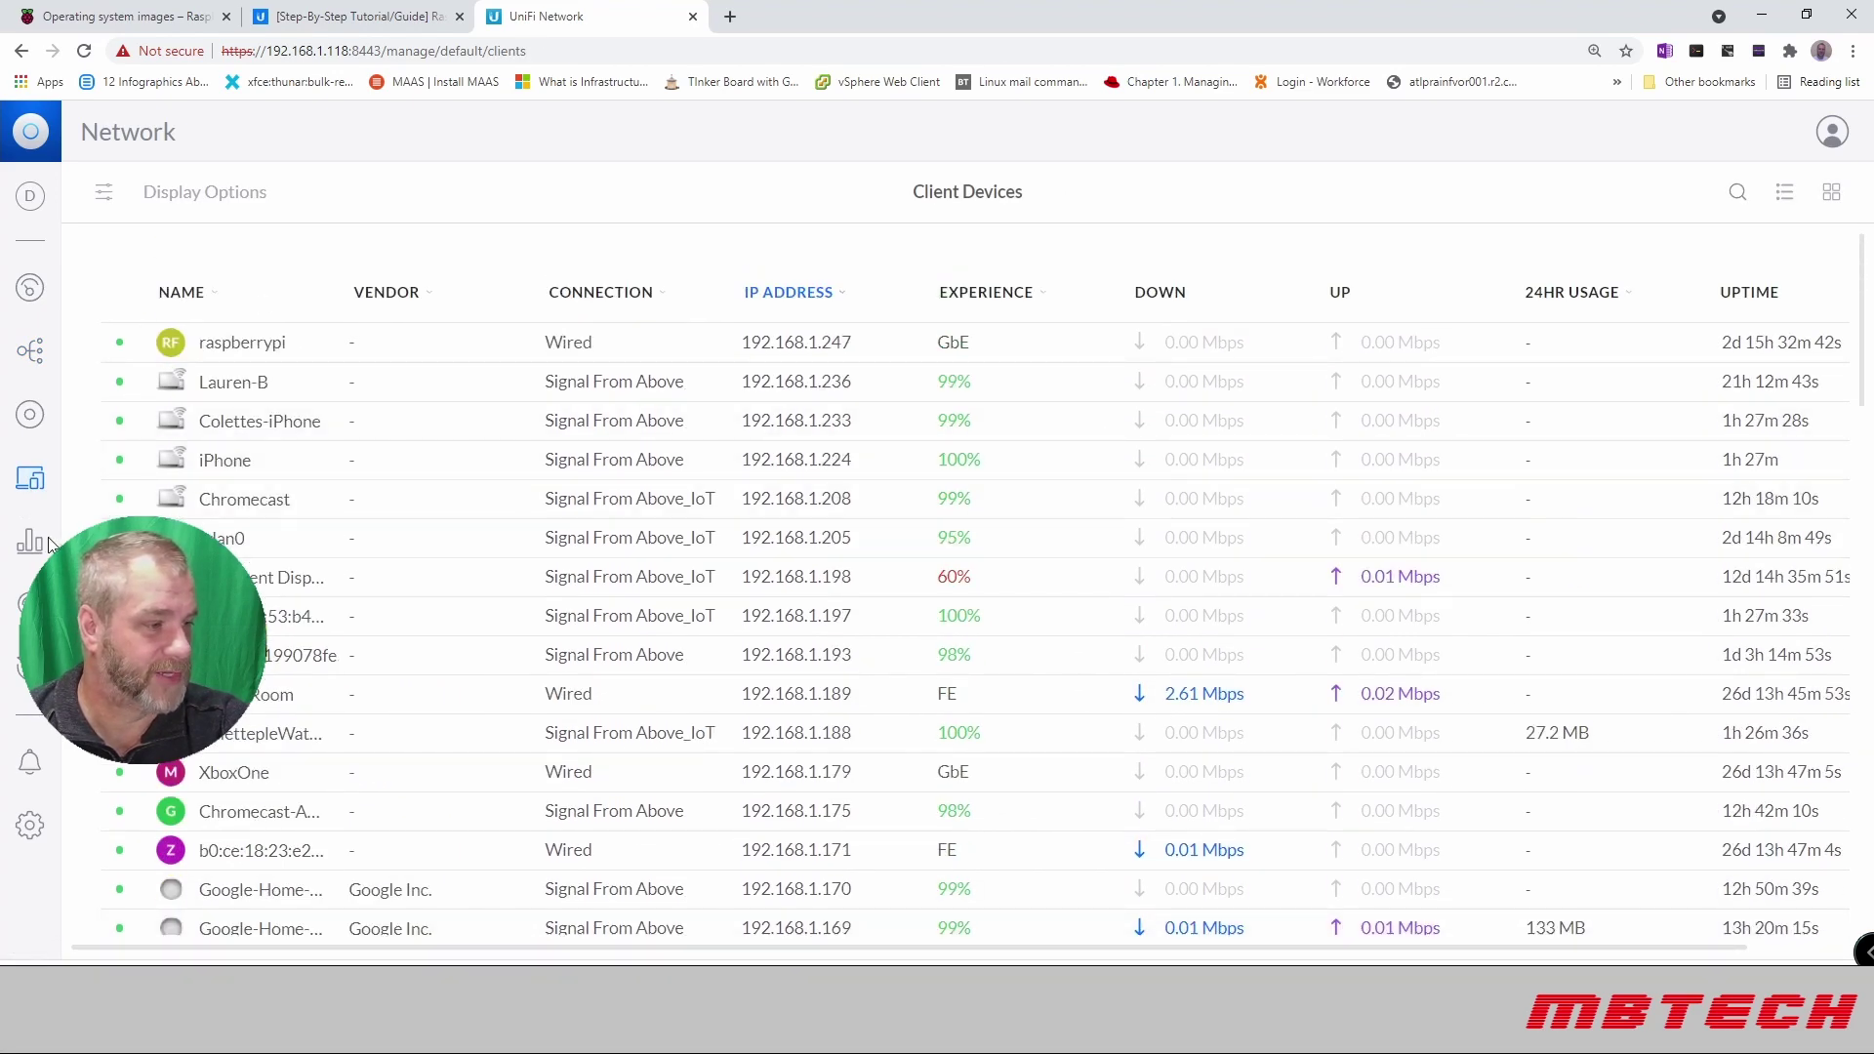
left_click(43, 543)
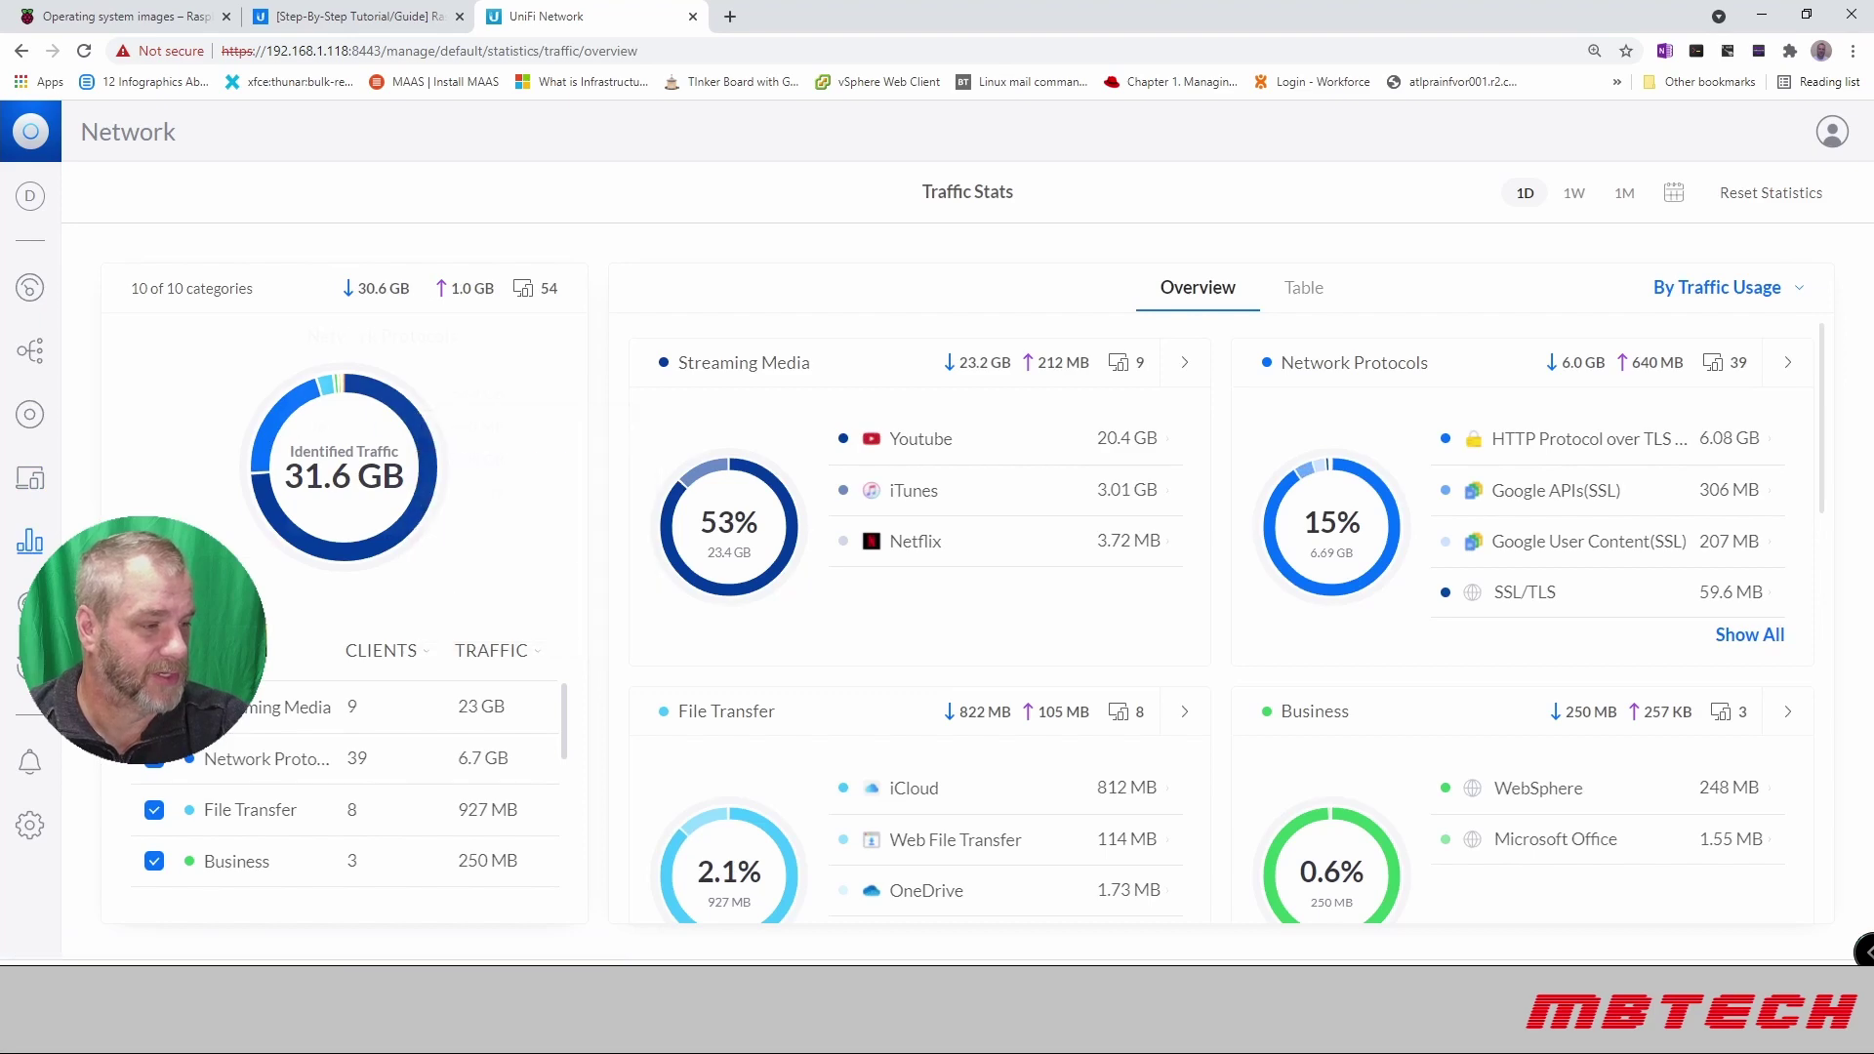
left_click(13, 662)
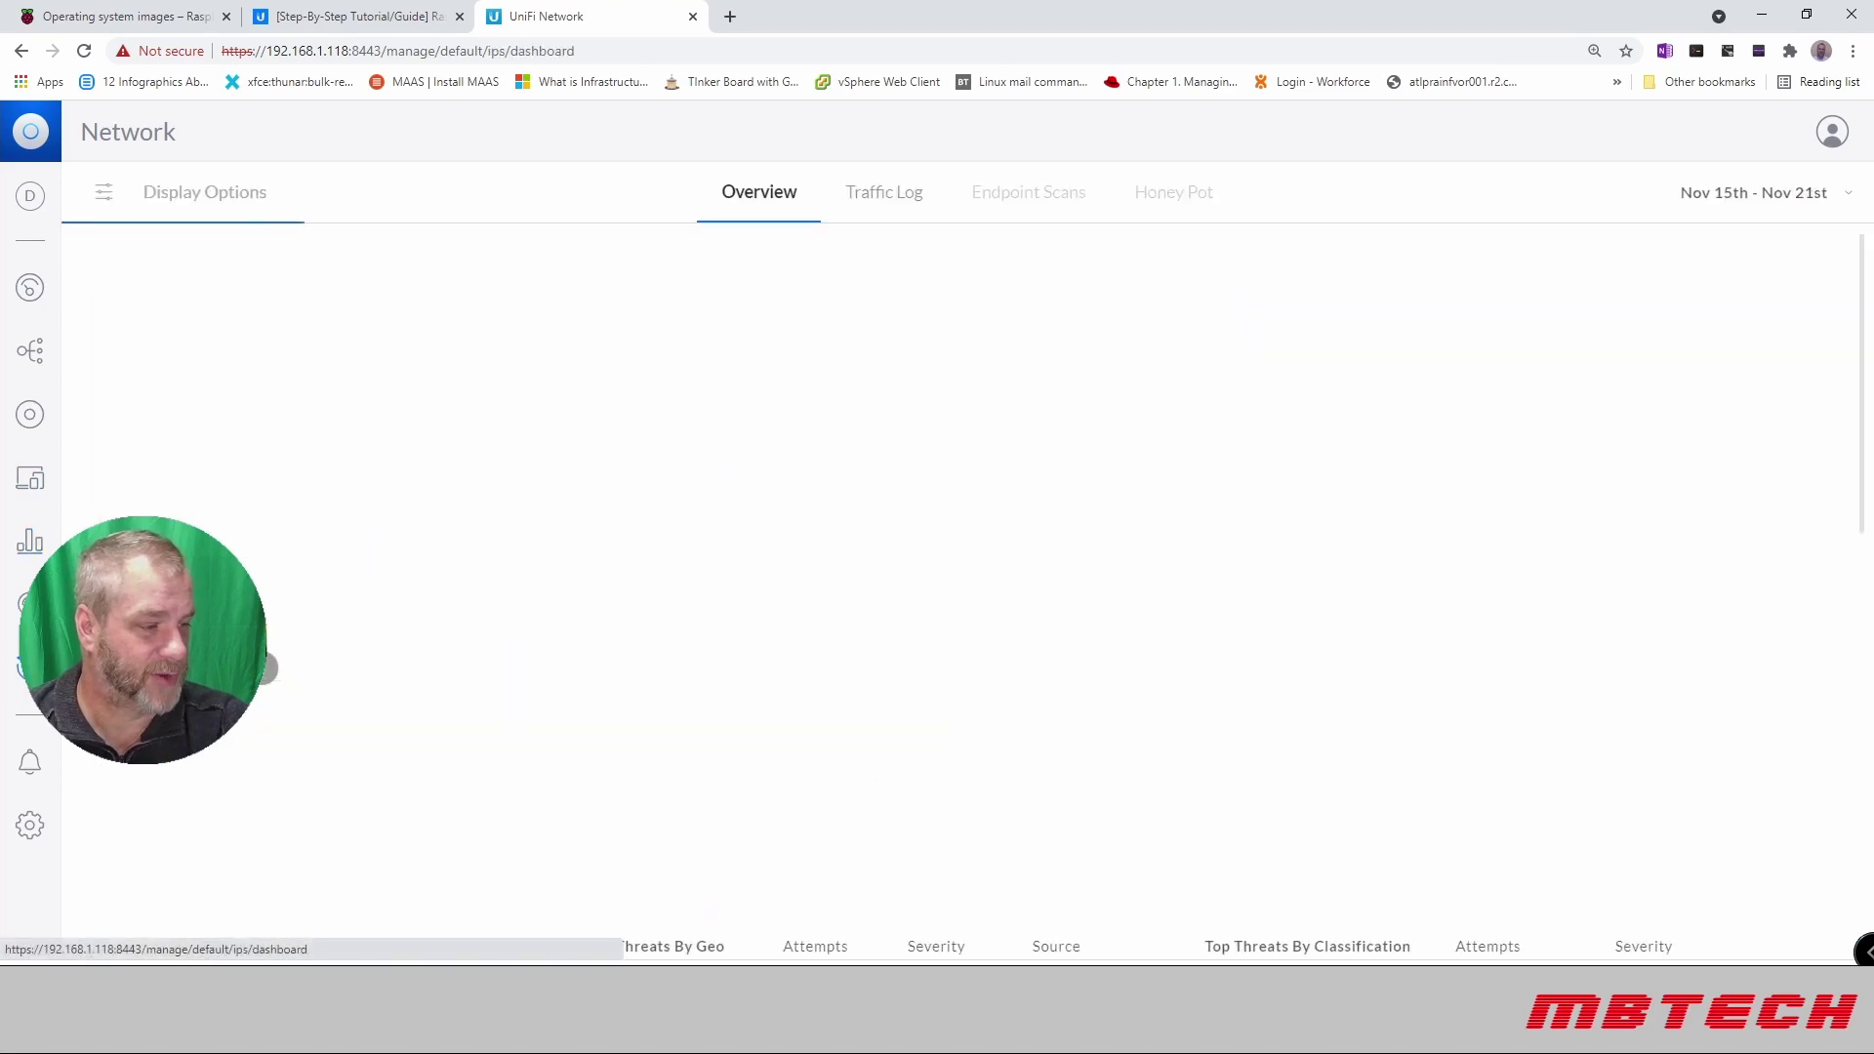
Step: Check the WiFi scan of nearby networks, then return to WiFi settings showing 13 and 9 clients
scroll(398, 443, "up", 3)
scroll(398, 445, "down", 4)
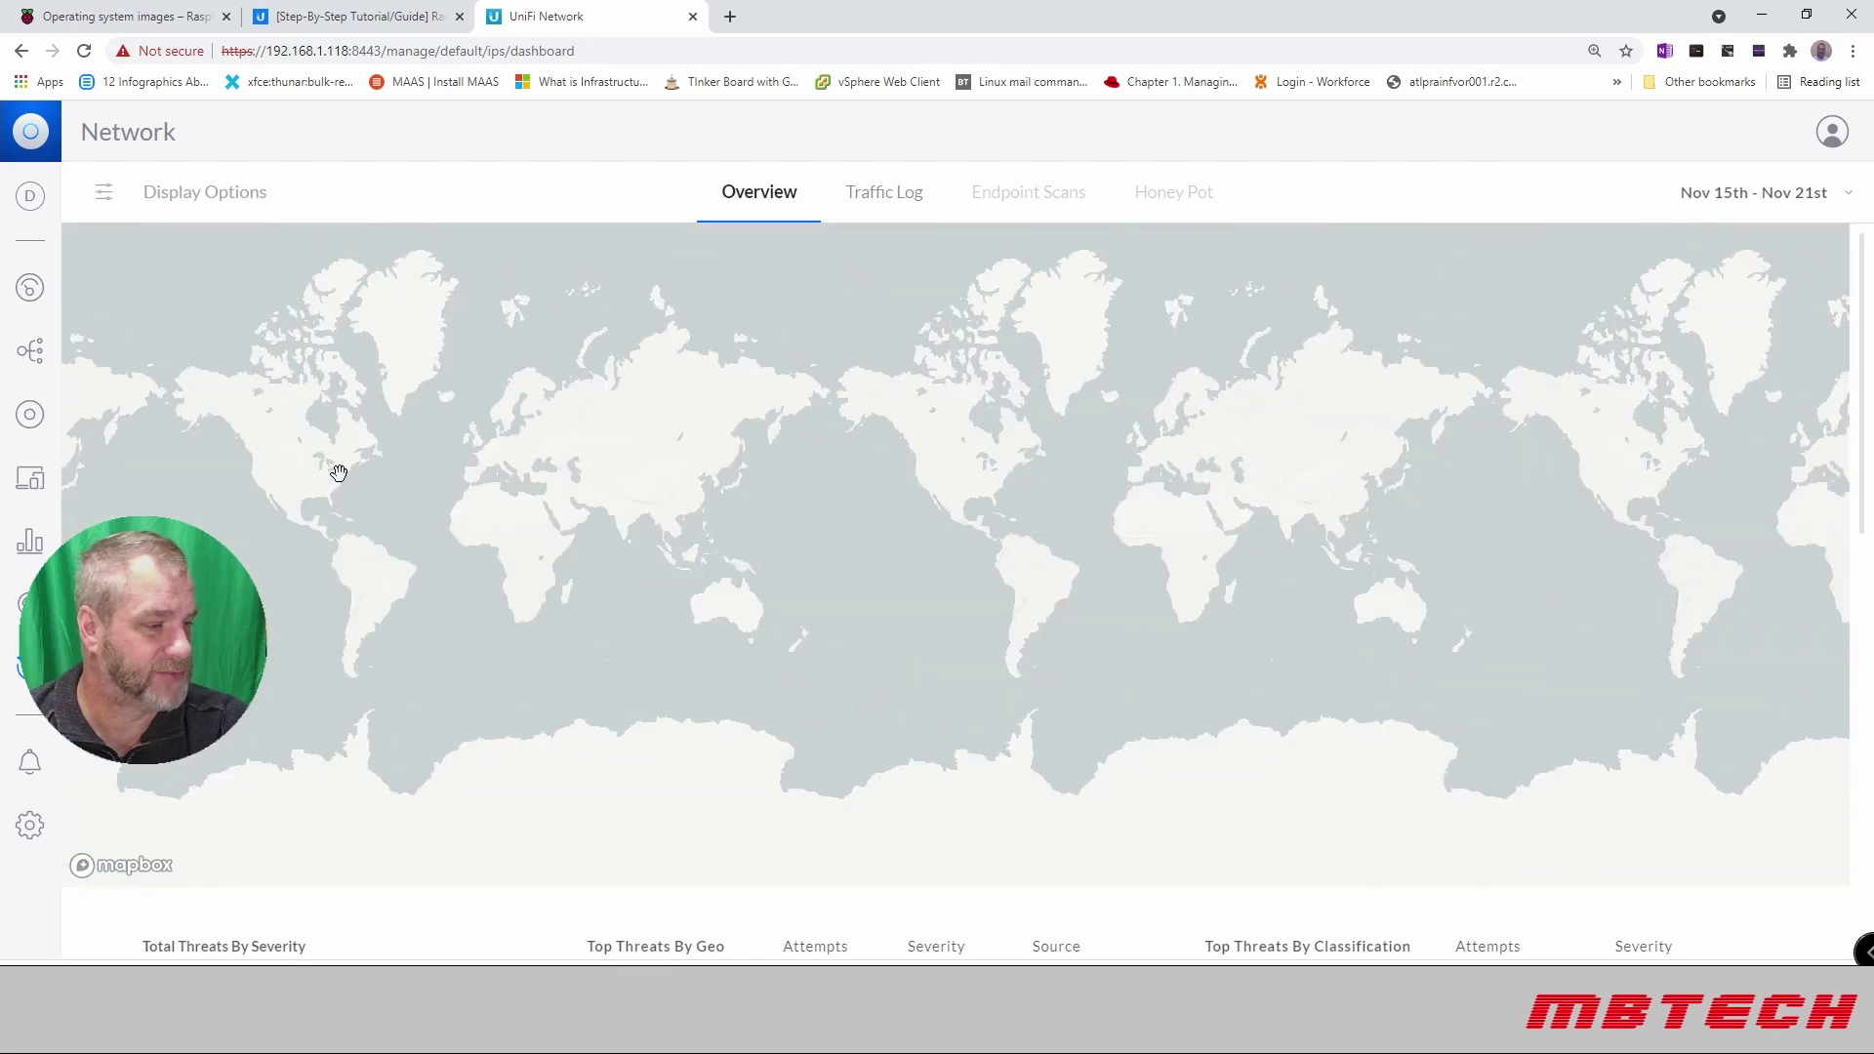
left_click(24, 602)
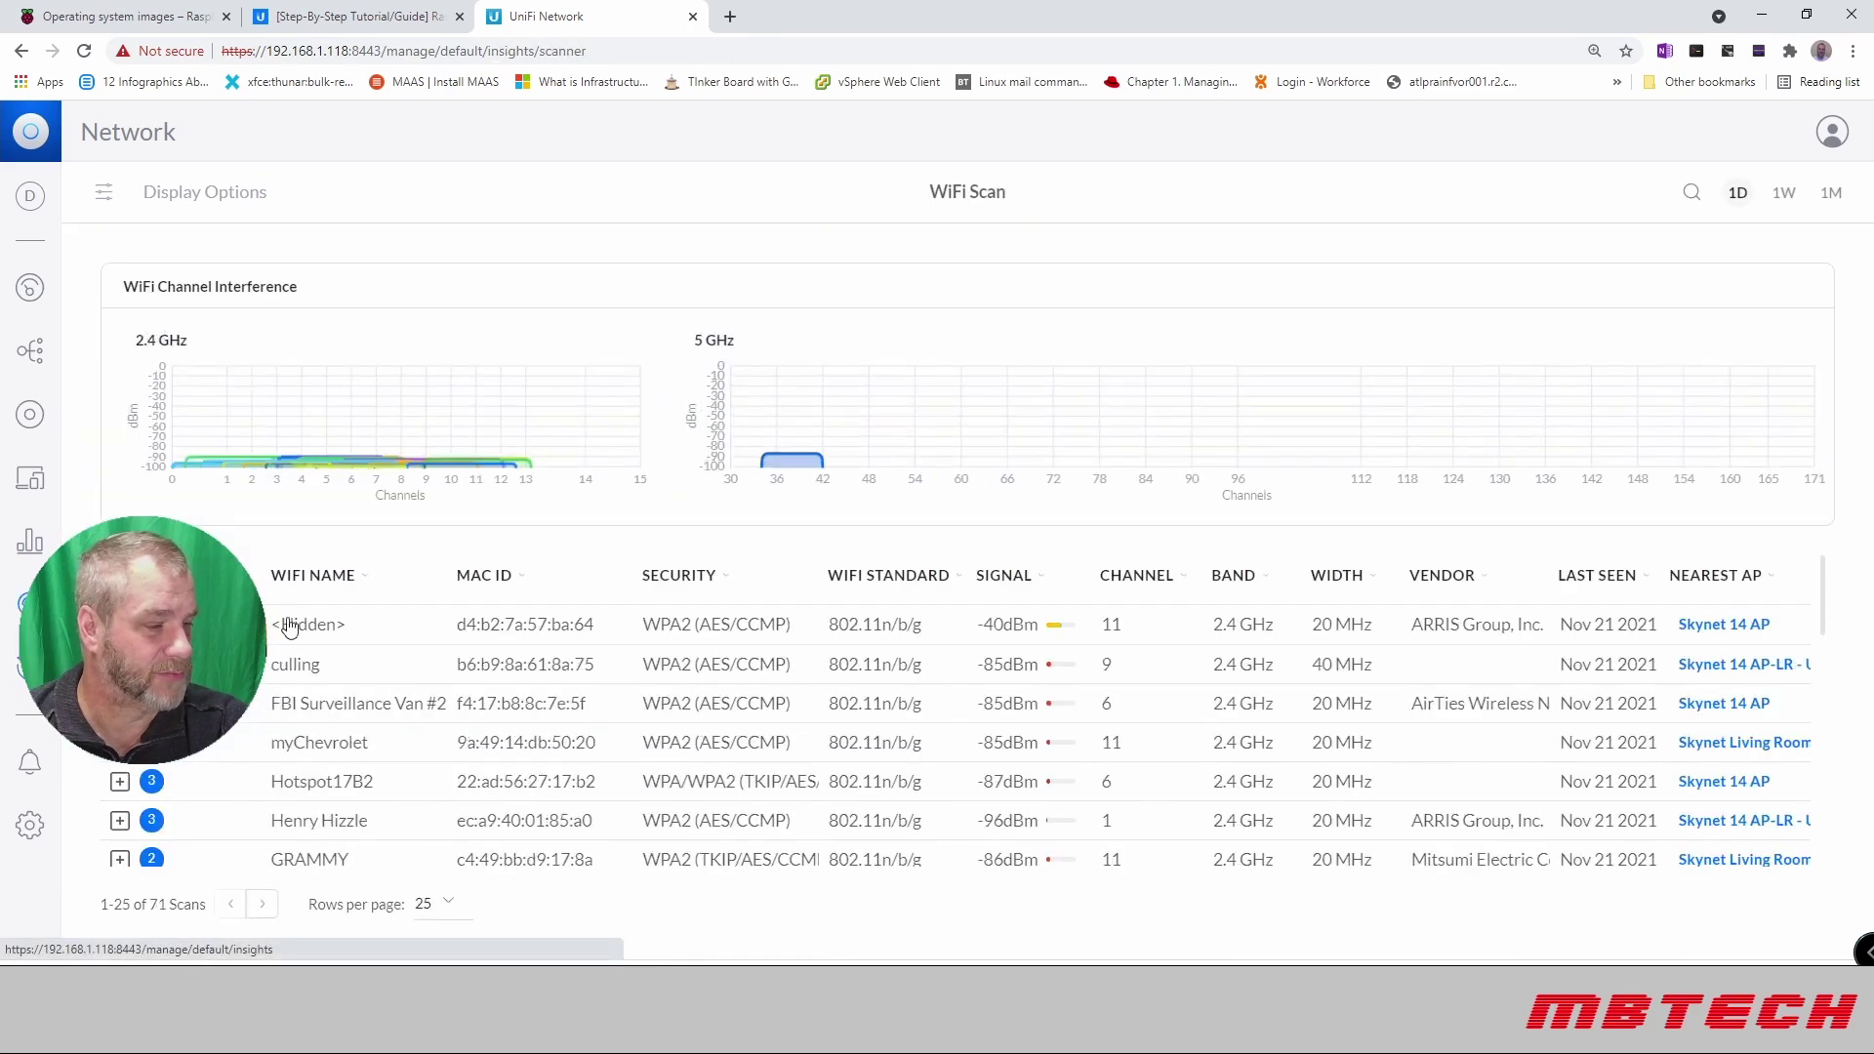
scroll(317, 683, "down", 2)
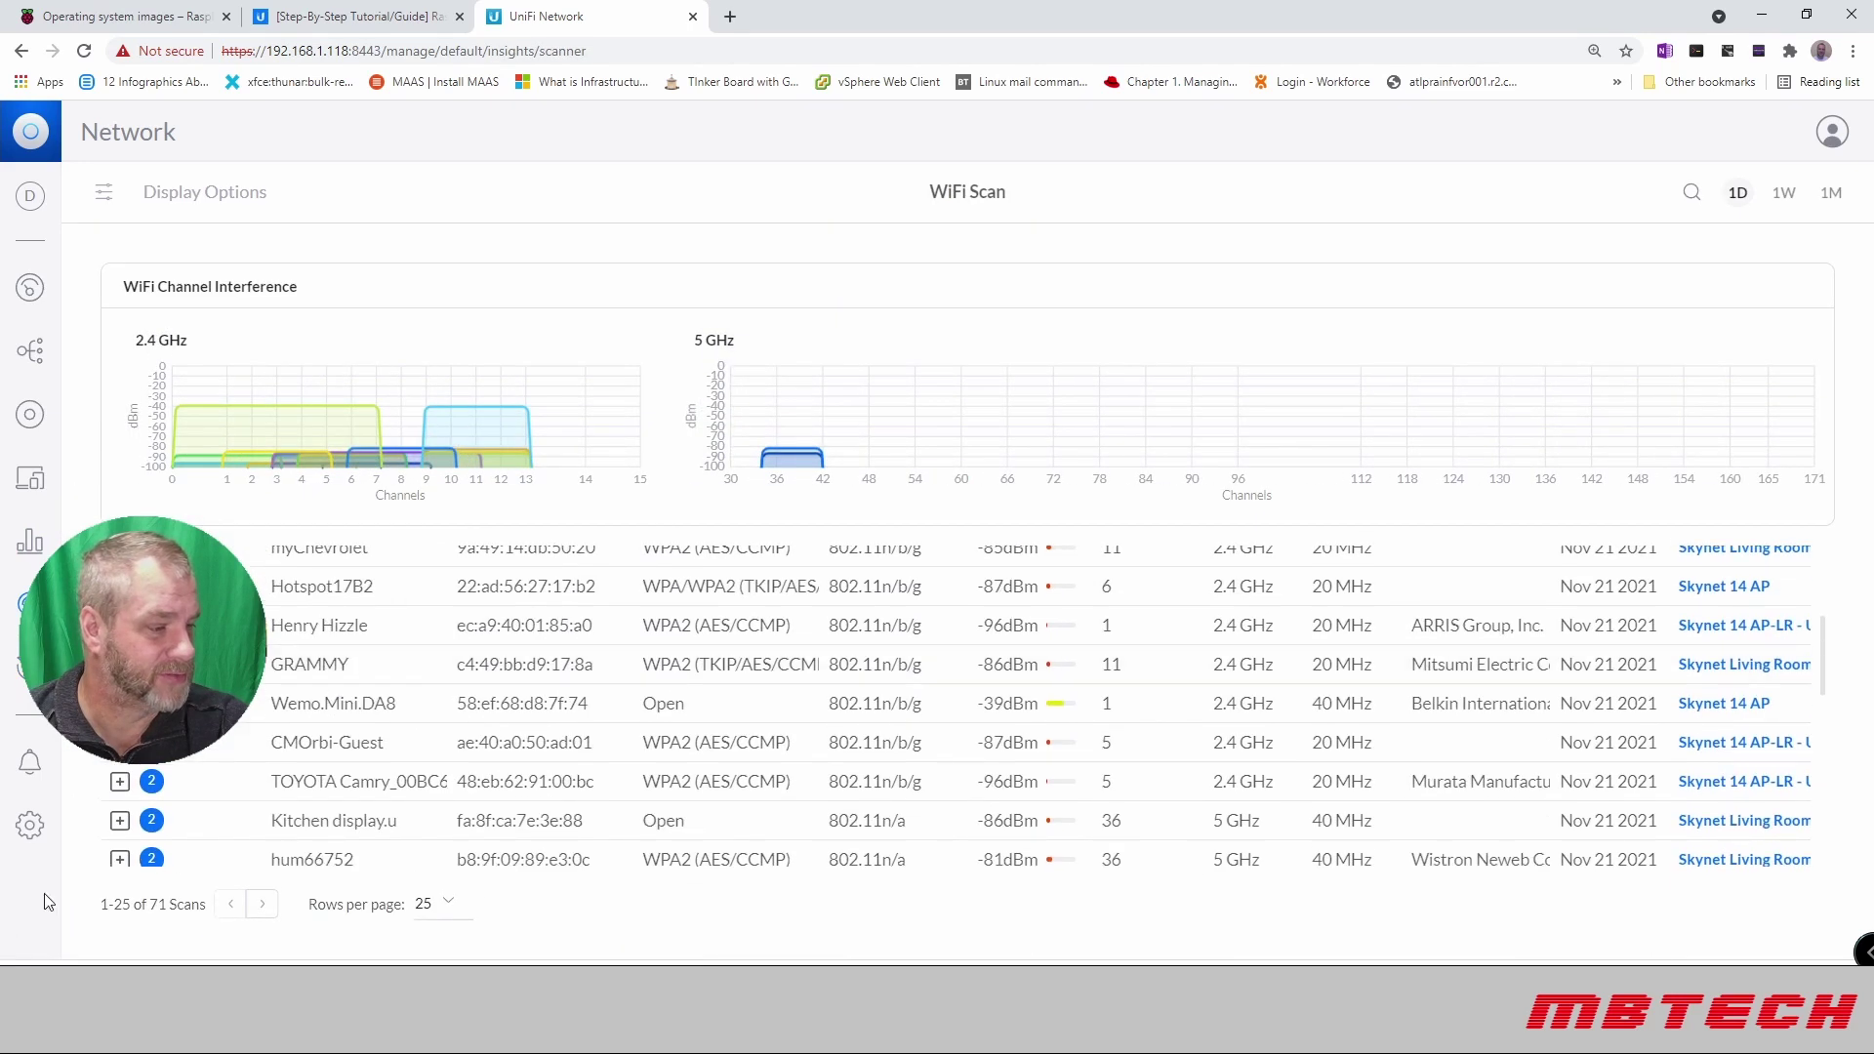
left_click(30, 825)
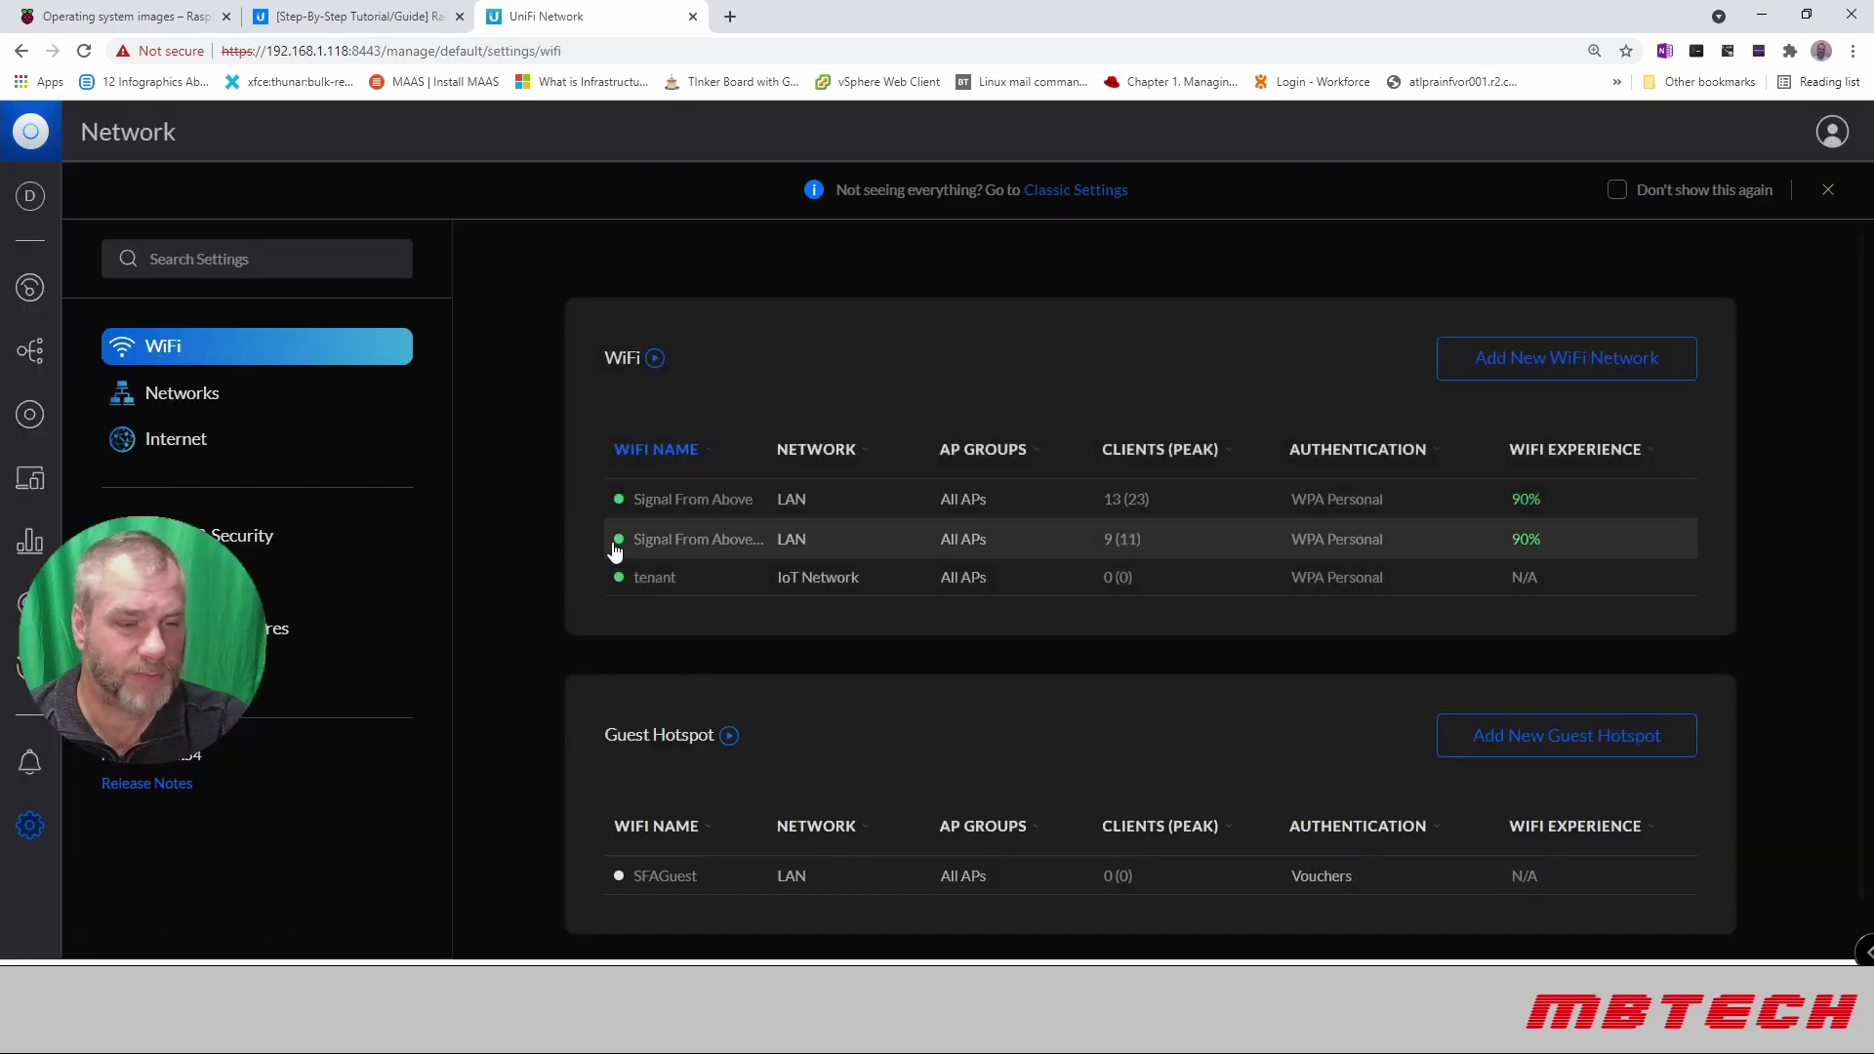
scroll(808, 544, "down", 1)
scroll(803, 538, "up", 1)
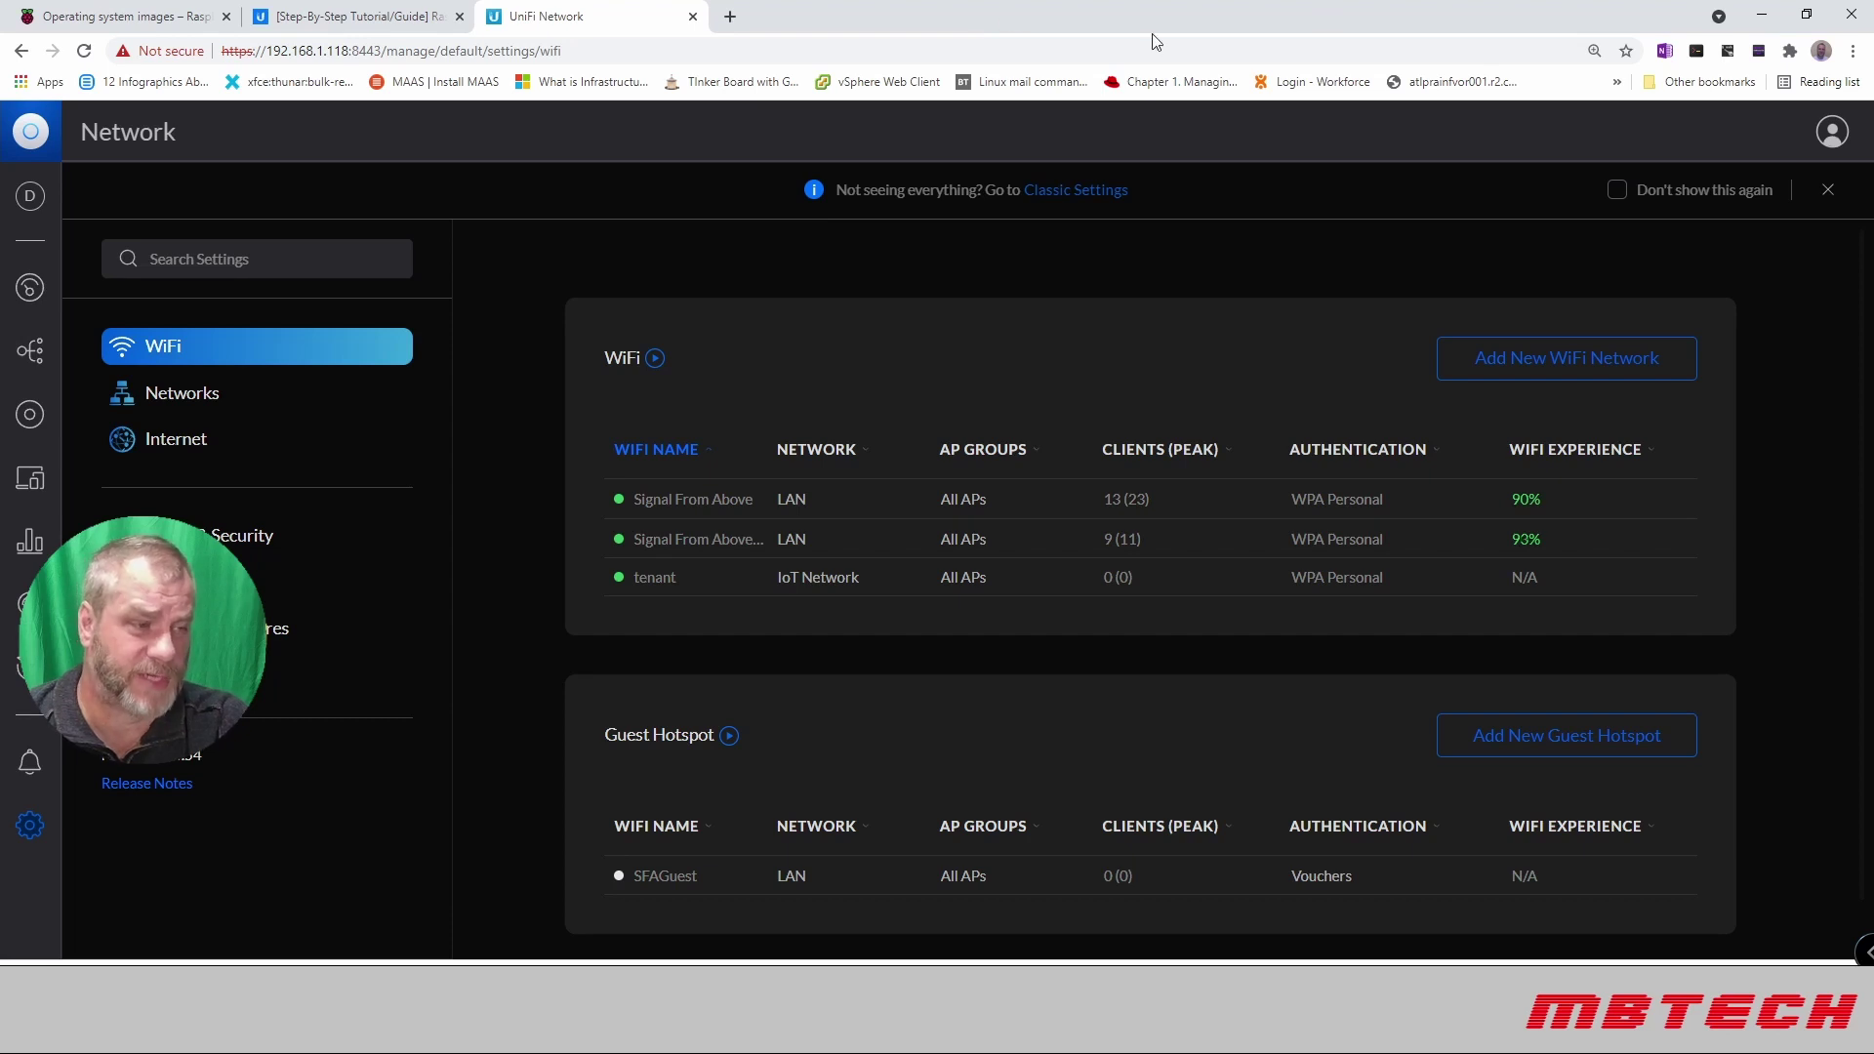
Step: Skim the Raspberry Pi UniFi Controller tutorial's tool list, then switch to the Raspberry Pi OS images page
left_click(363, 18)
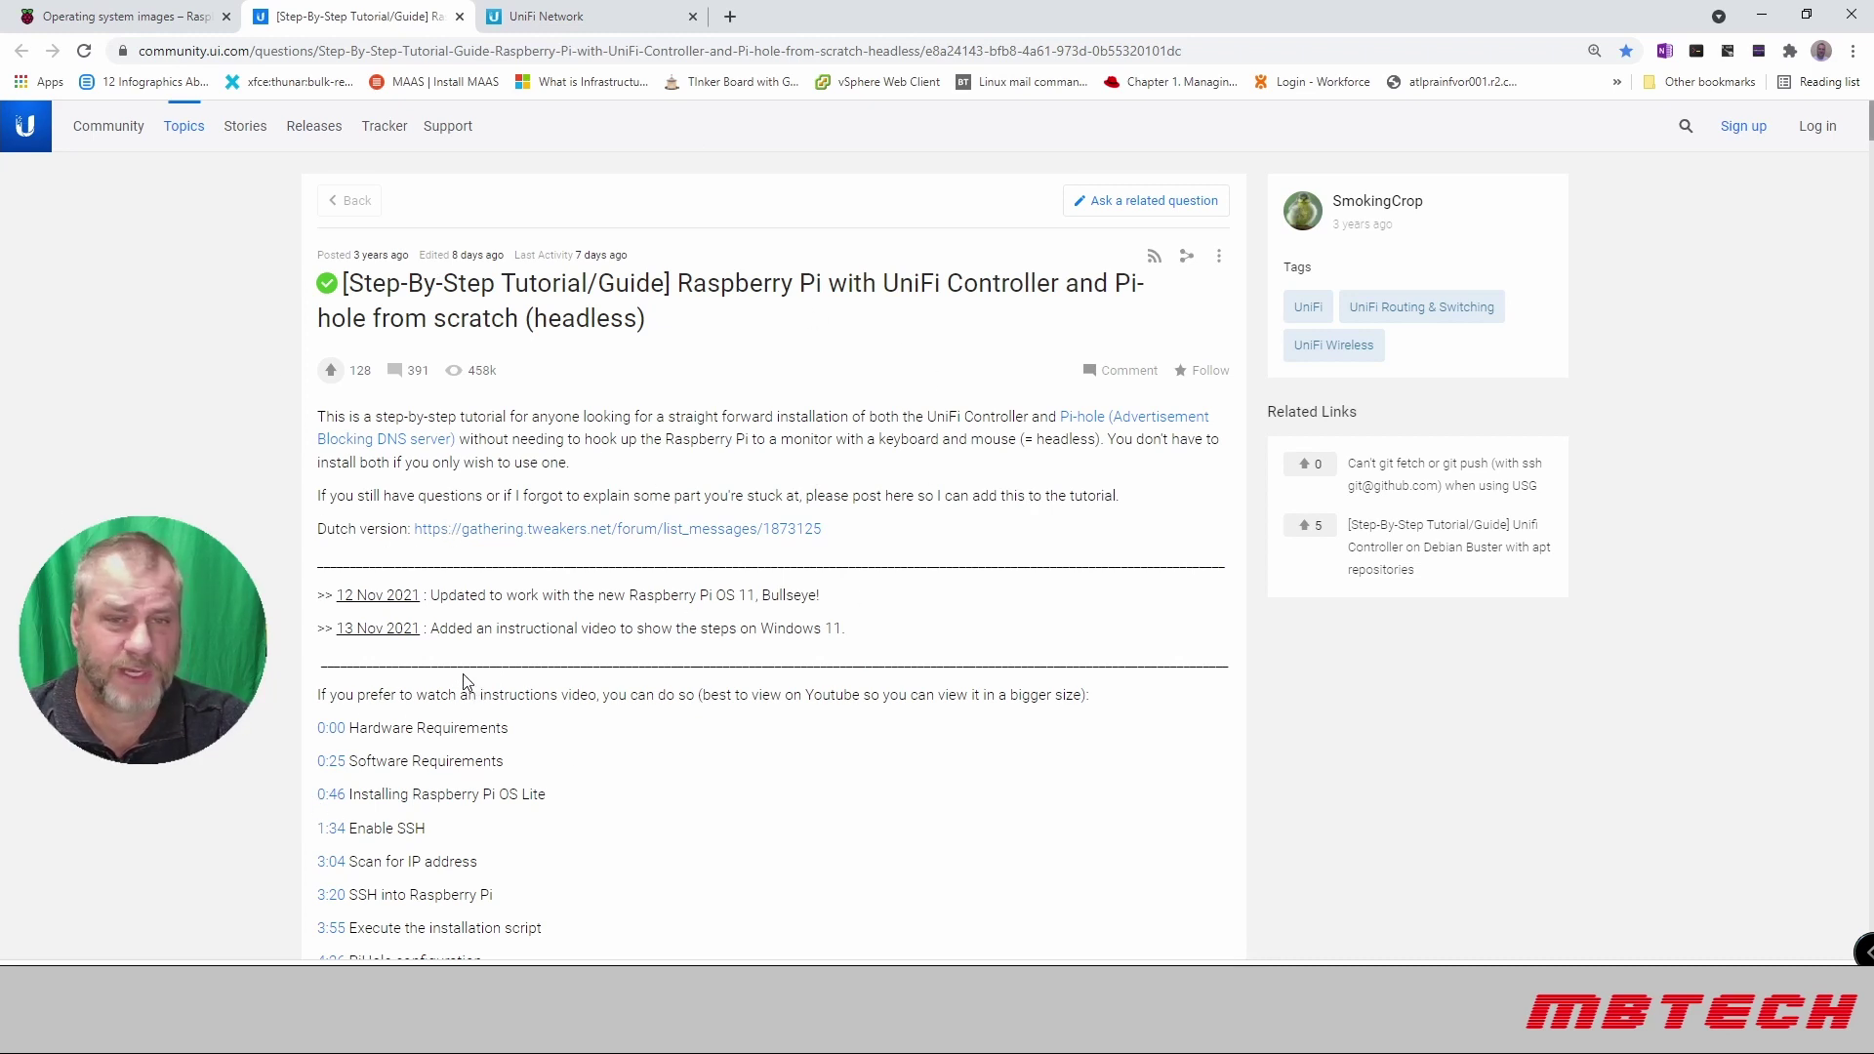
scroll(465, 680, "down", 9)
scroll(464, 680, "up", 9)
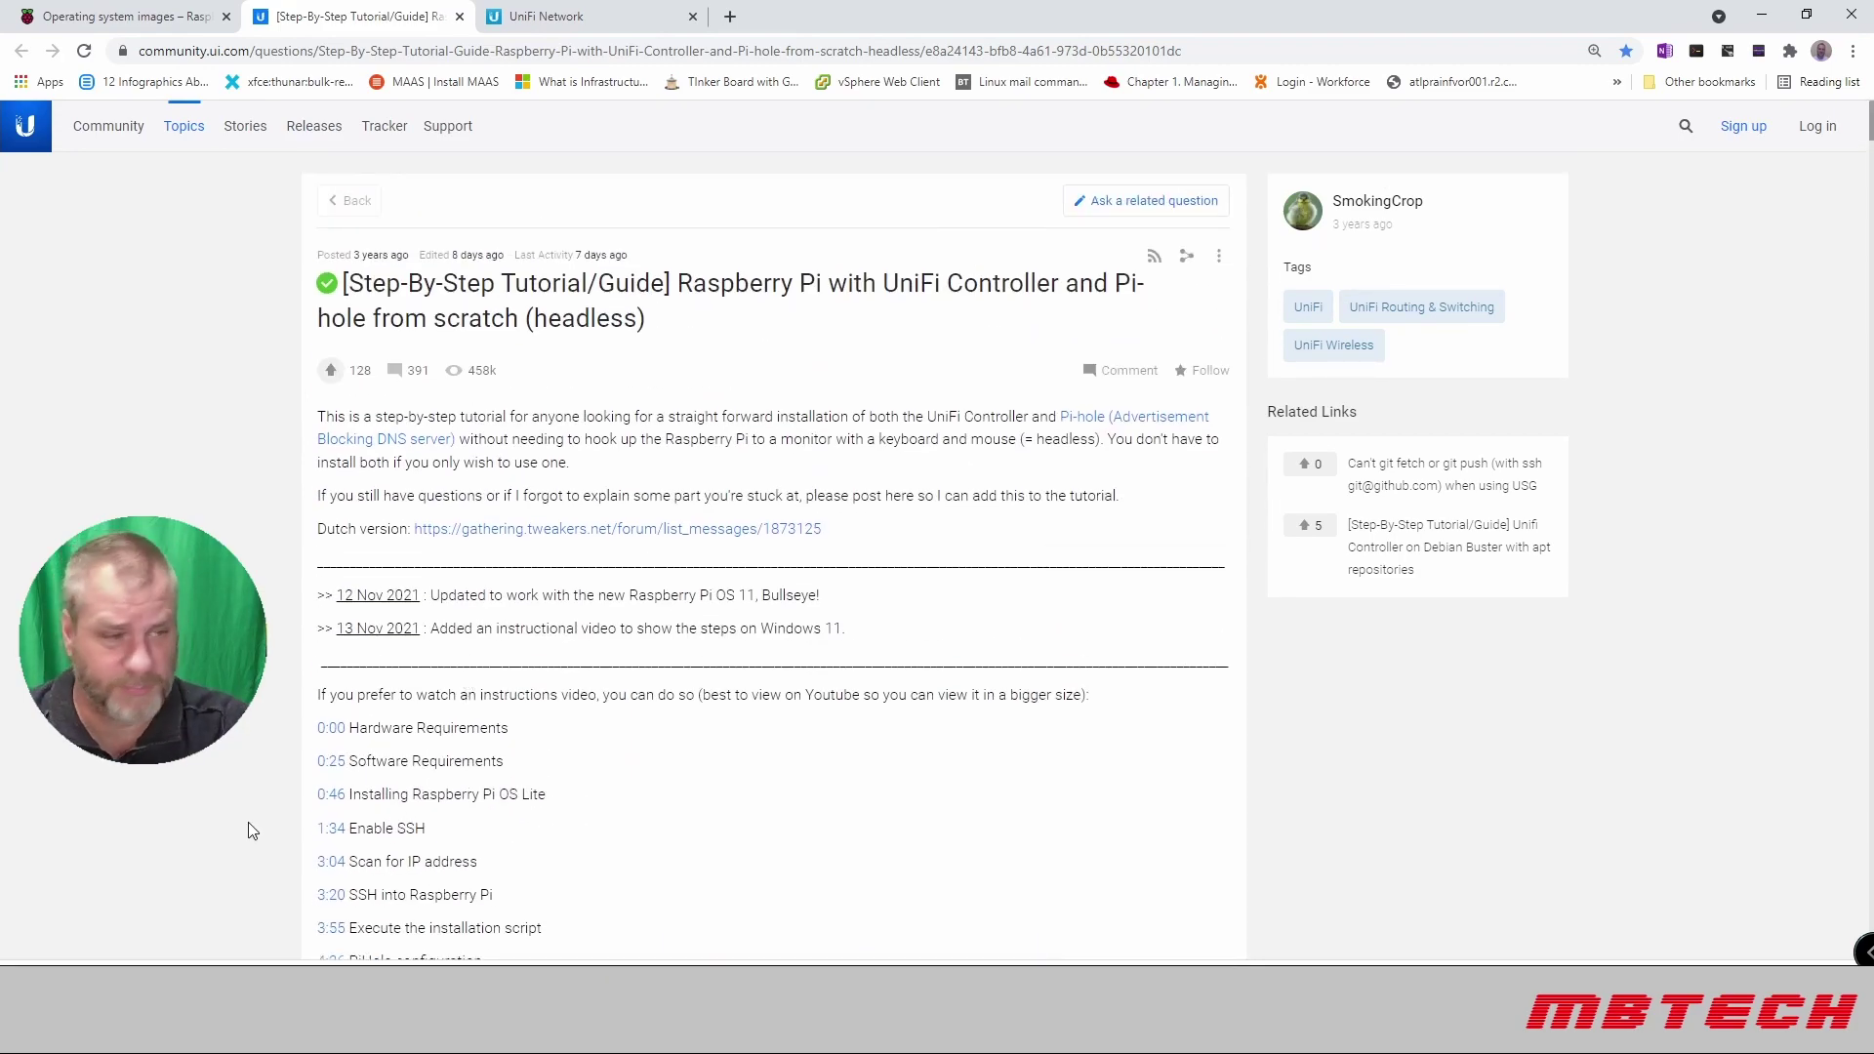
scroll(413, 727, "down", 14)
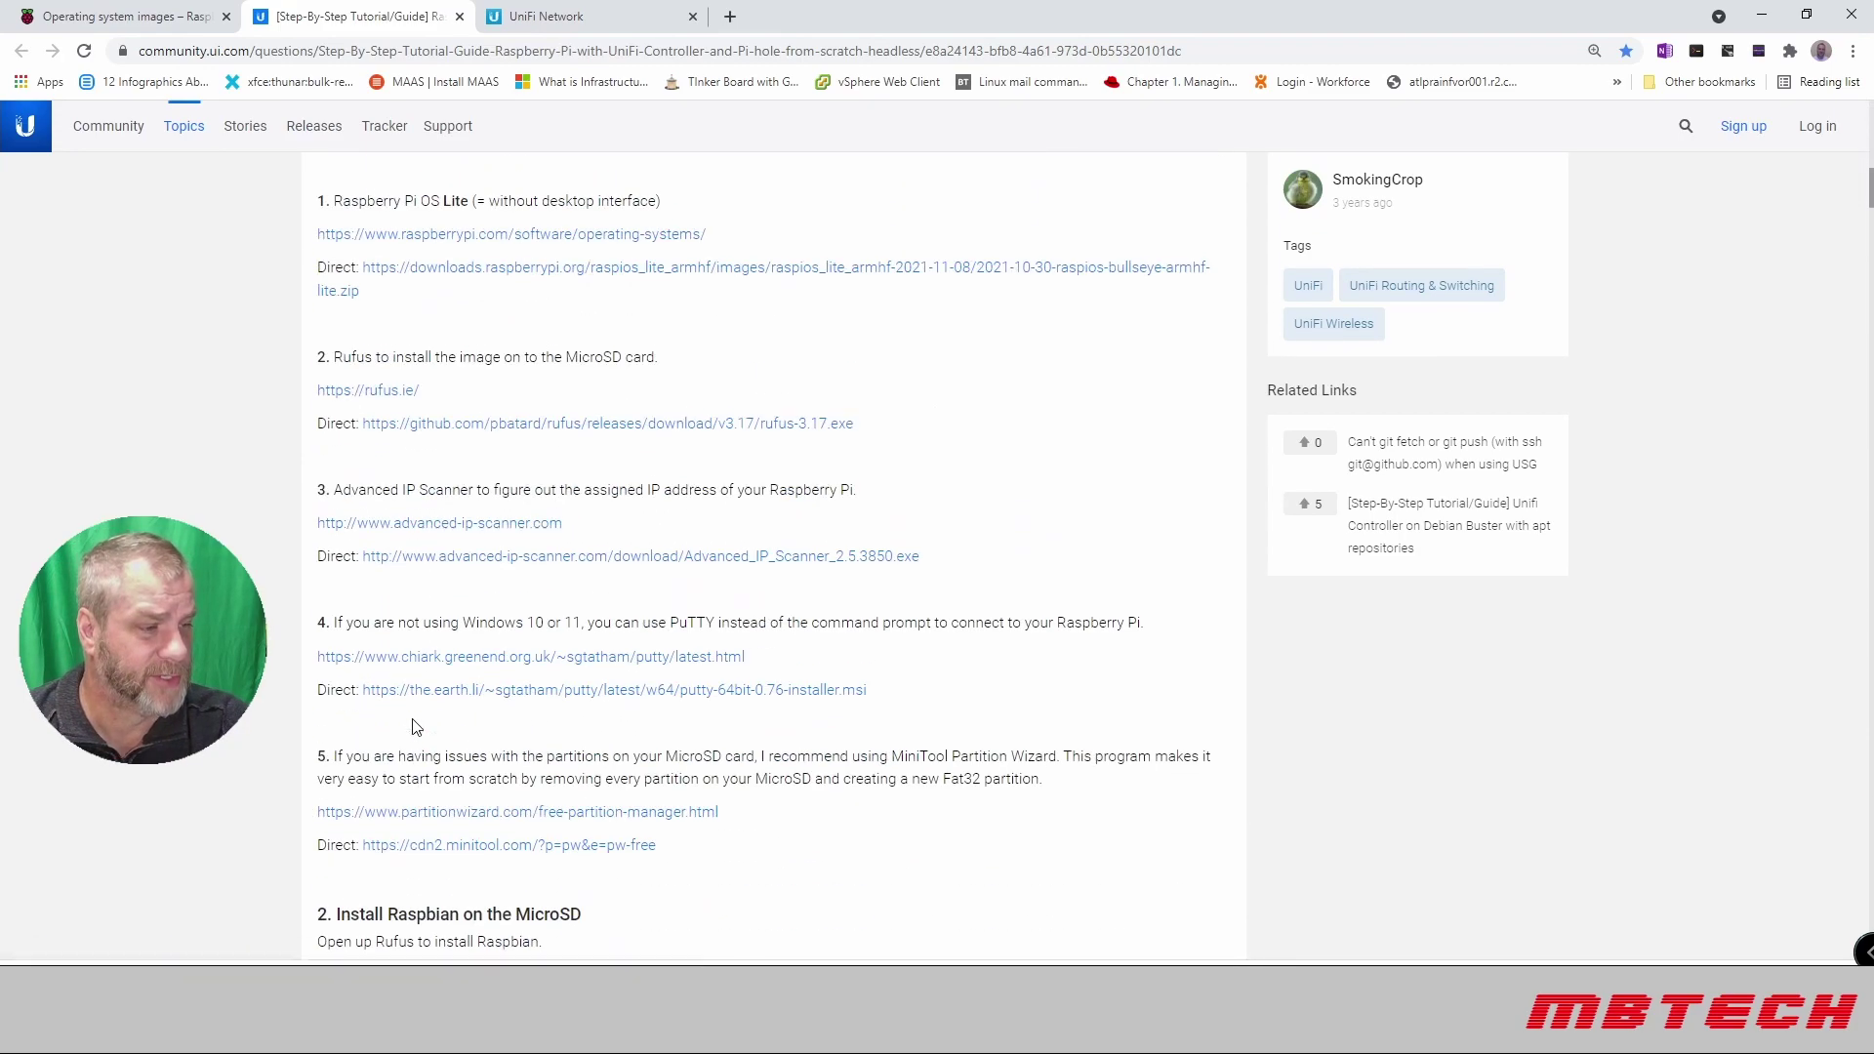
scroll(412, 727, "up", 14)
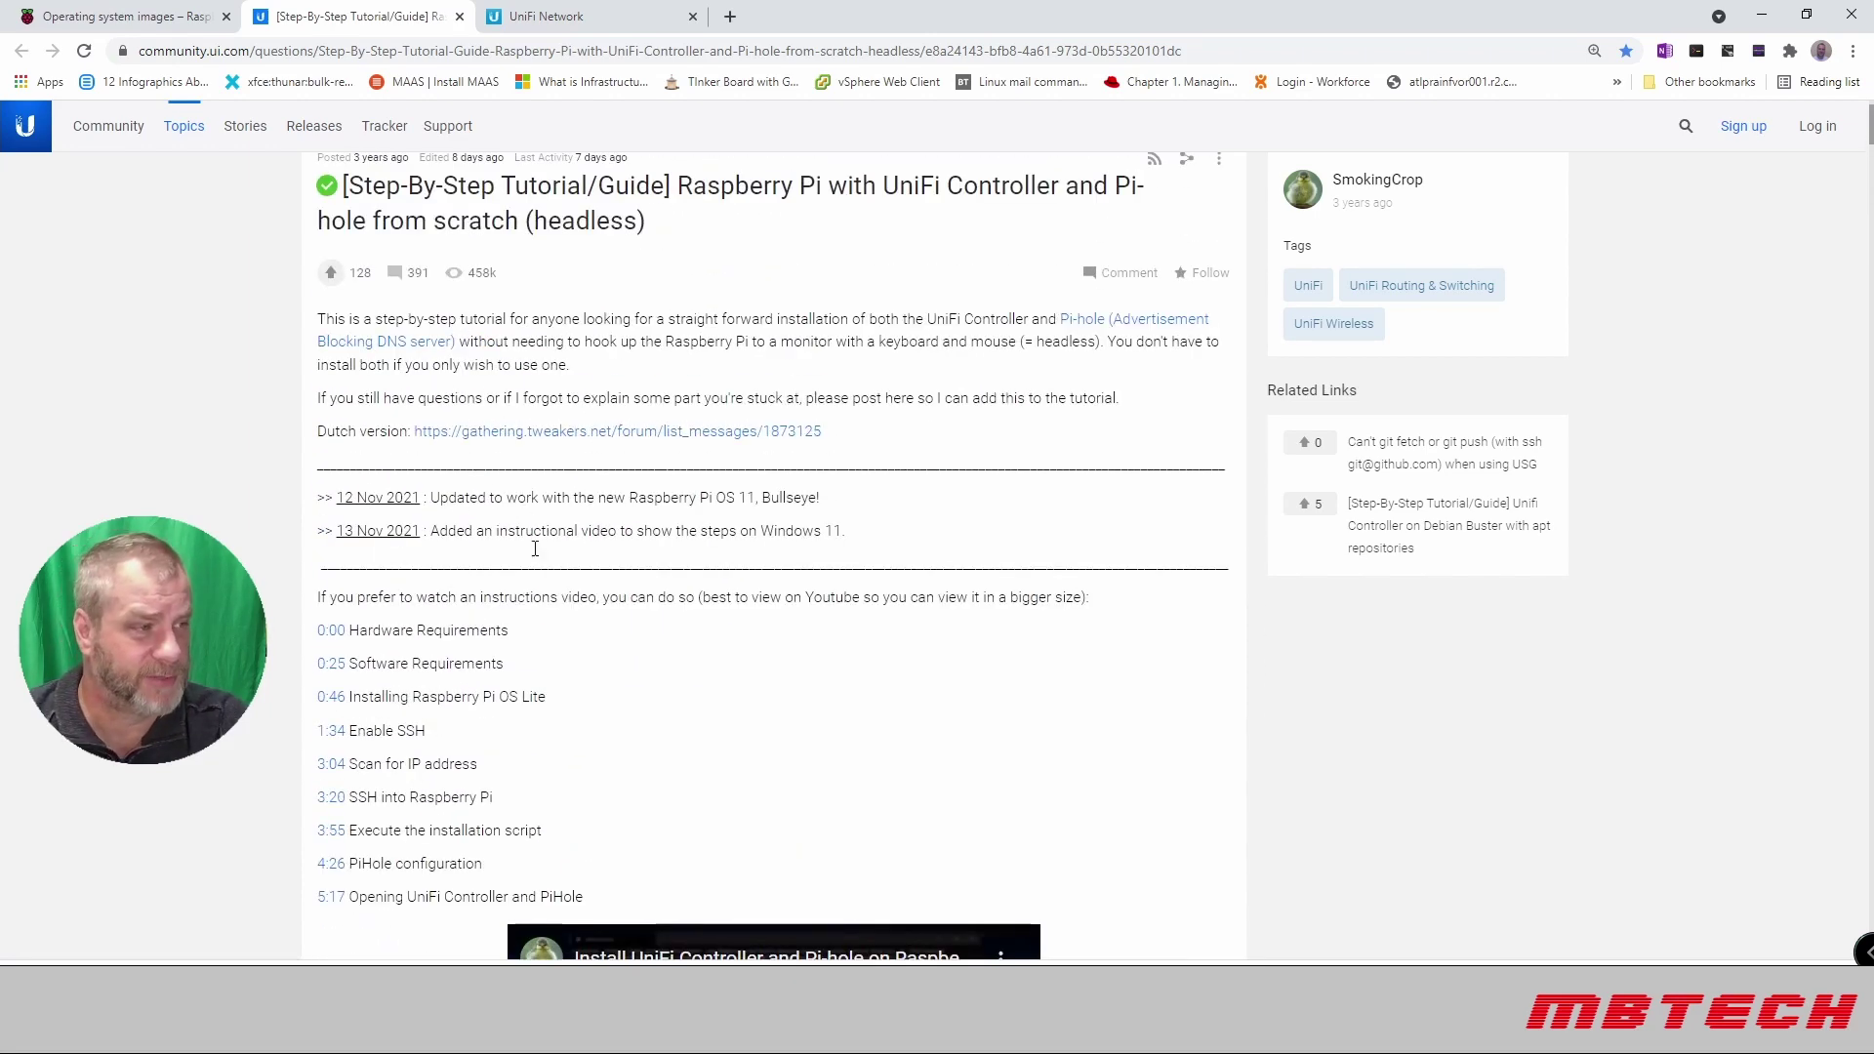
left_click(117, 17)
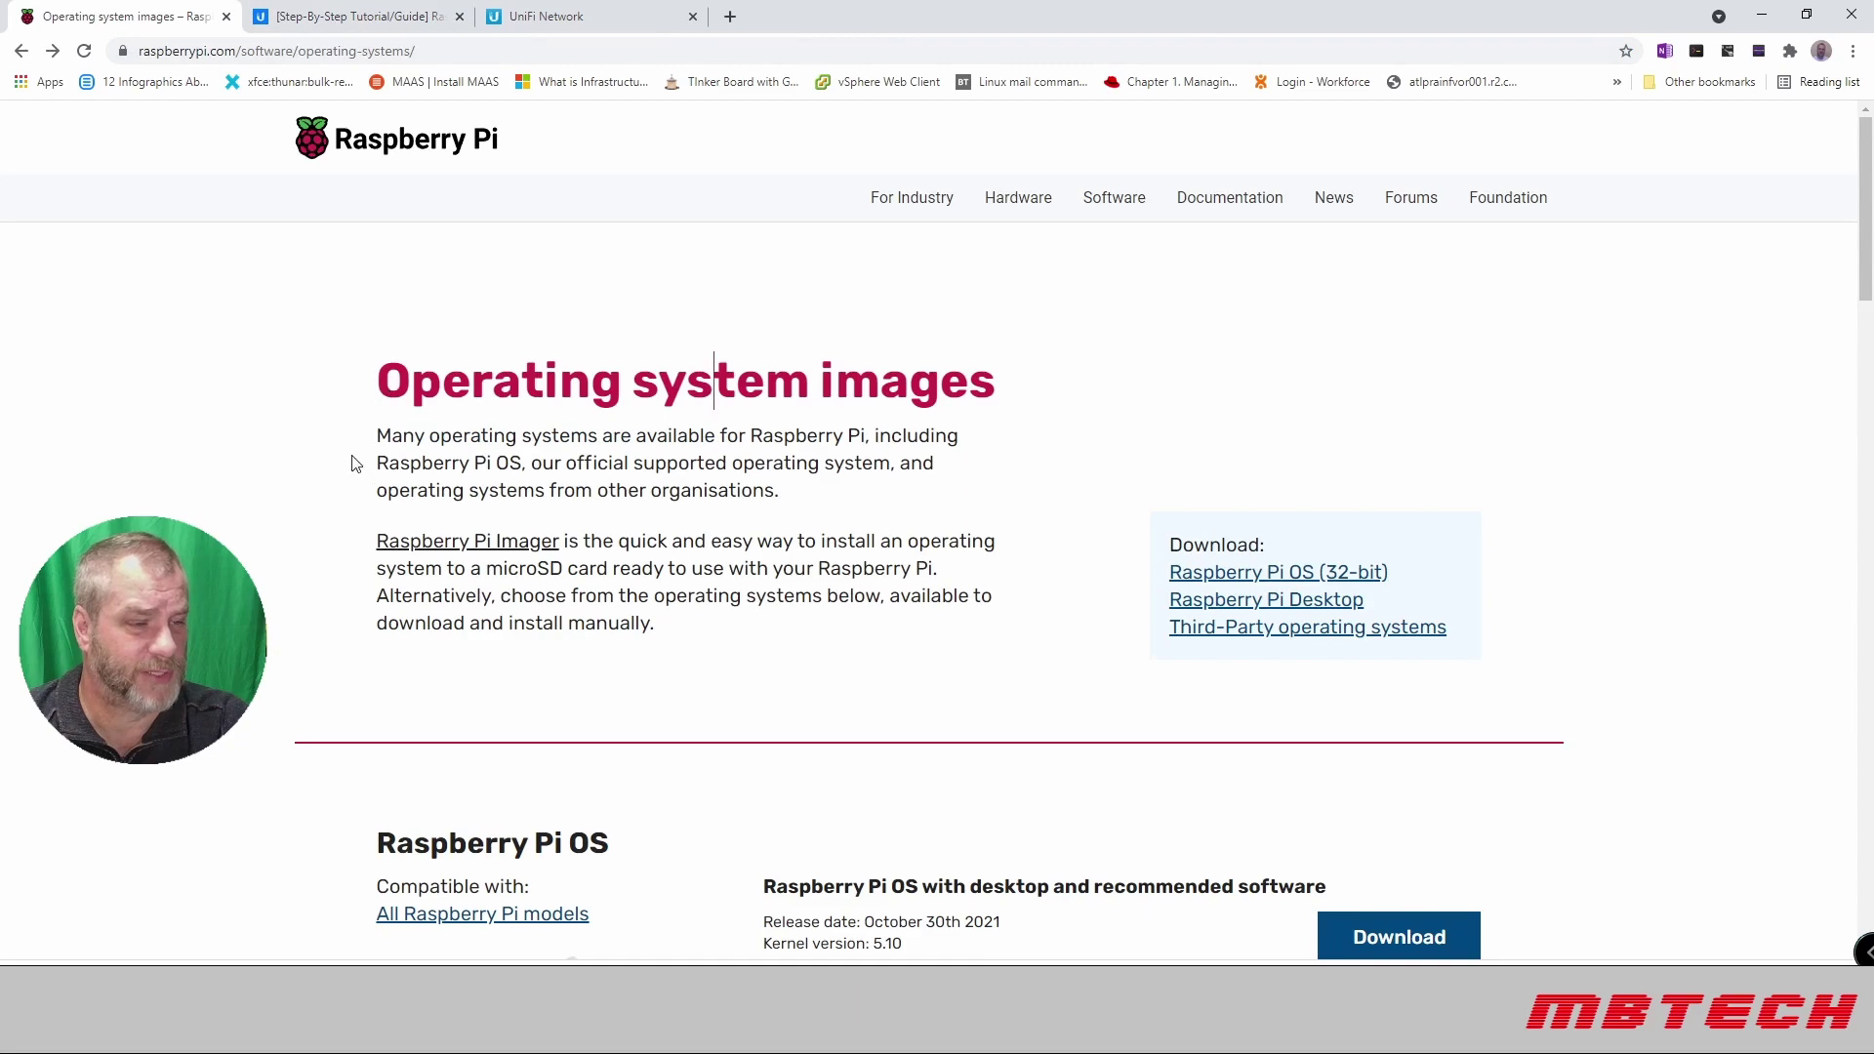
Step: Scroll to Raspberry Pi OS Lite and download it, launching Raspberry Pi Imager v1.4
scroll(312, 429, "down", 6)
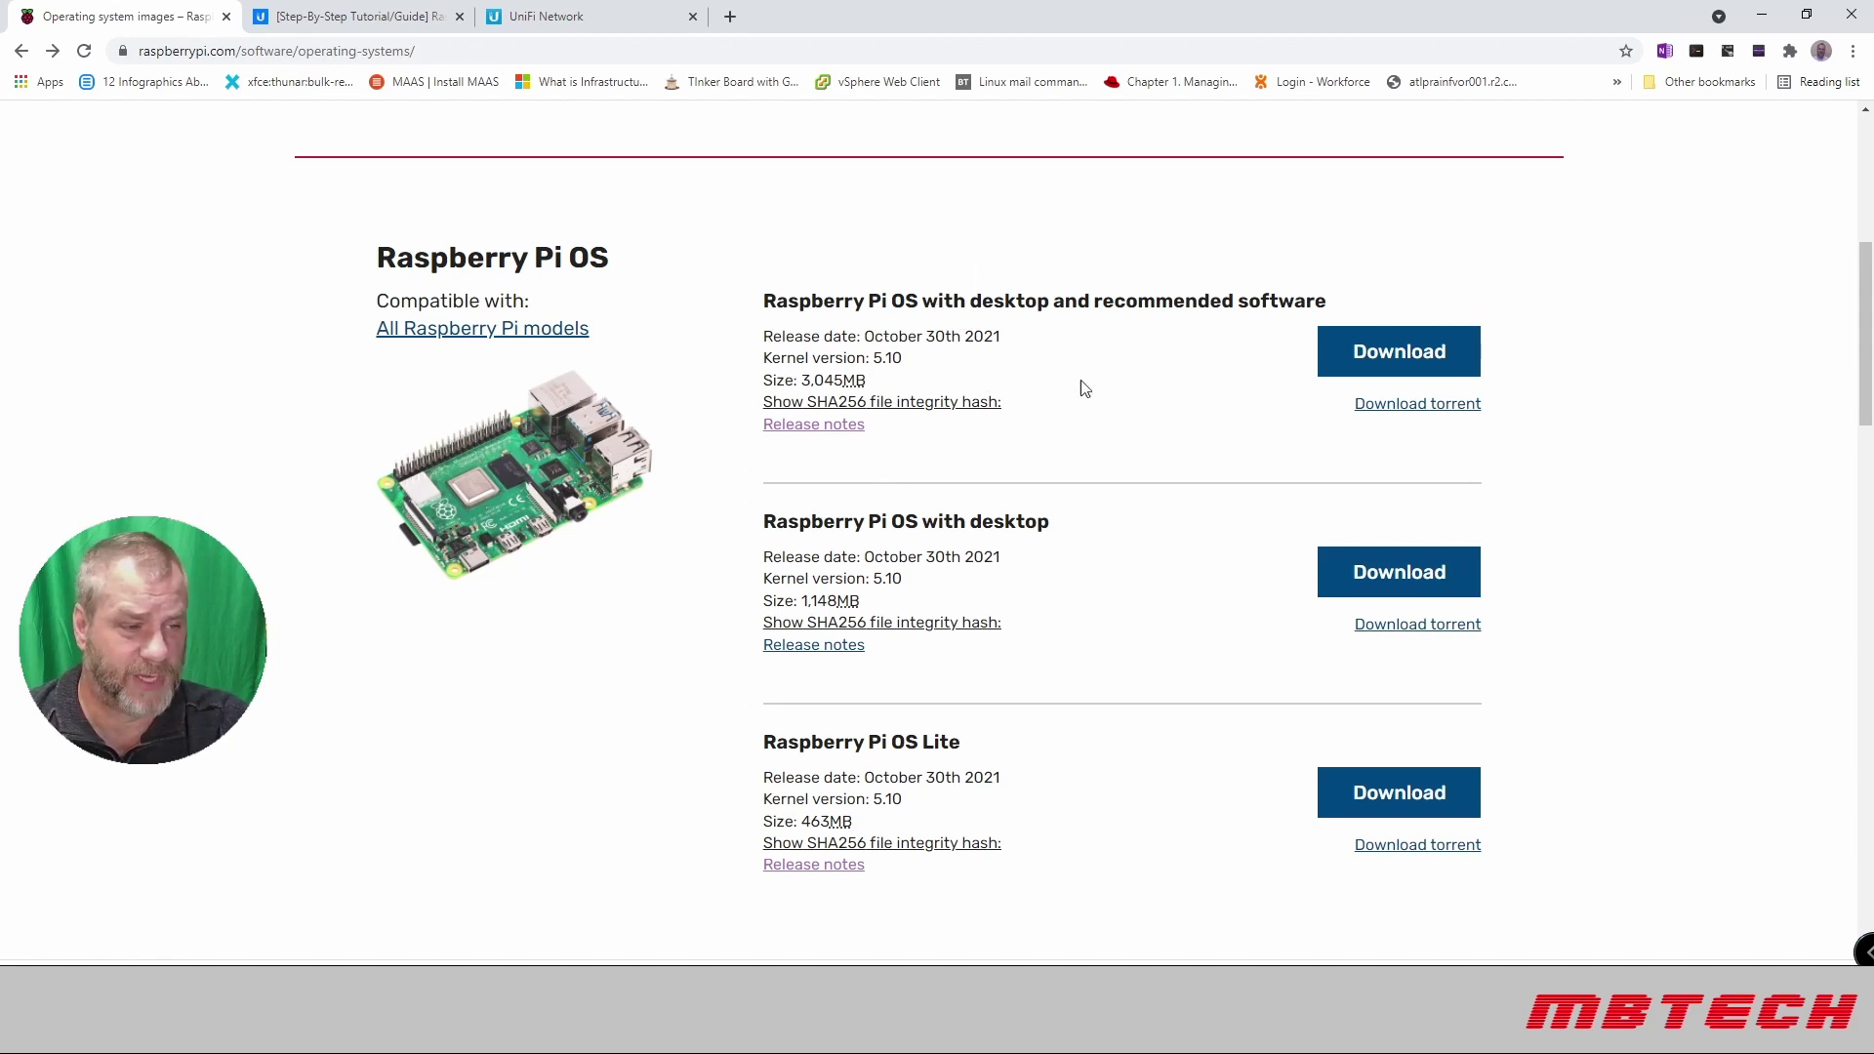
scroll(922, 632, "down", 1)
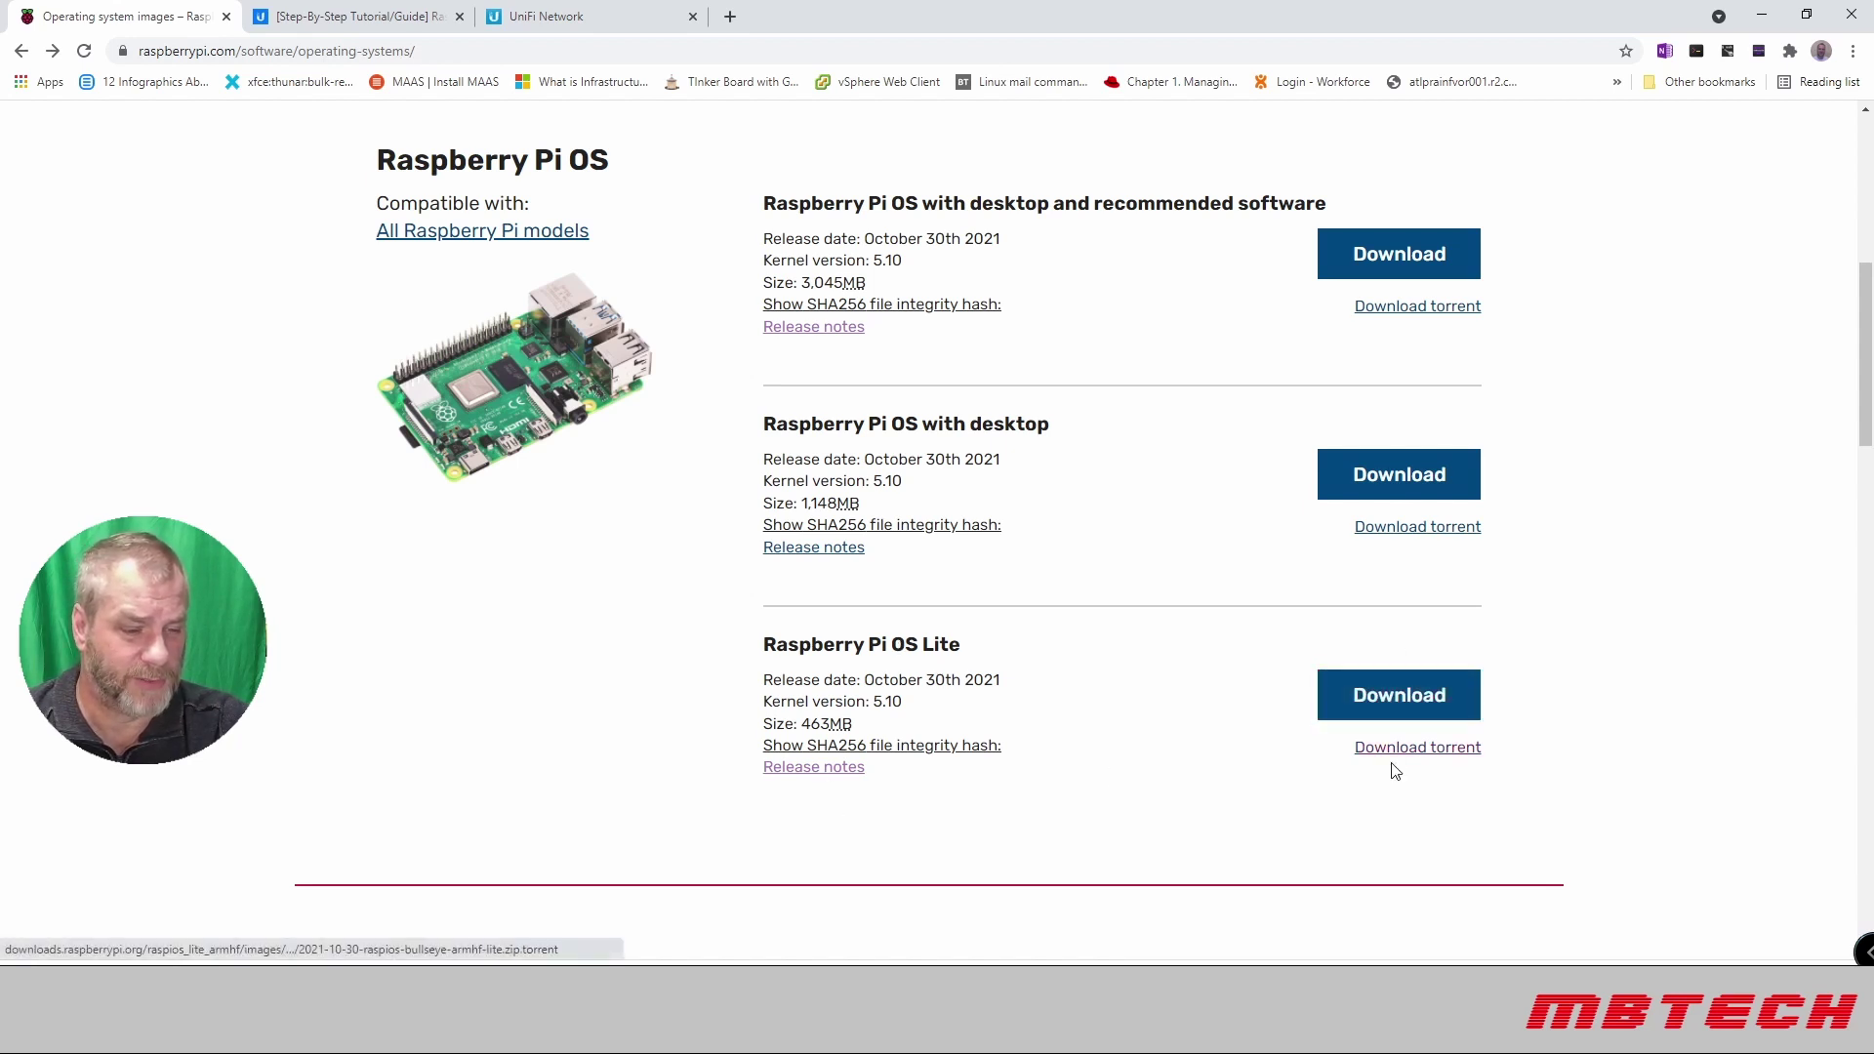
left_click(1414, 715)
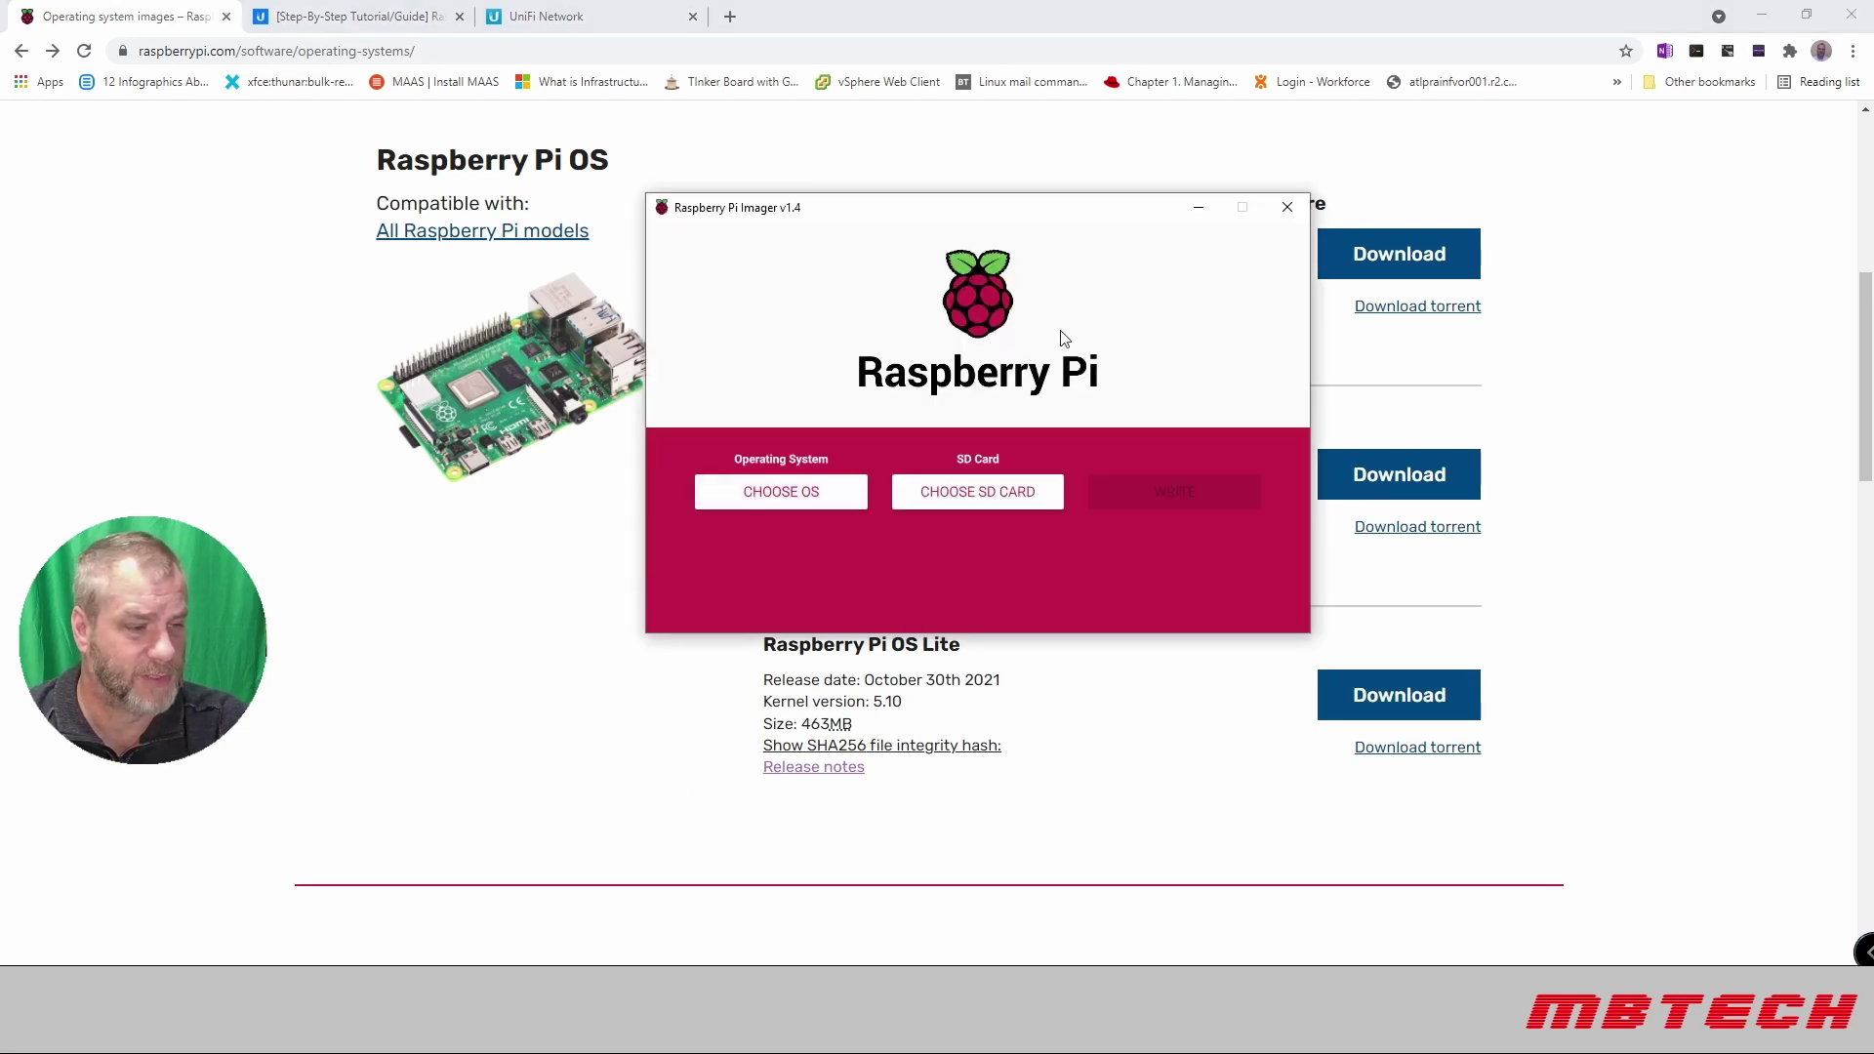
Step: Choose the custom image 2021-10-30-raspios-bullseye-armhf-lite.zip as the operating system
left_click(817, 498)
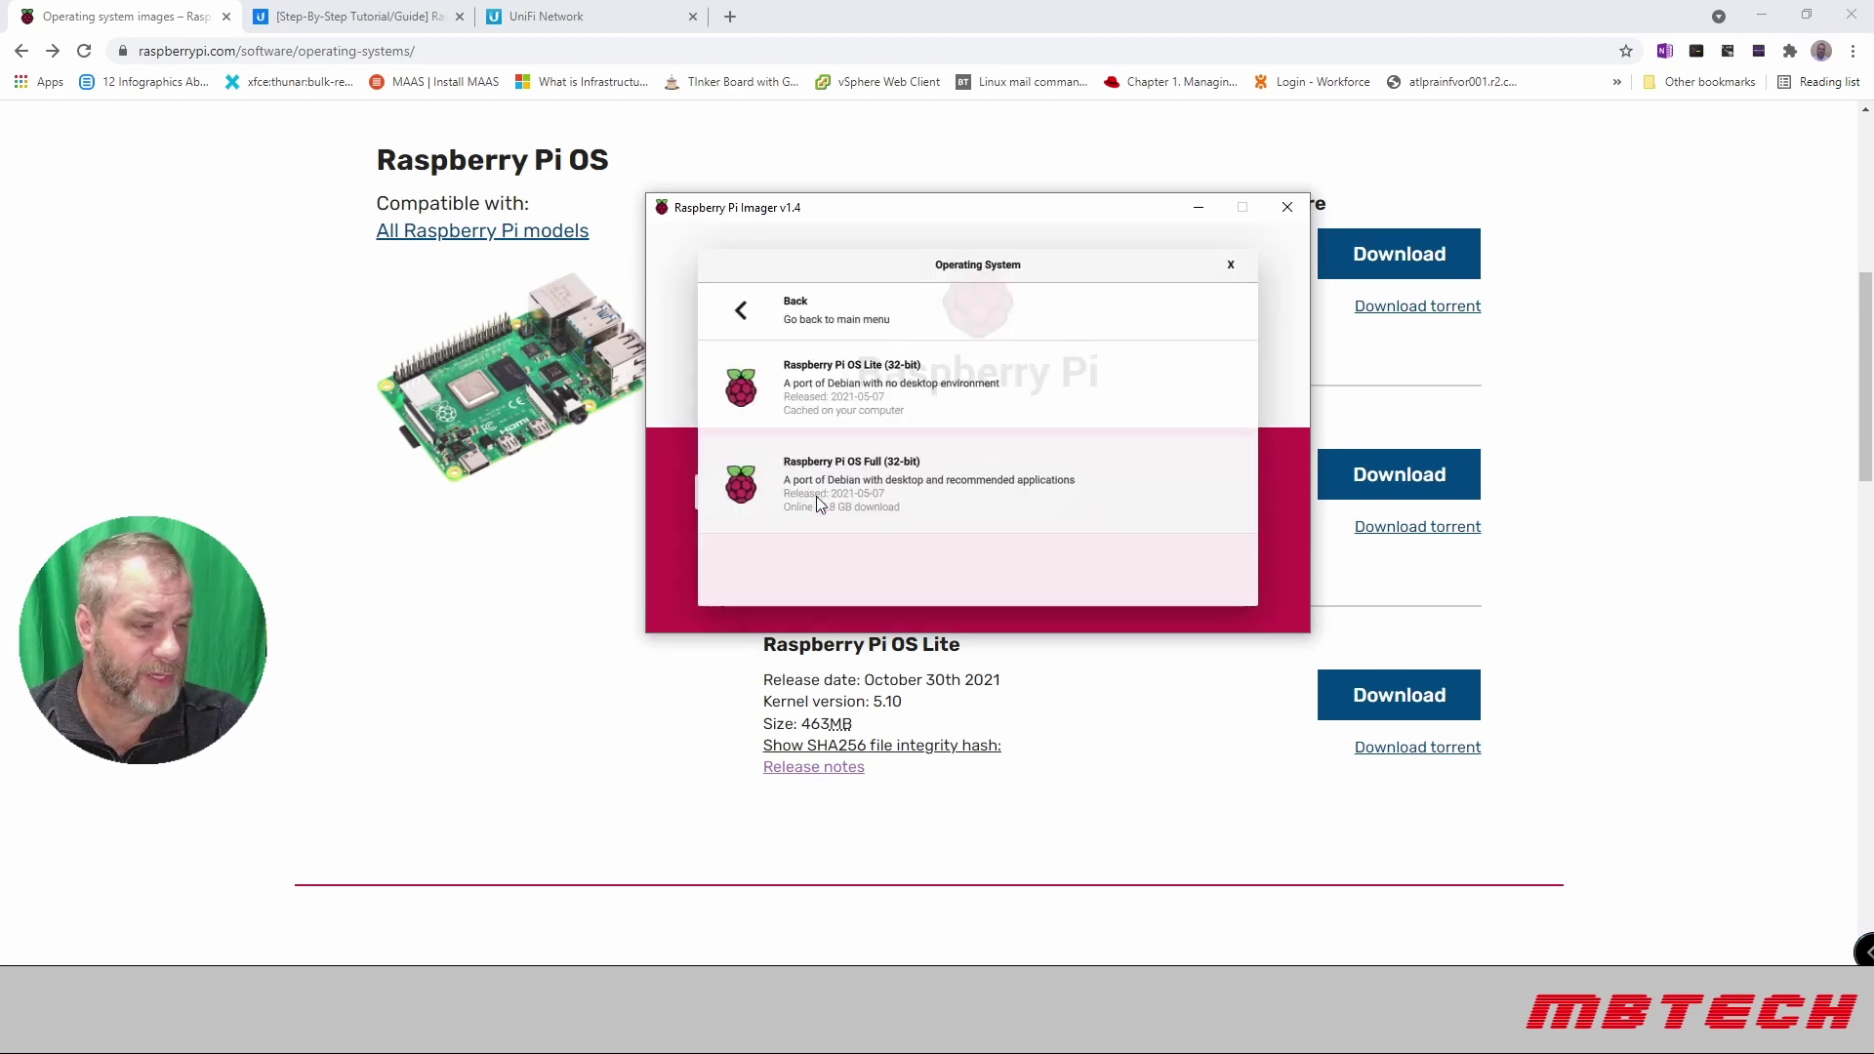
left_click(734, 330)
scroll(859, 431, "down", 5)
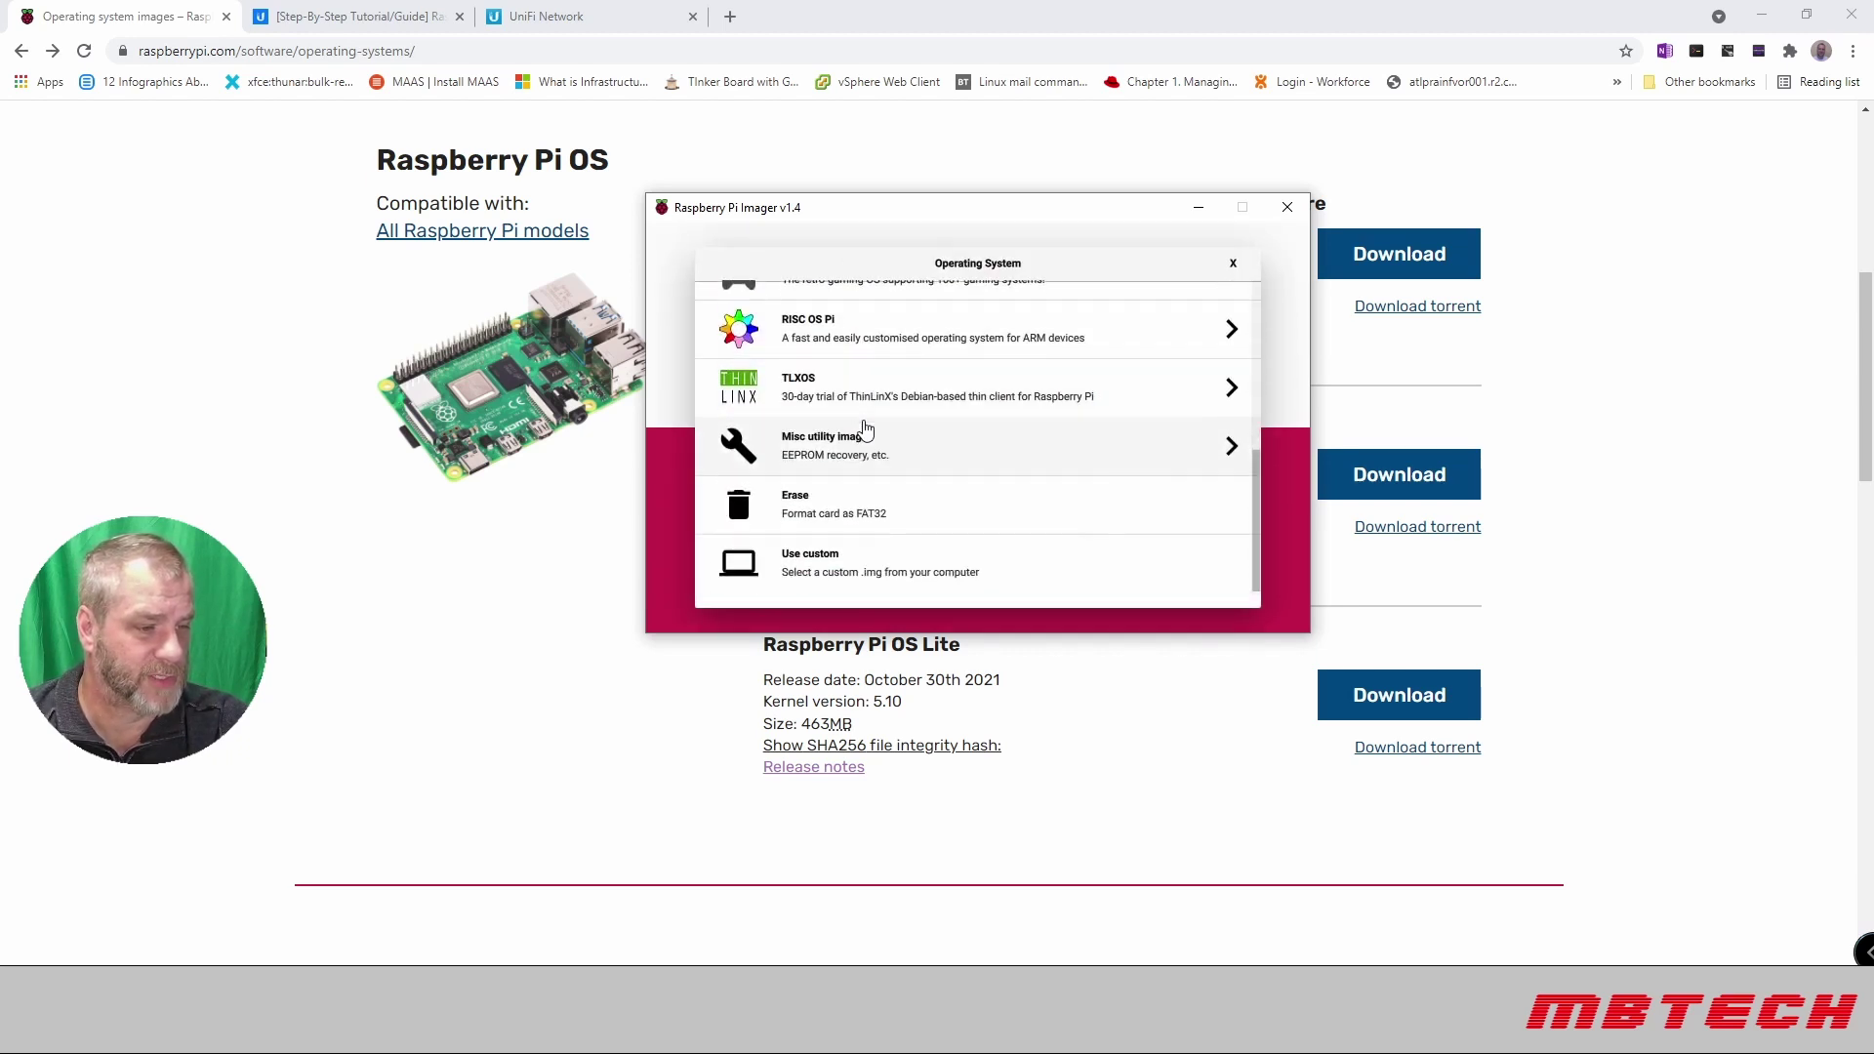
left_click(825, 577)
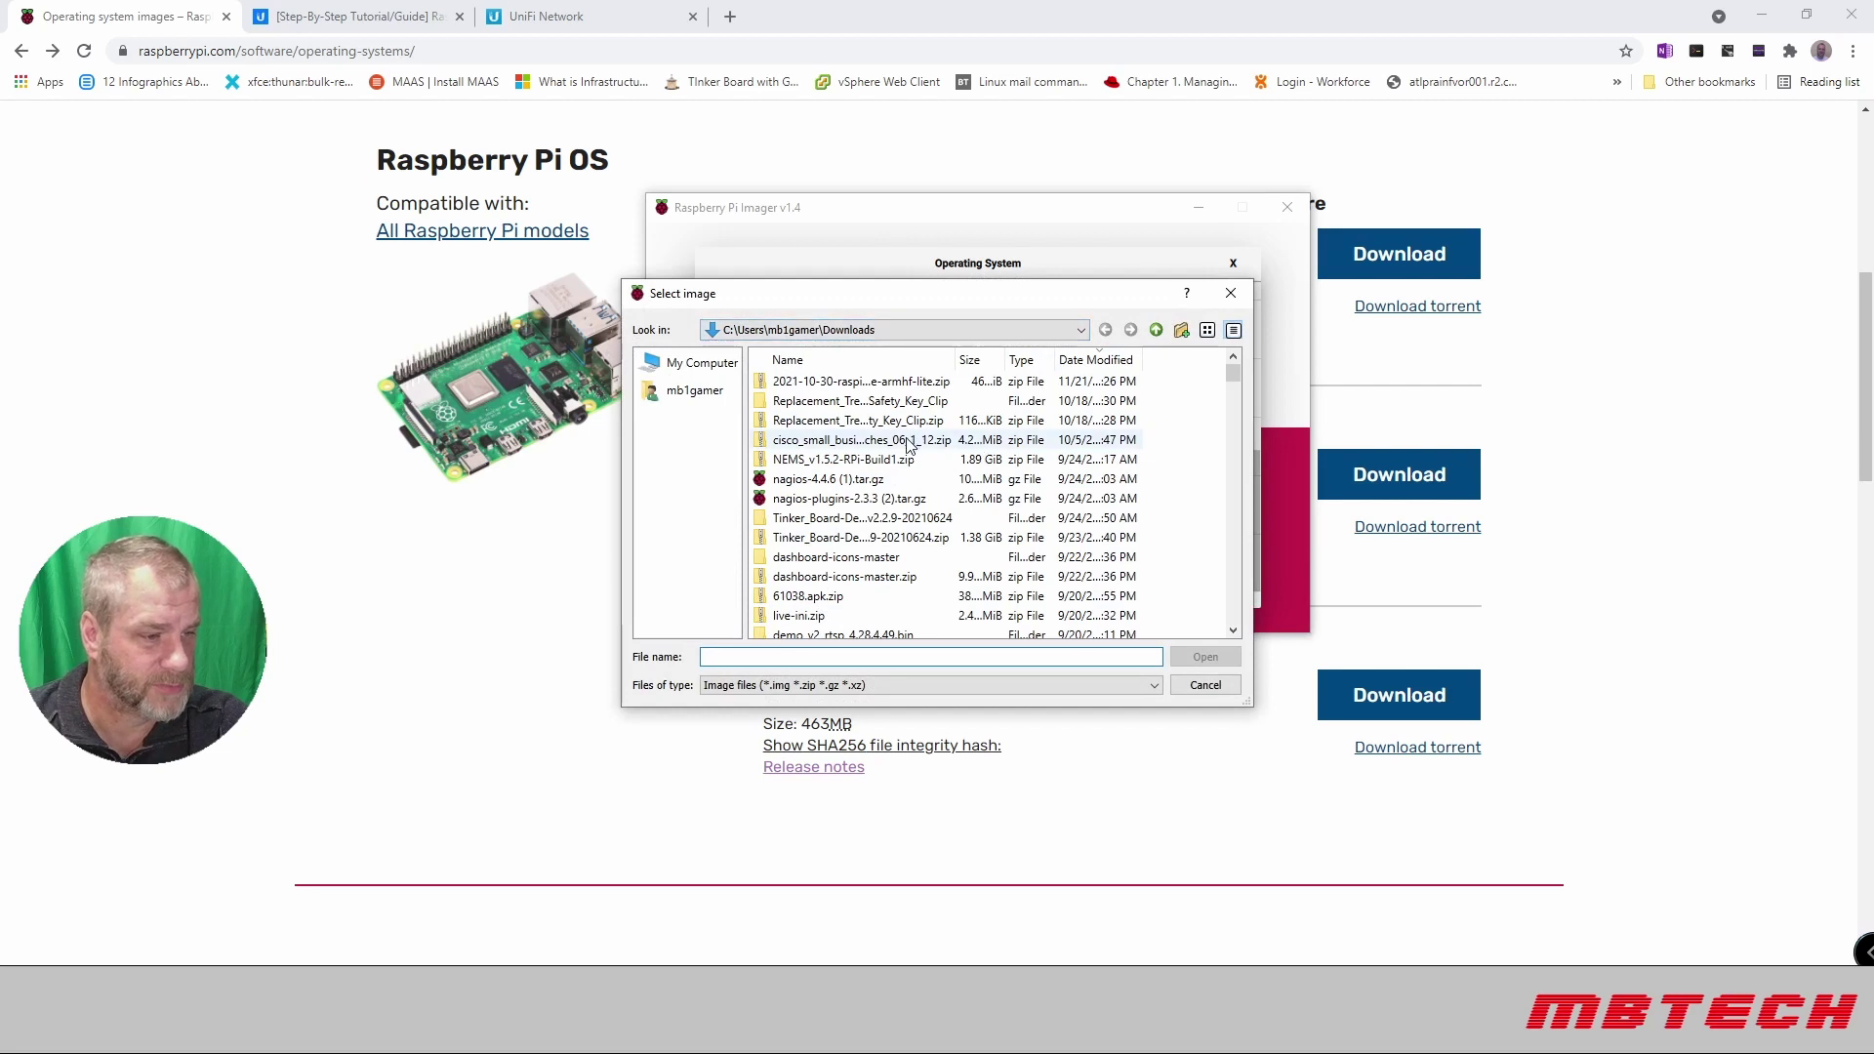
left_click(1095, 360)
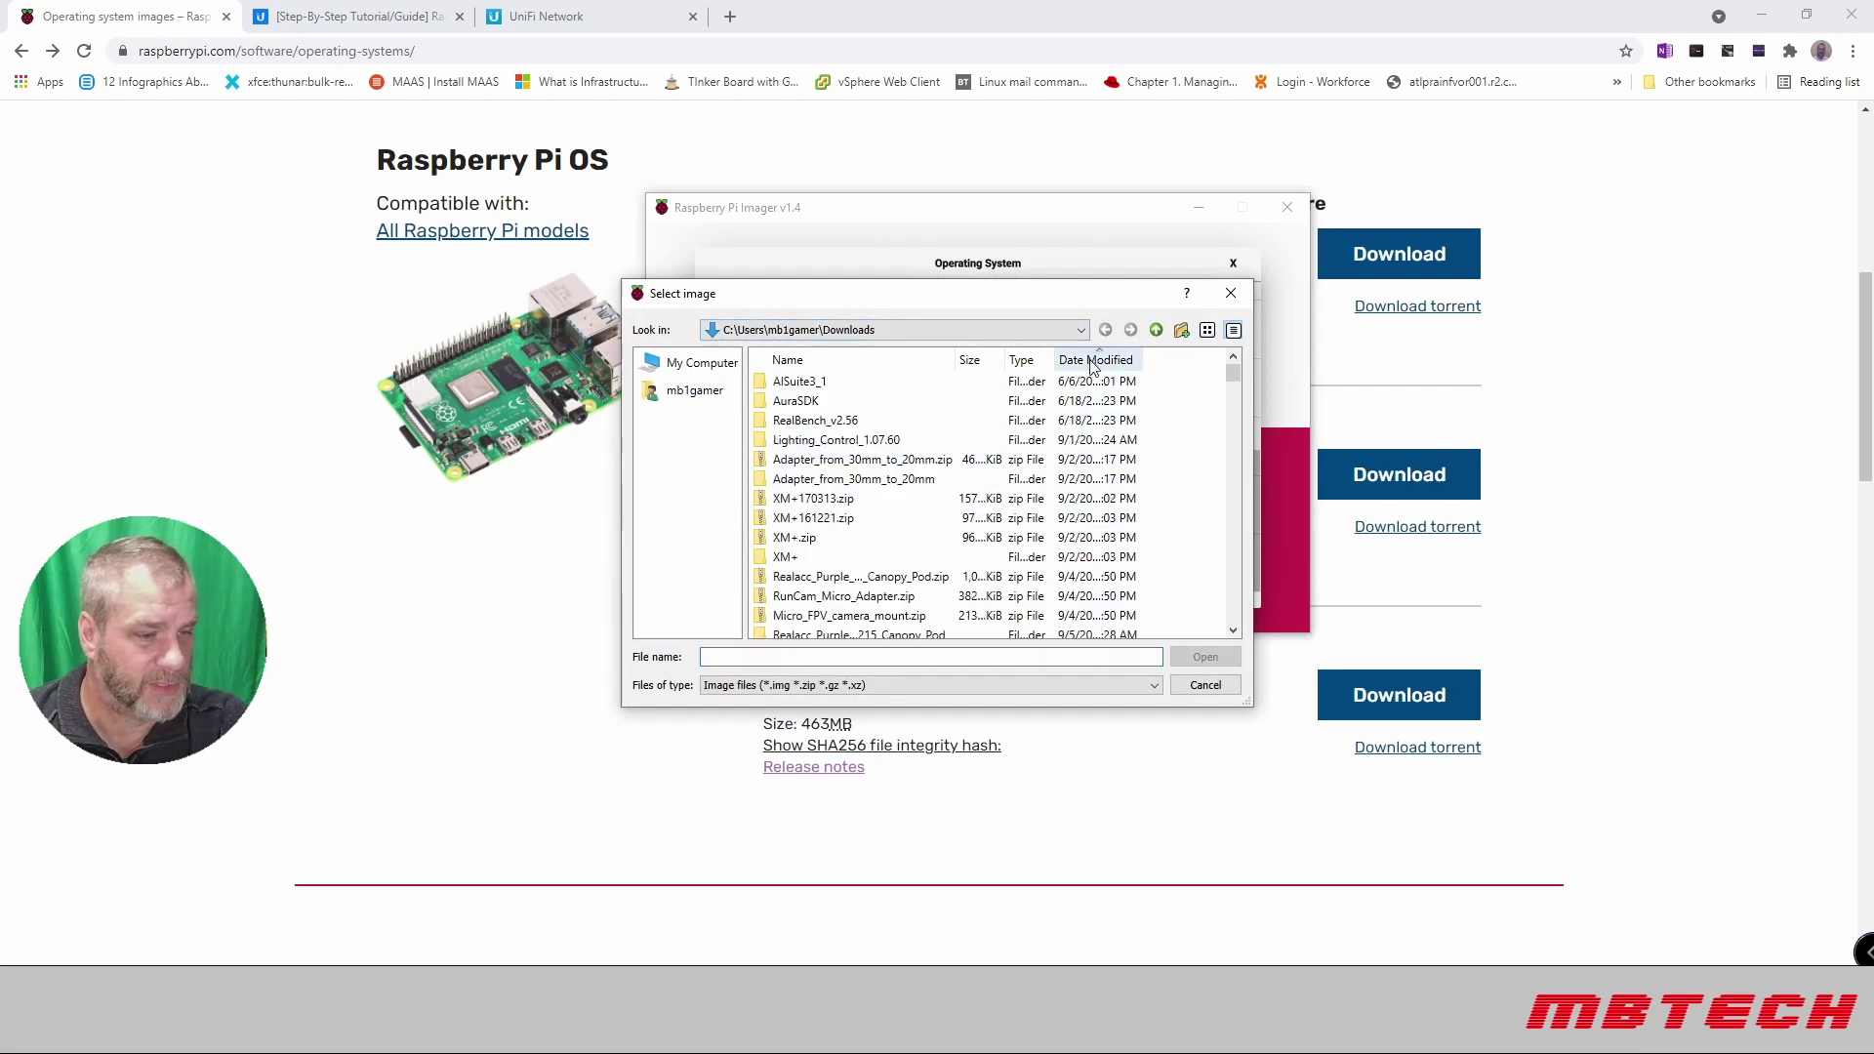
left_click(1096, 360)
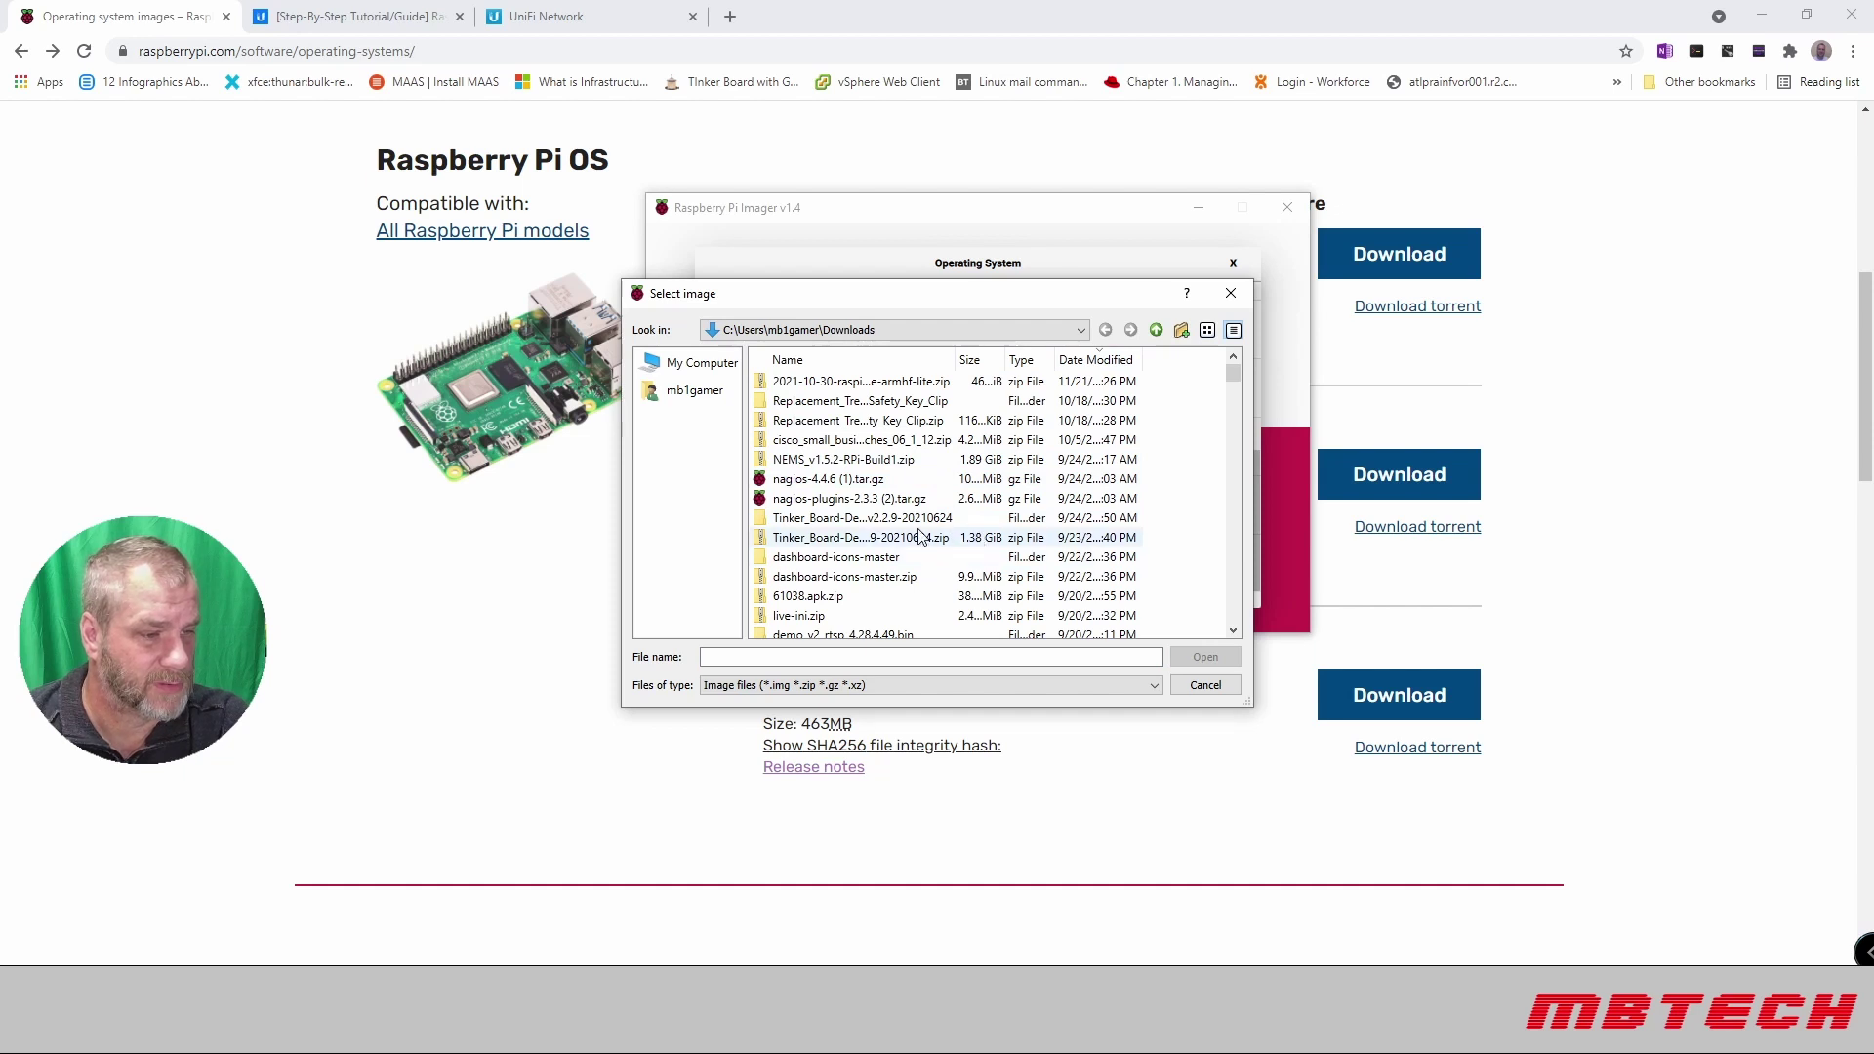
left_click(859, 382)
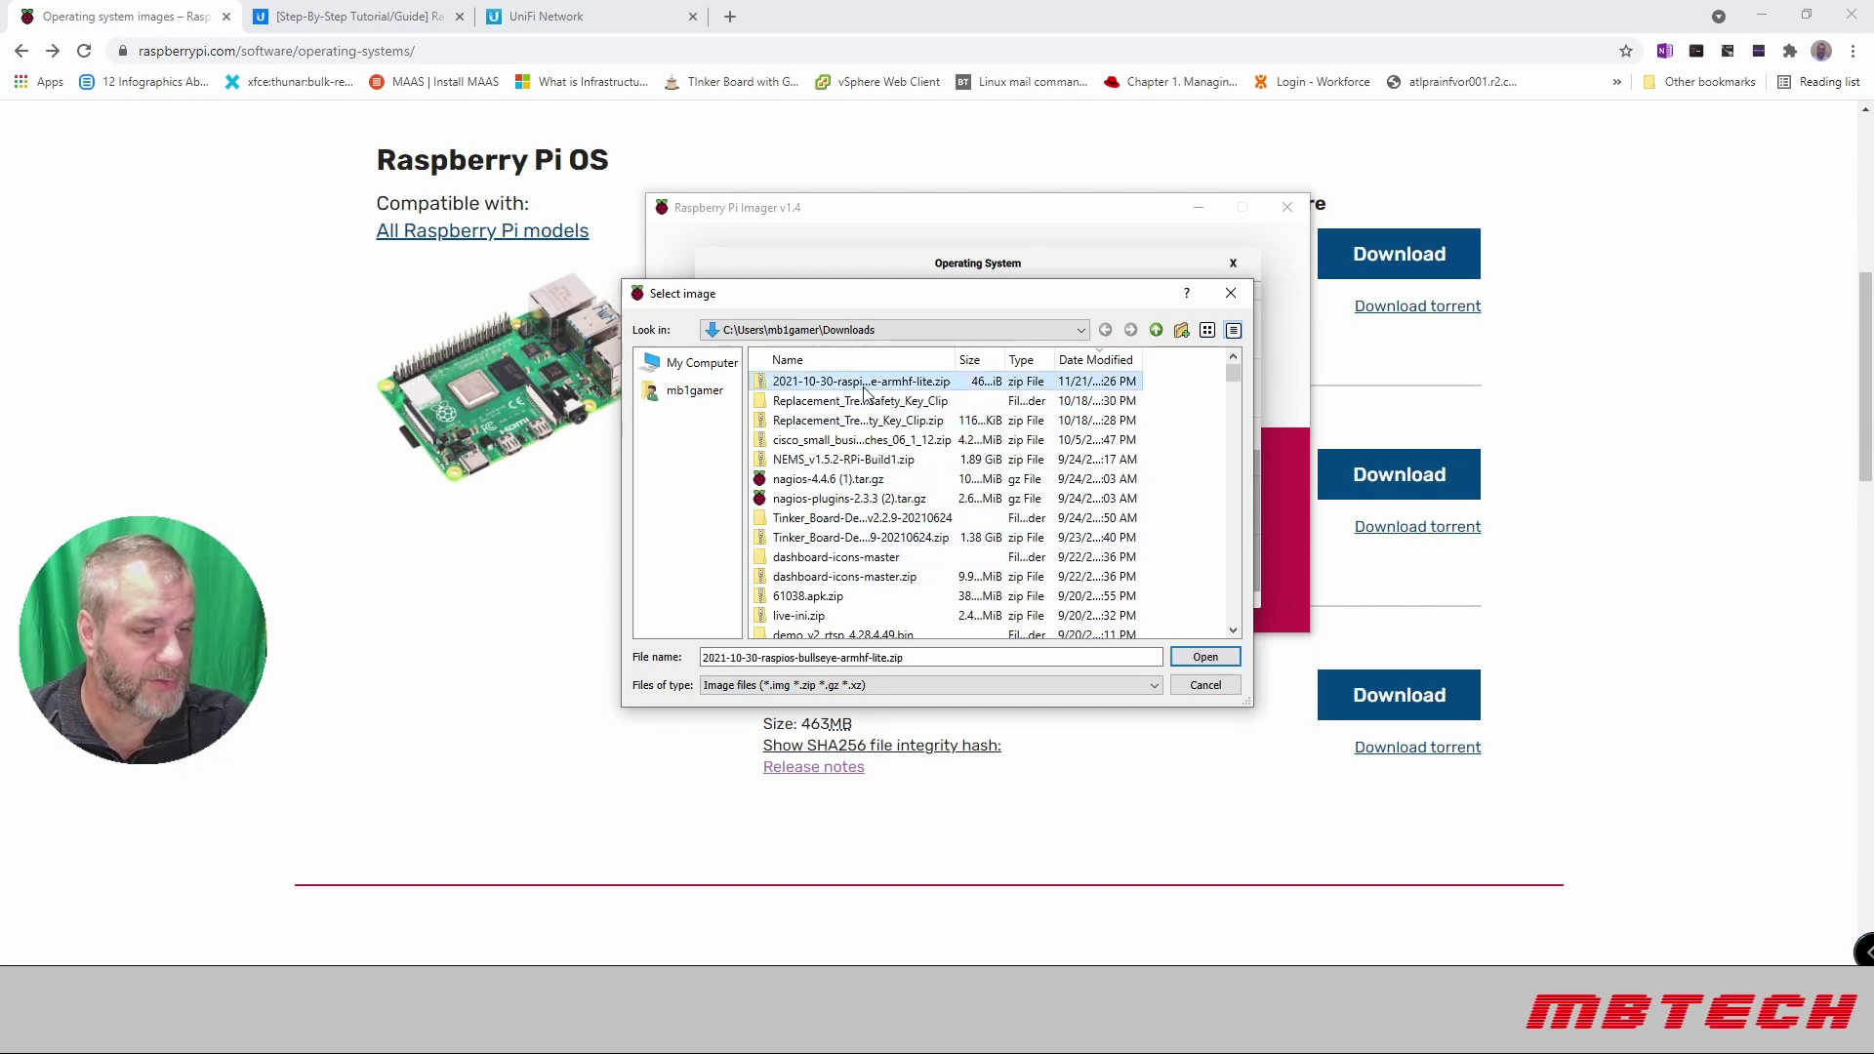
left_click(1205, 657)
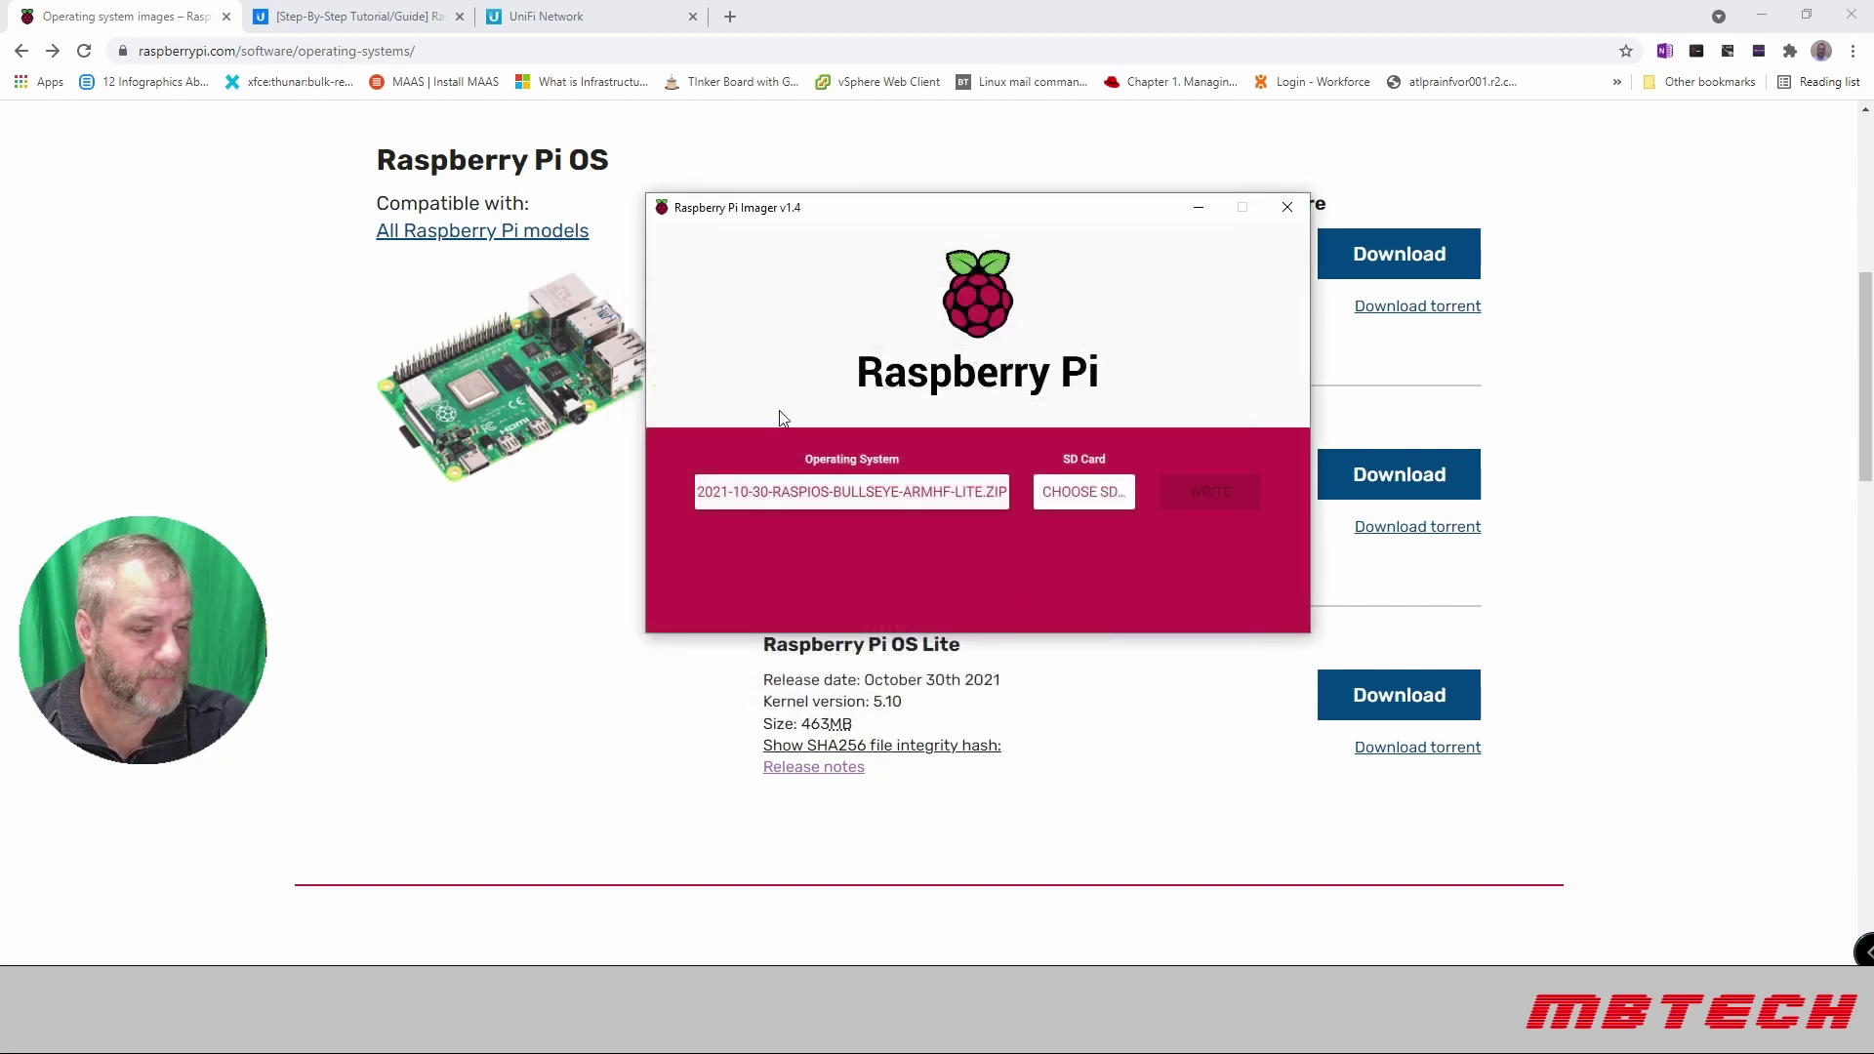
Step: Select the 15.5 GB Generic STORAGE DEVICE and start writing the image
left_click(1095, 505)
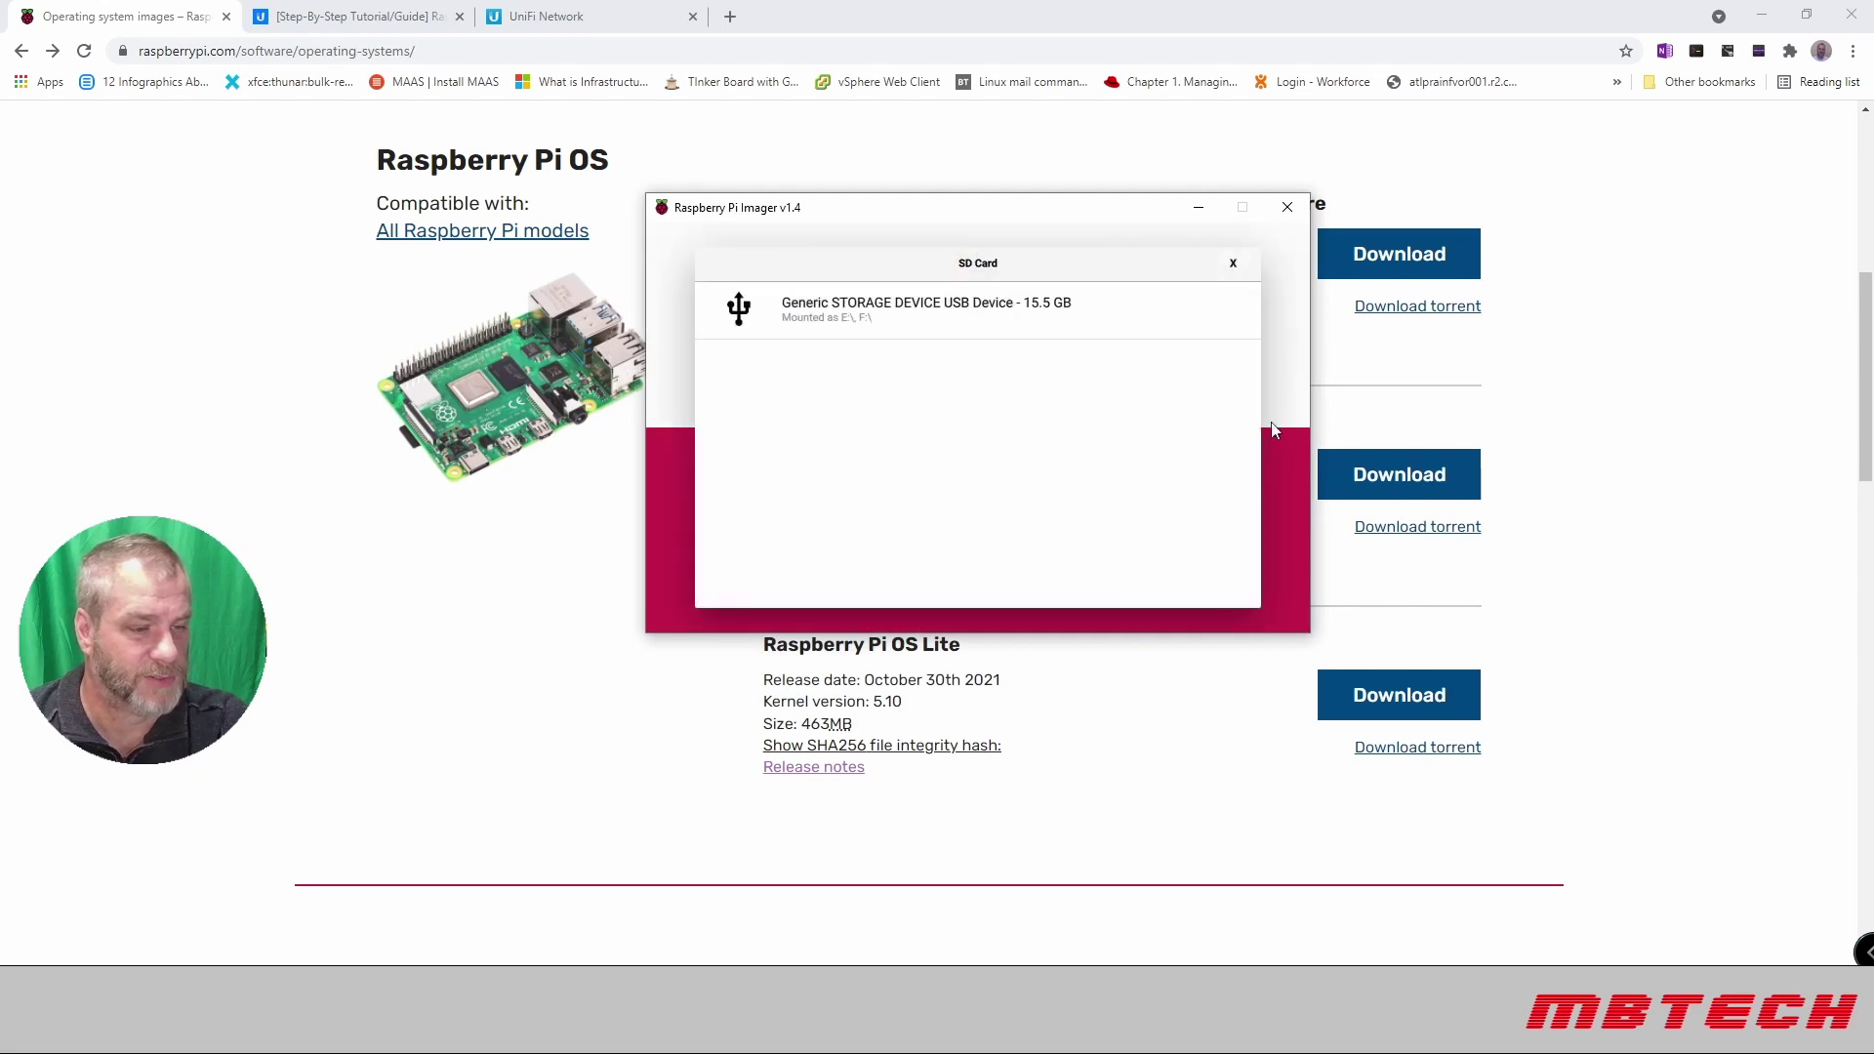
left_click(959, 314)
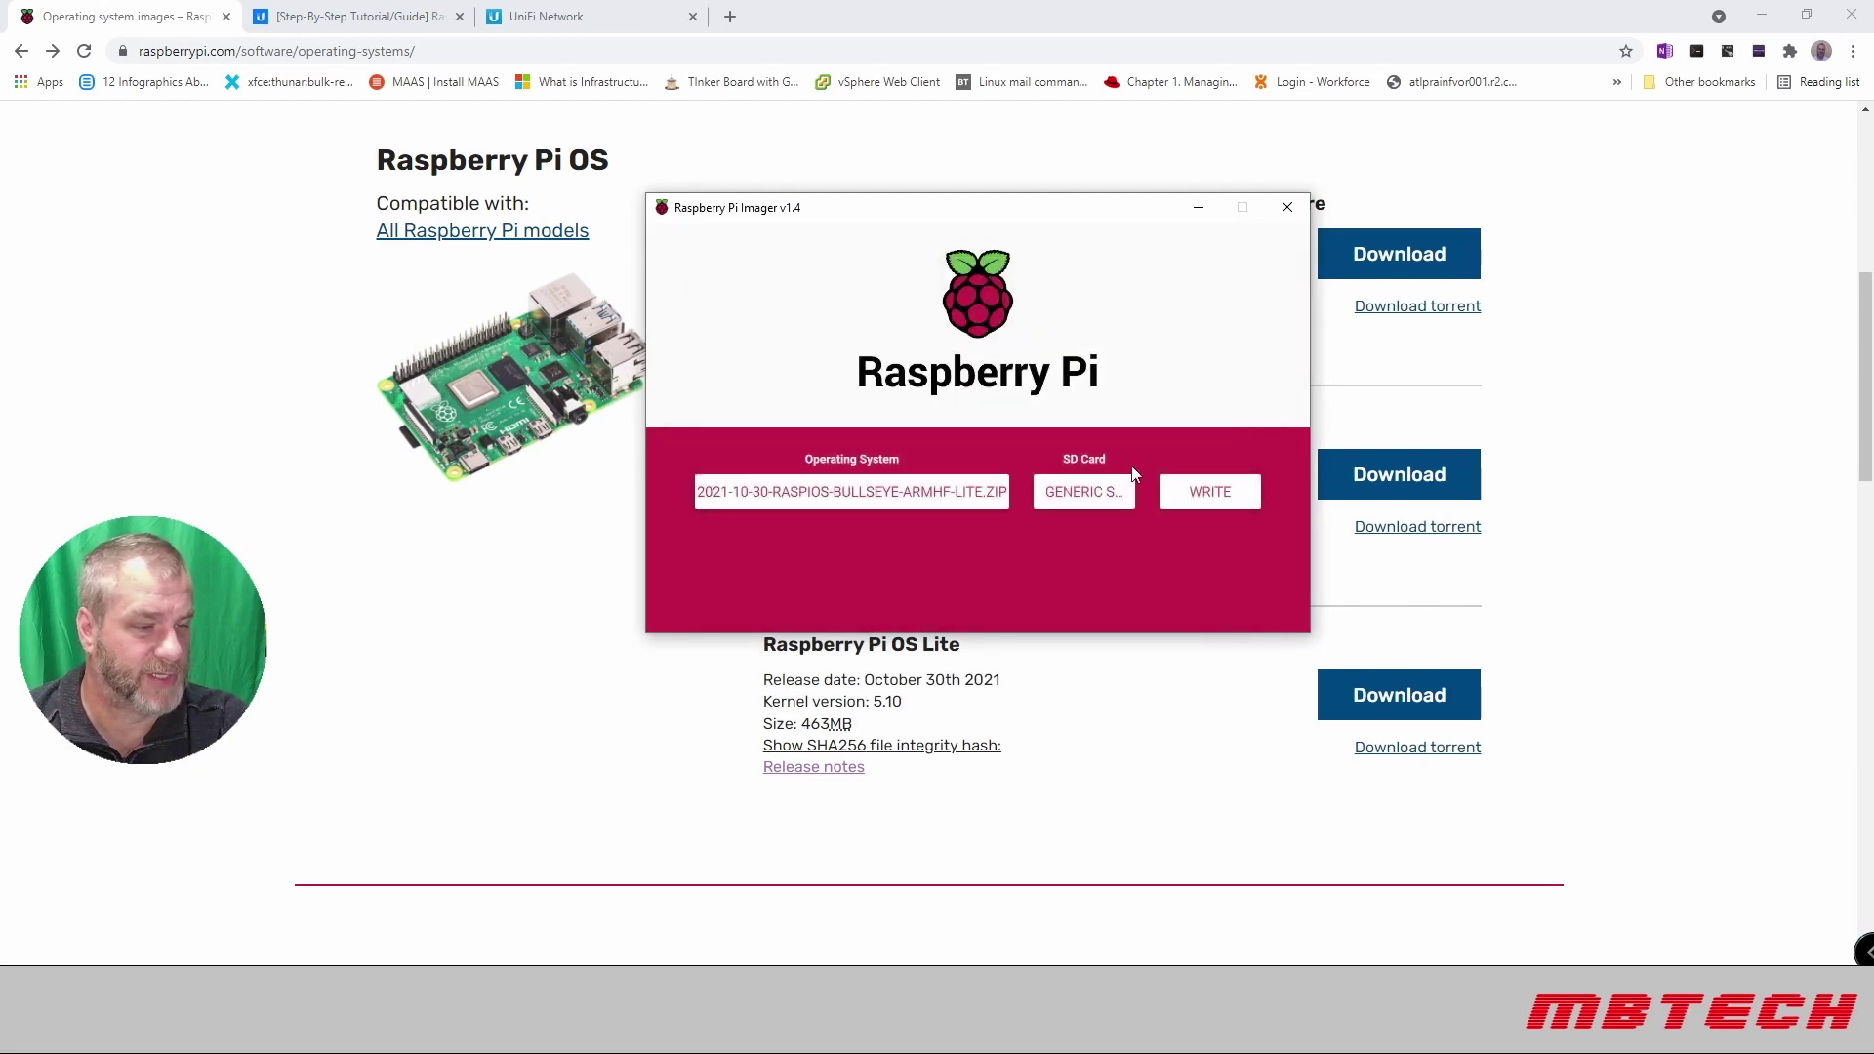
left_click(1226, 496)
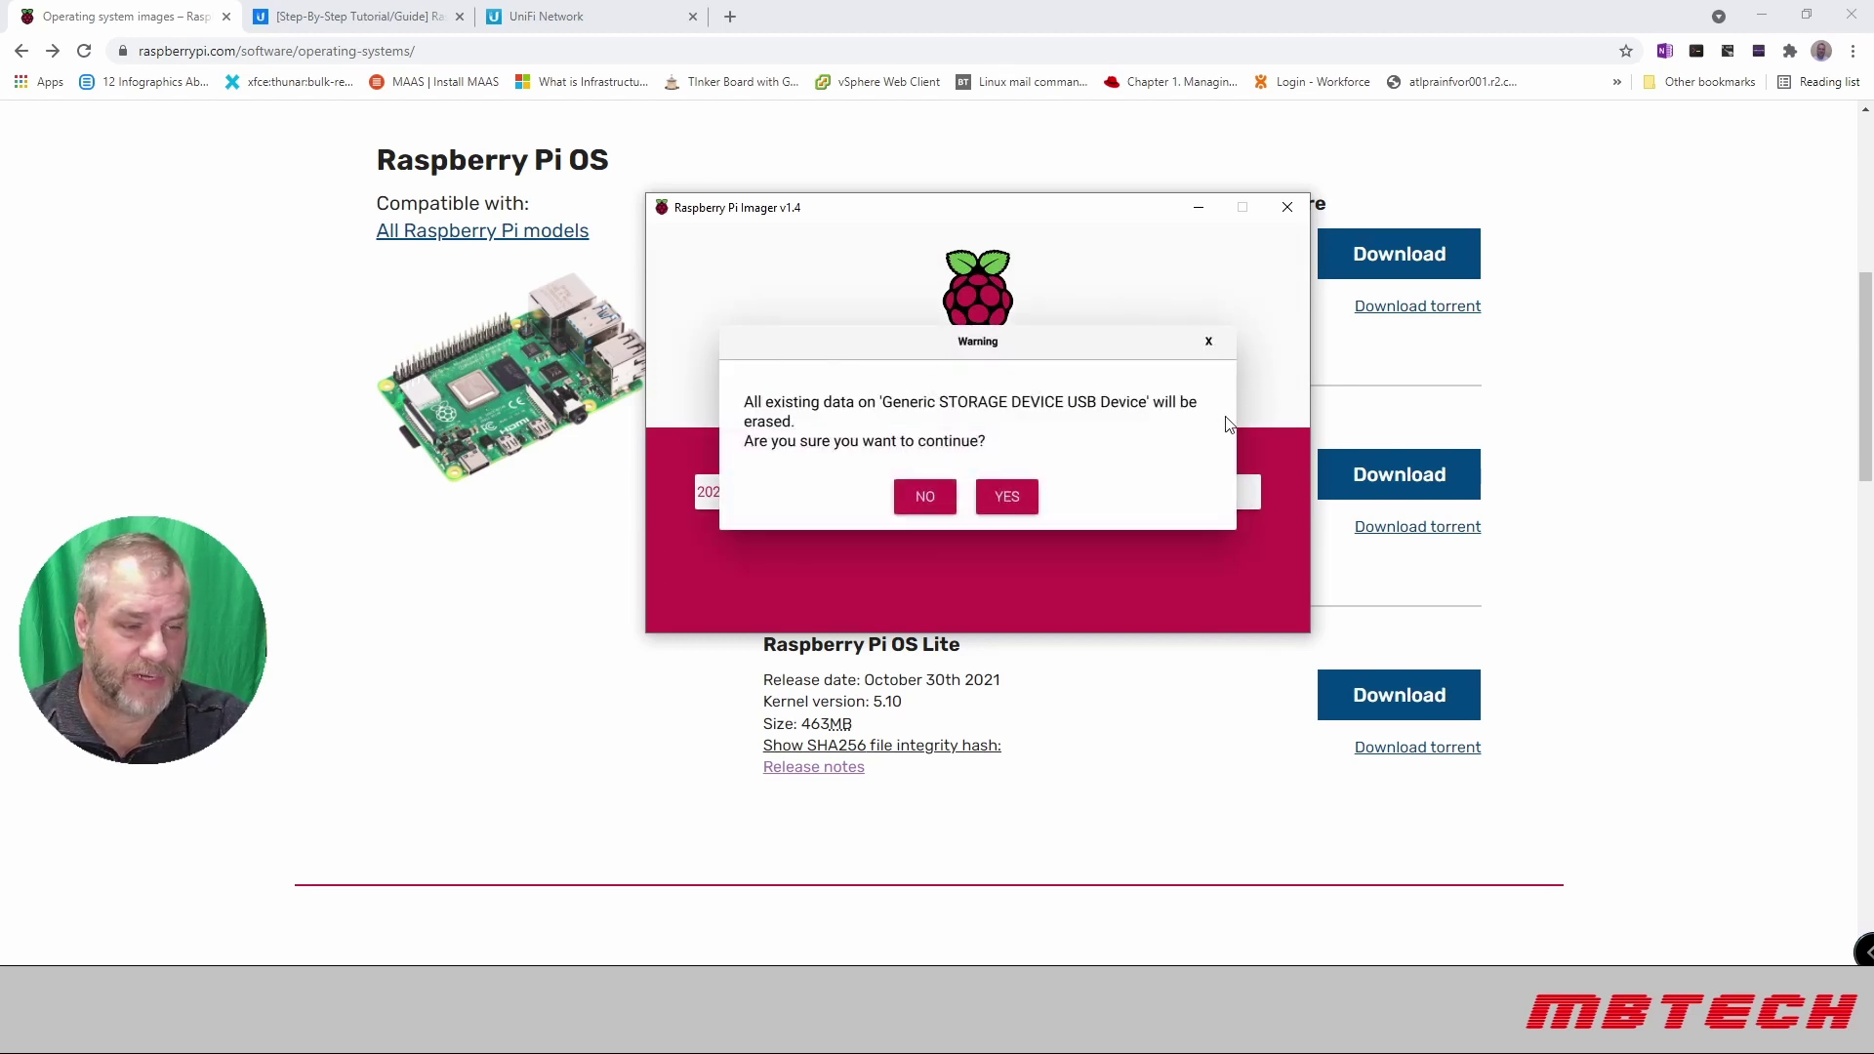
Step: Confirm erasing the USB drive, dismiss the Write Successful message, and close Raspberry Pi Imager
left_click(1017, 494)
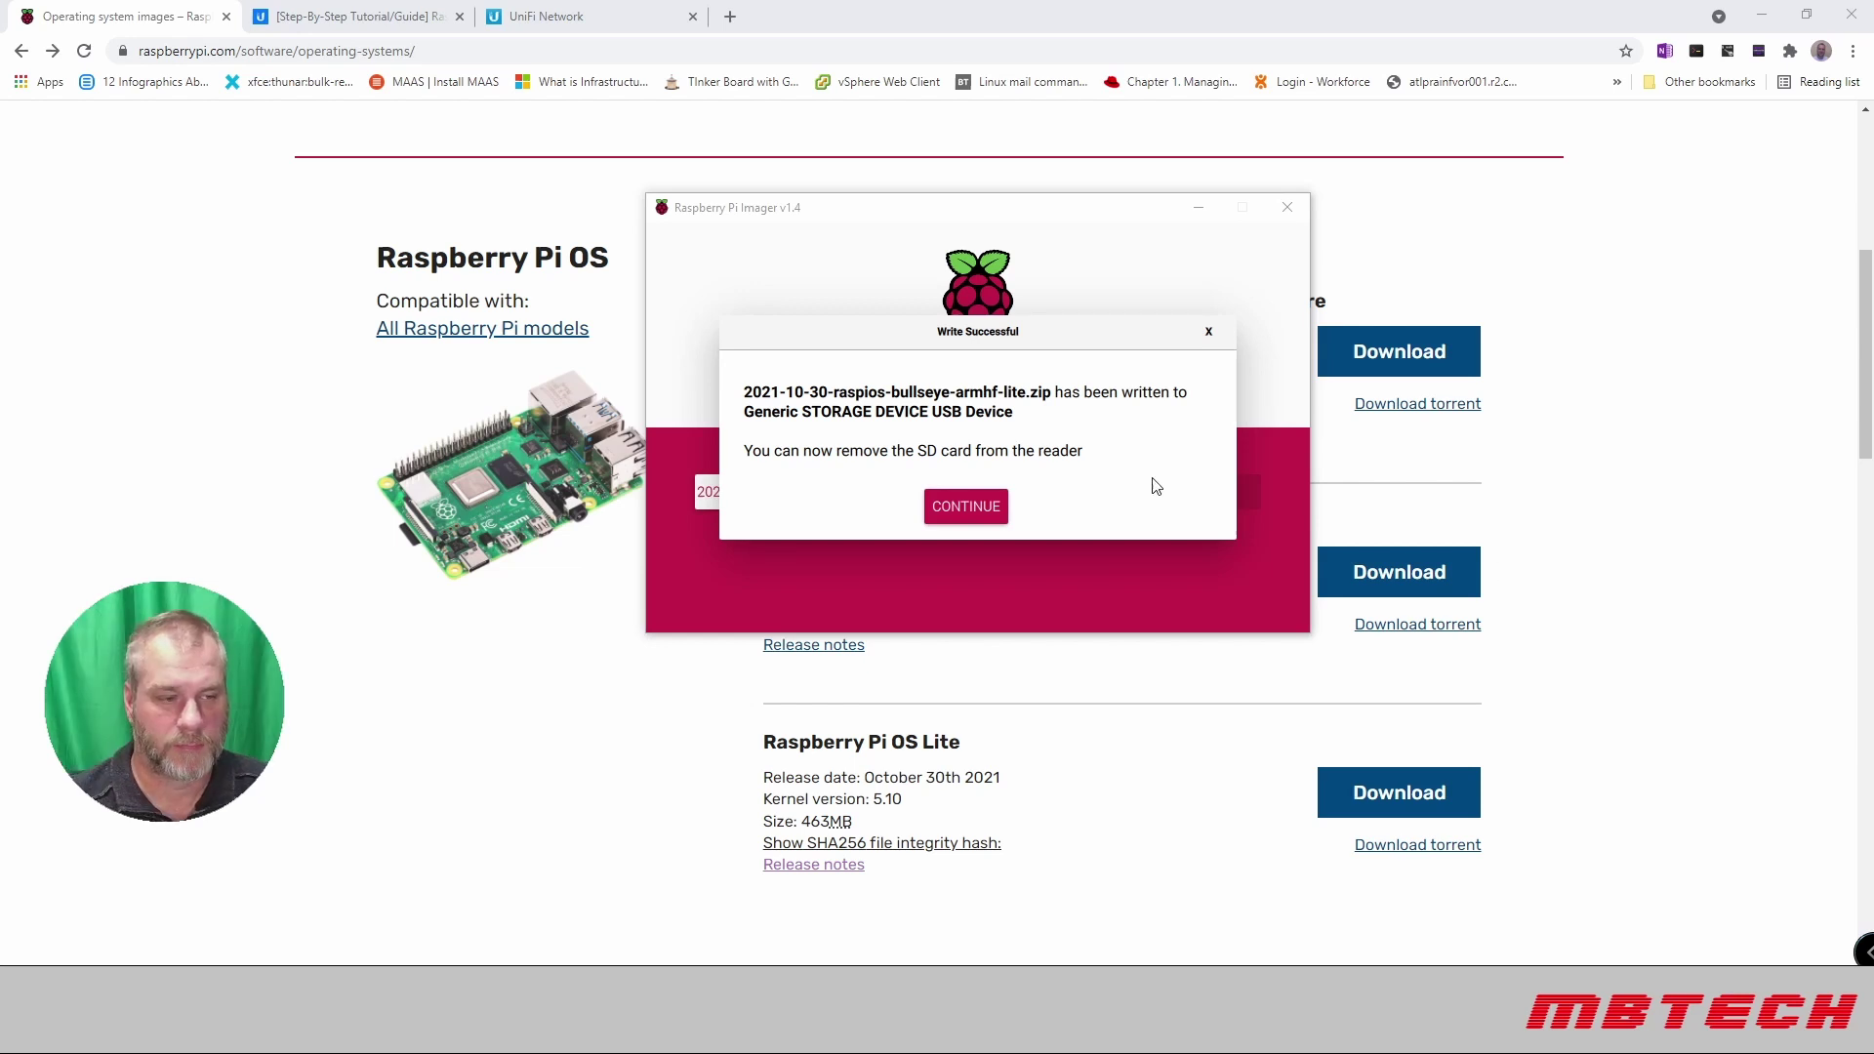
left_click(964, 523)
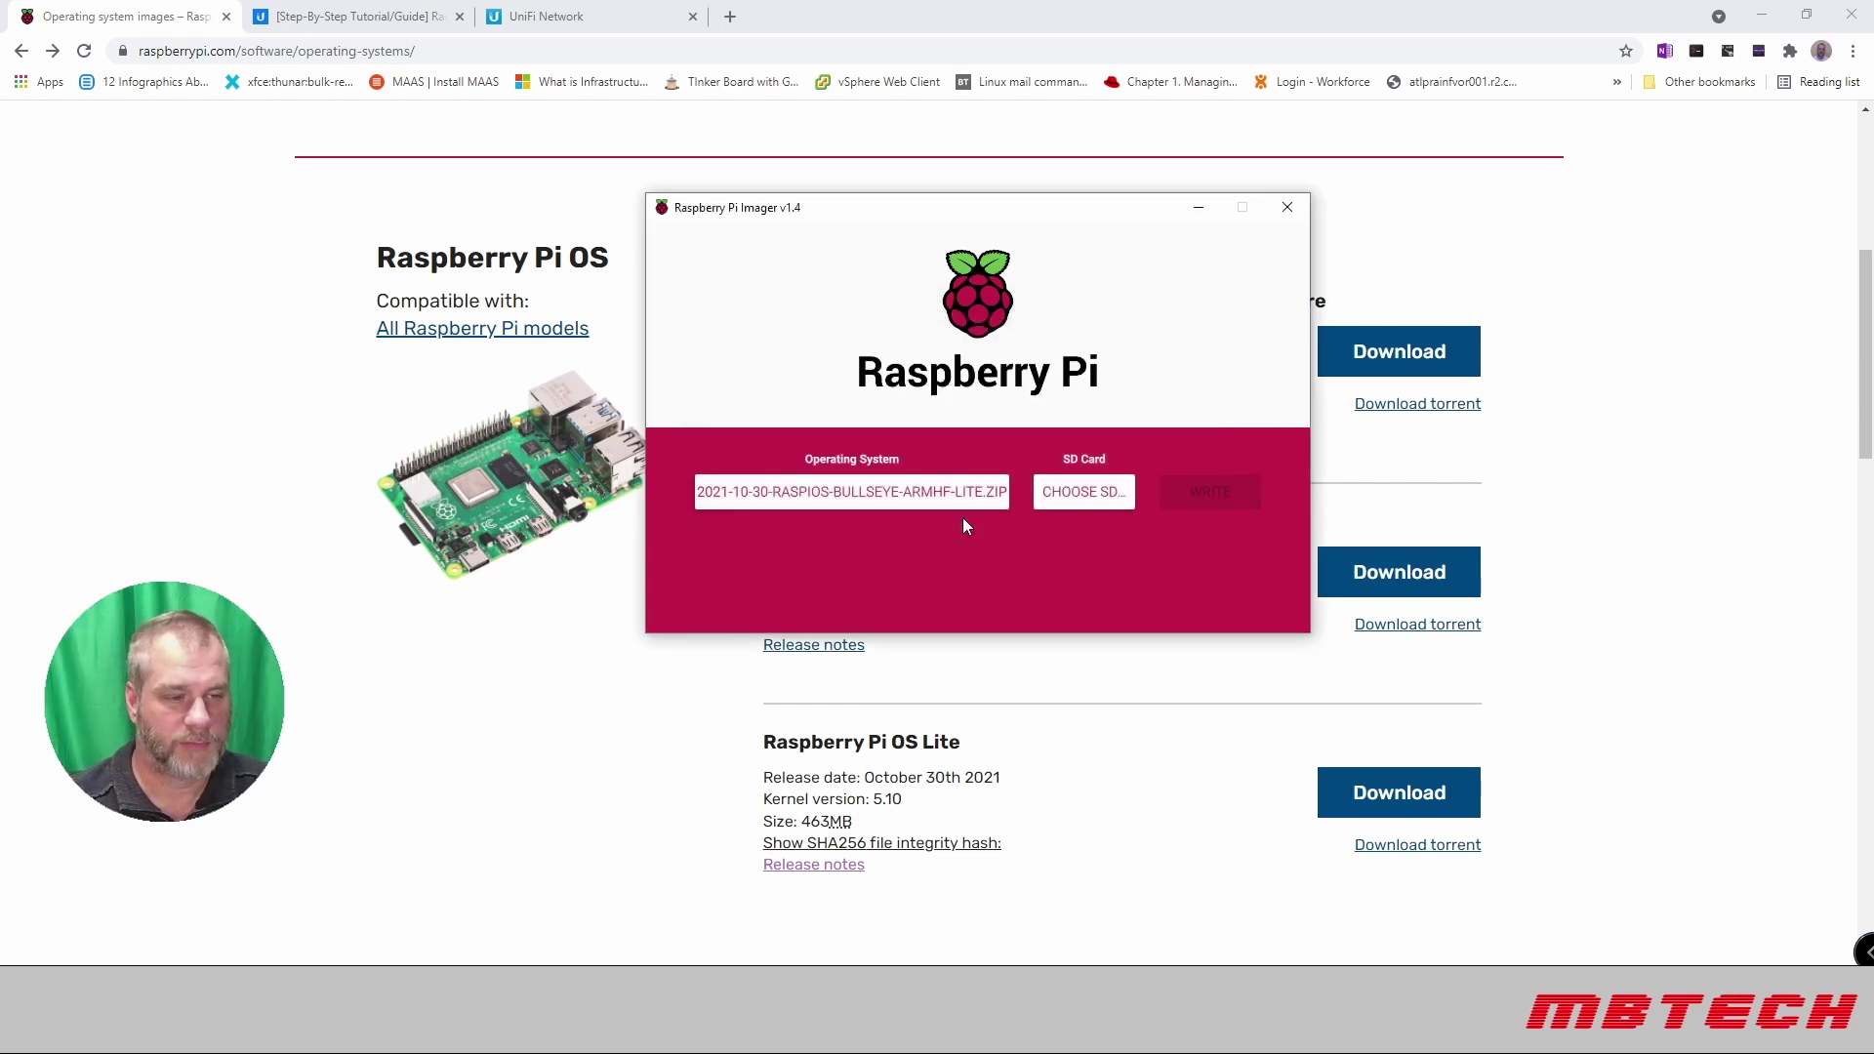
left_click(1287, 208)
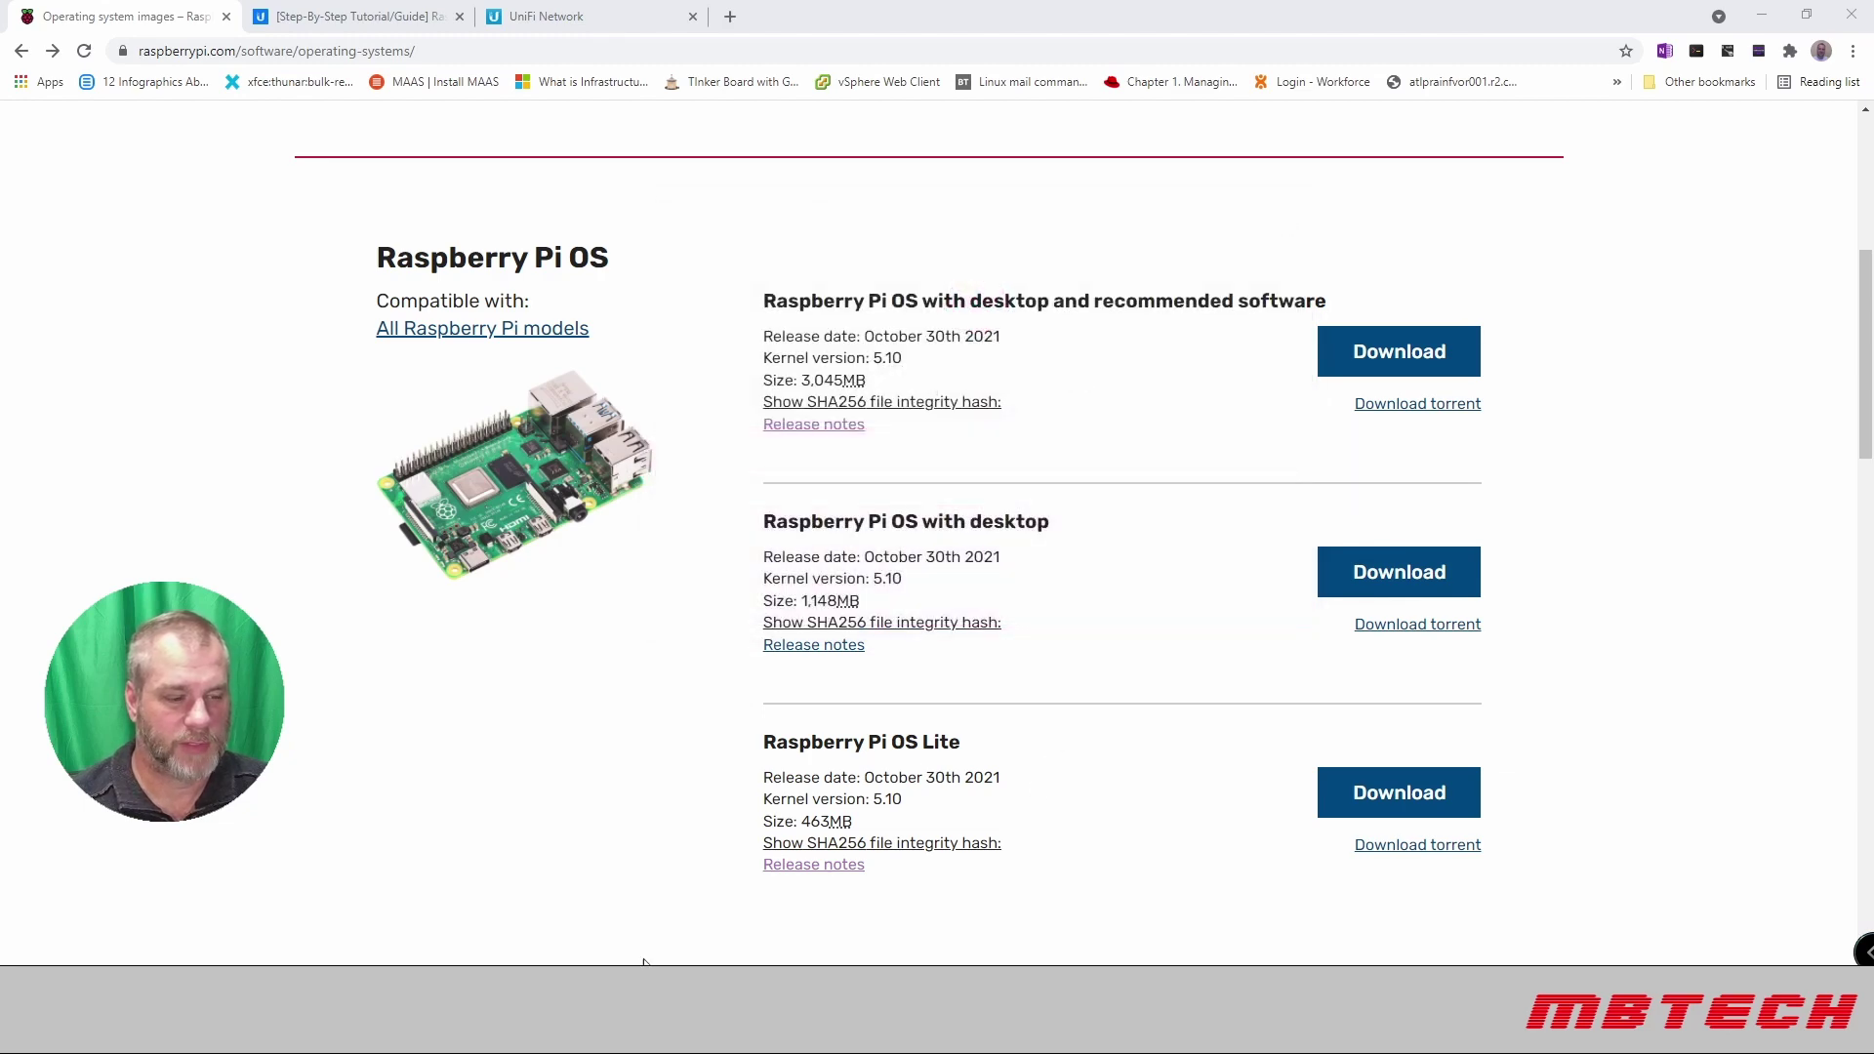
Step: Bring up File Explorer and browse the root of USB Drive (E:)
mouse_move(549, 1032)
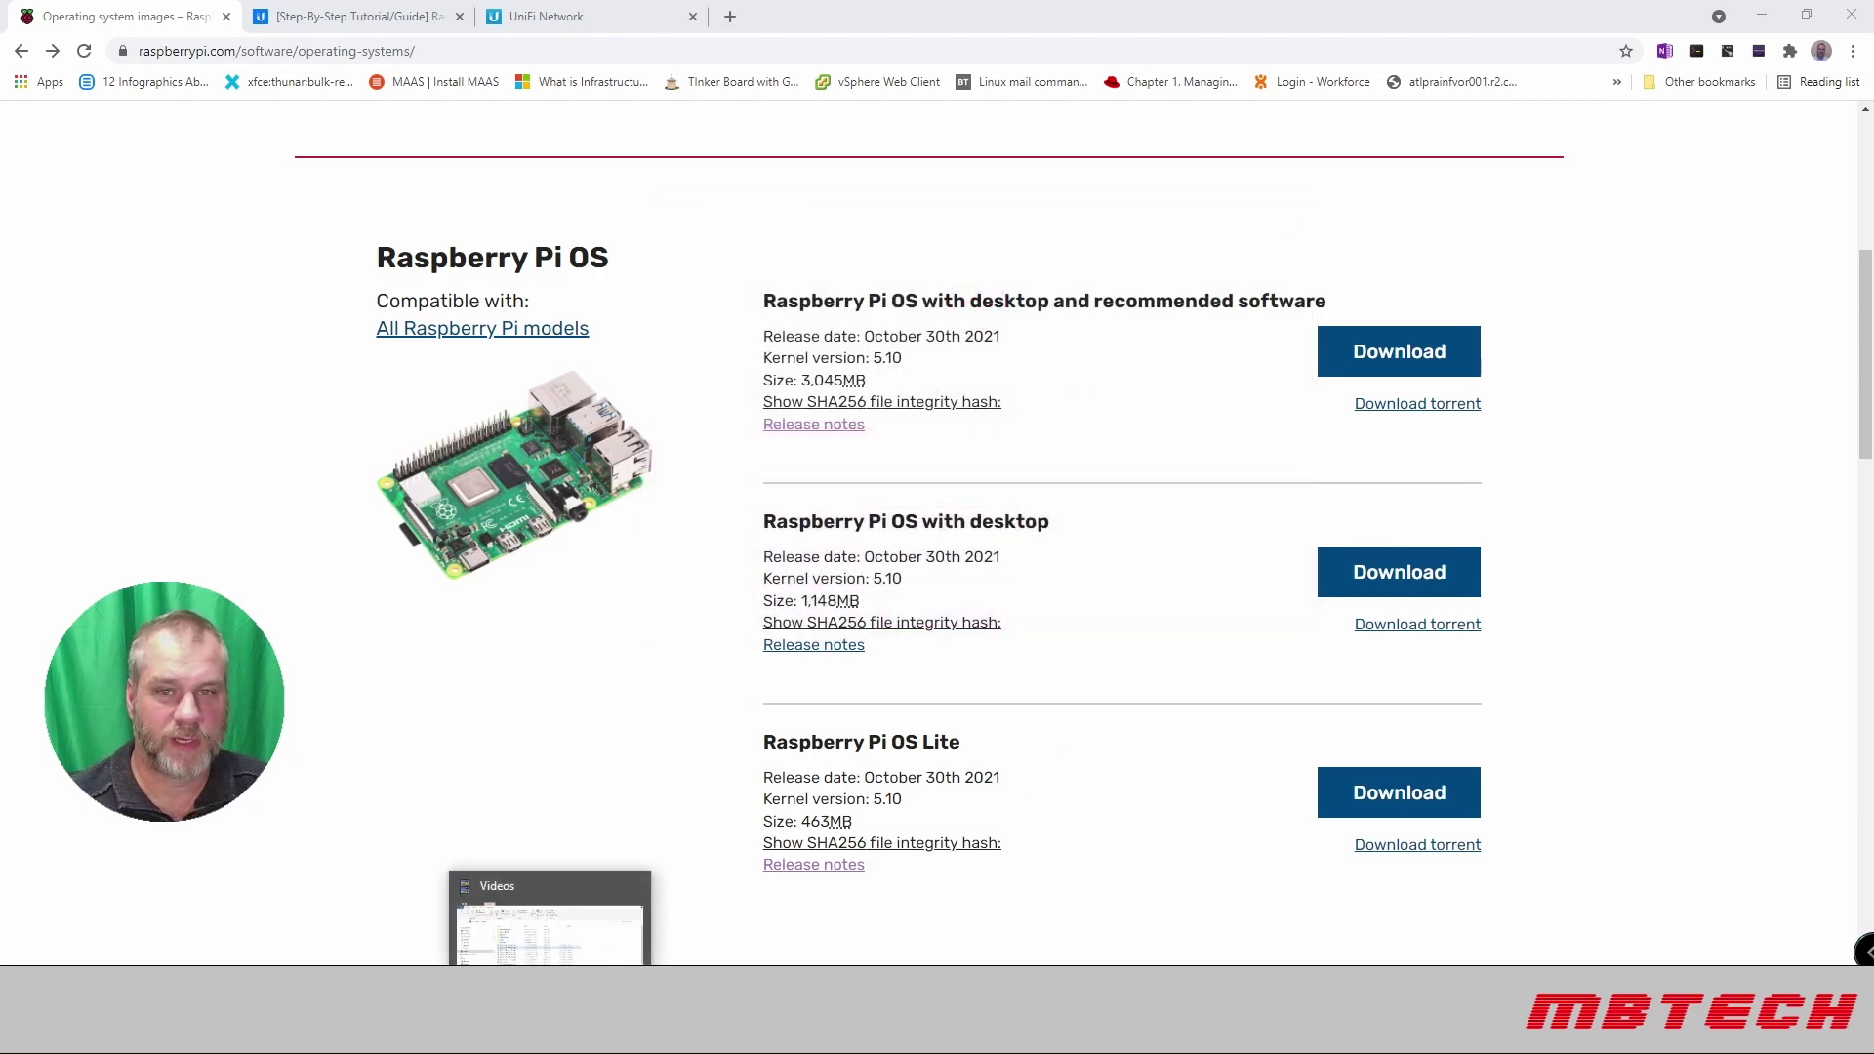
left_click(549, 927)
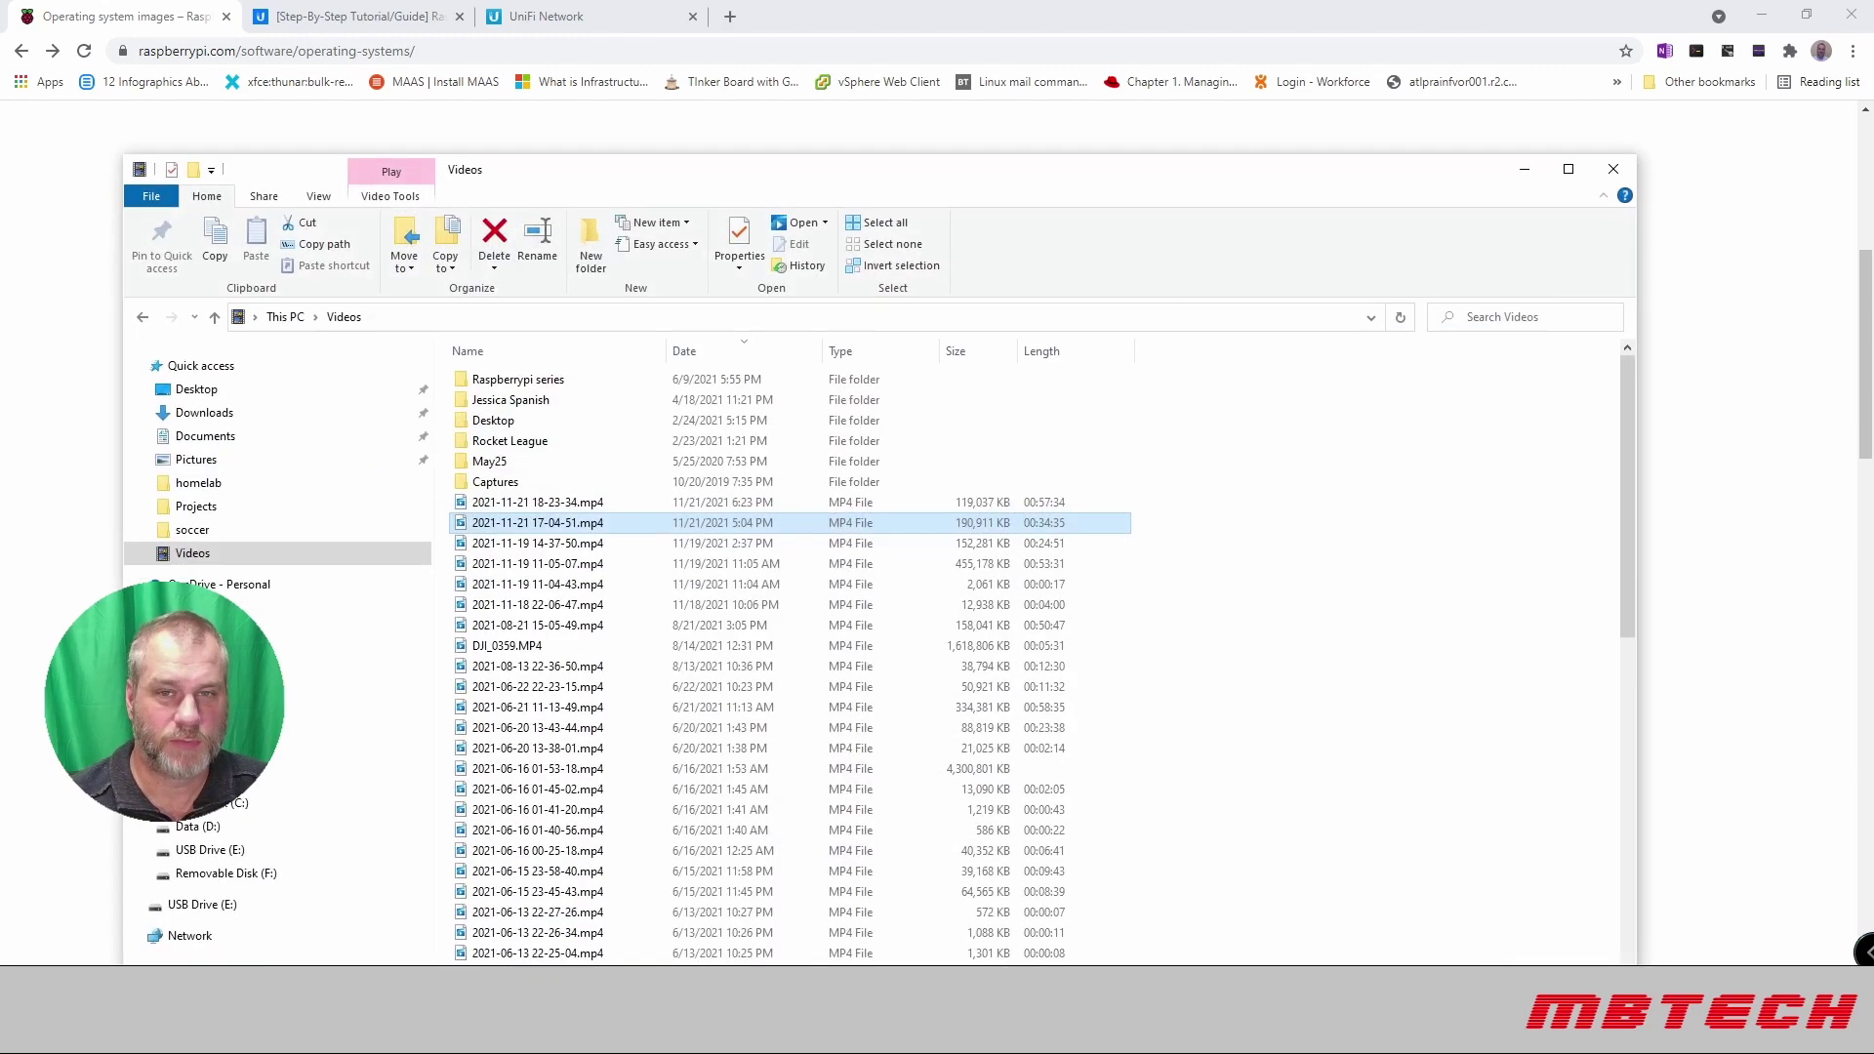
left_click(236, 852)
scroll(727, 615, "down", 4)
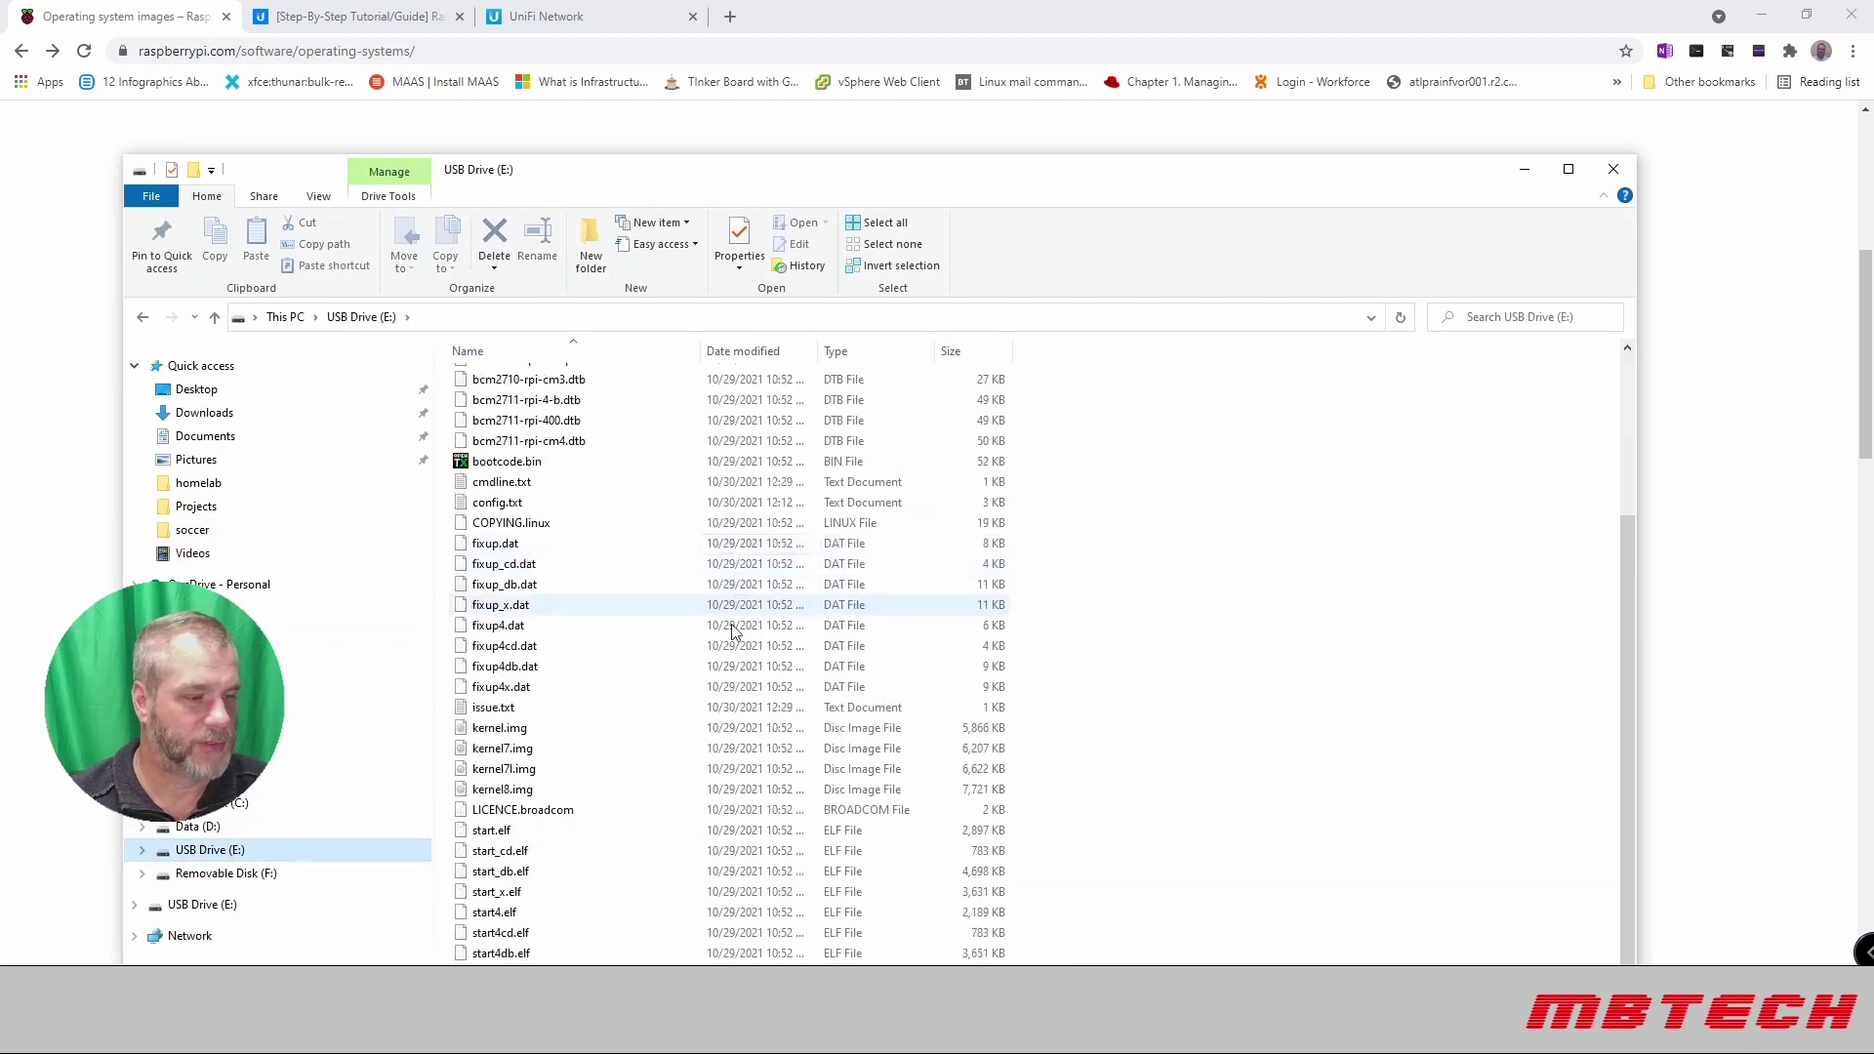
scroll(732, 632, "up", 3)
scroll(732, 632, "down", 3)
scroll(1015, 641, "up", 3)
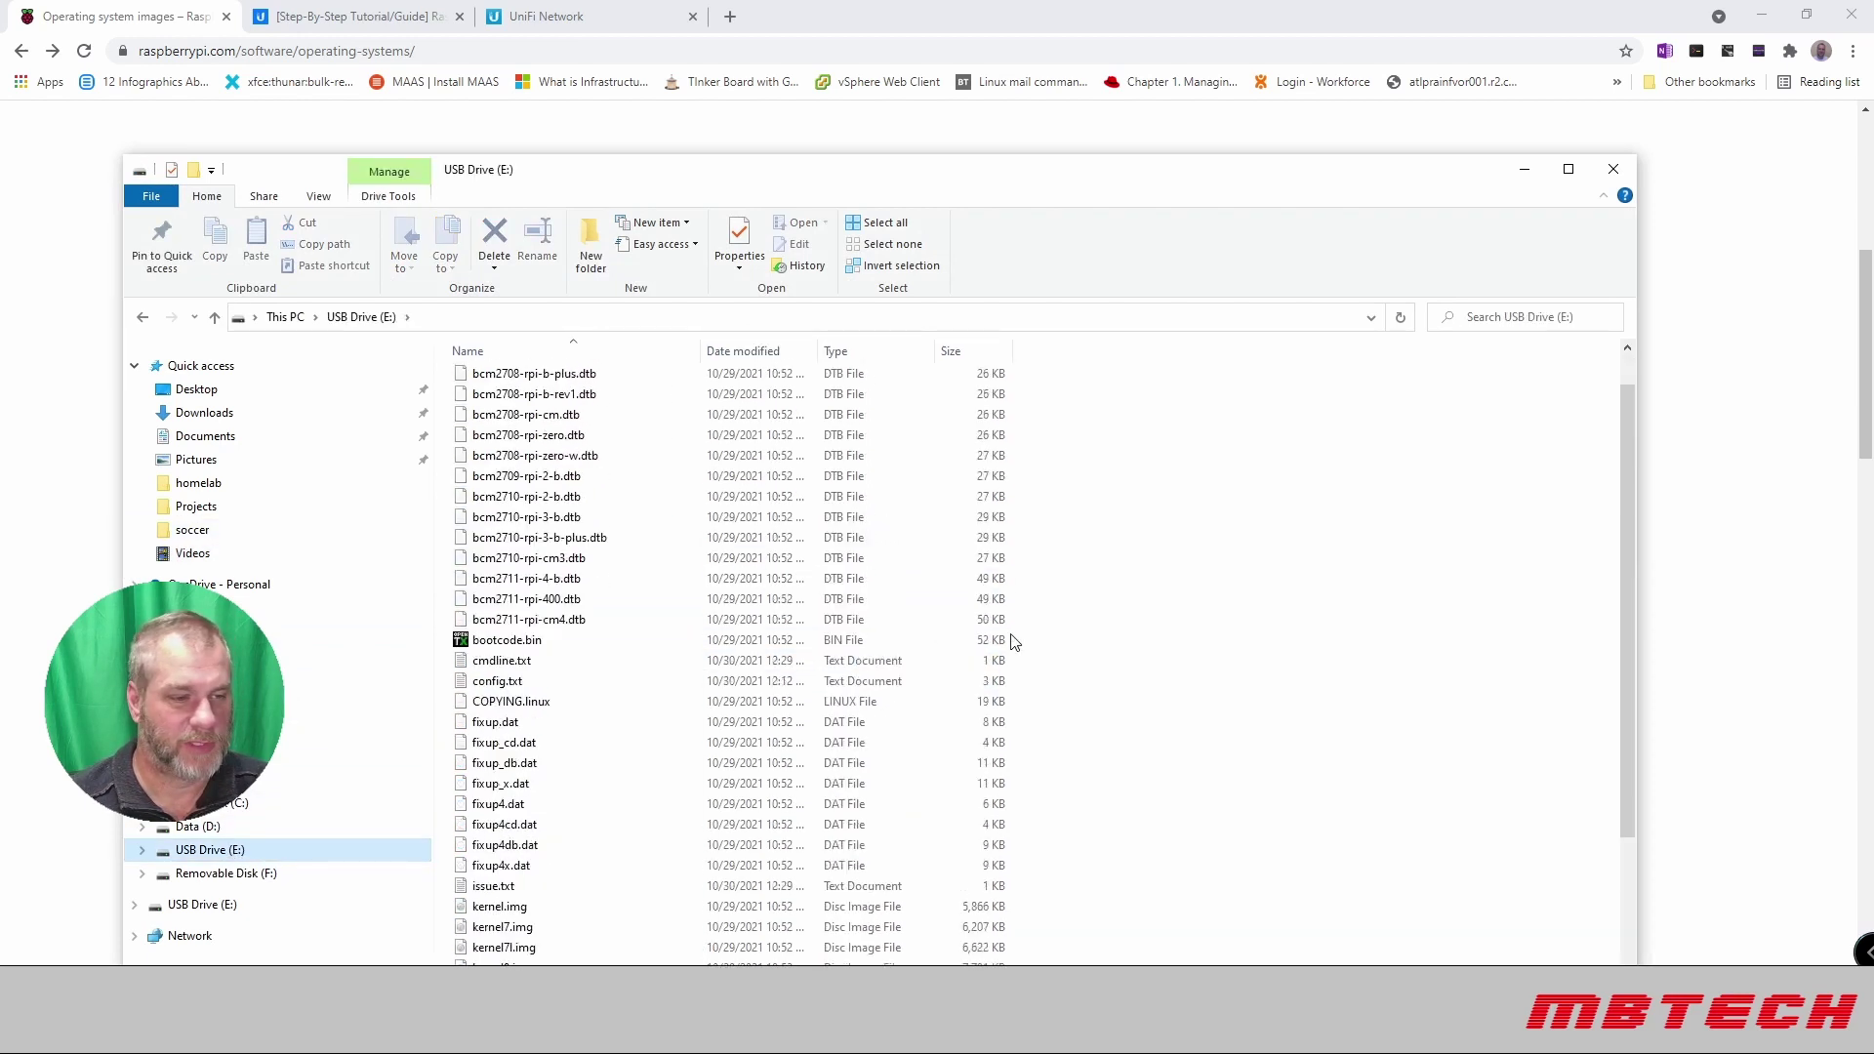
scroll(1014, 641, "up", 1)
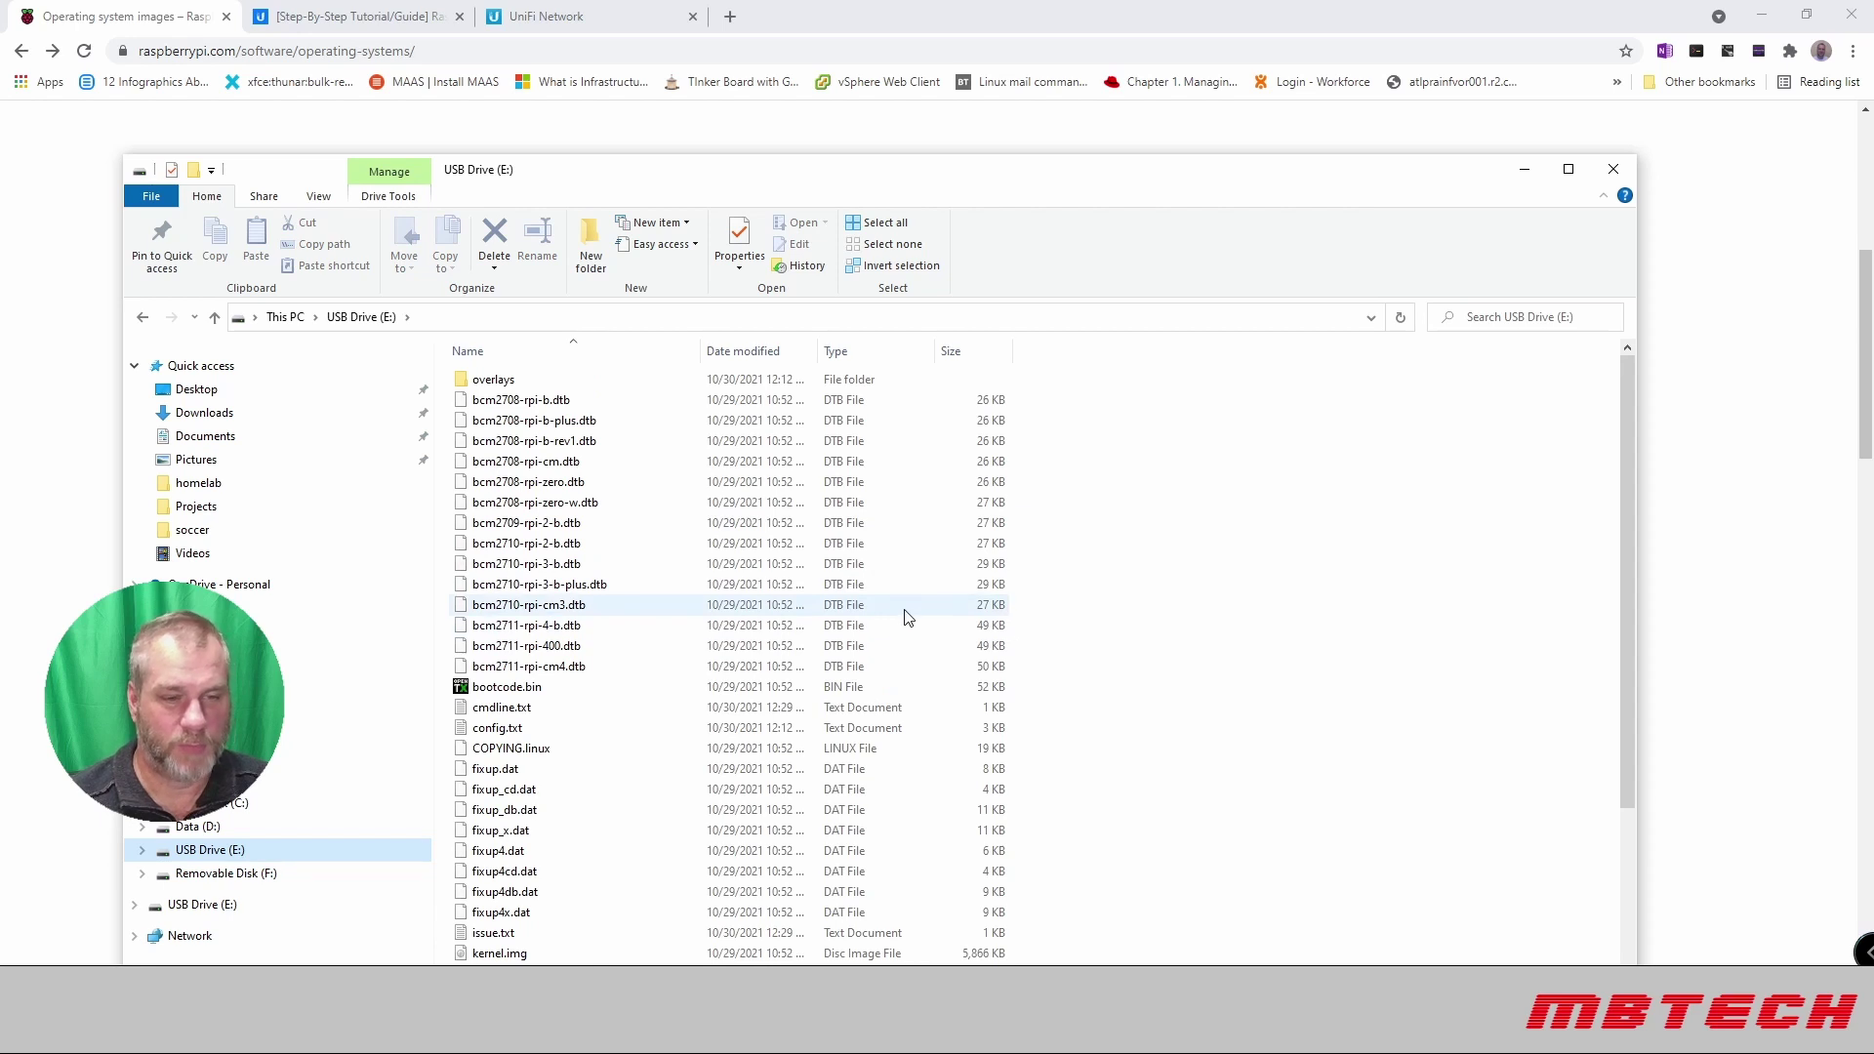
scroll(1210, 705, "down", 4)
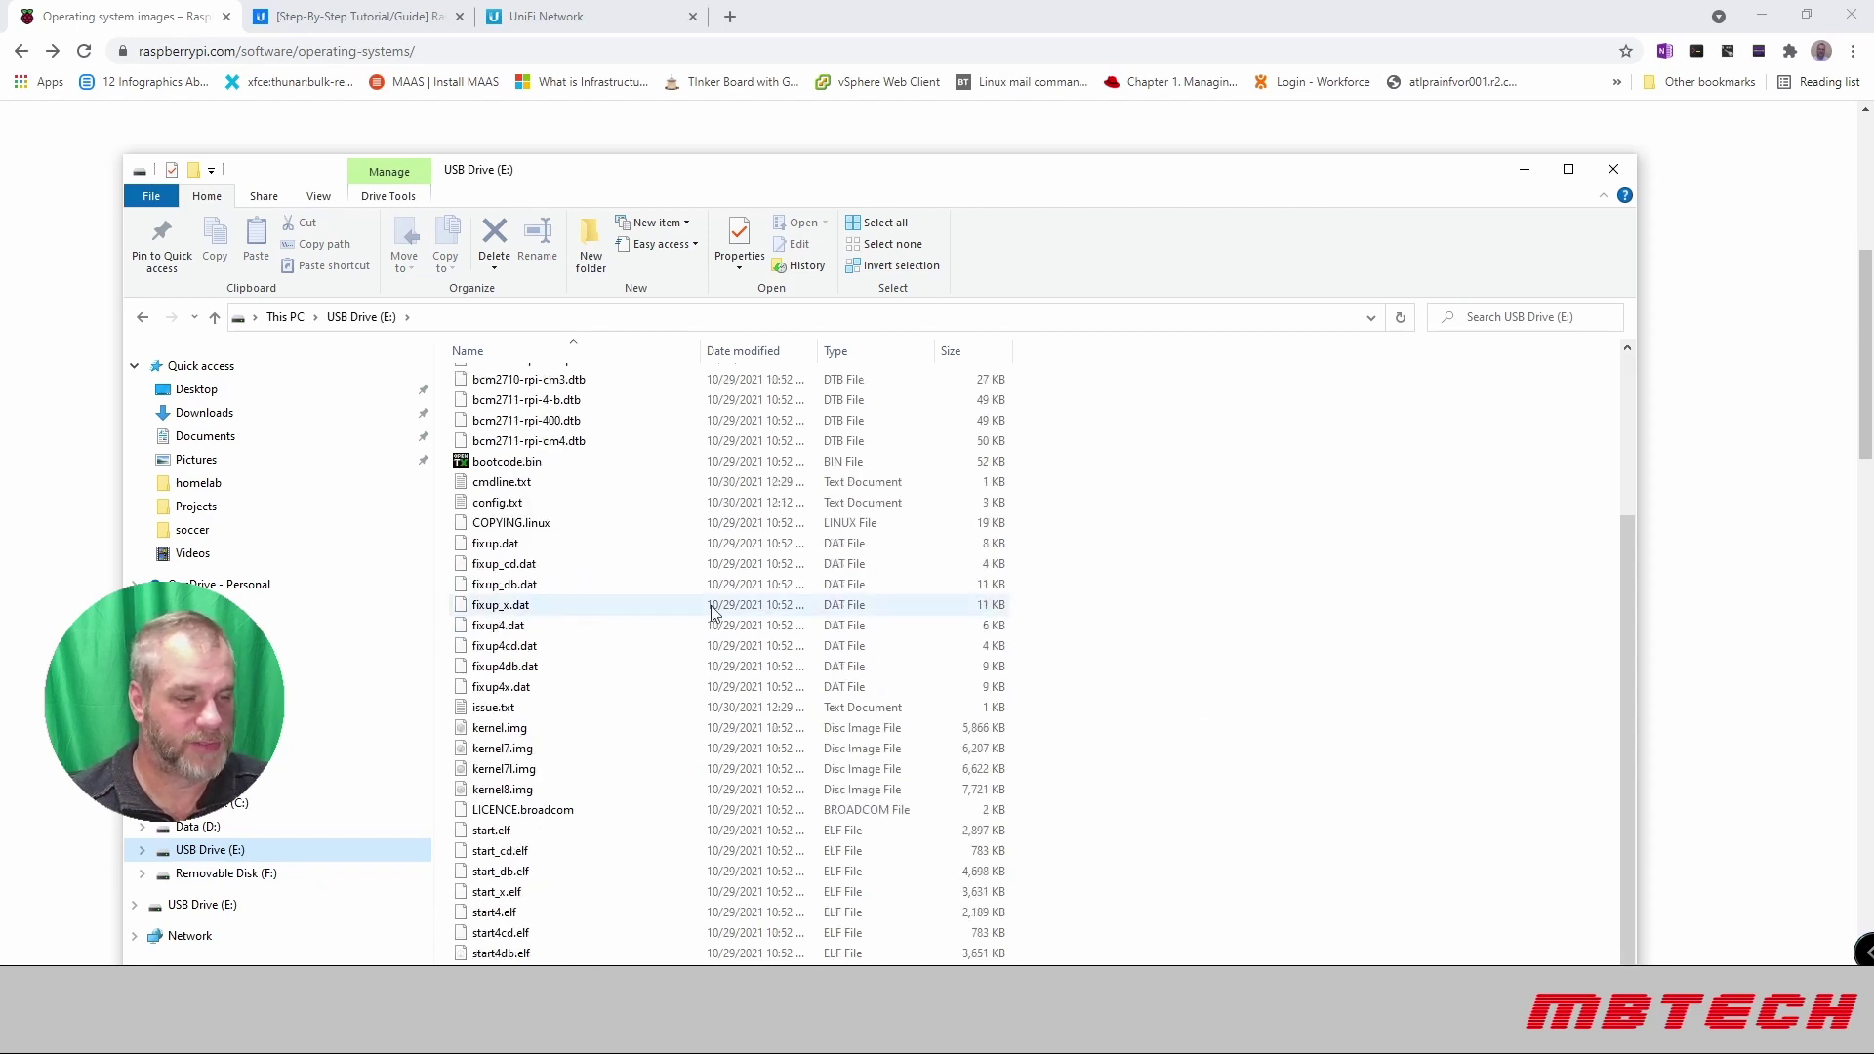
Step: Create a new text document on the drive without the .txt extension, then close Explorer
right_click(1075, 616)
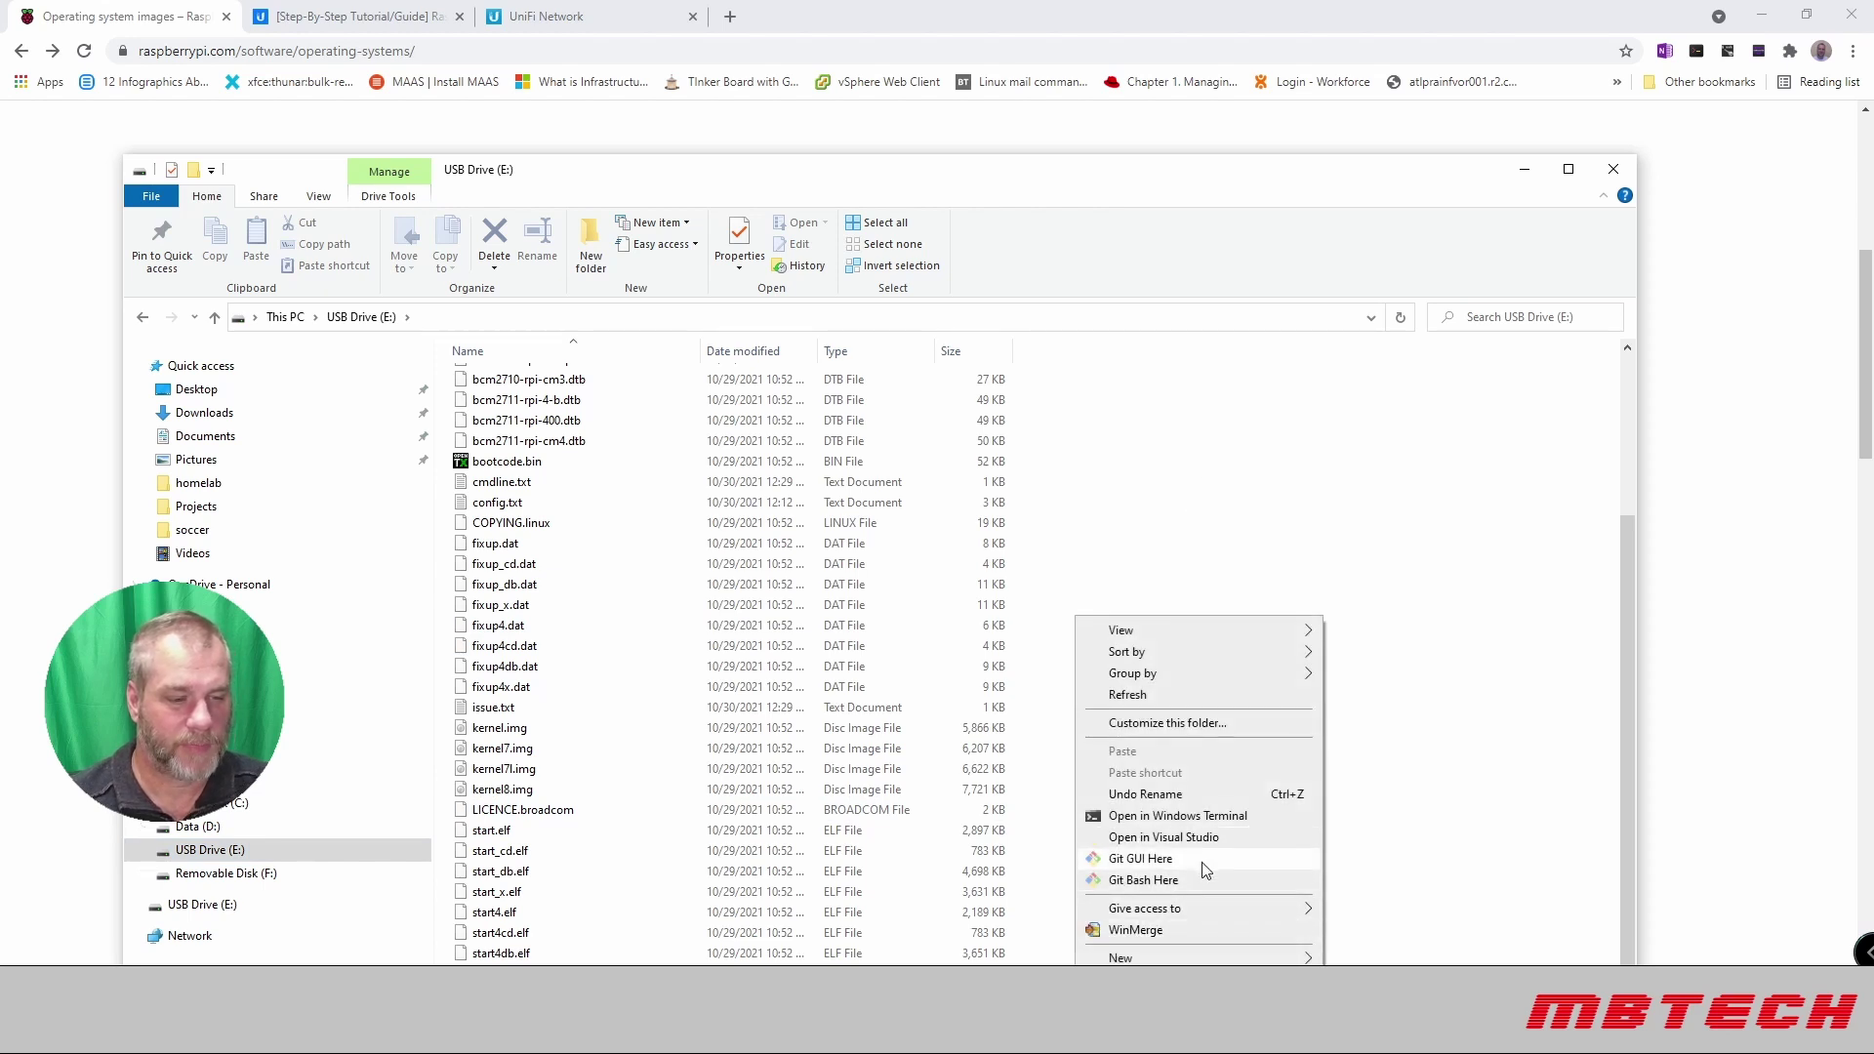
mouse_move(1234, 962)
left_click(1390, 912)
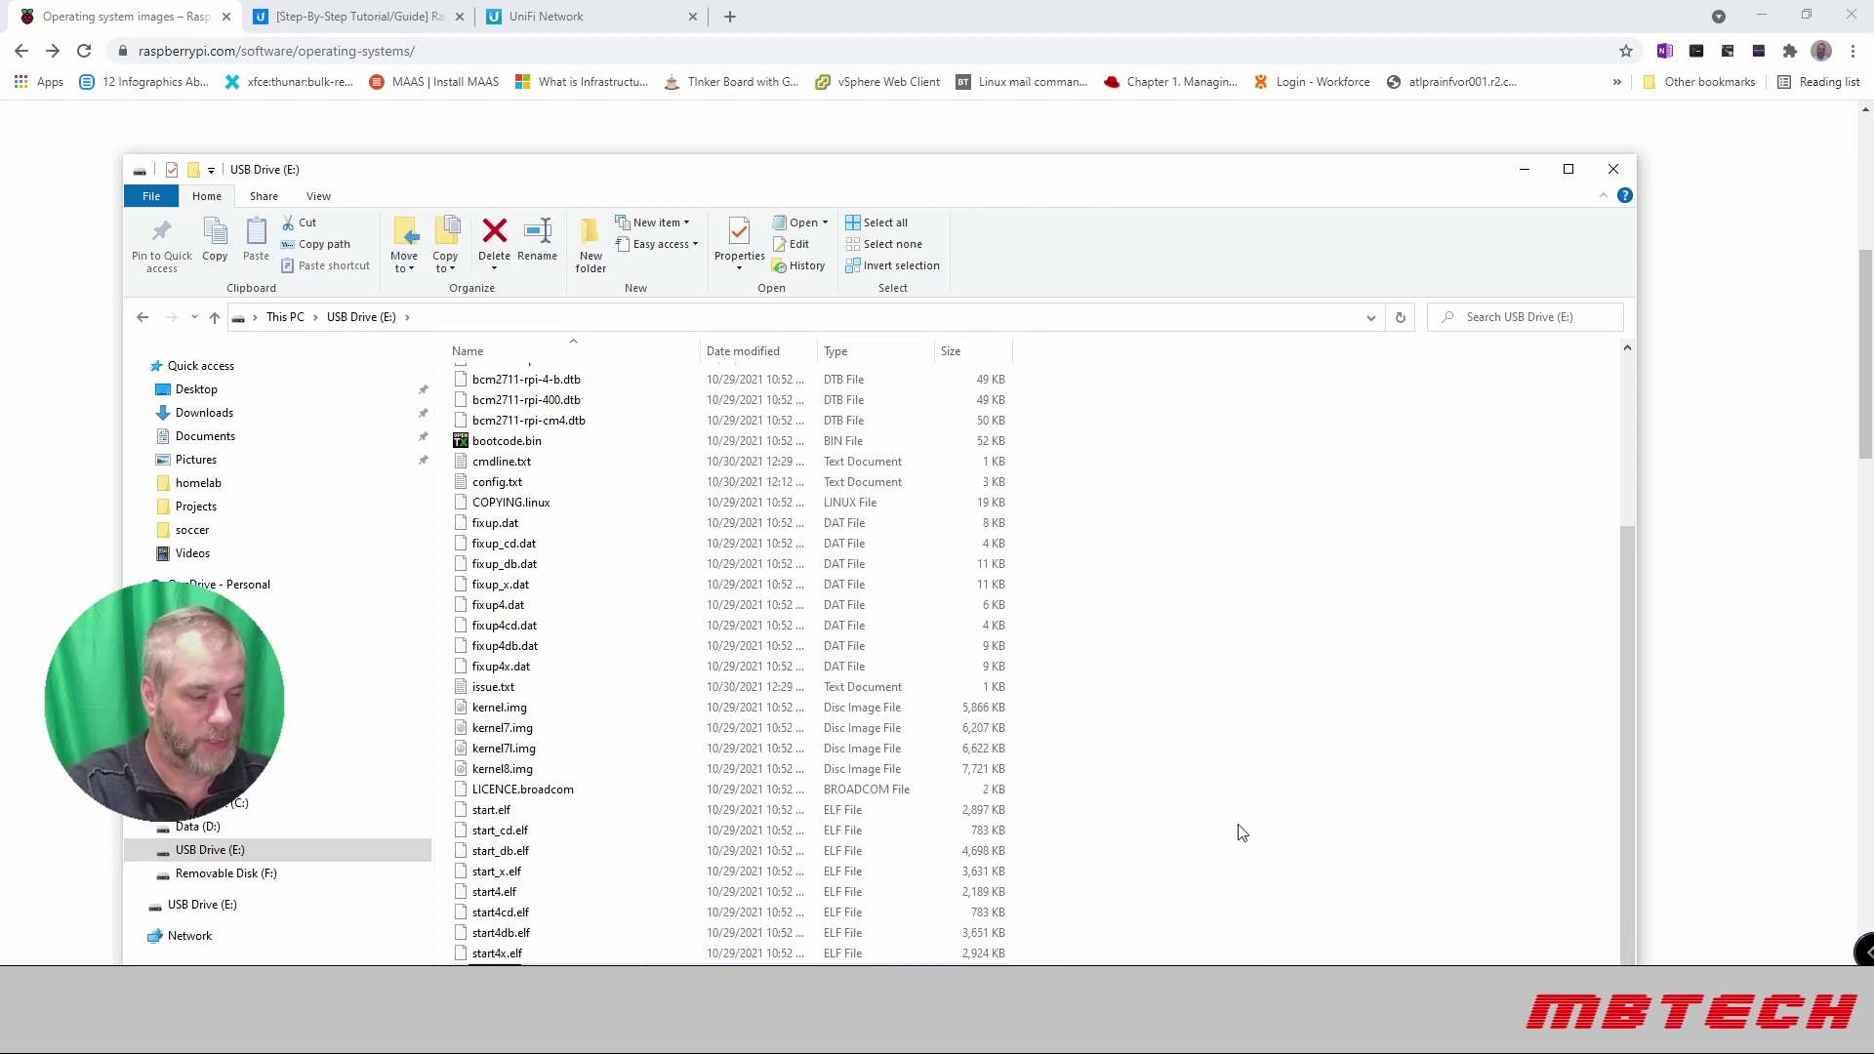
key("Return")
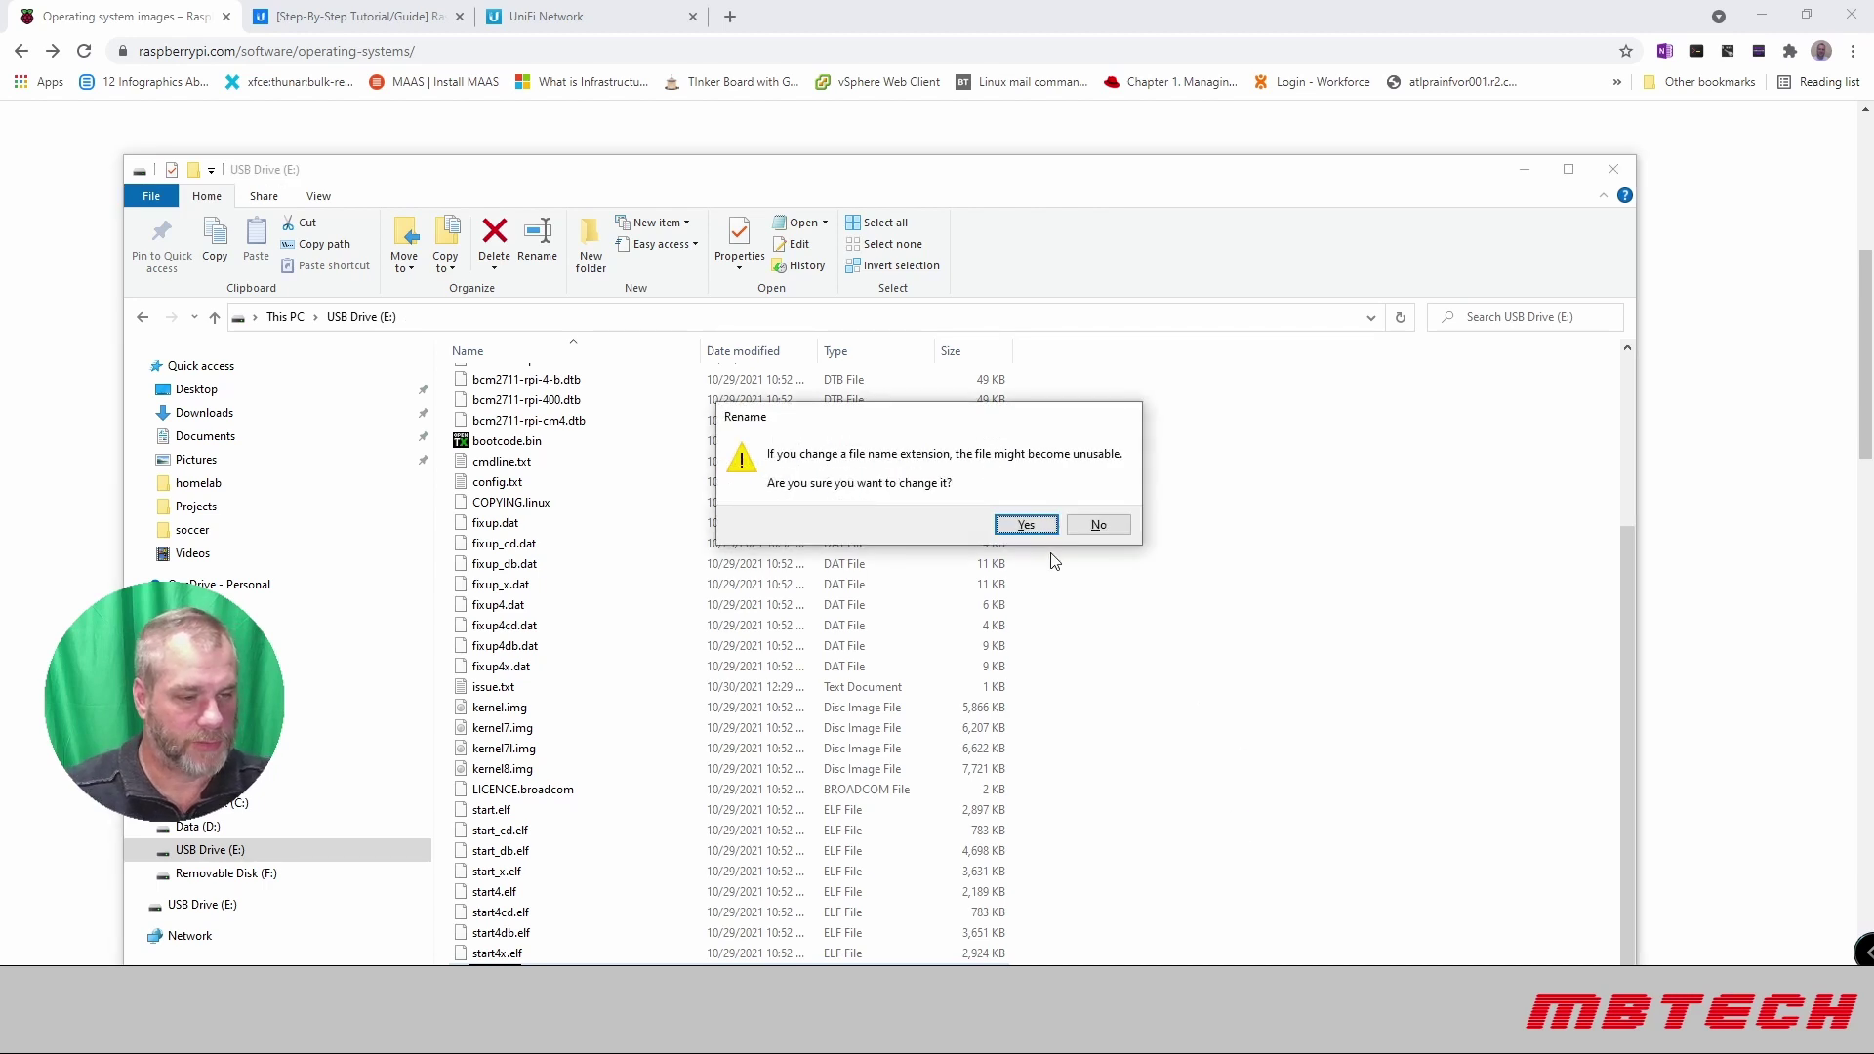
left_click(1036, 527)
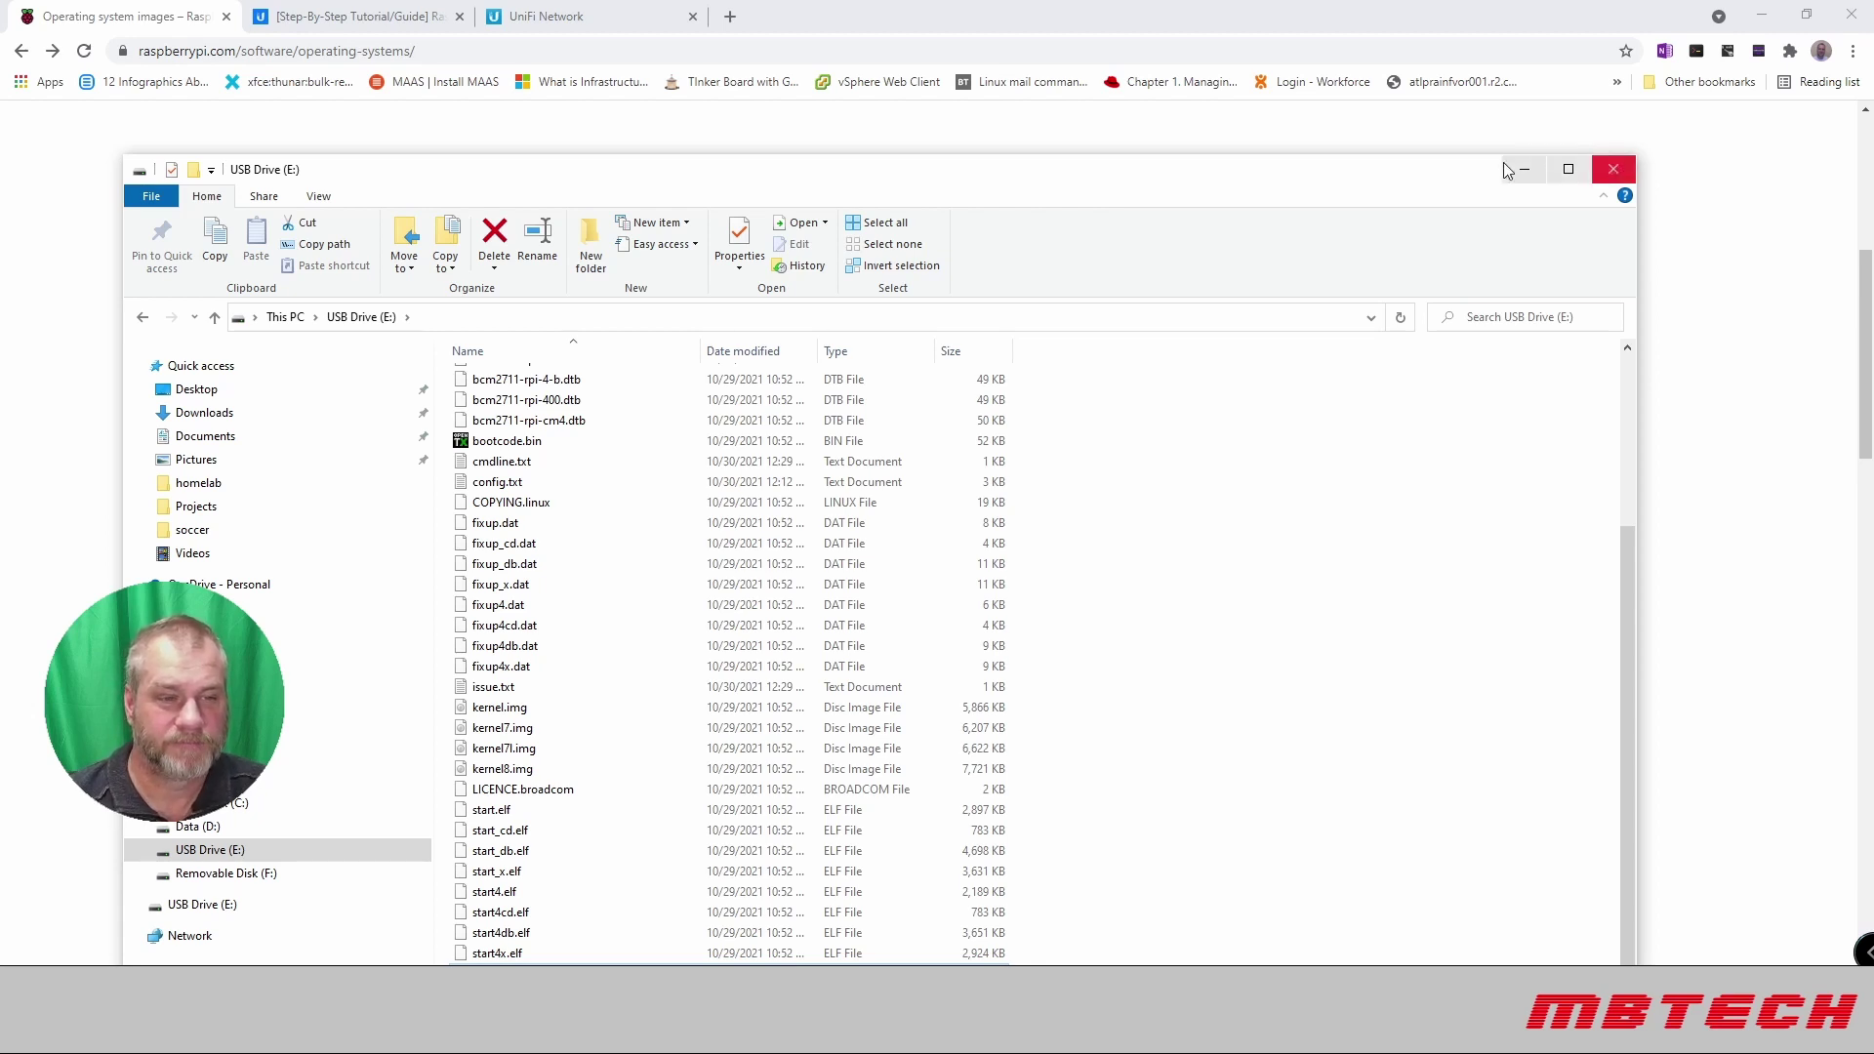
left_click(1613, 166)
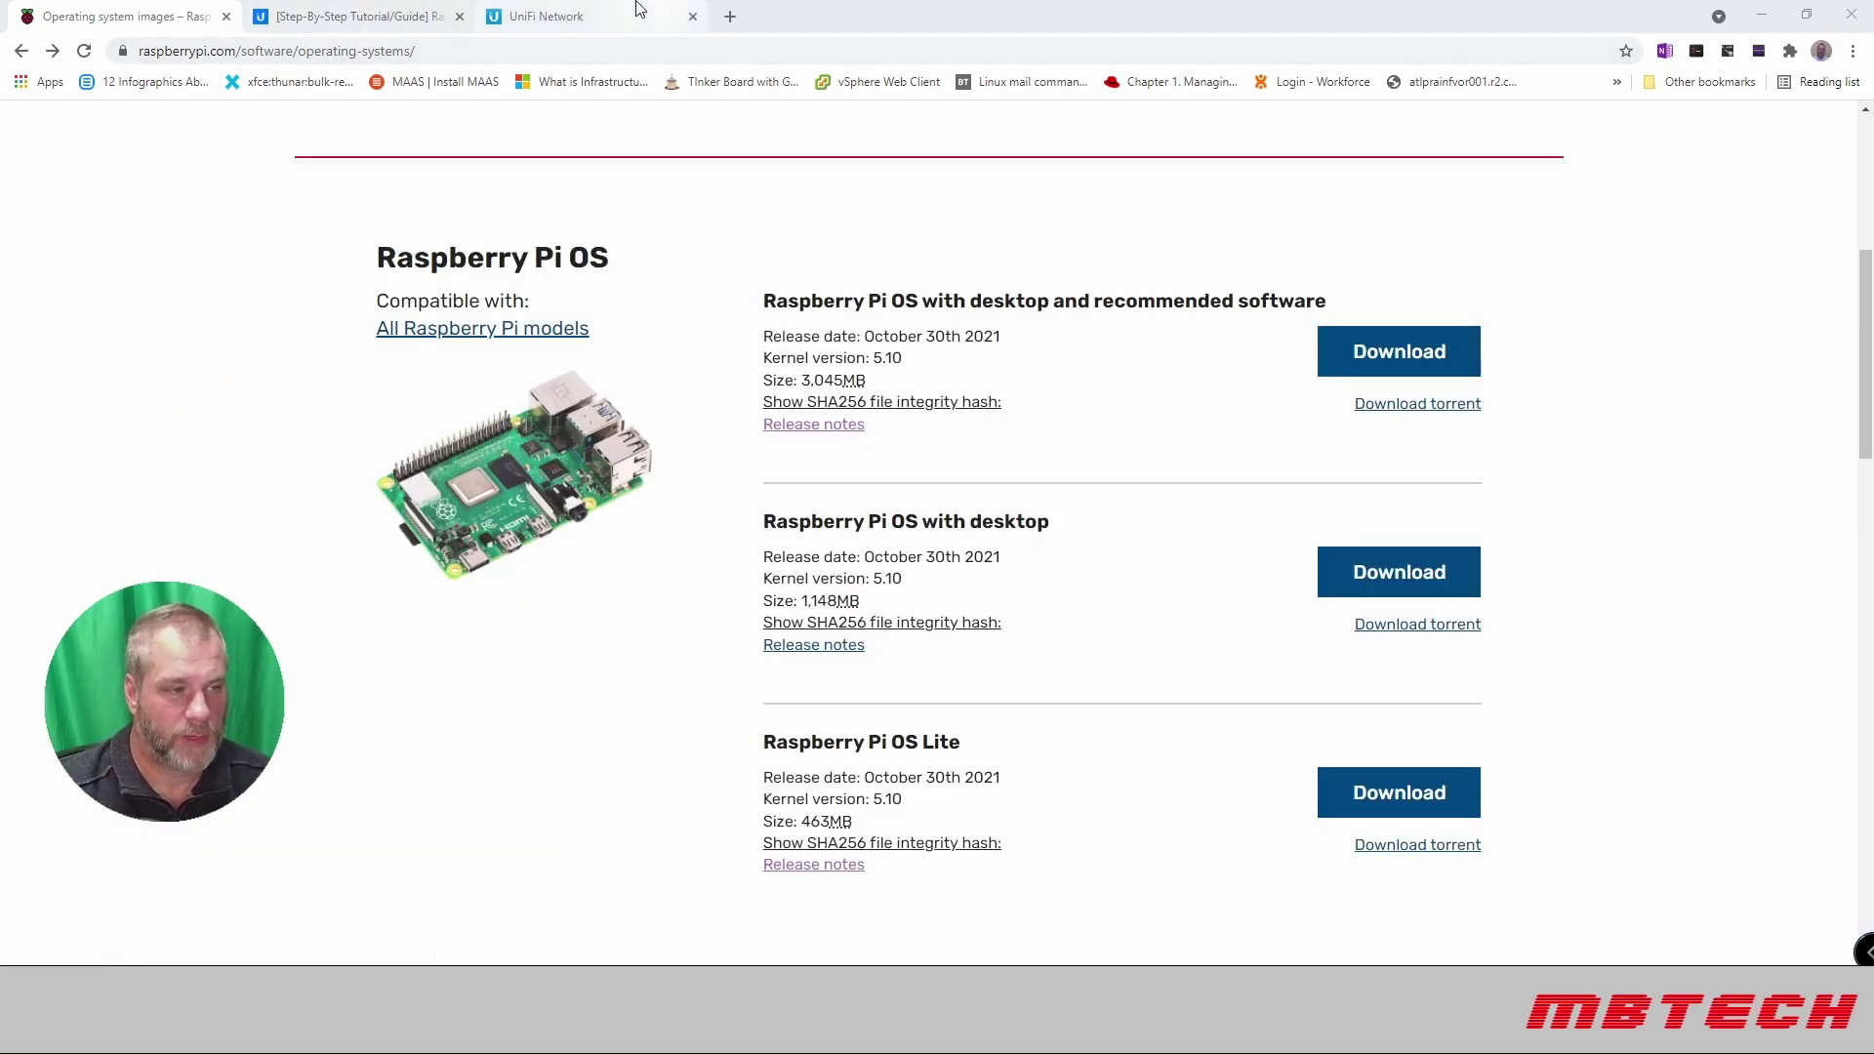
Step: Refresh UniFi Network's client list and check the raspberrypi client's IP, 192.168.1.231
left_click(571, 16)
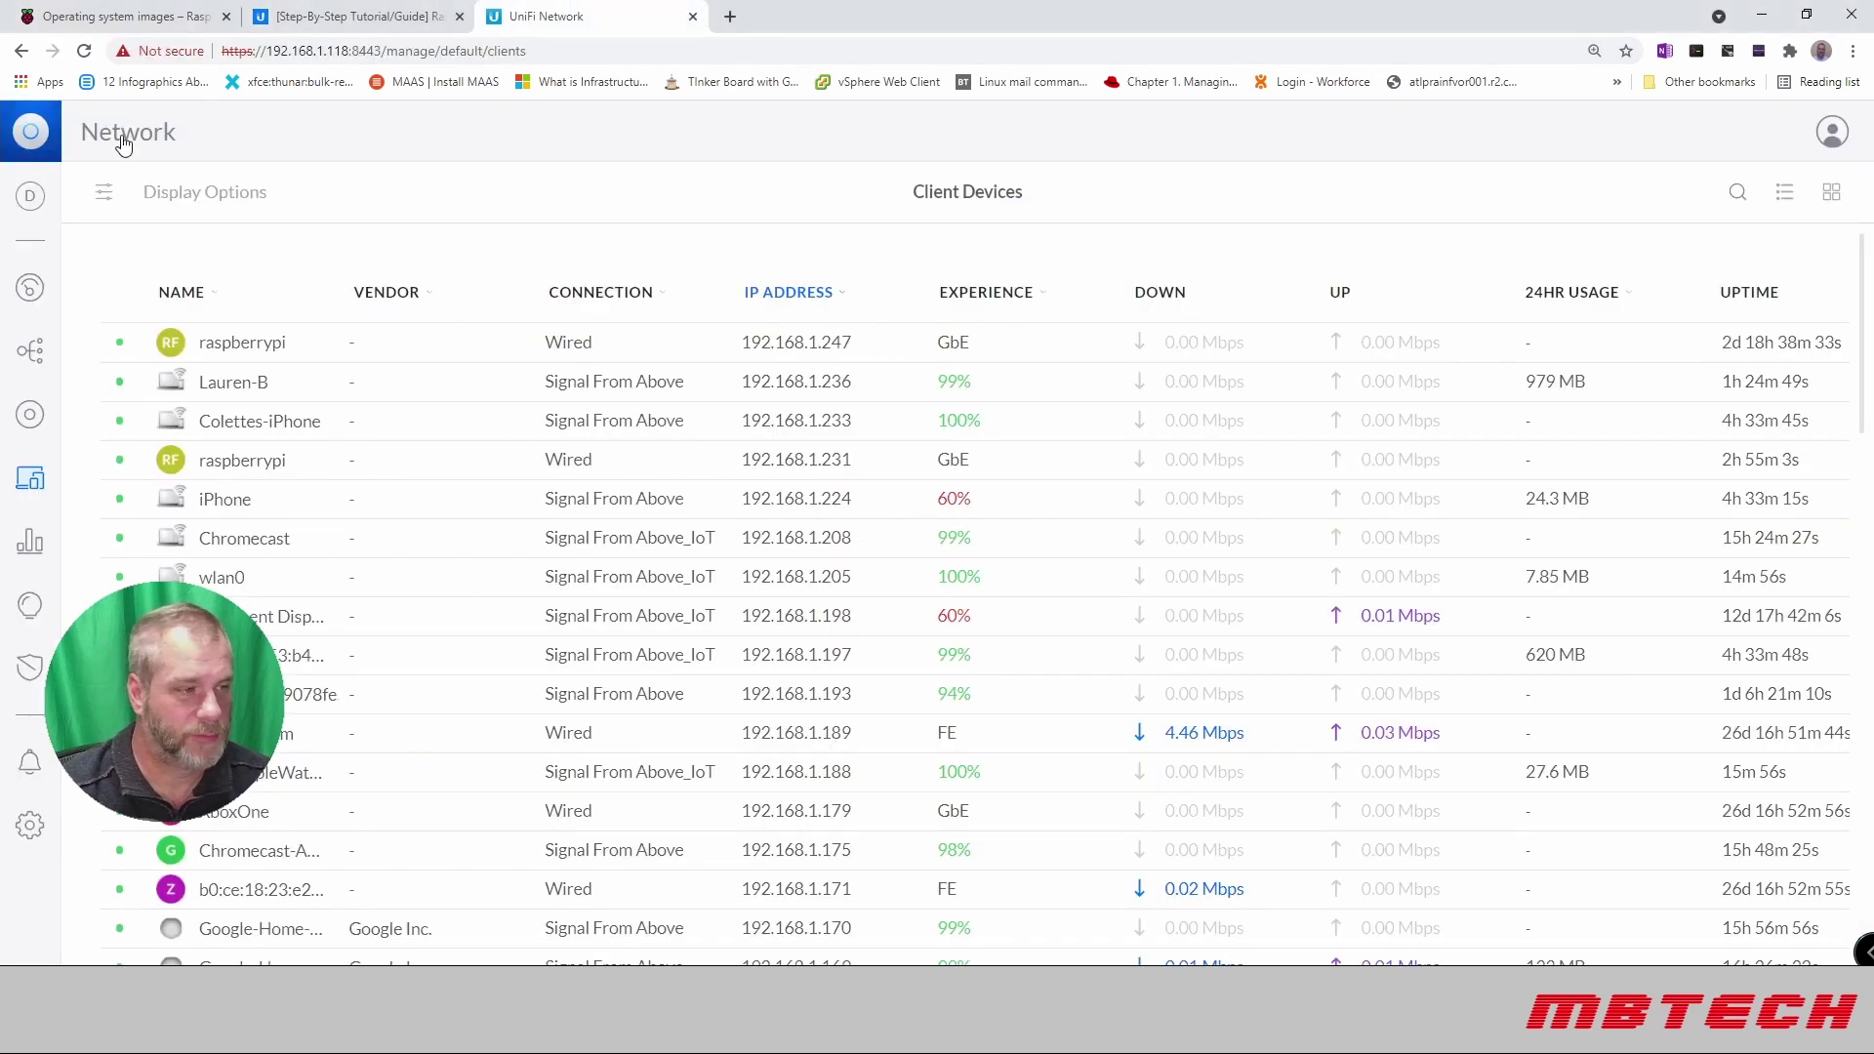
left_click(84, 50)
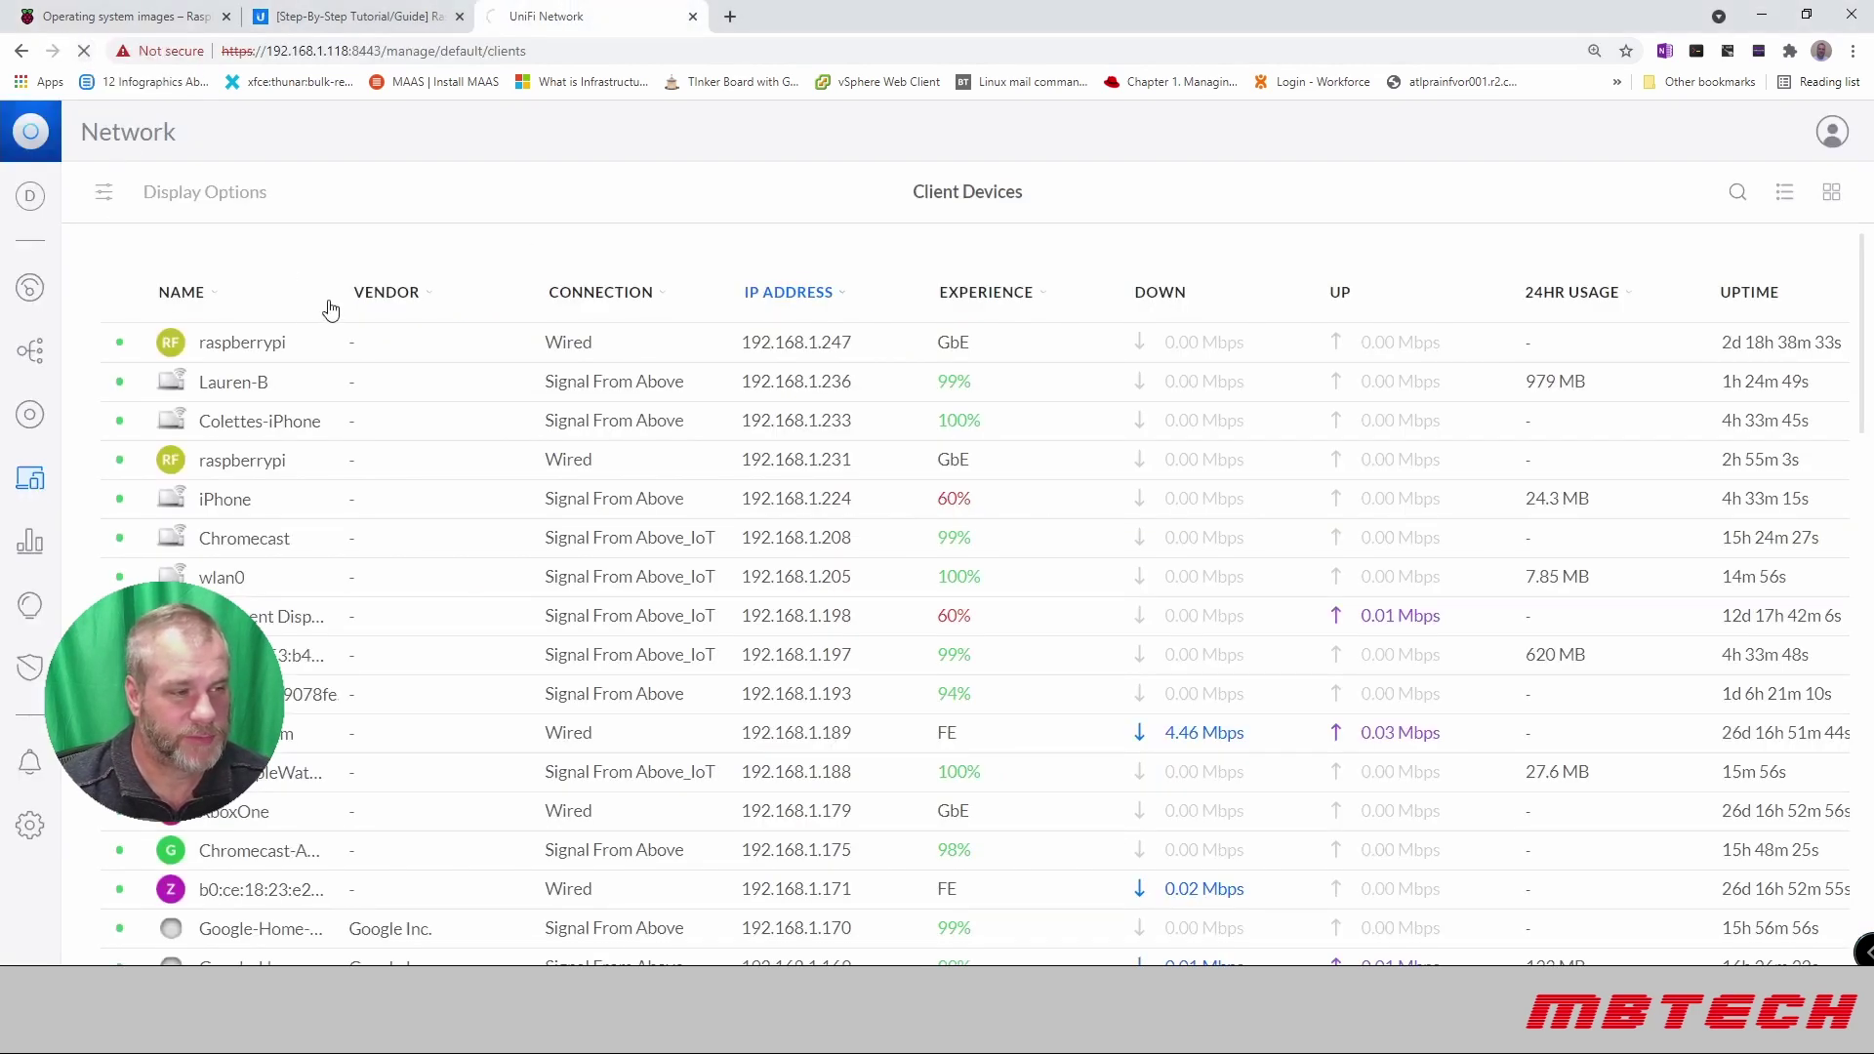
left_click(242, 461)
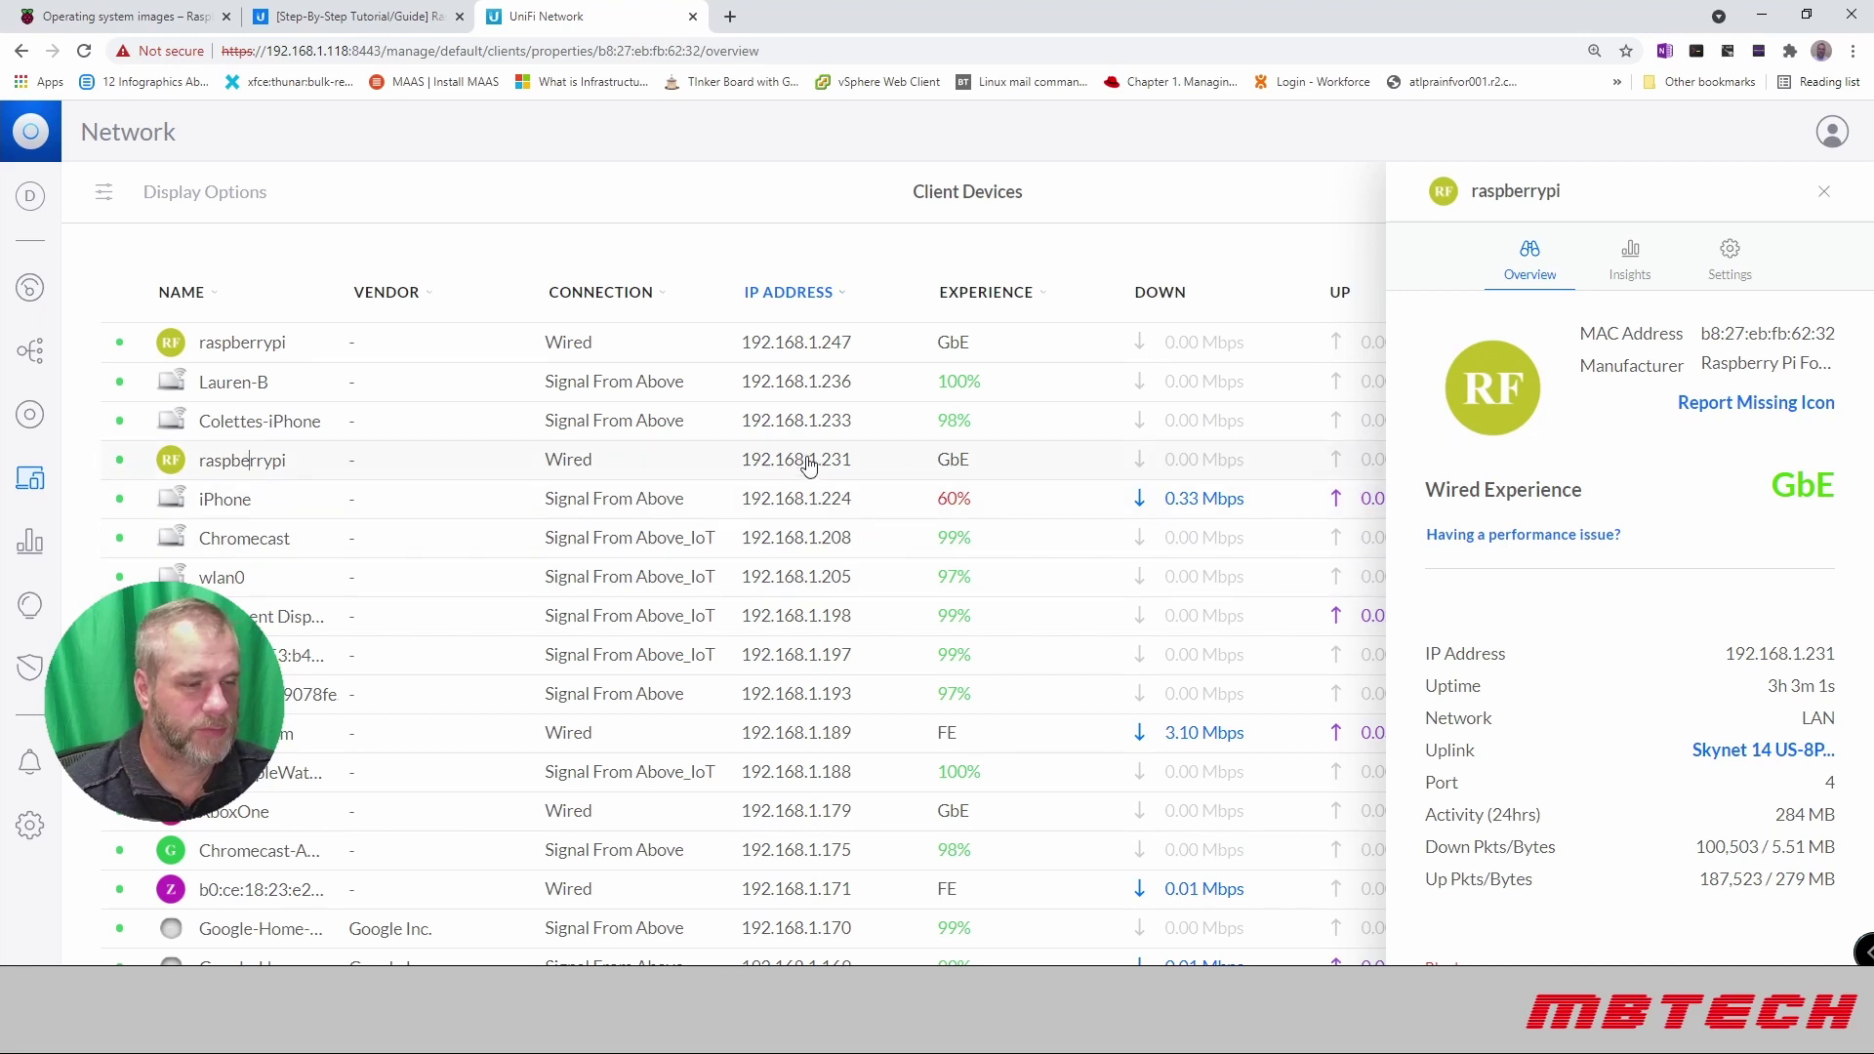
left_click(1823, 191)
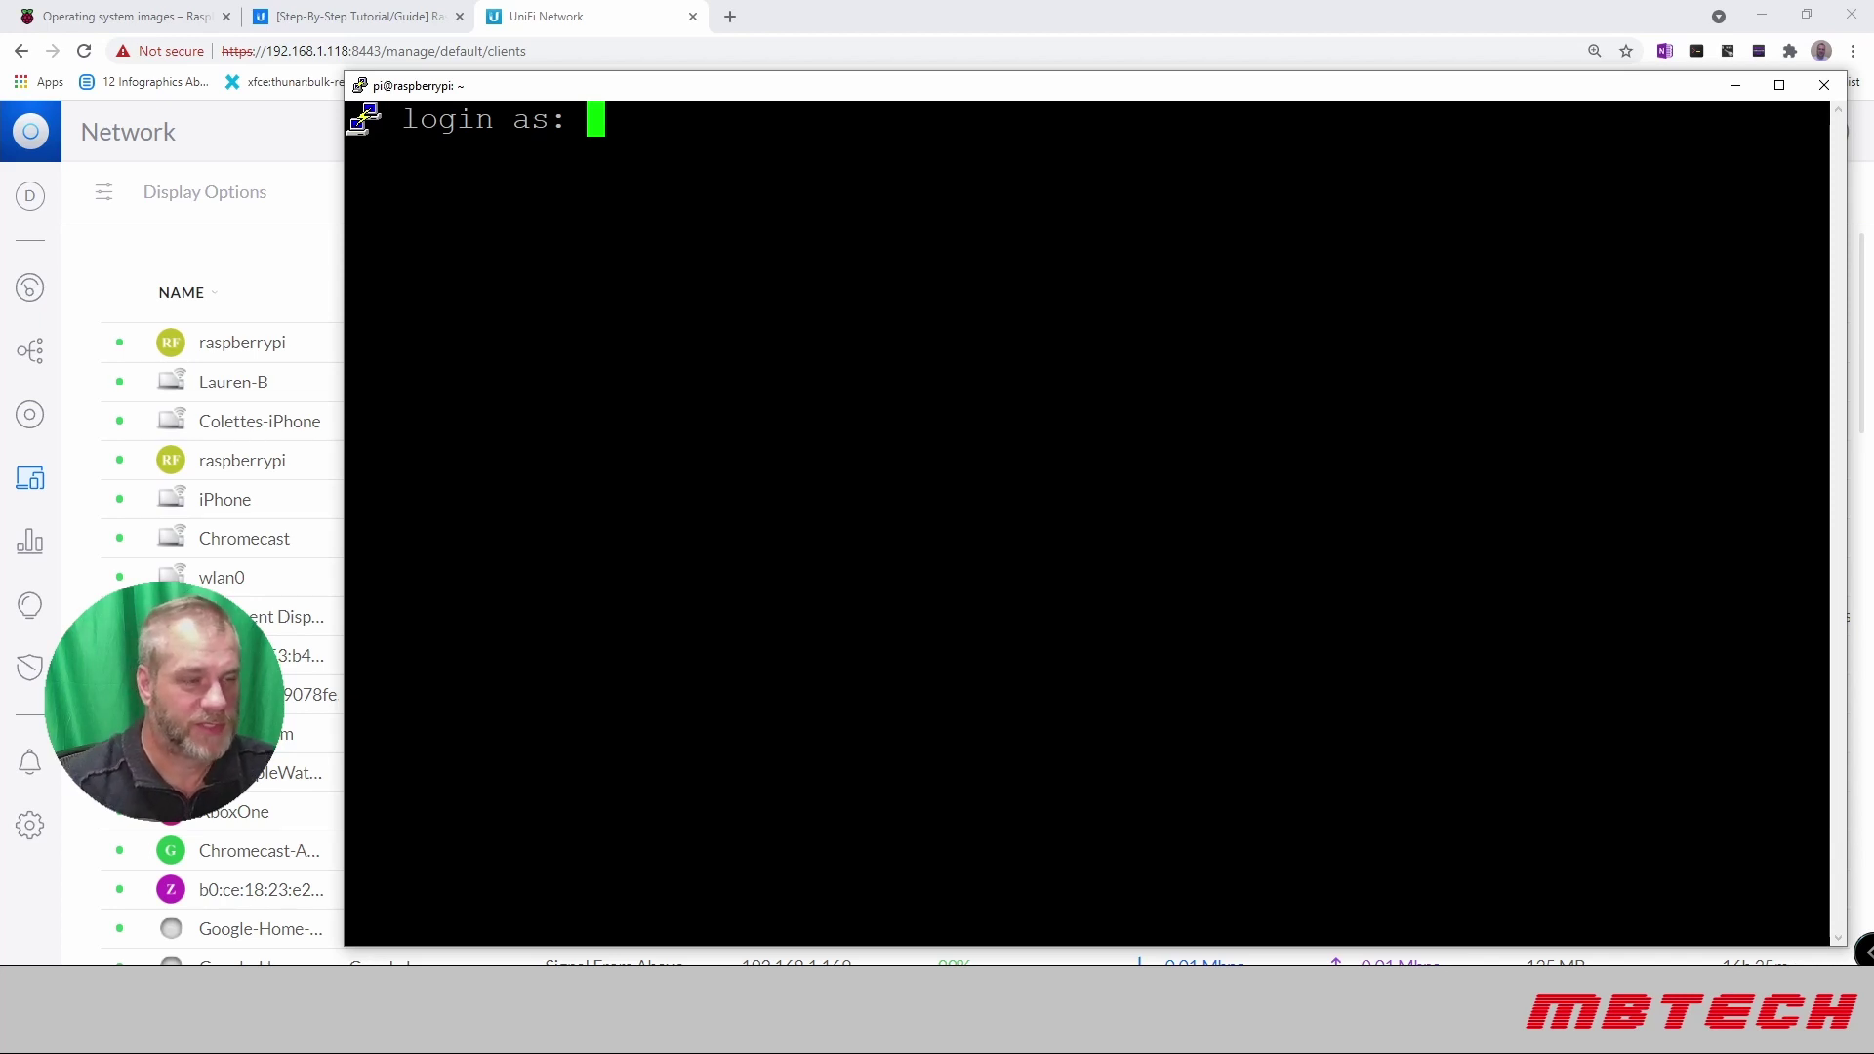
Step: Log in to the Raspberry Pi as pi with the default password
type("pi")
key("Return")
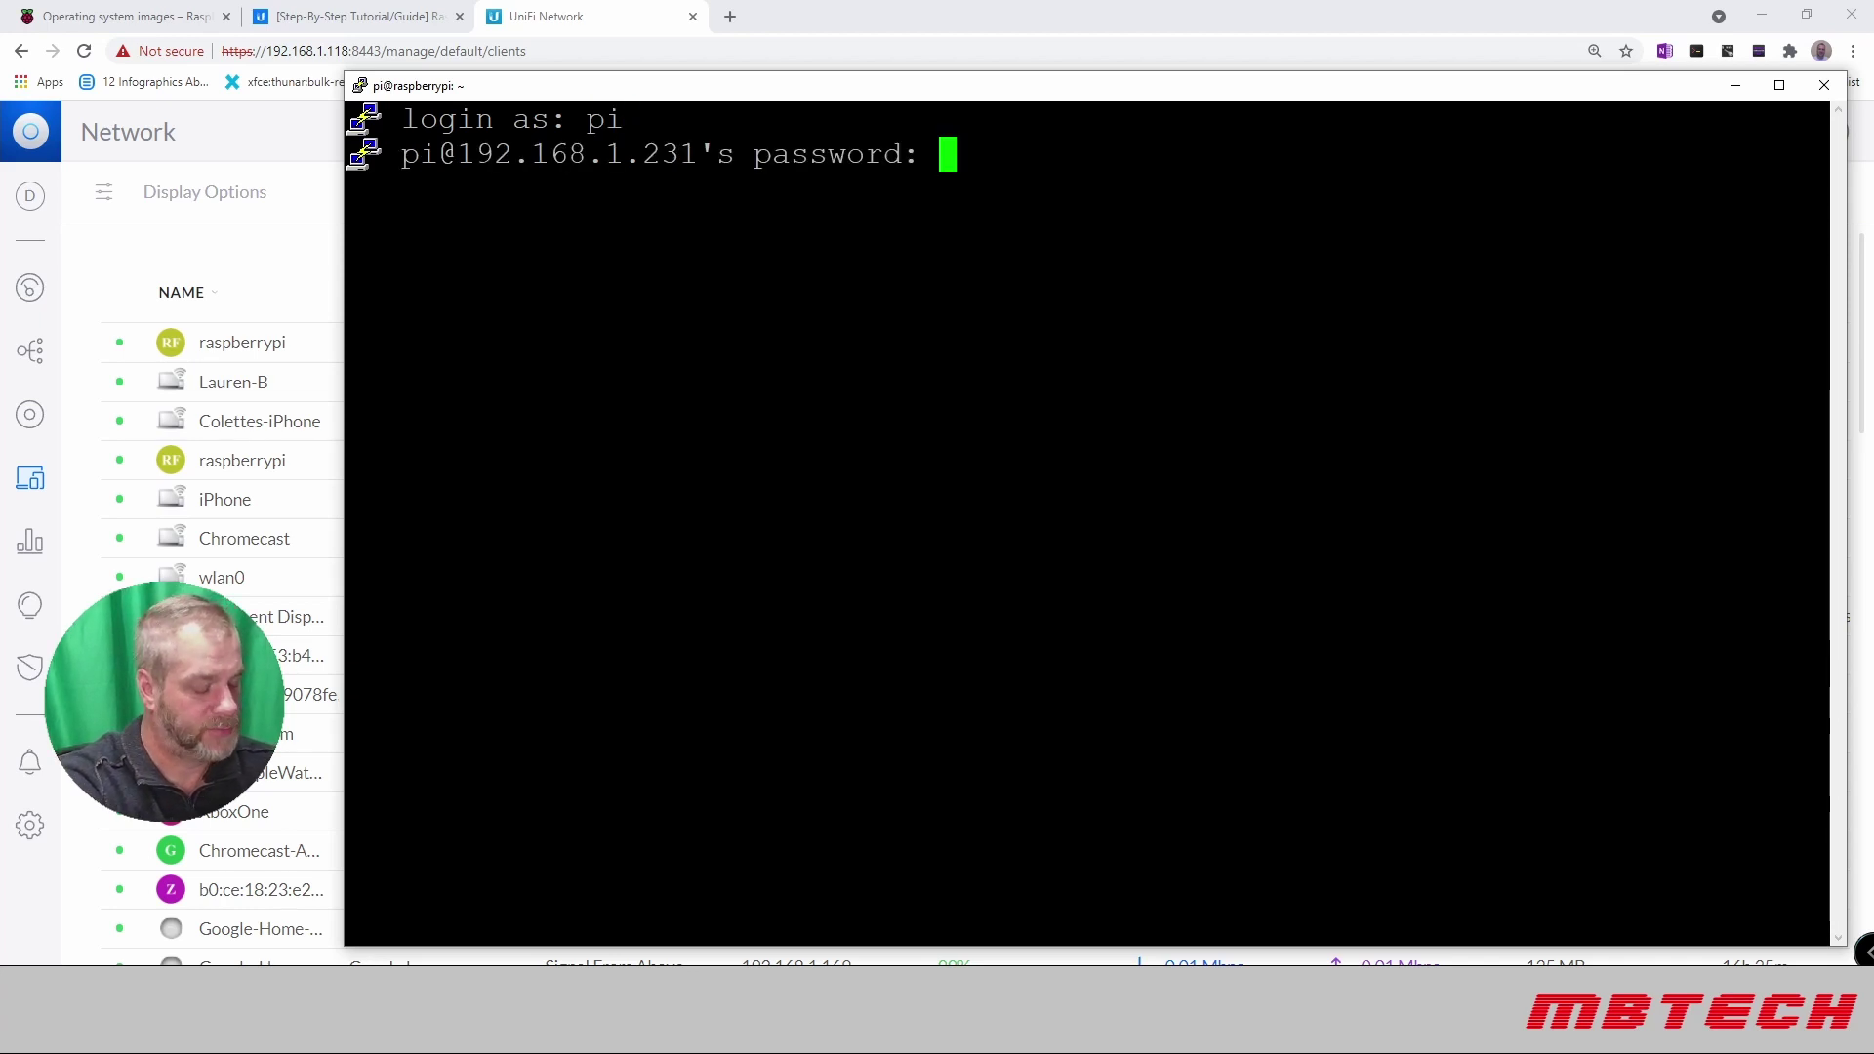
type("raspberry")
key("Return")
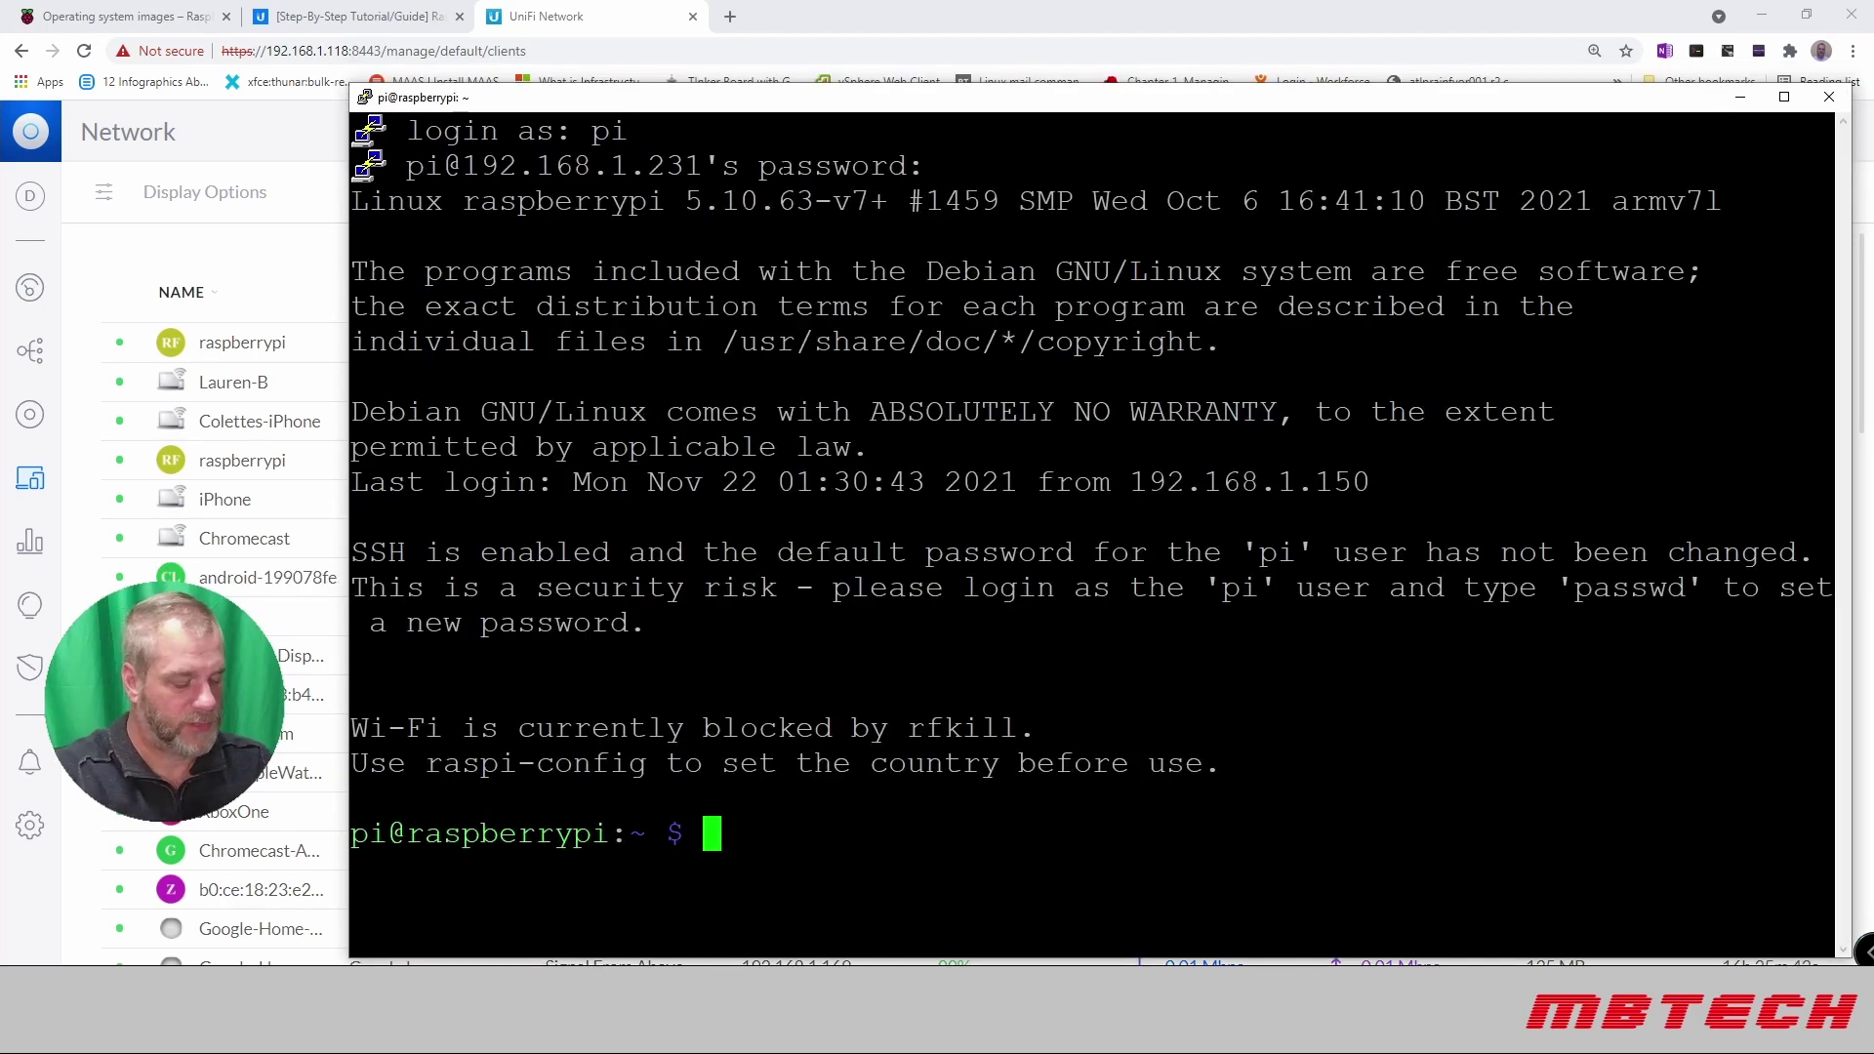
Step: Run passwd, entering the current password and the new password twice
type("passwd")
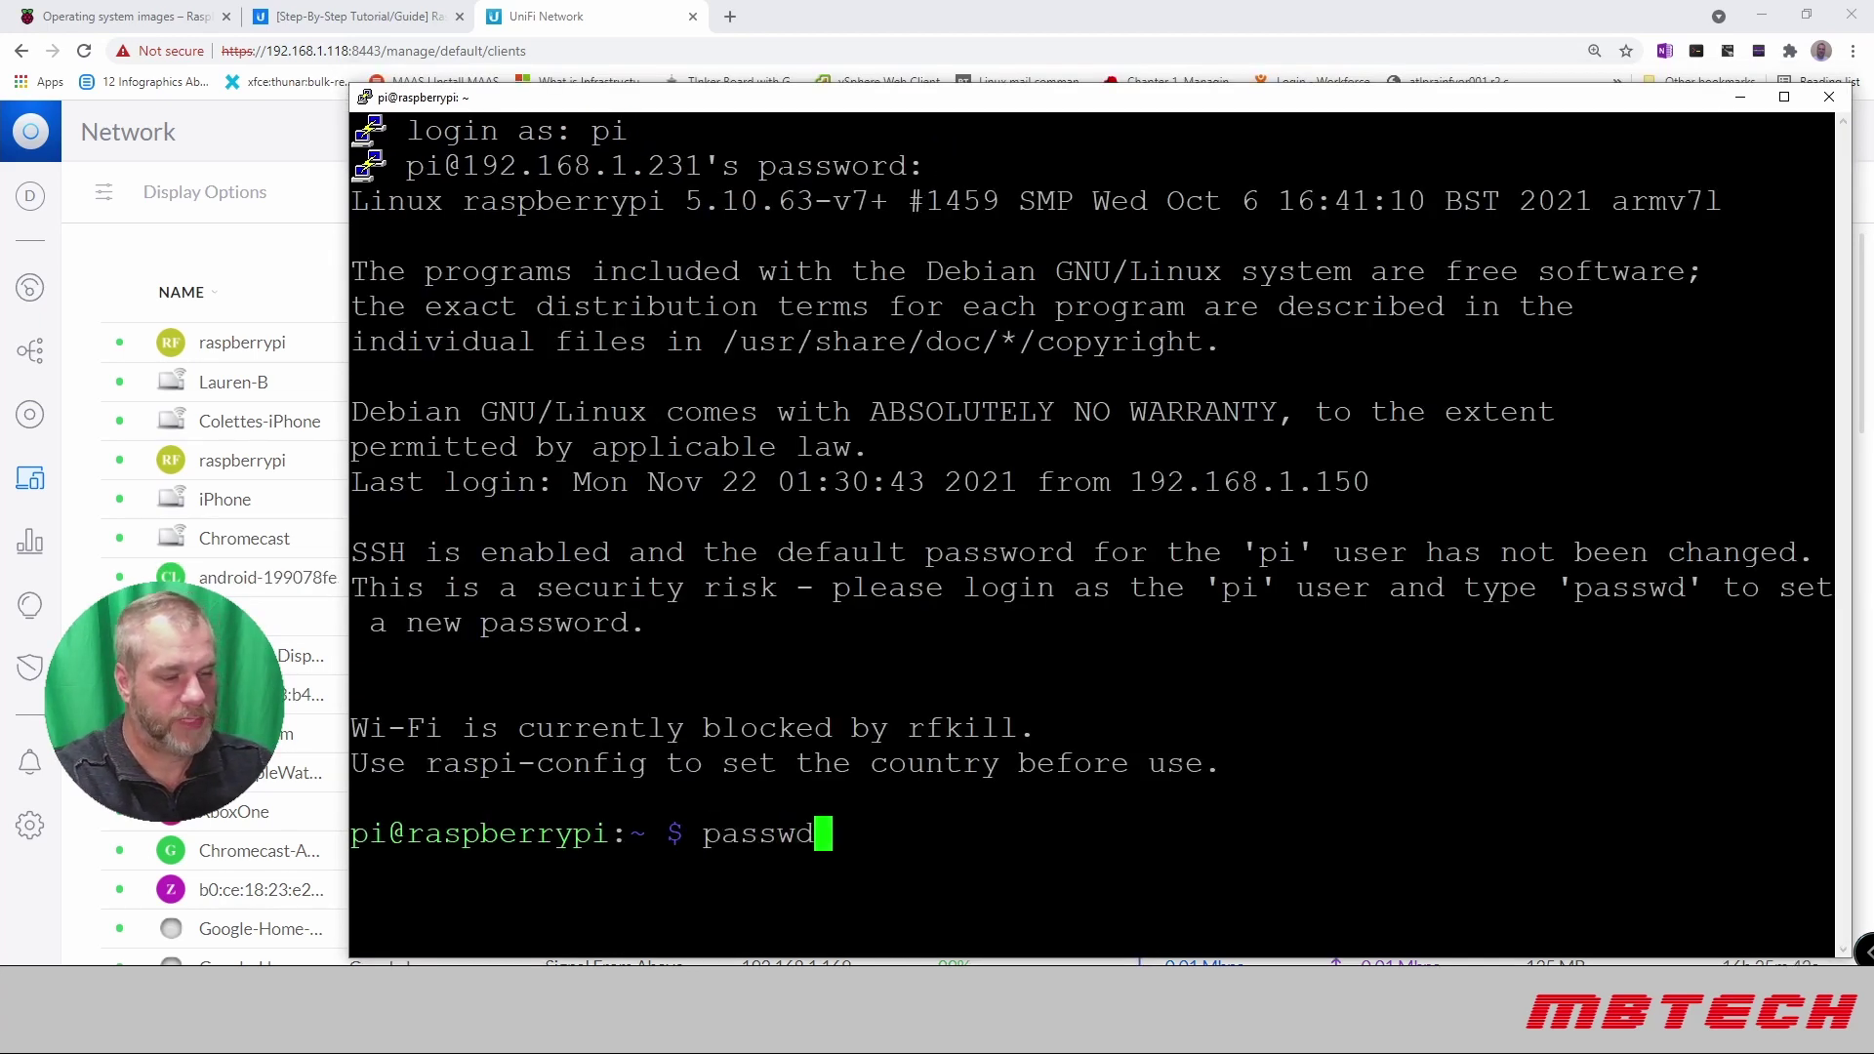
key("Return")
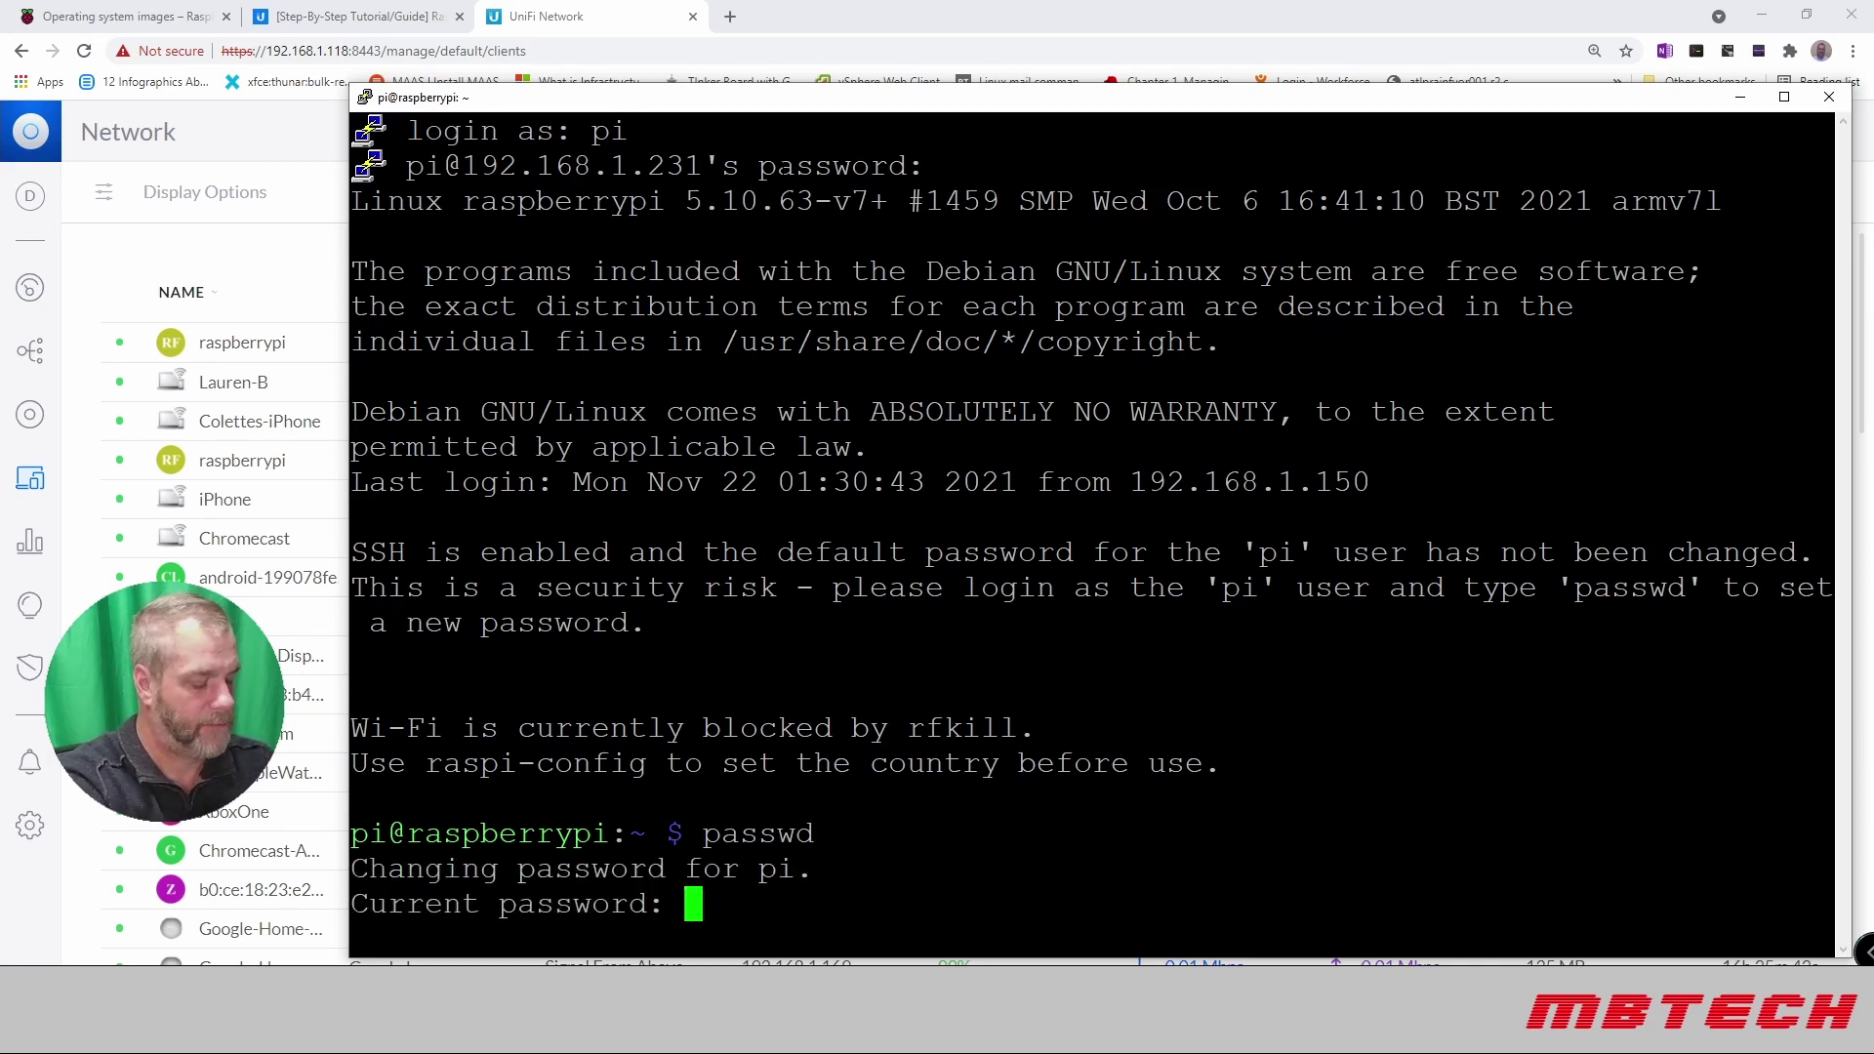
key("Return")
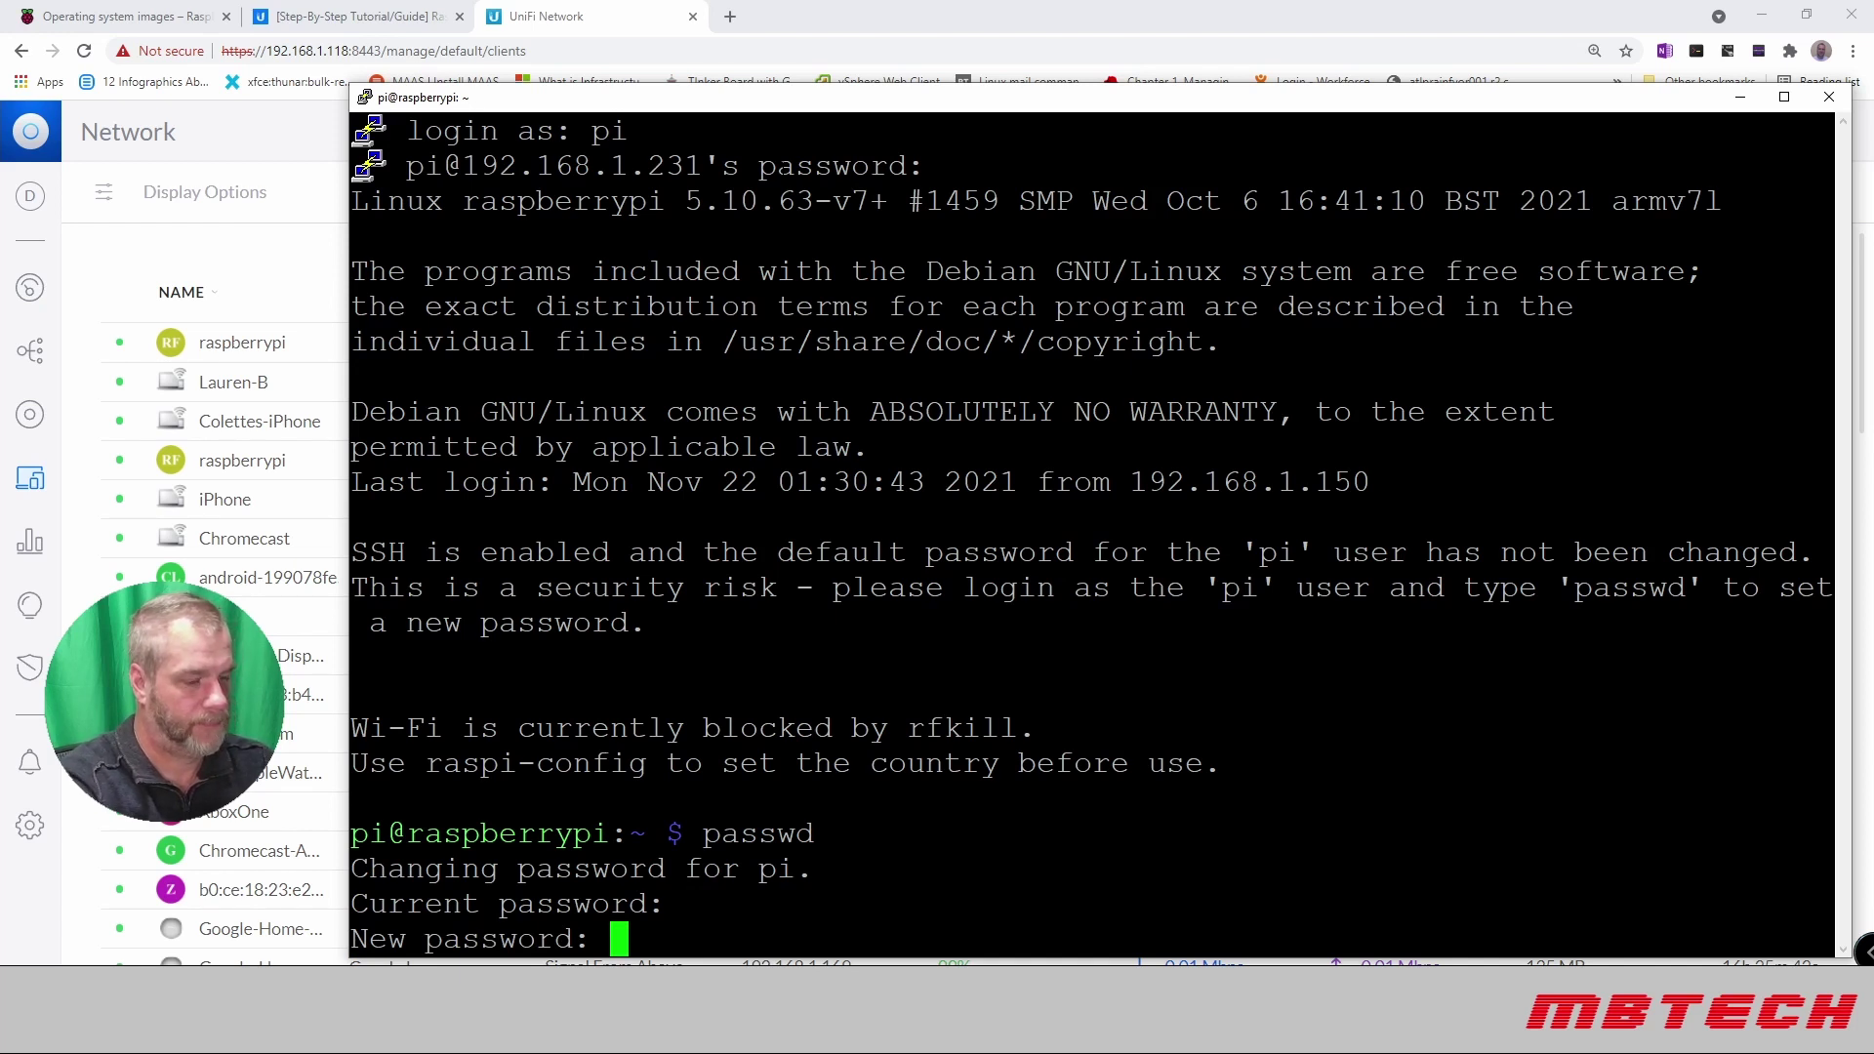
key("Return")
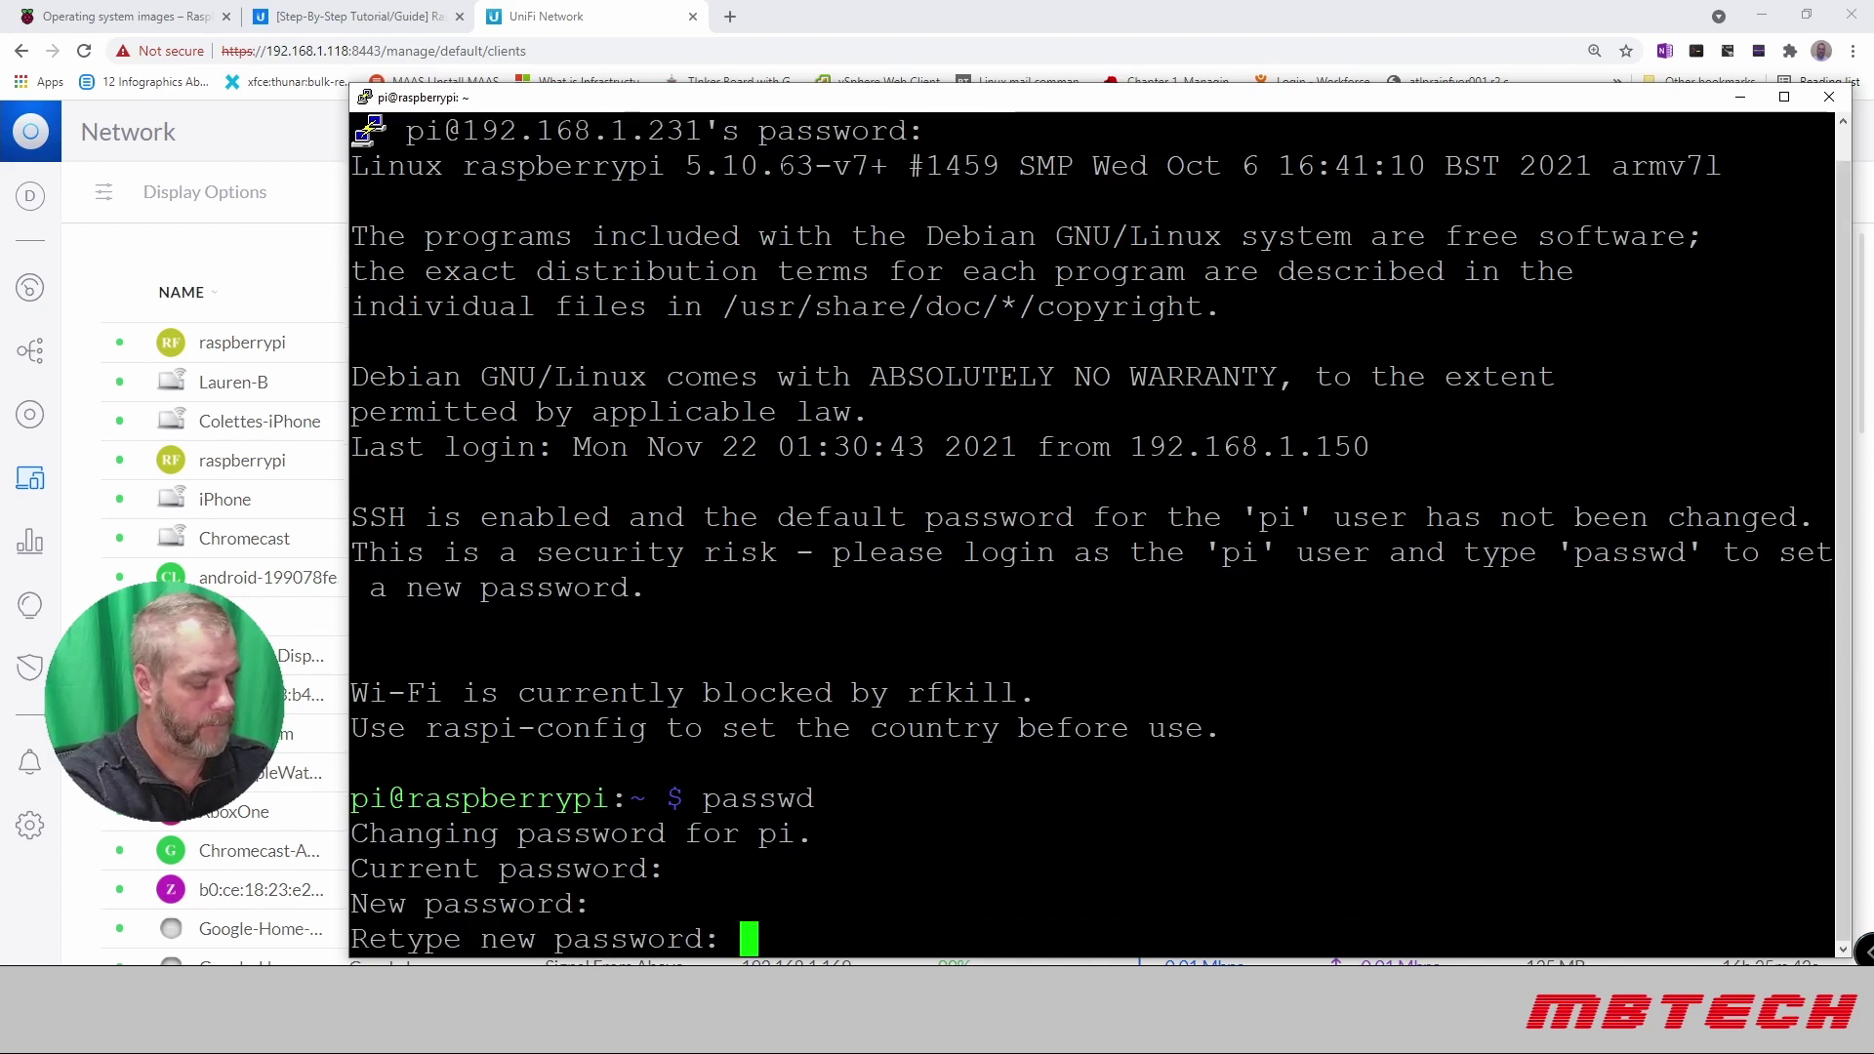
key("Return")
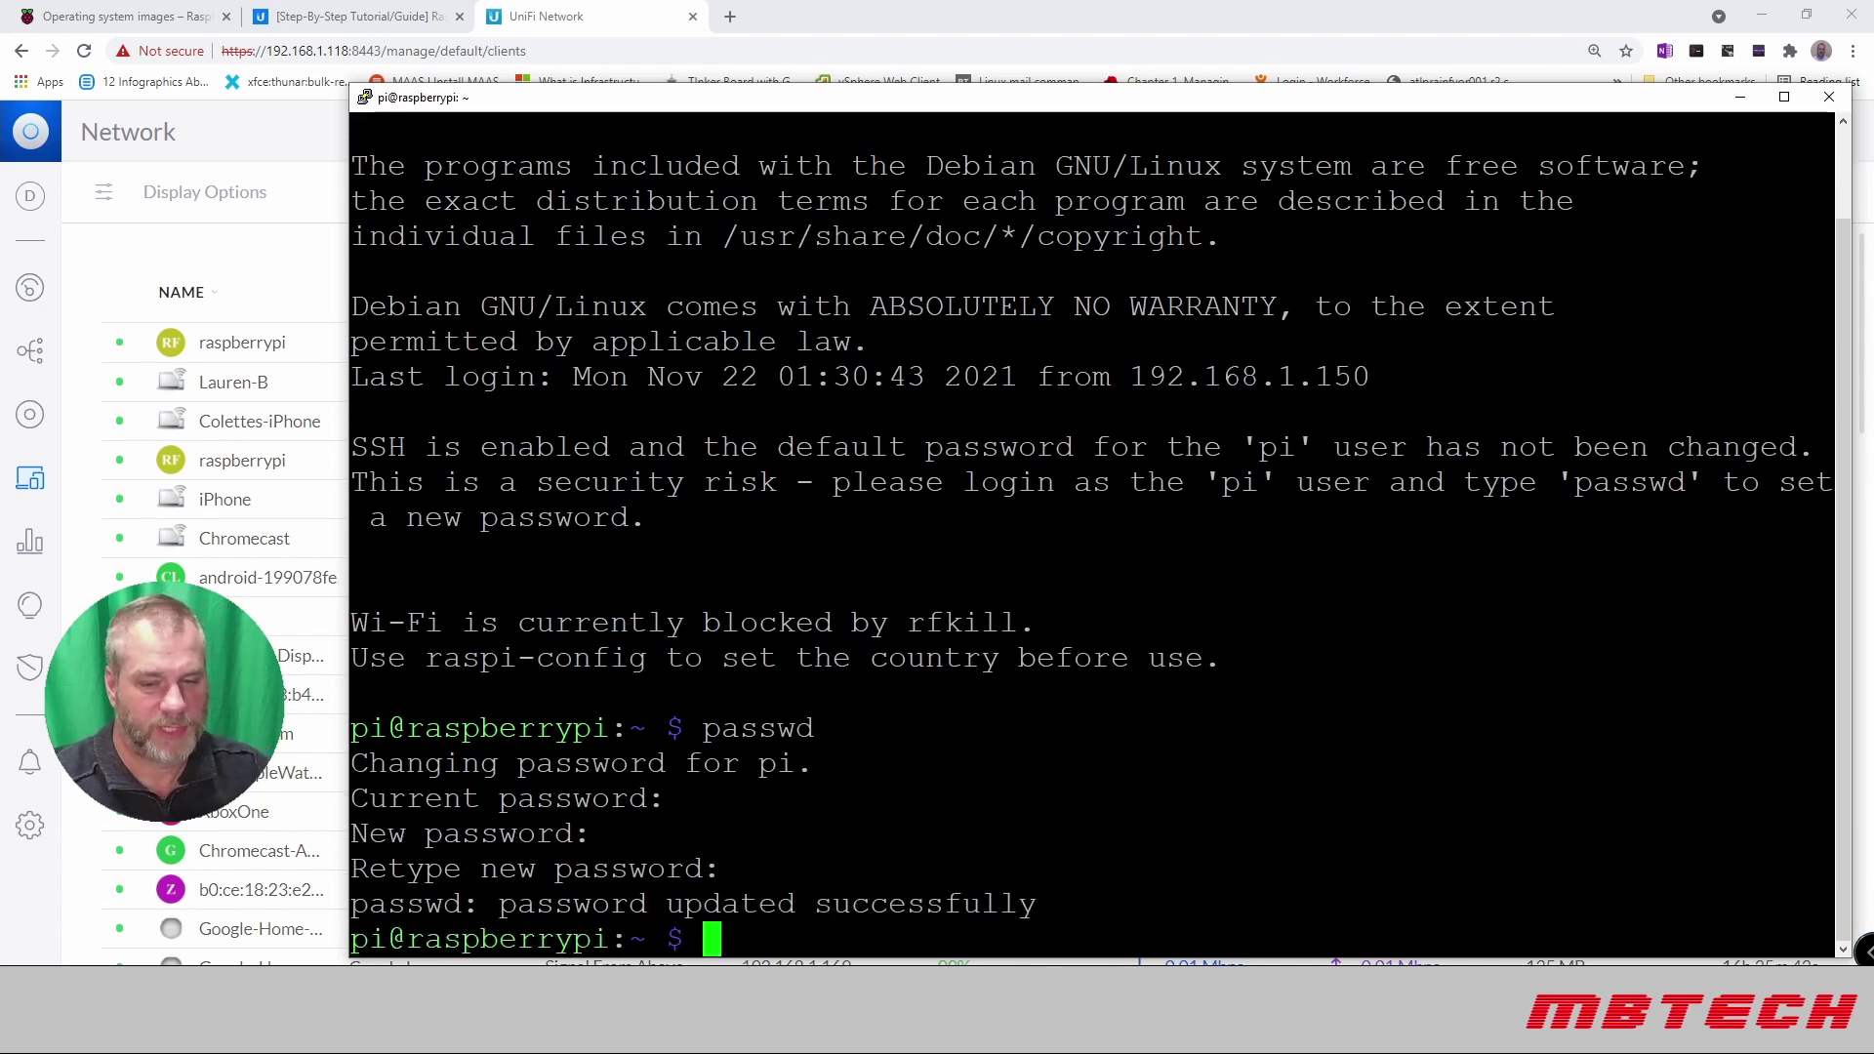
Step: Clear the terminal and run sudo apt-get update to refresh package lists
type("clear")
key("Return")
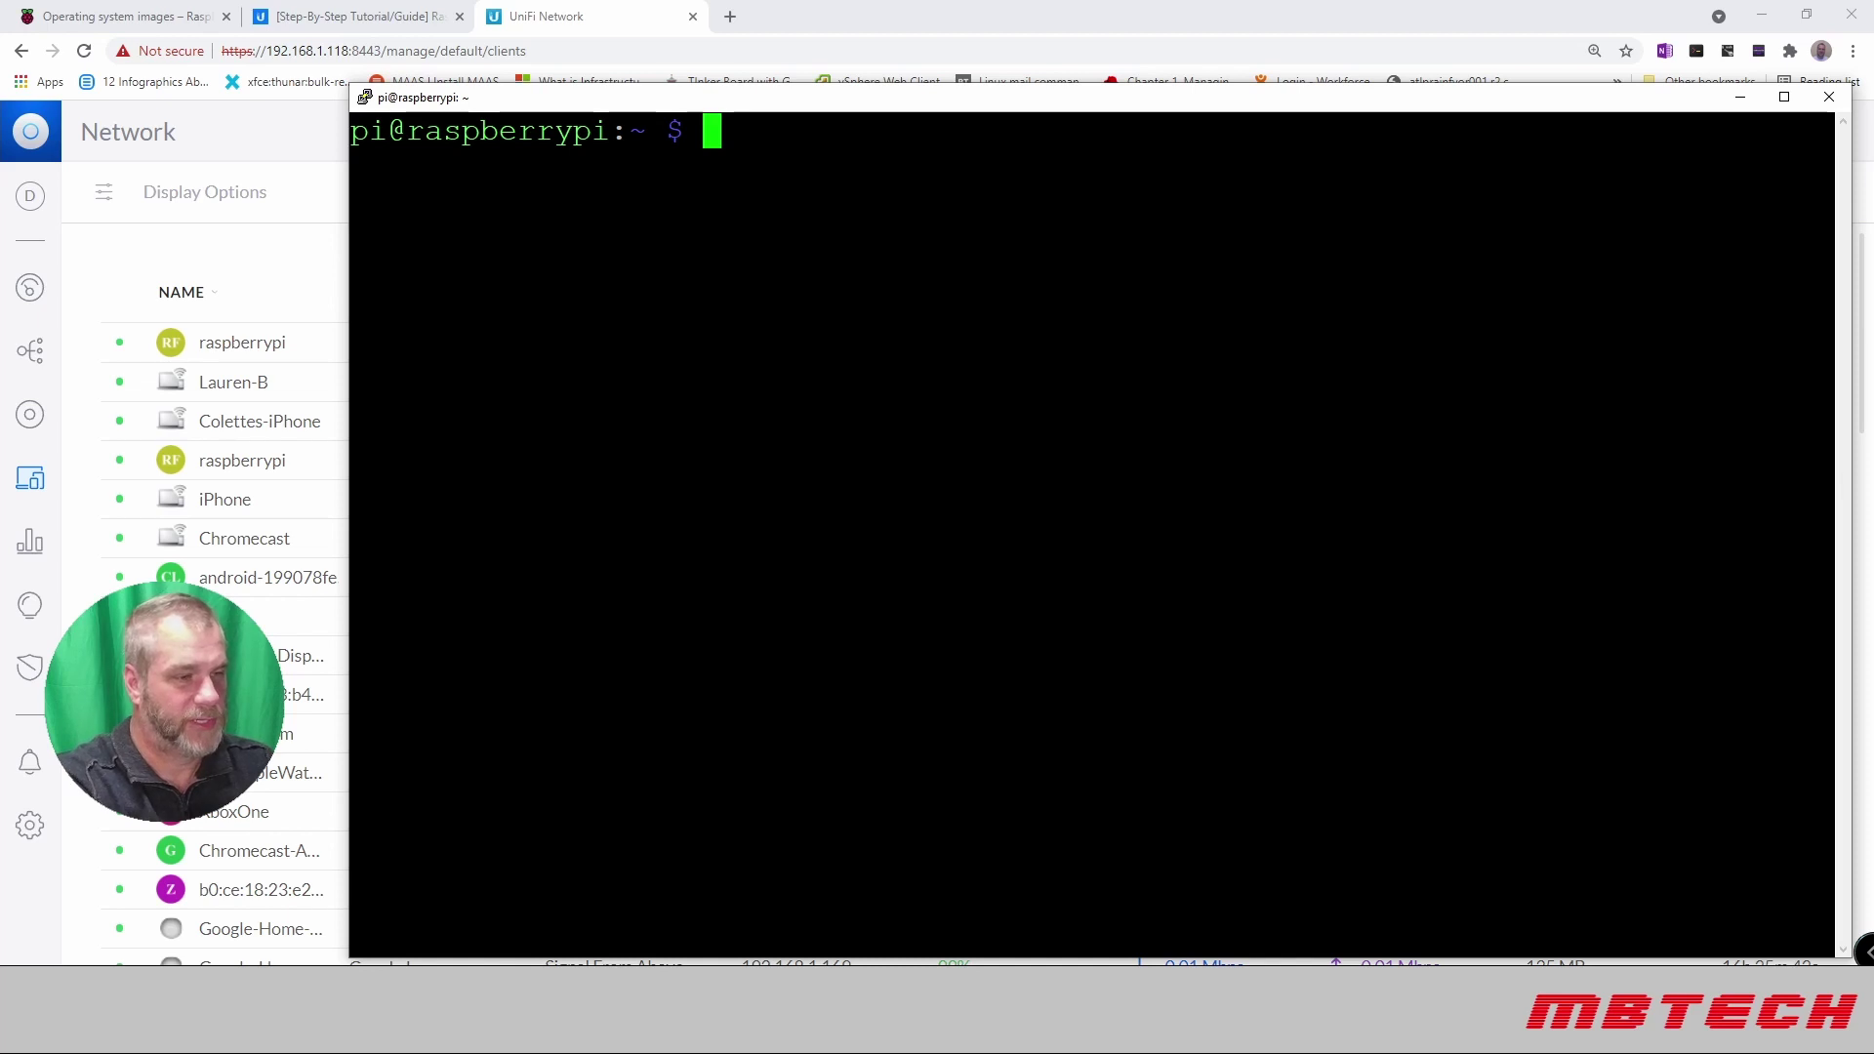
type("apt")
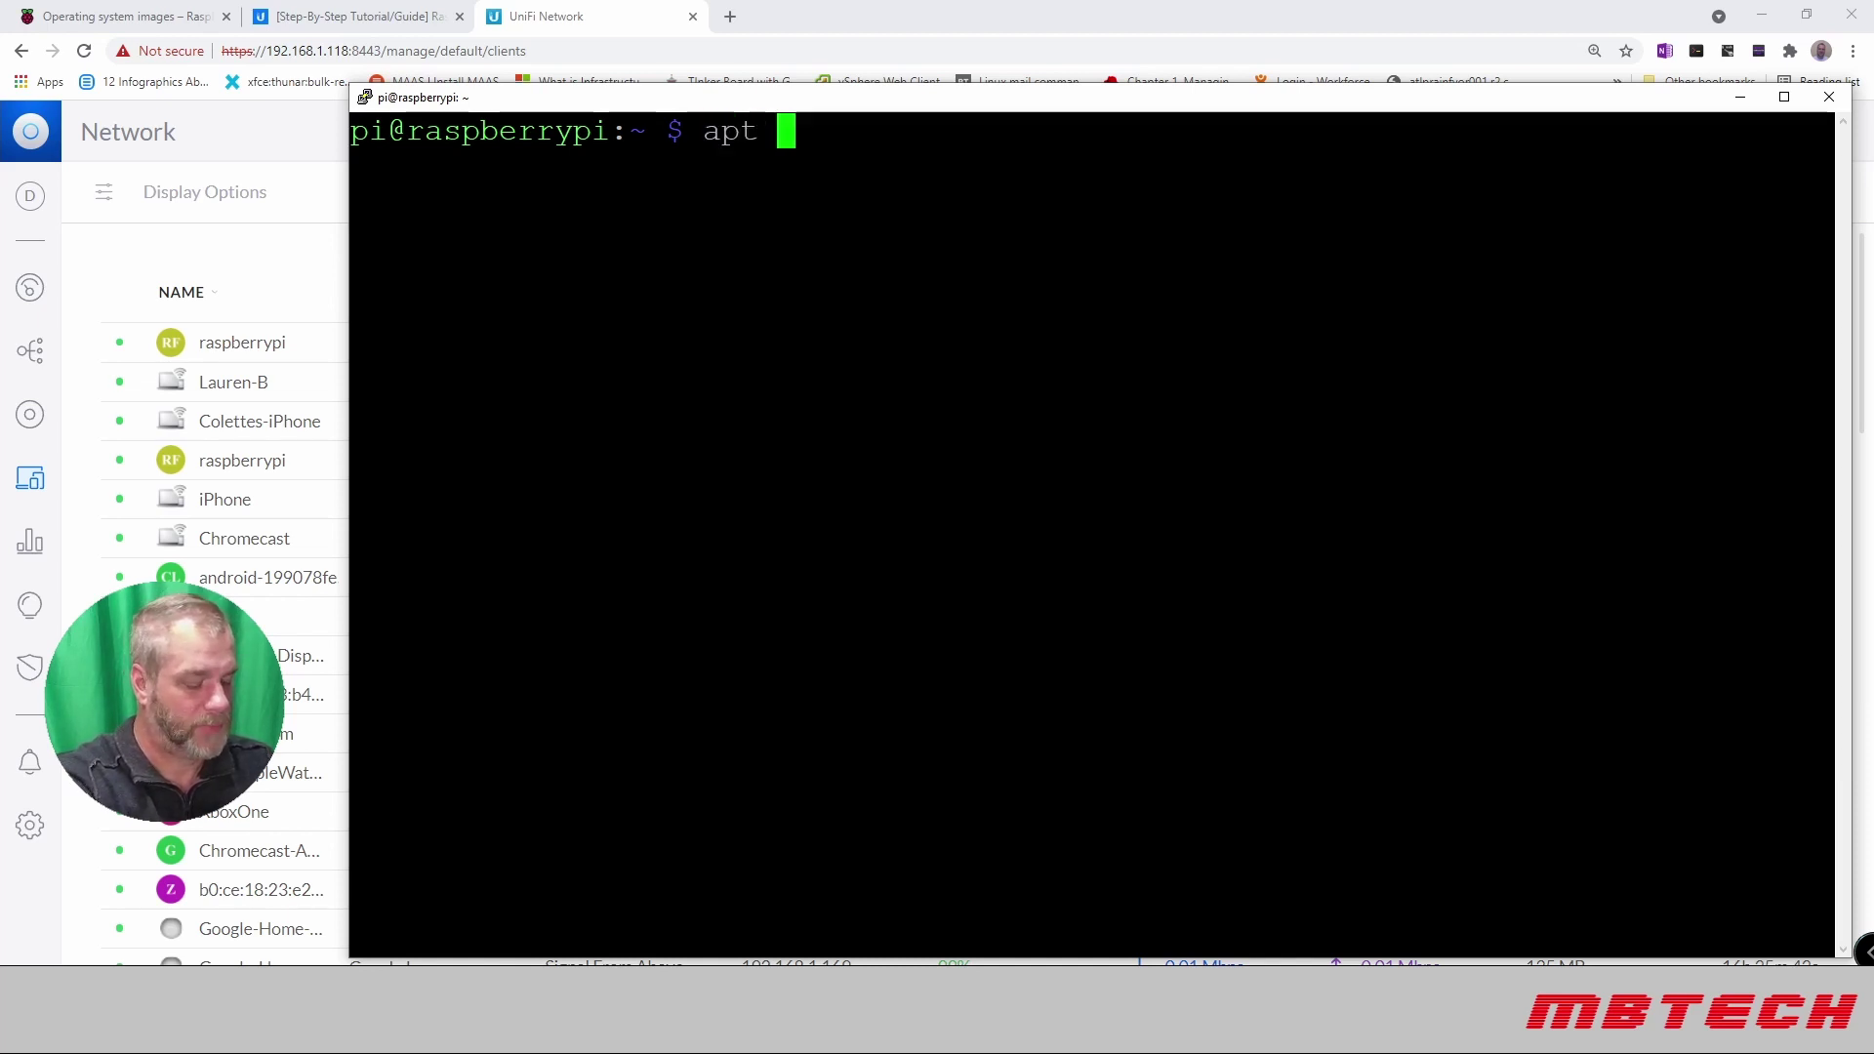
type("-get ")
type("ui")
key("BackSpace")
type("pdate")
key("Return")
key("Up")
key("Left")
key("Left")
key("Left")
key("Left")
key("Left")
key("Left")
key("Left")
key("Left")
key("Left")
key("Left")
key("Left")
key("Left")
key("Left")
key("Left")
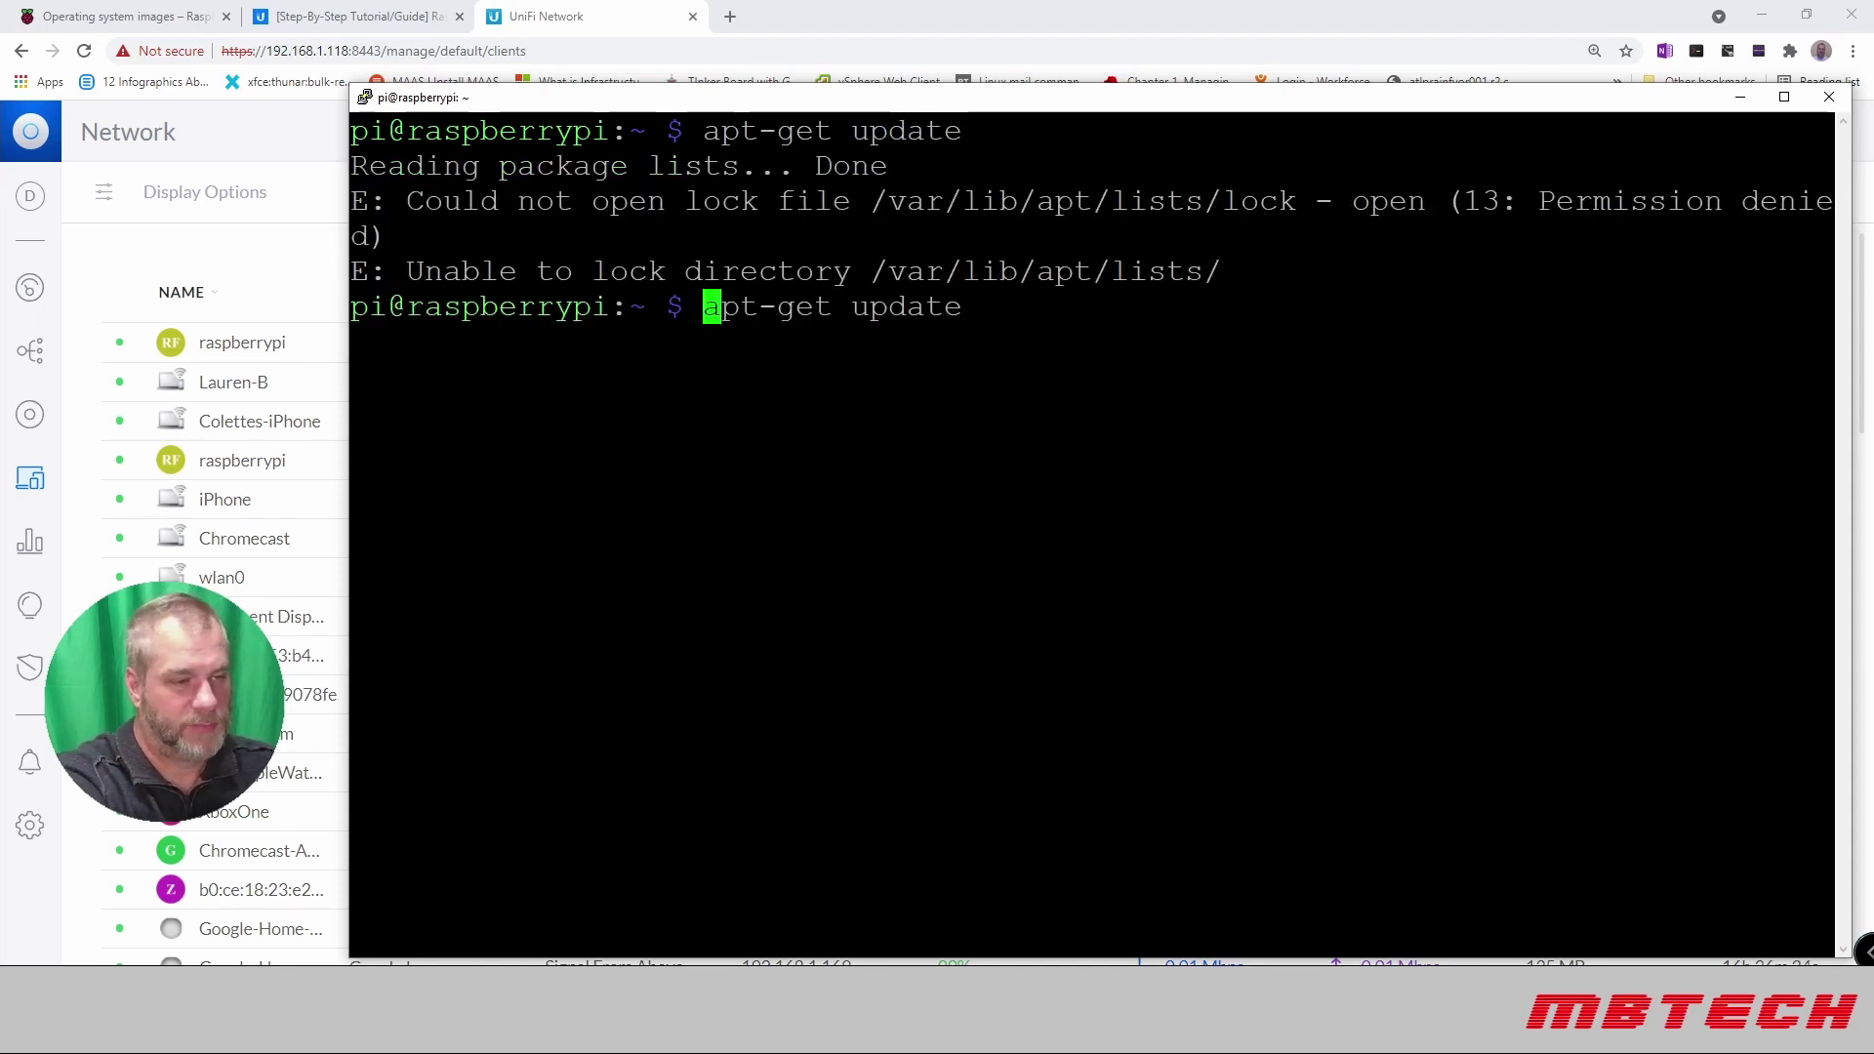
type("sudo")
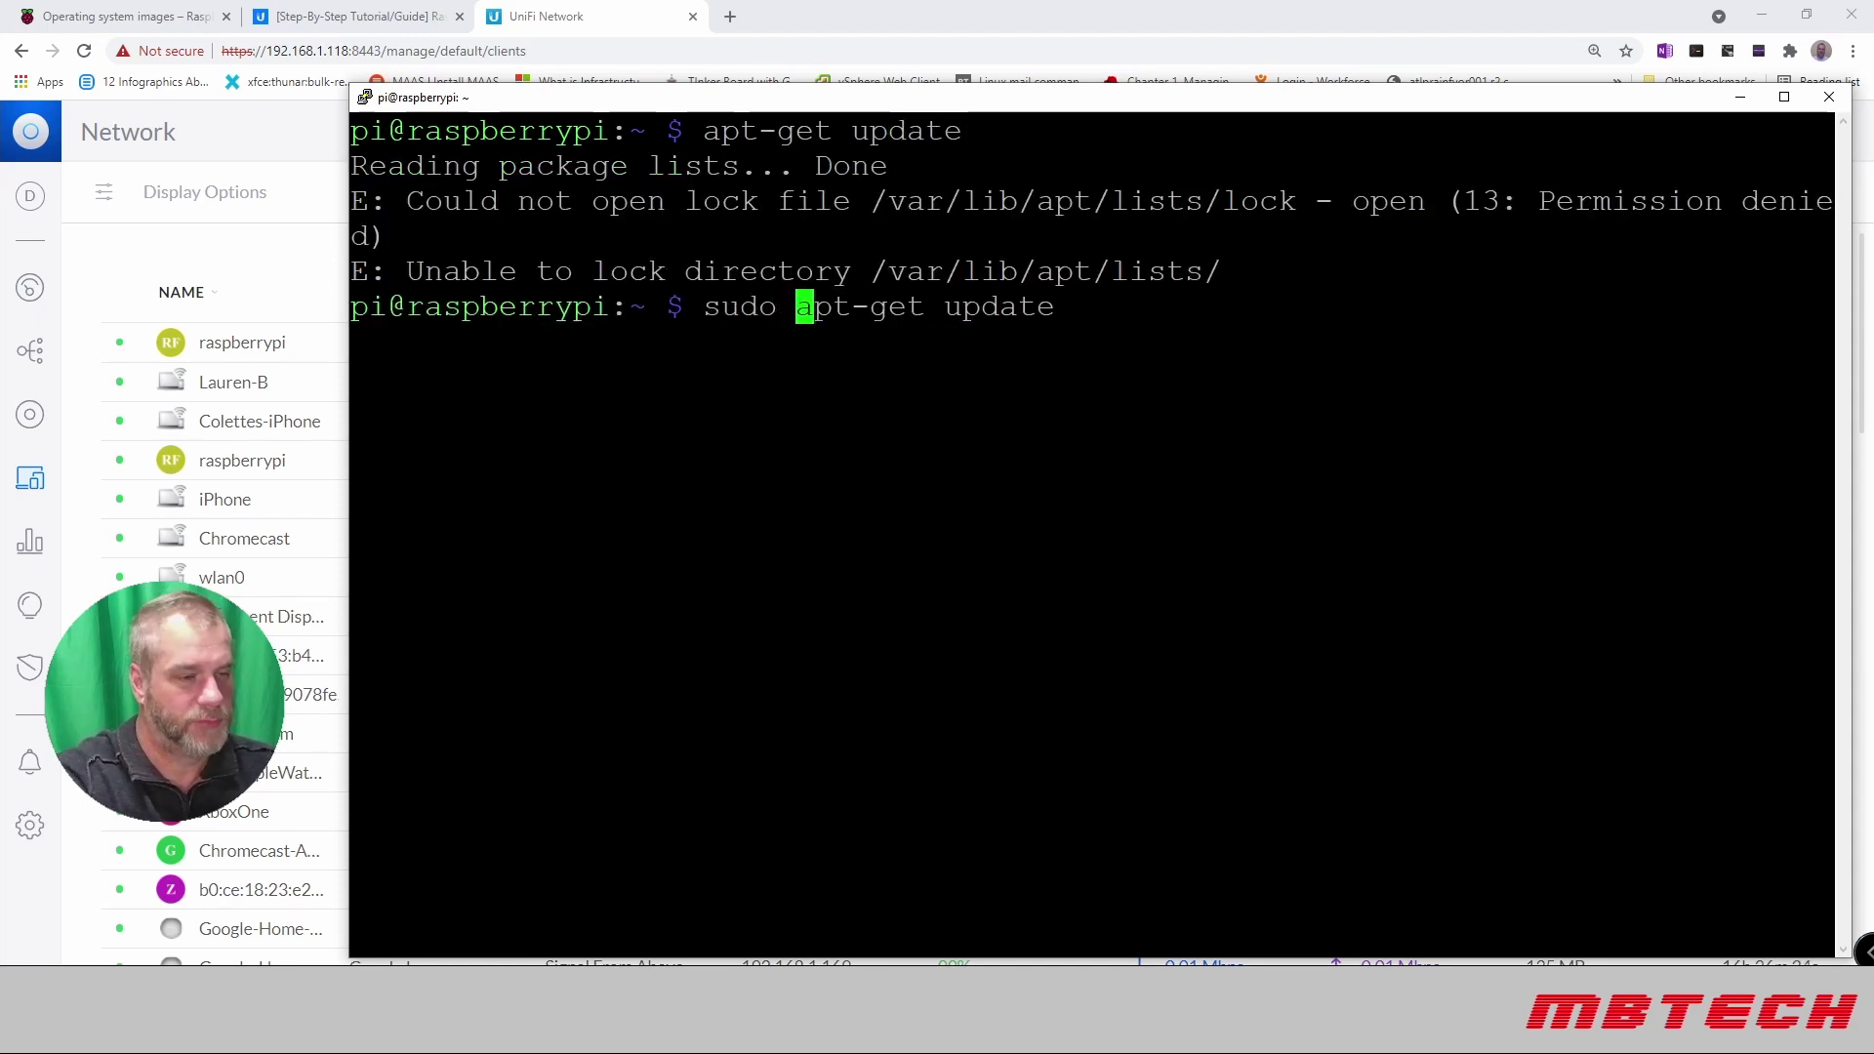
key("Return")
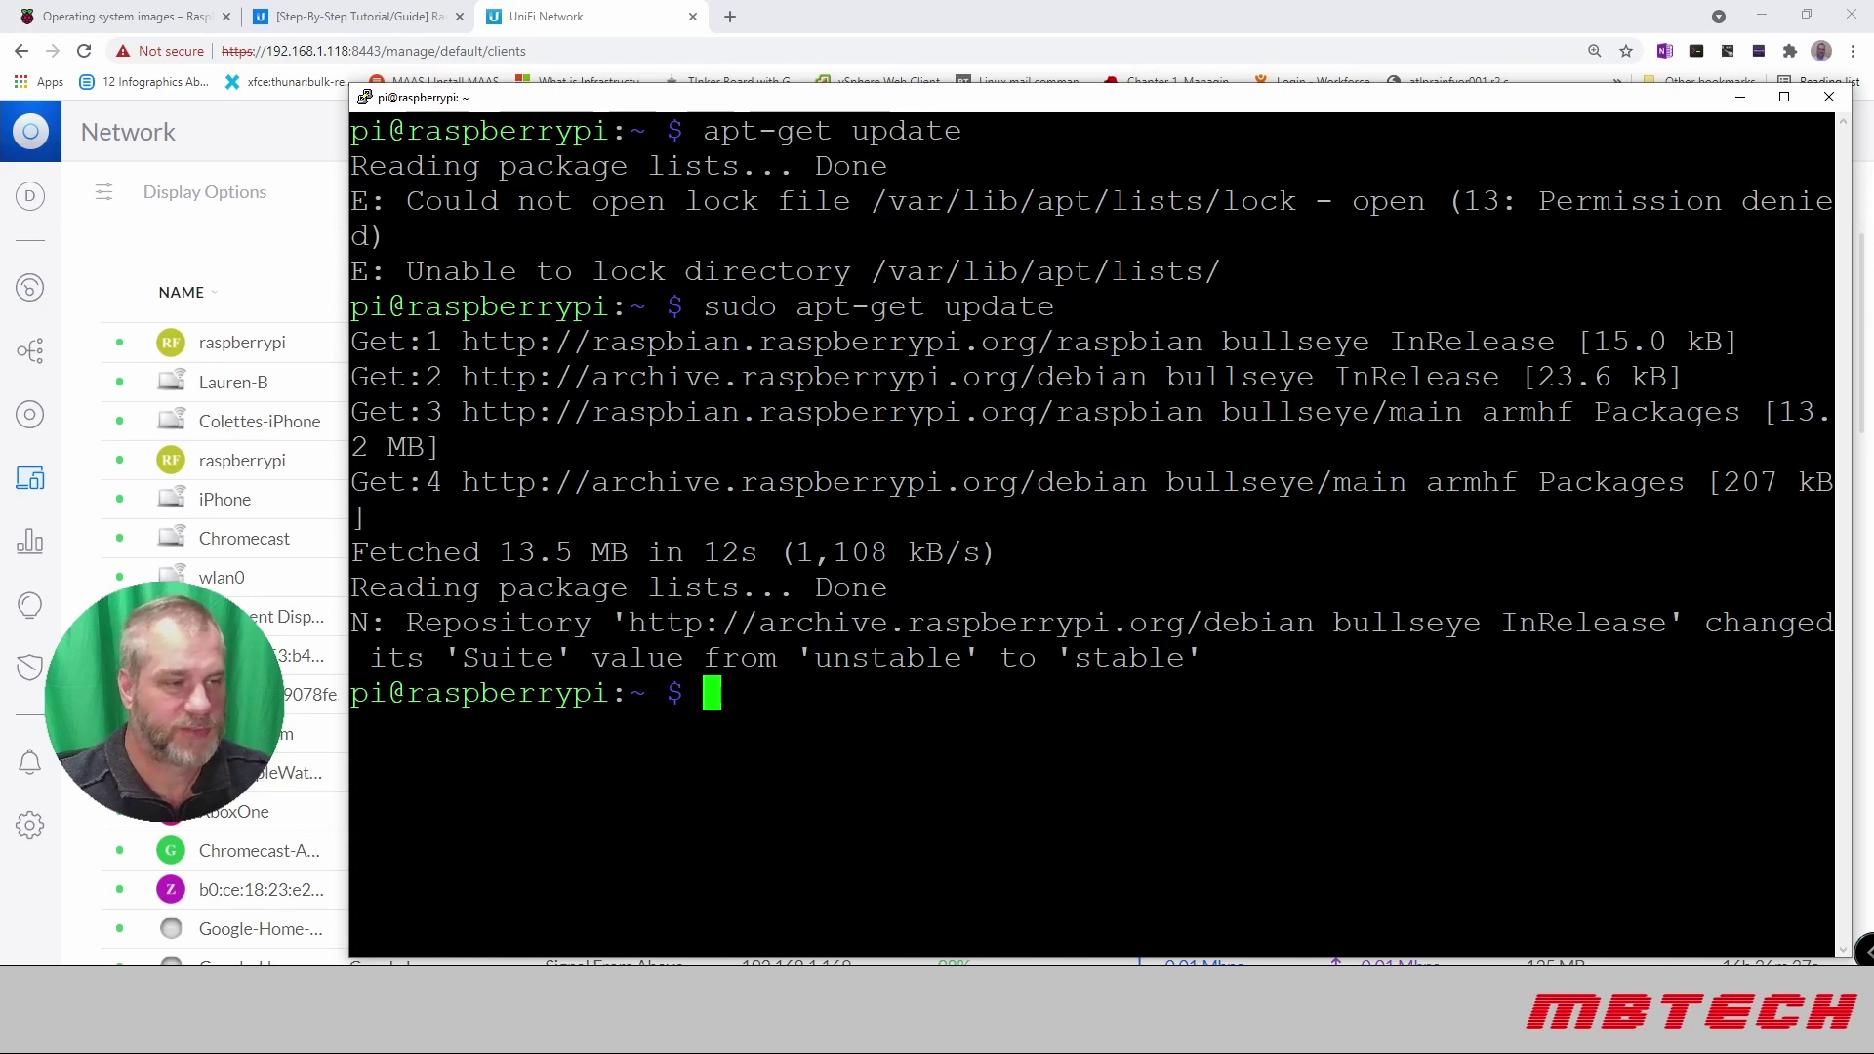
Step: Upgrade the 14 outdated packages with sudo apt-get upgrade, answering y, then type sudo reboot
key("Up")
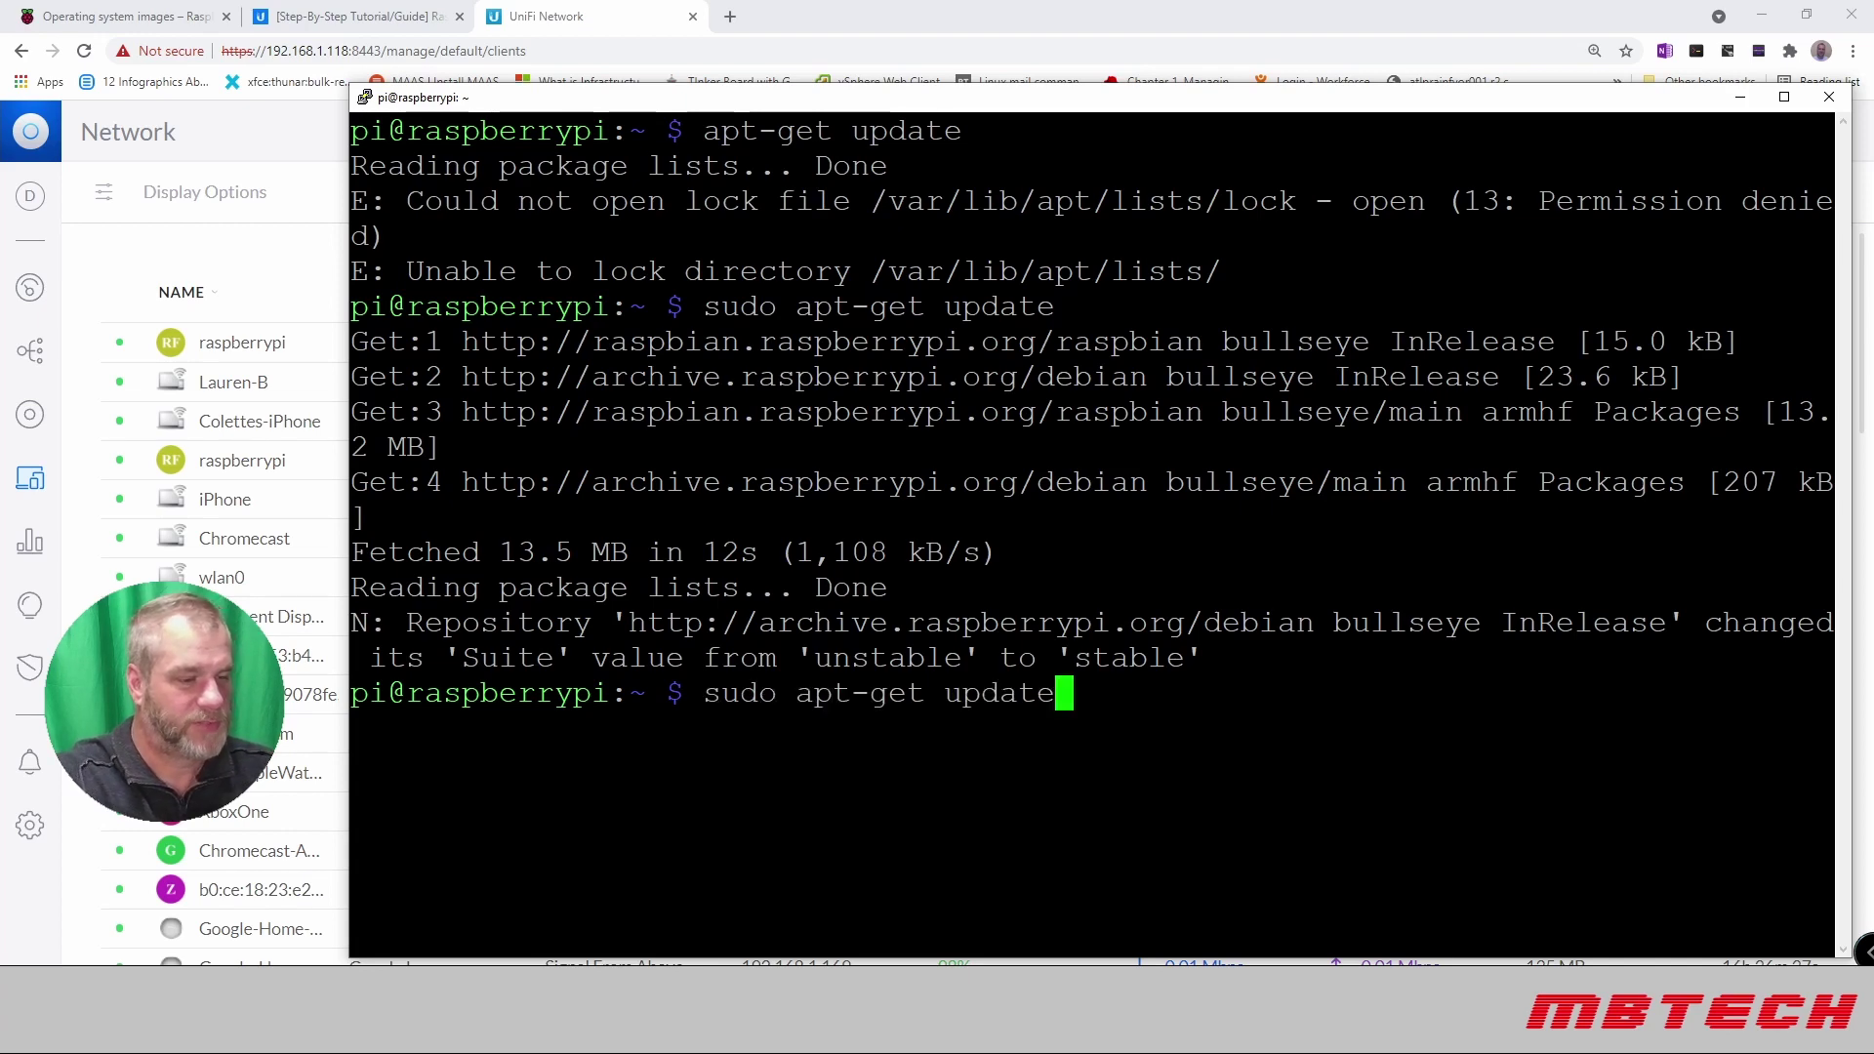
key("BackSpace")
key("BackSpace")
key("BackSpace")
key("BackSpace")
type("grade")
key("Return")
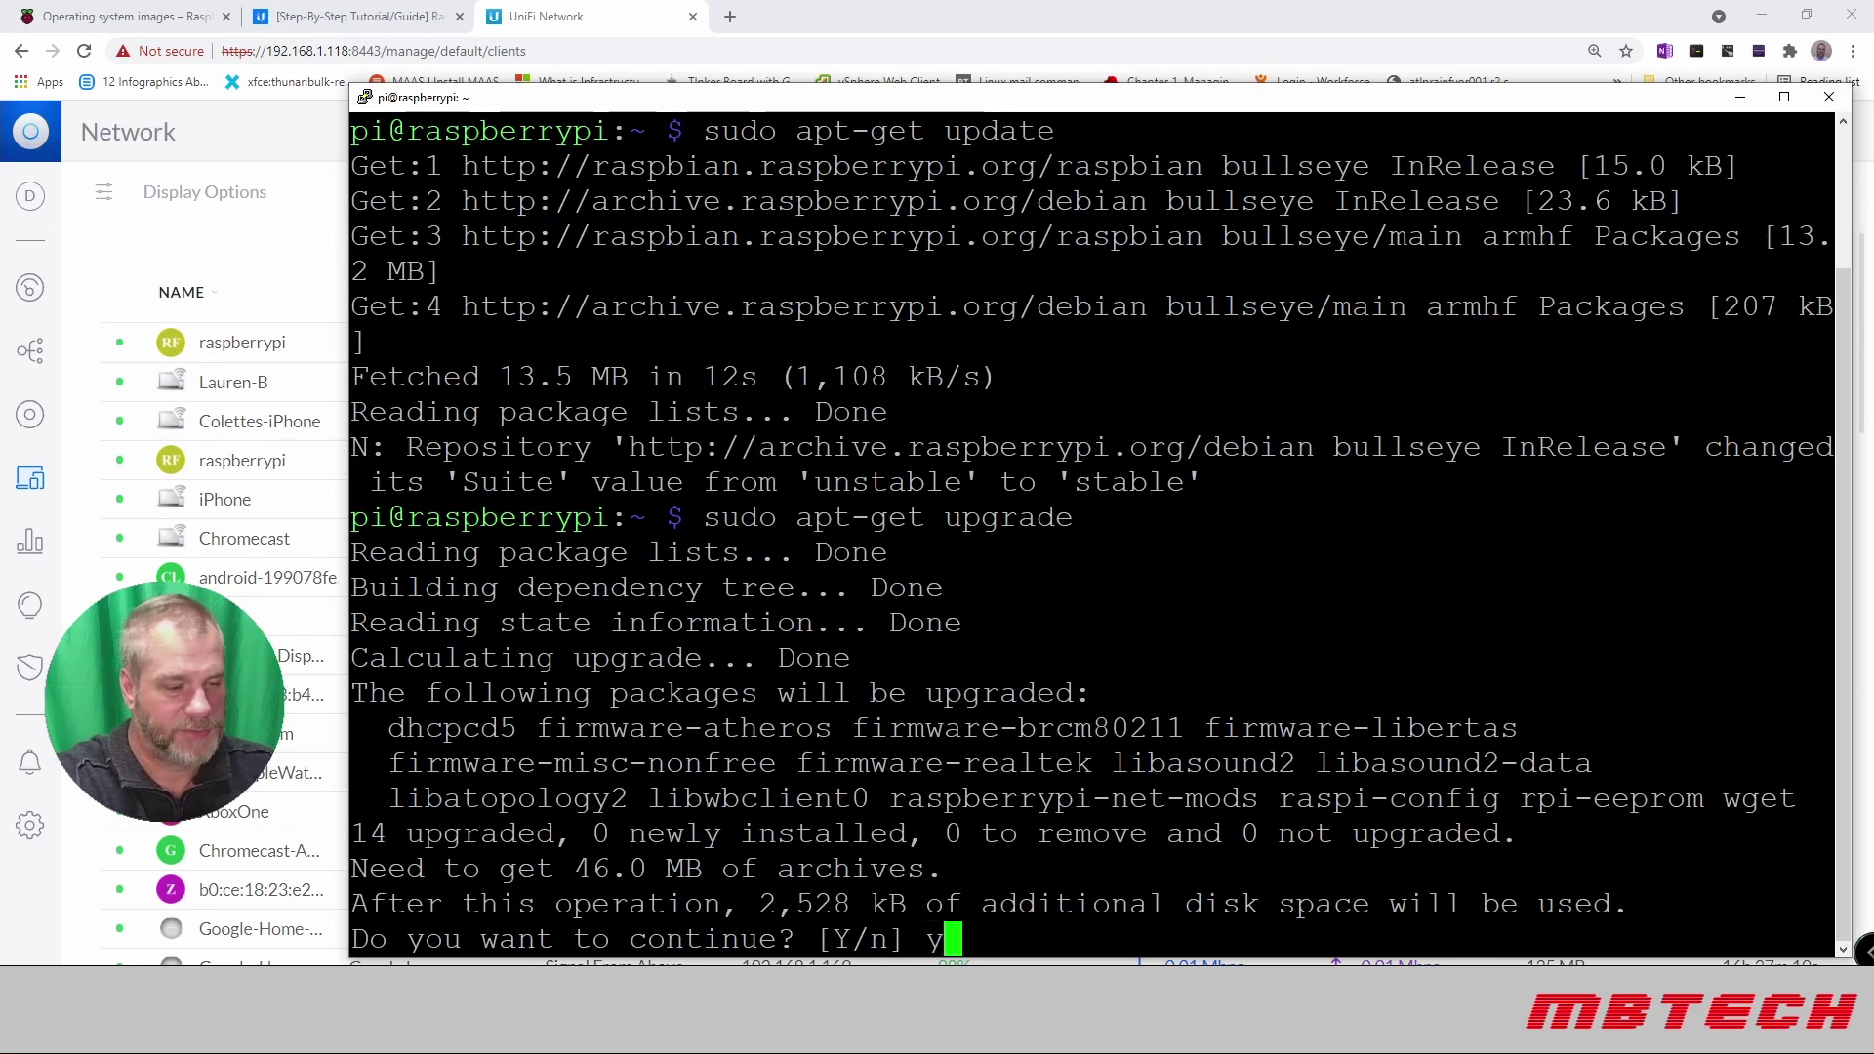
type("y")
key("Return")
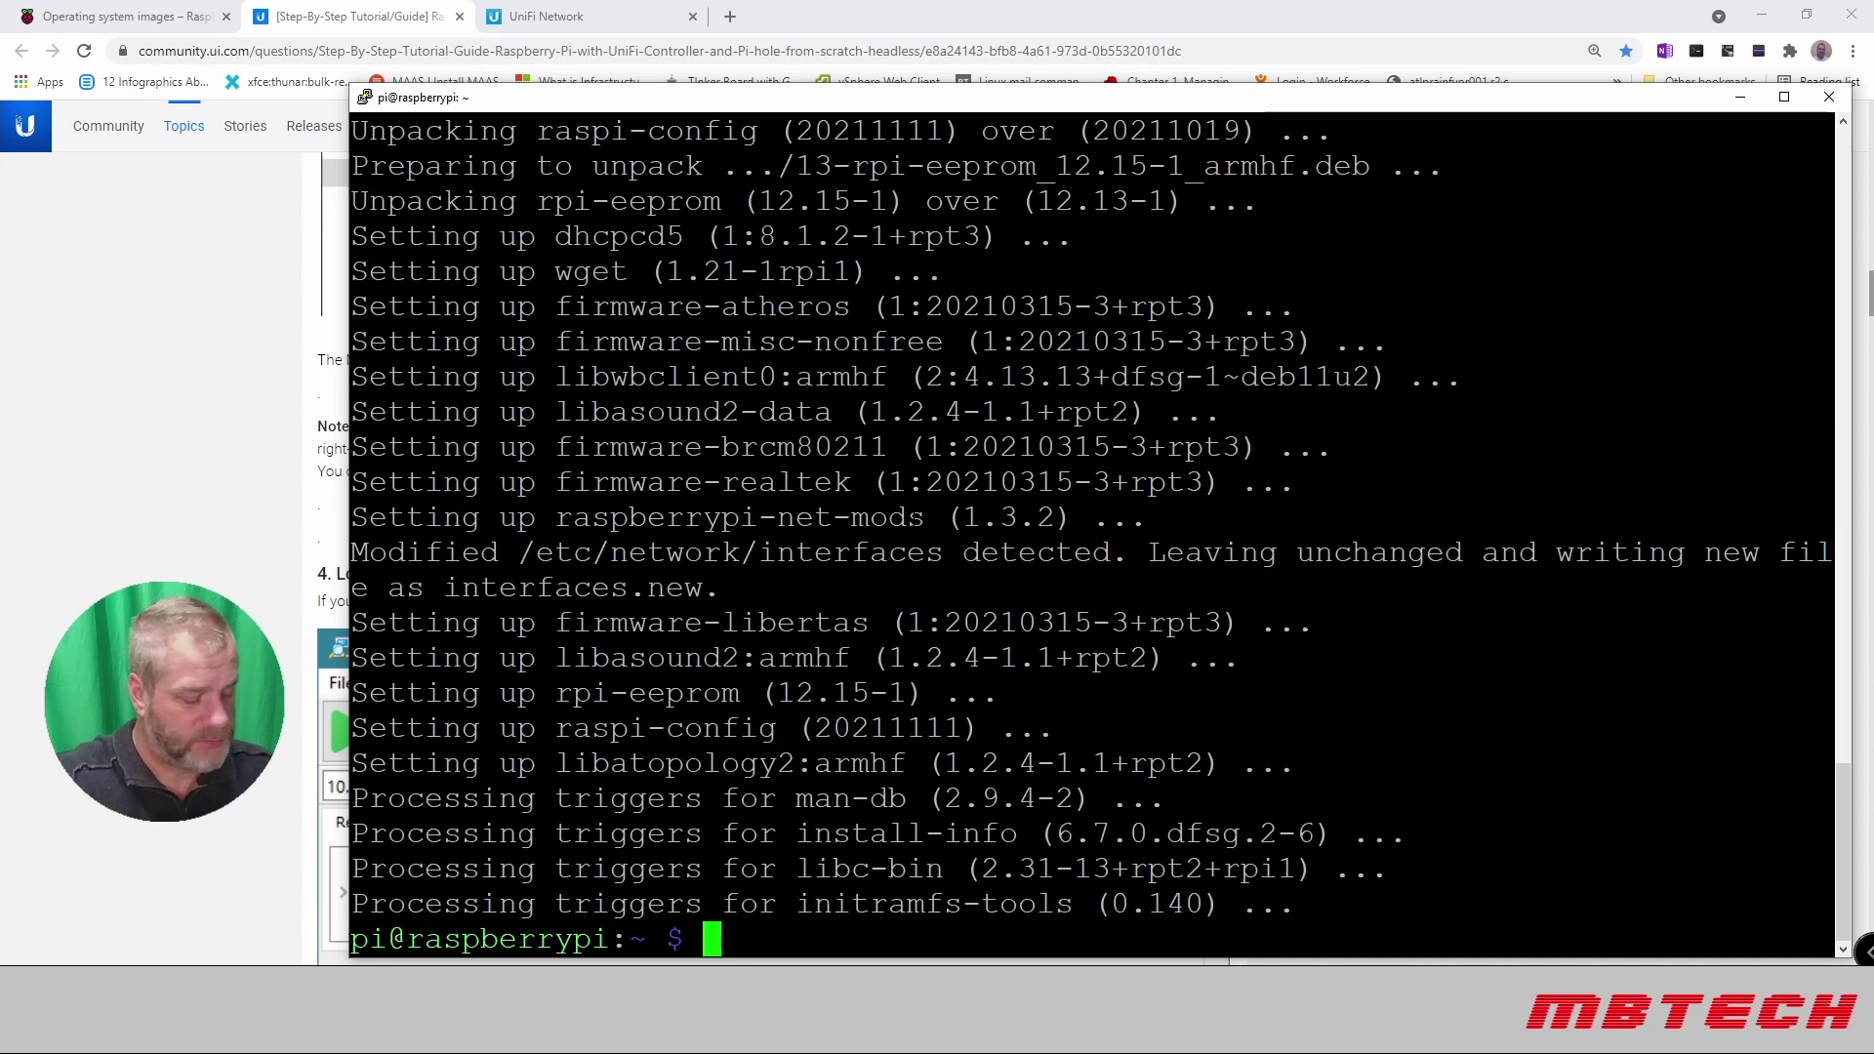
type("sudo reboot")
Step: Reboot the Pi, restart the PuTTY session, and log back in as pi
key("Return")
left_click(364, 97)
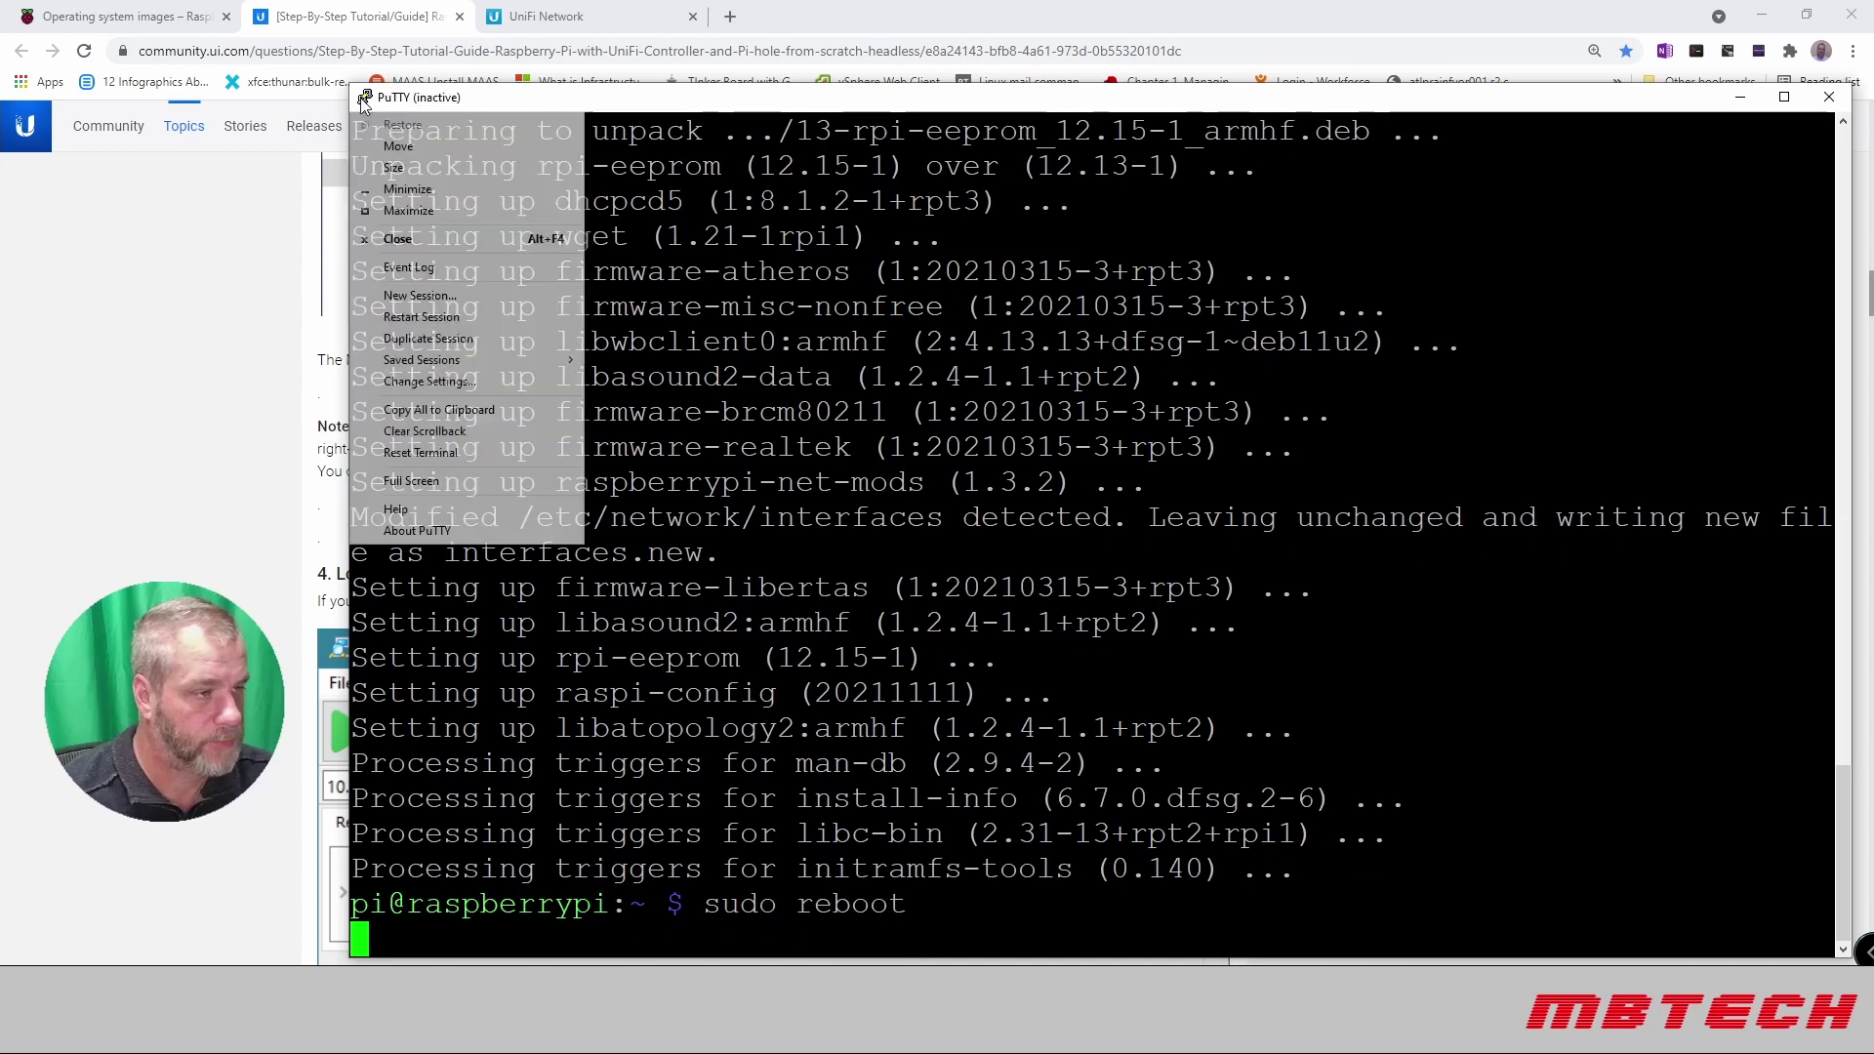
left_click(445, 318)
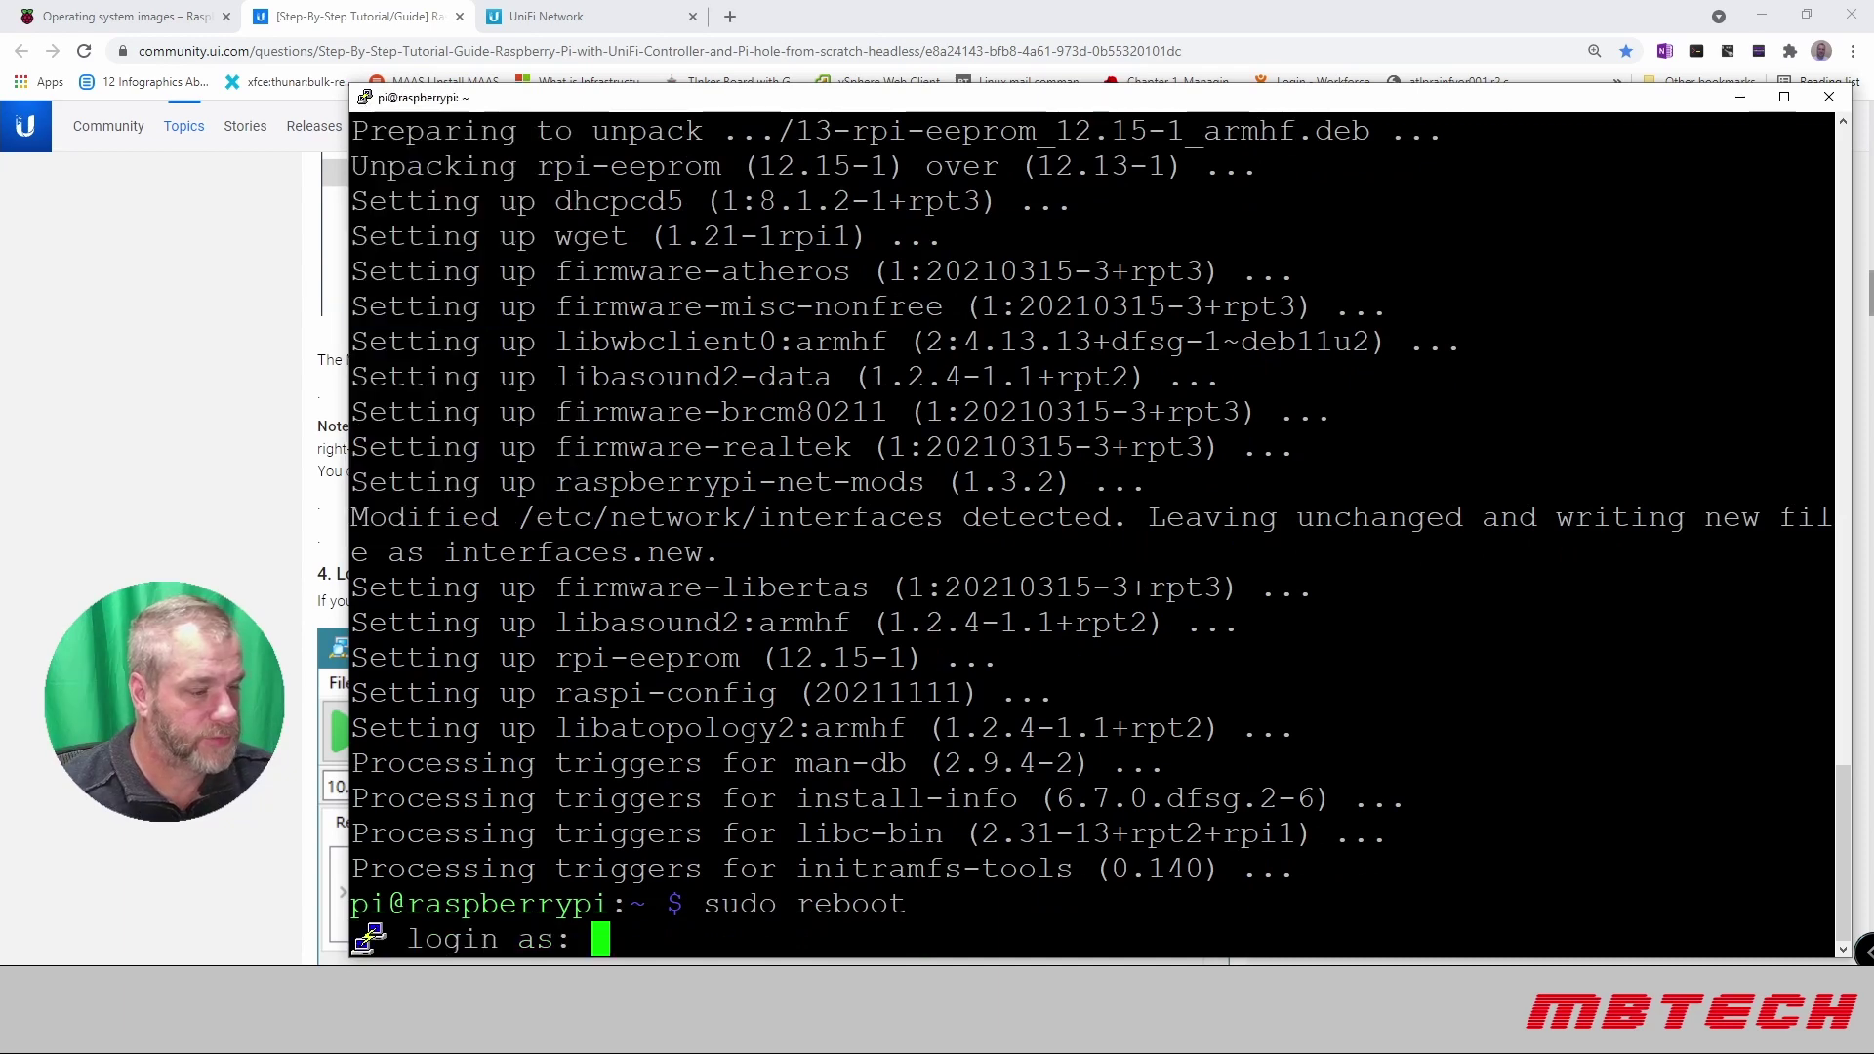
type("pi")
key("Return")
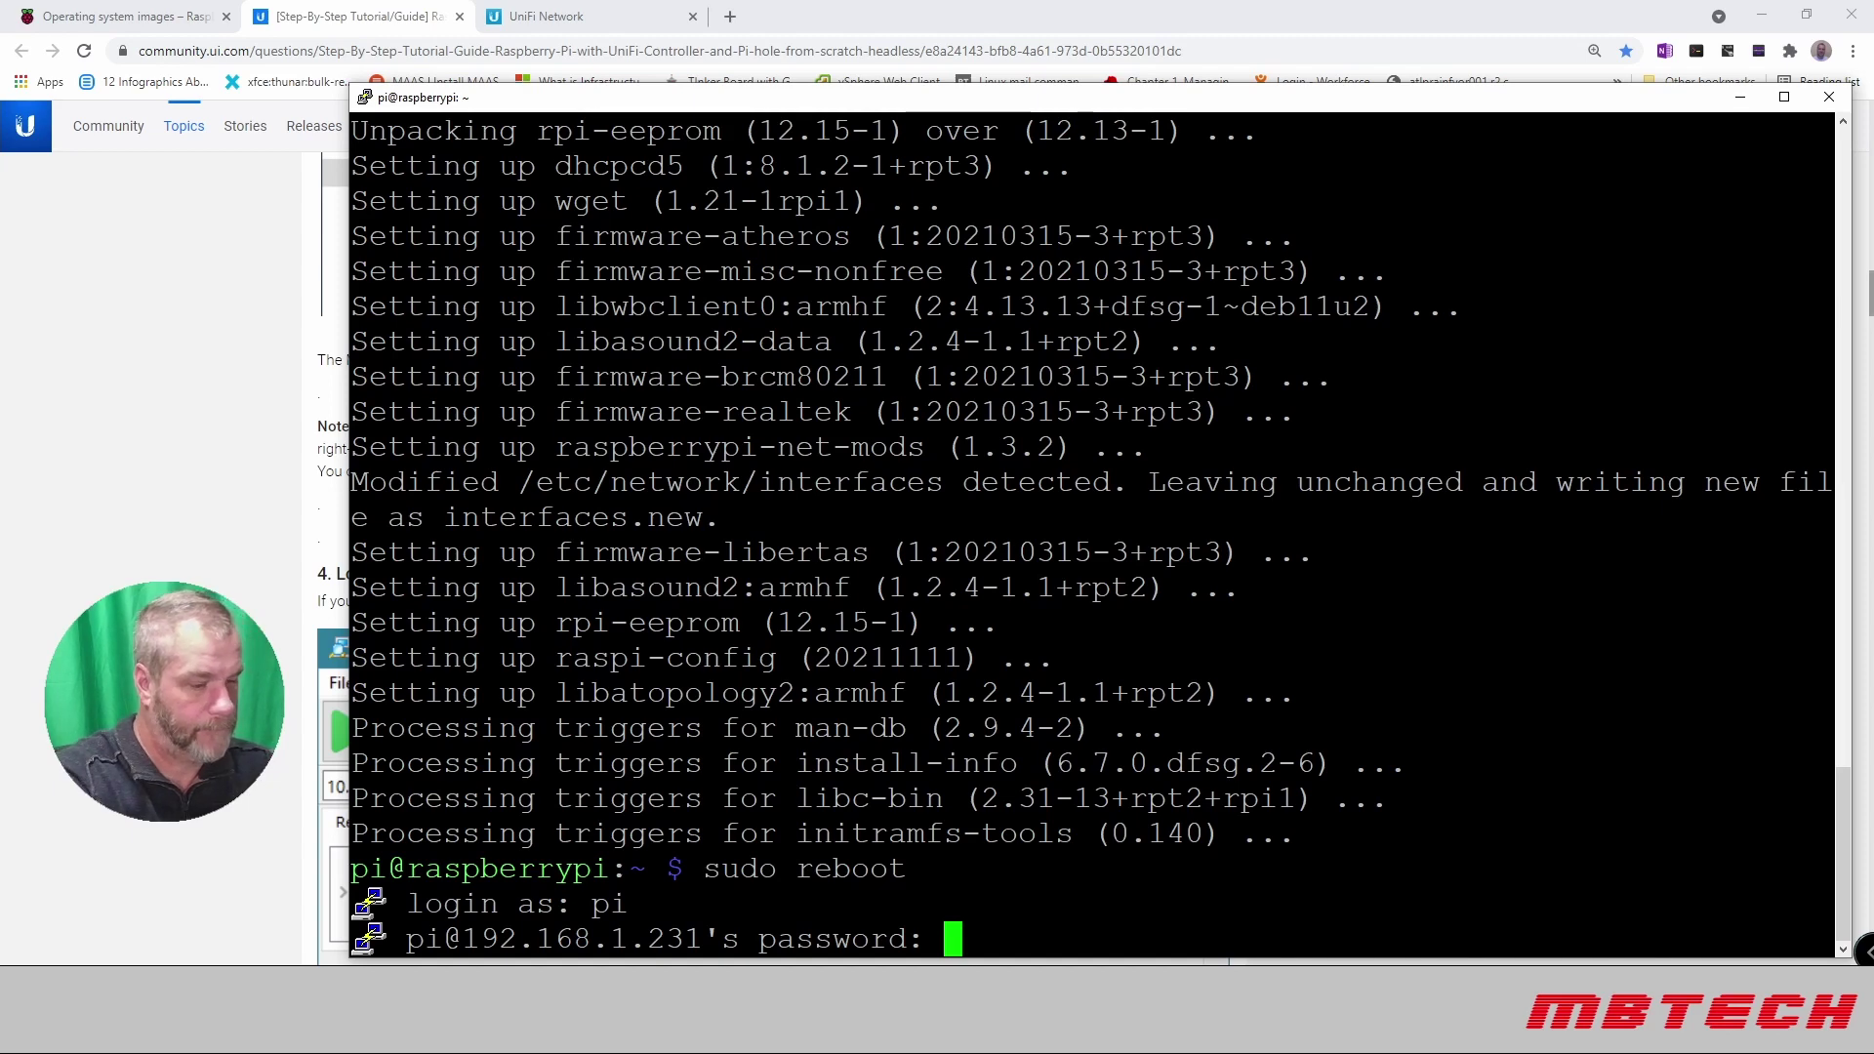
key("Return")
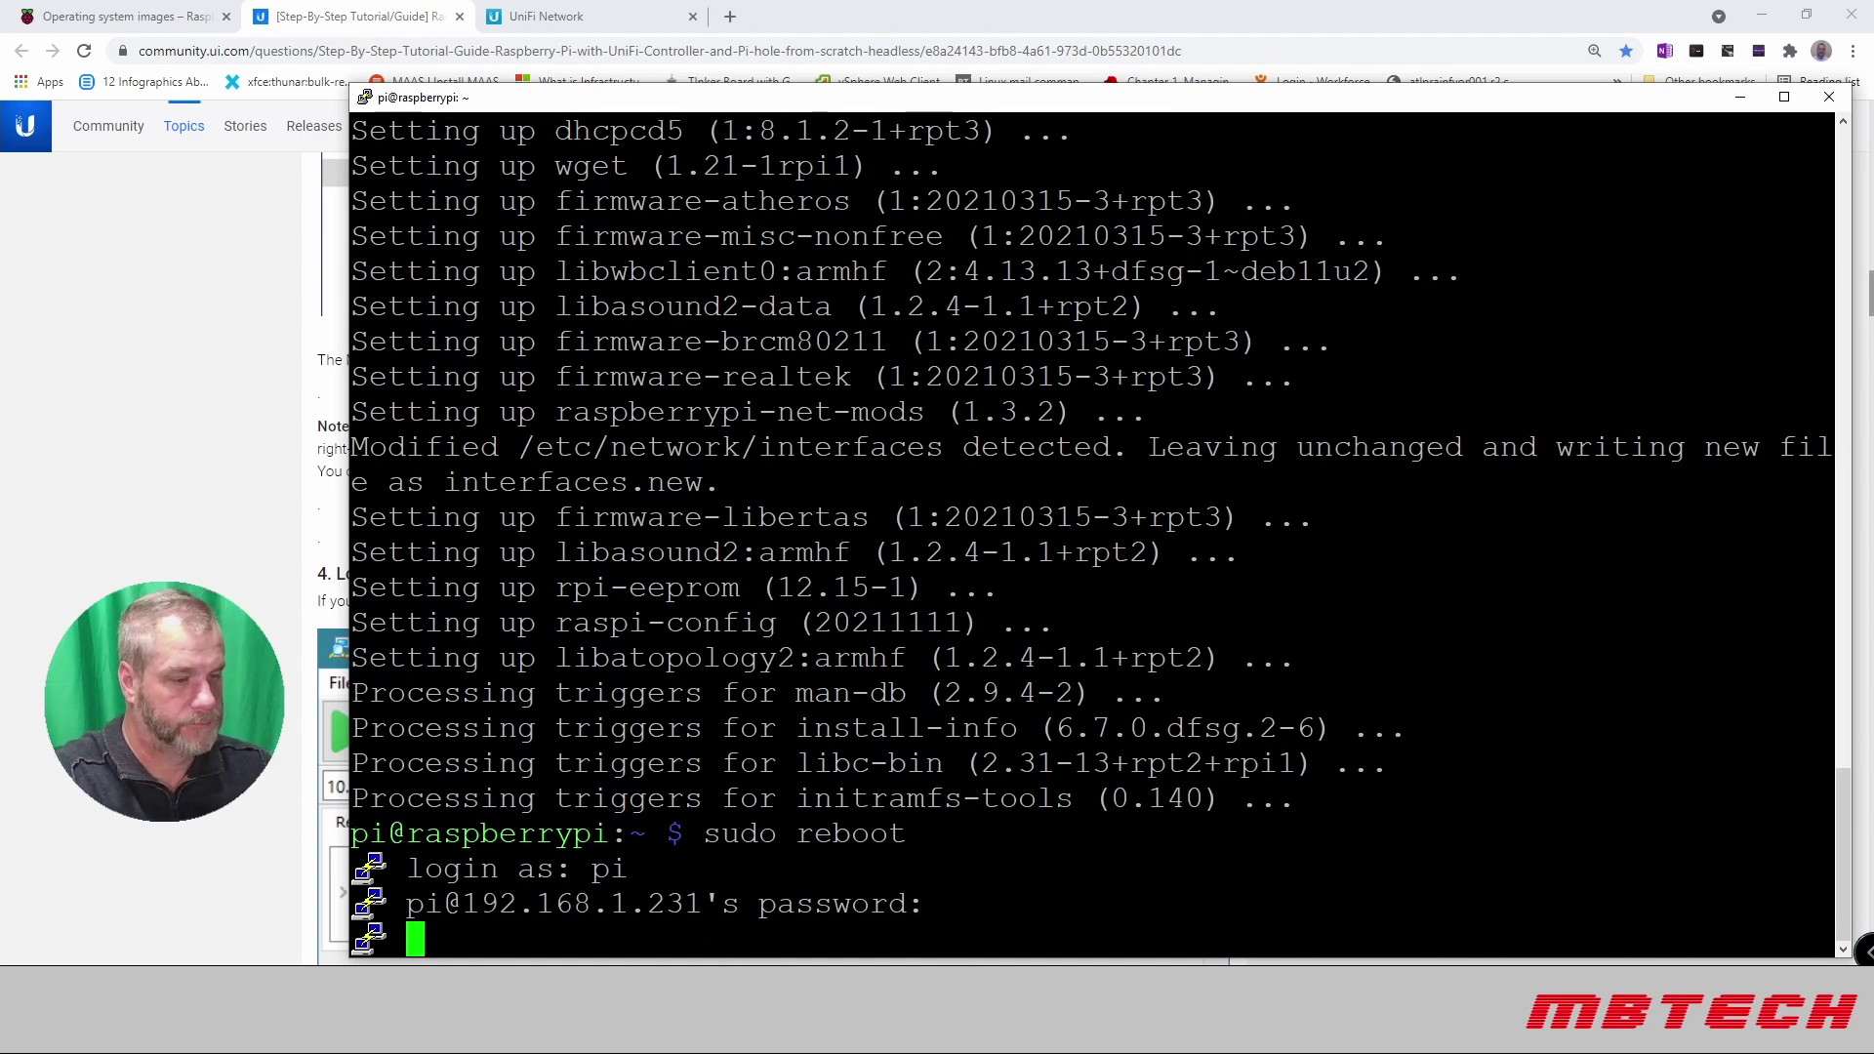
Step: Run sudo apt-get update && sudo apt-get upgrade, finding 0 packages to upgrade, then clear
type("clear")
key("Return")
type("sudo apt-get update && sudo apt-get upgrade")
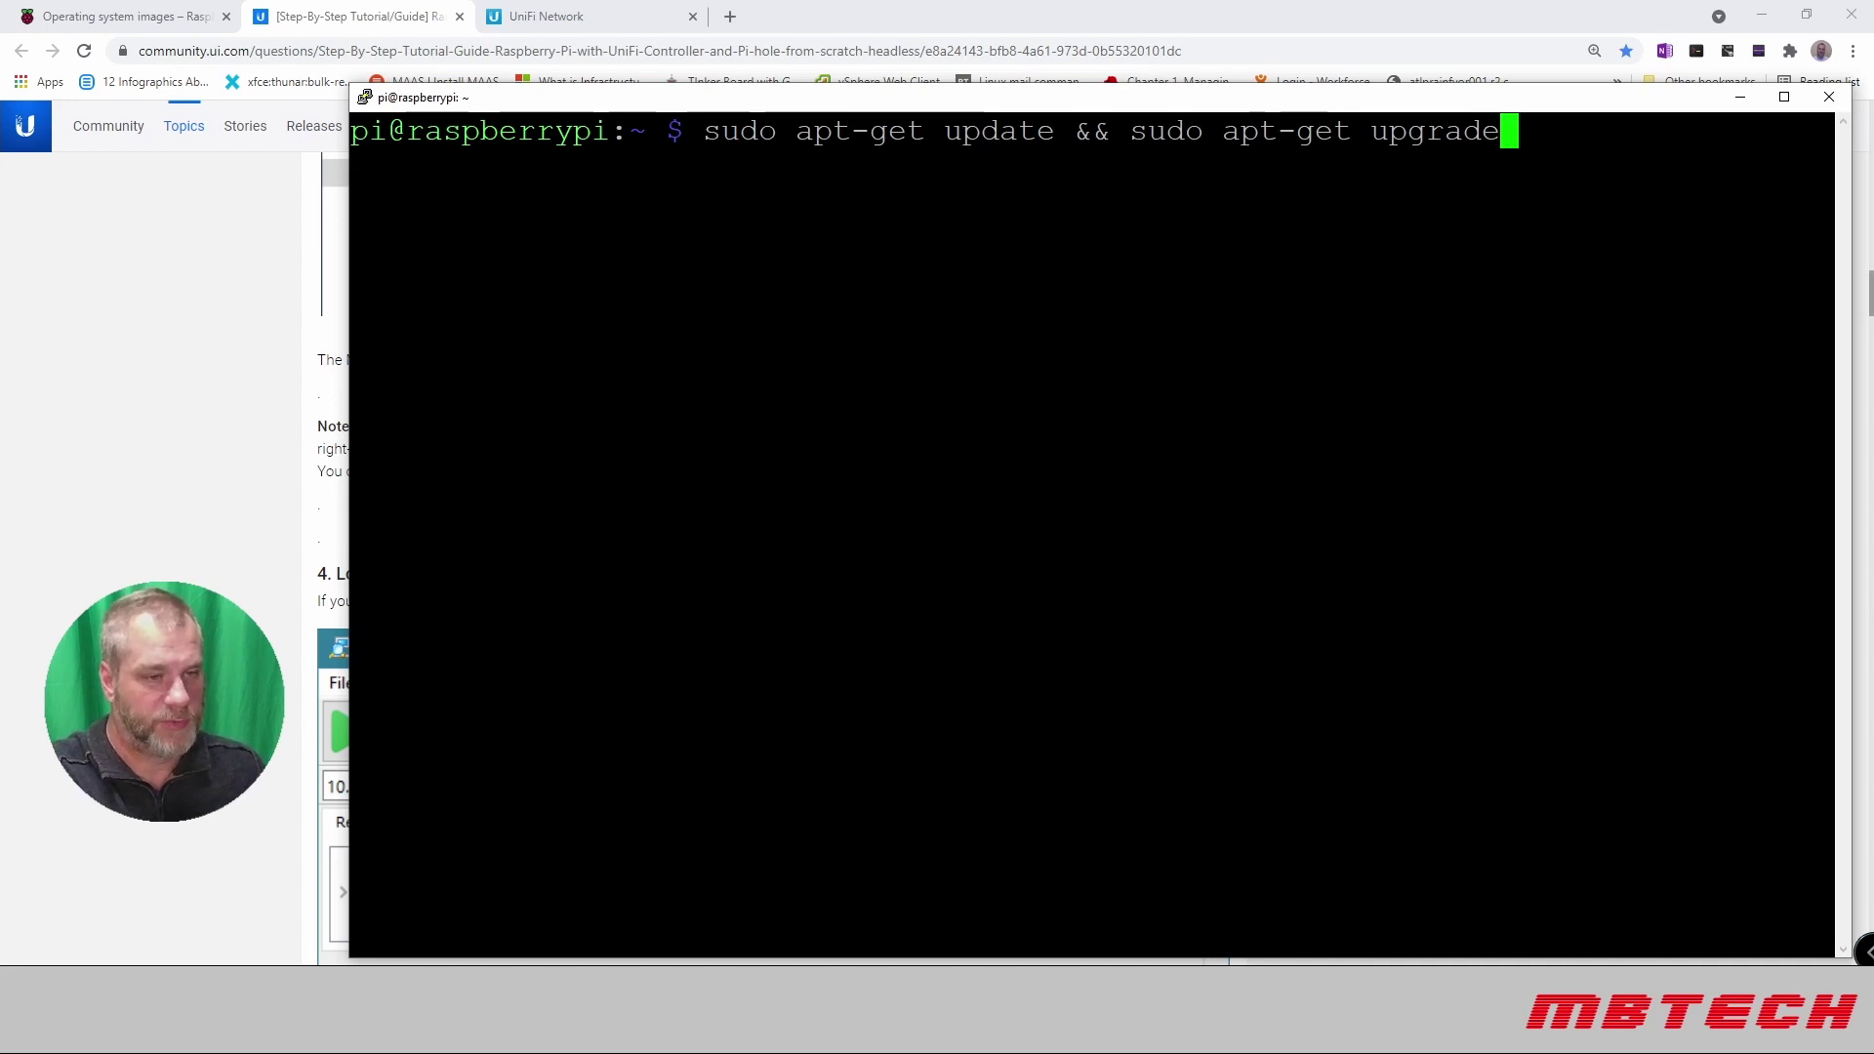
key("Return")
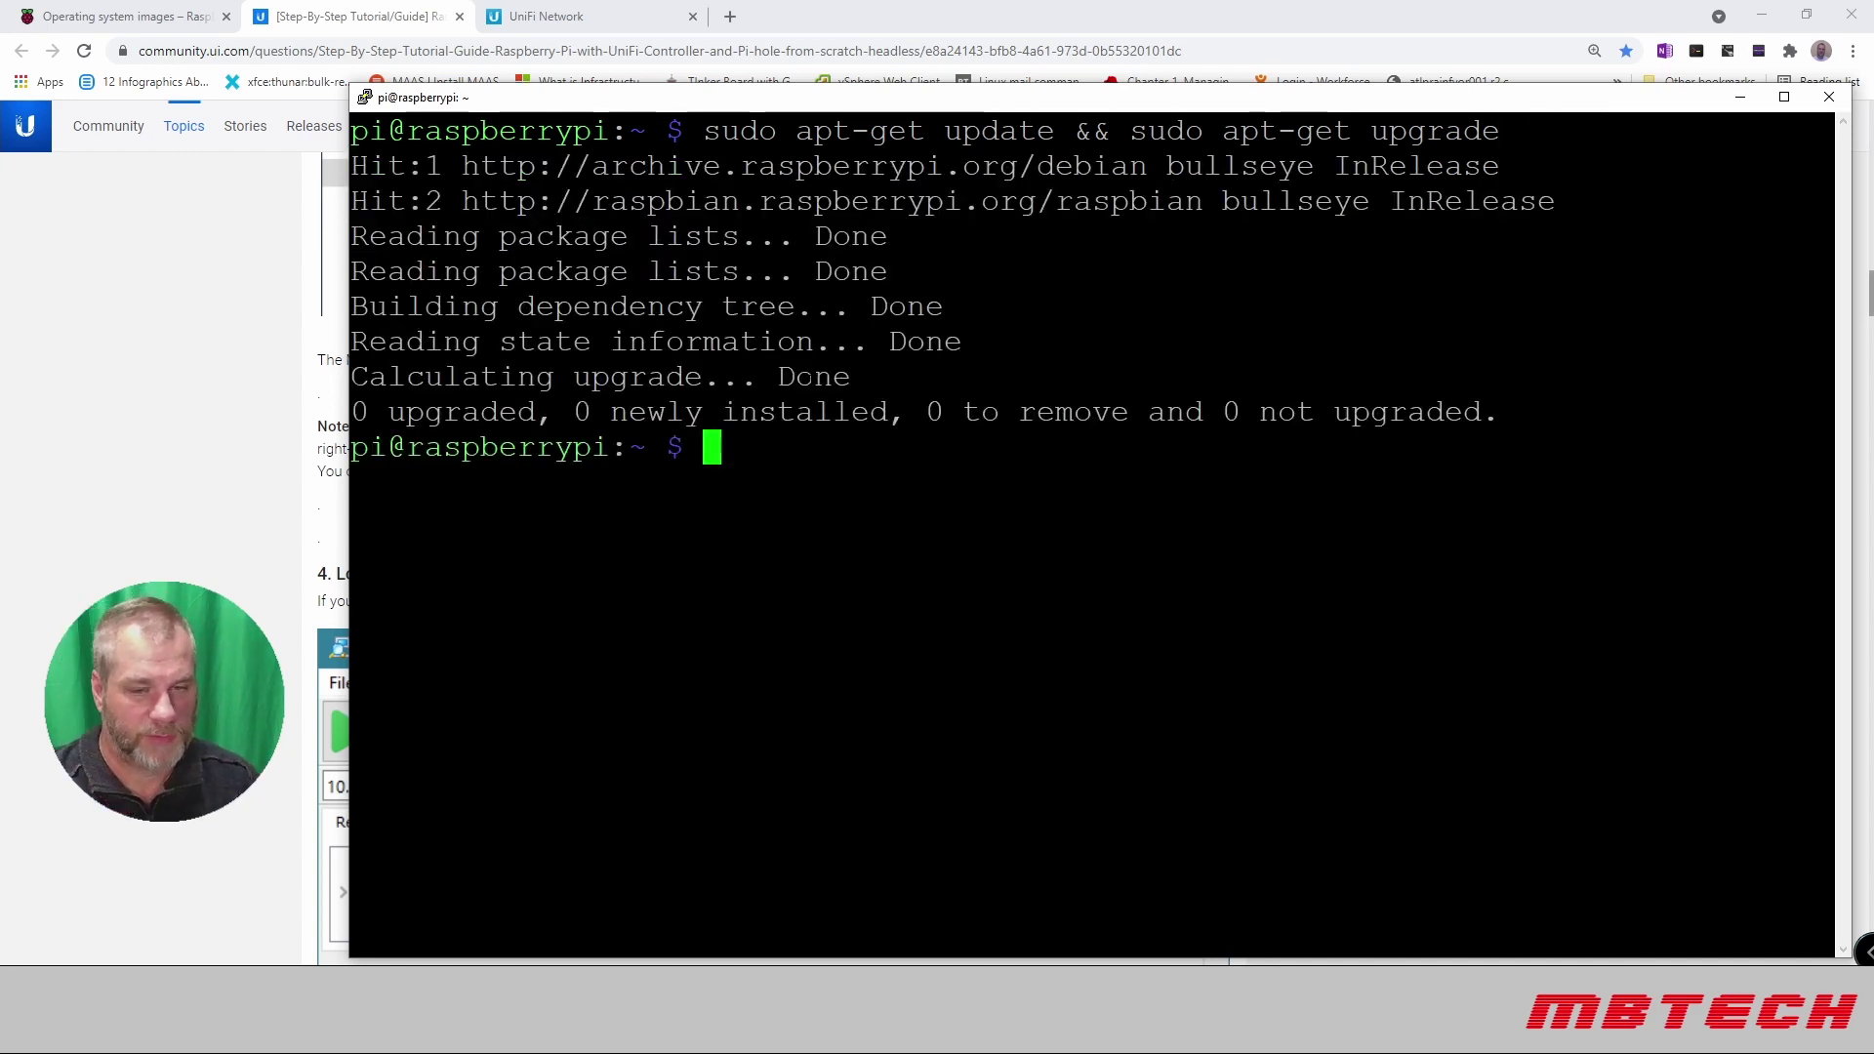
type("clear")
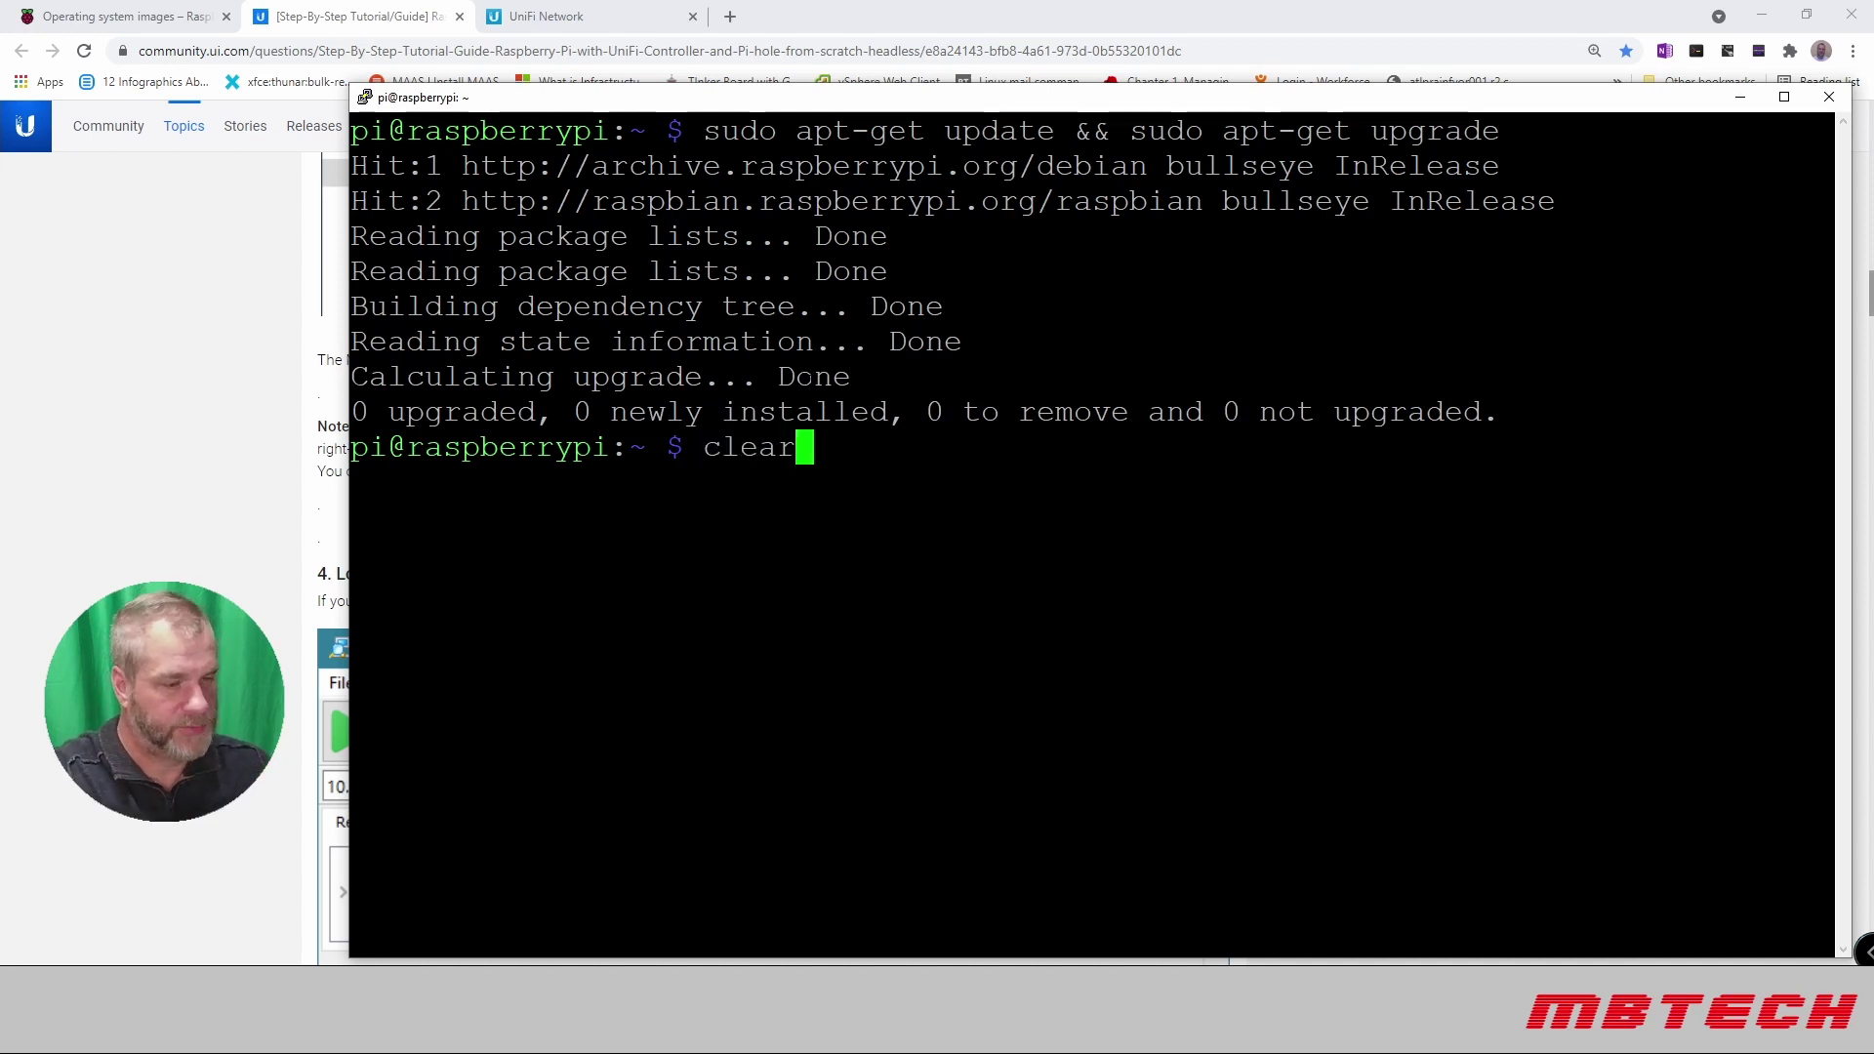
key("Return")
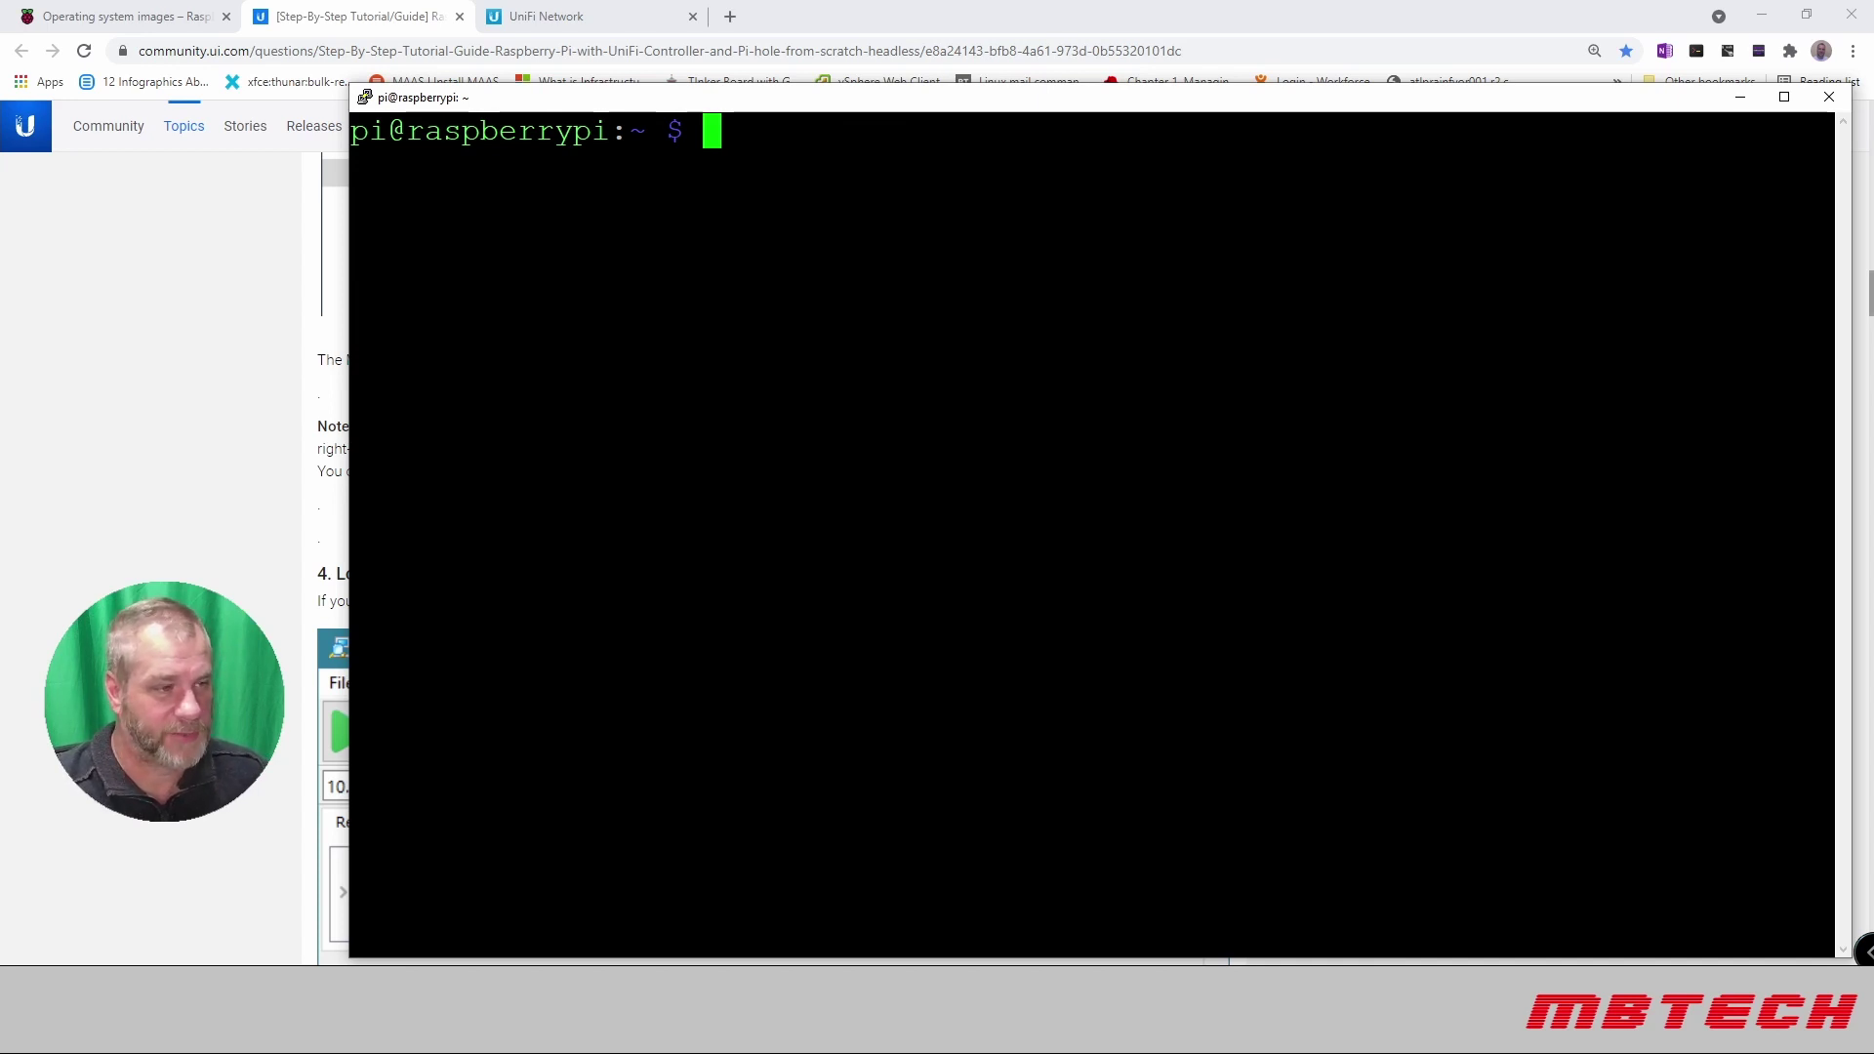
Step: In the tutorial's install-script section, select the UniFi-only wget command ending in no-pihole
left_click(366, 25)
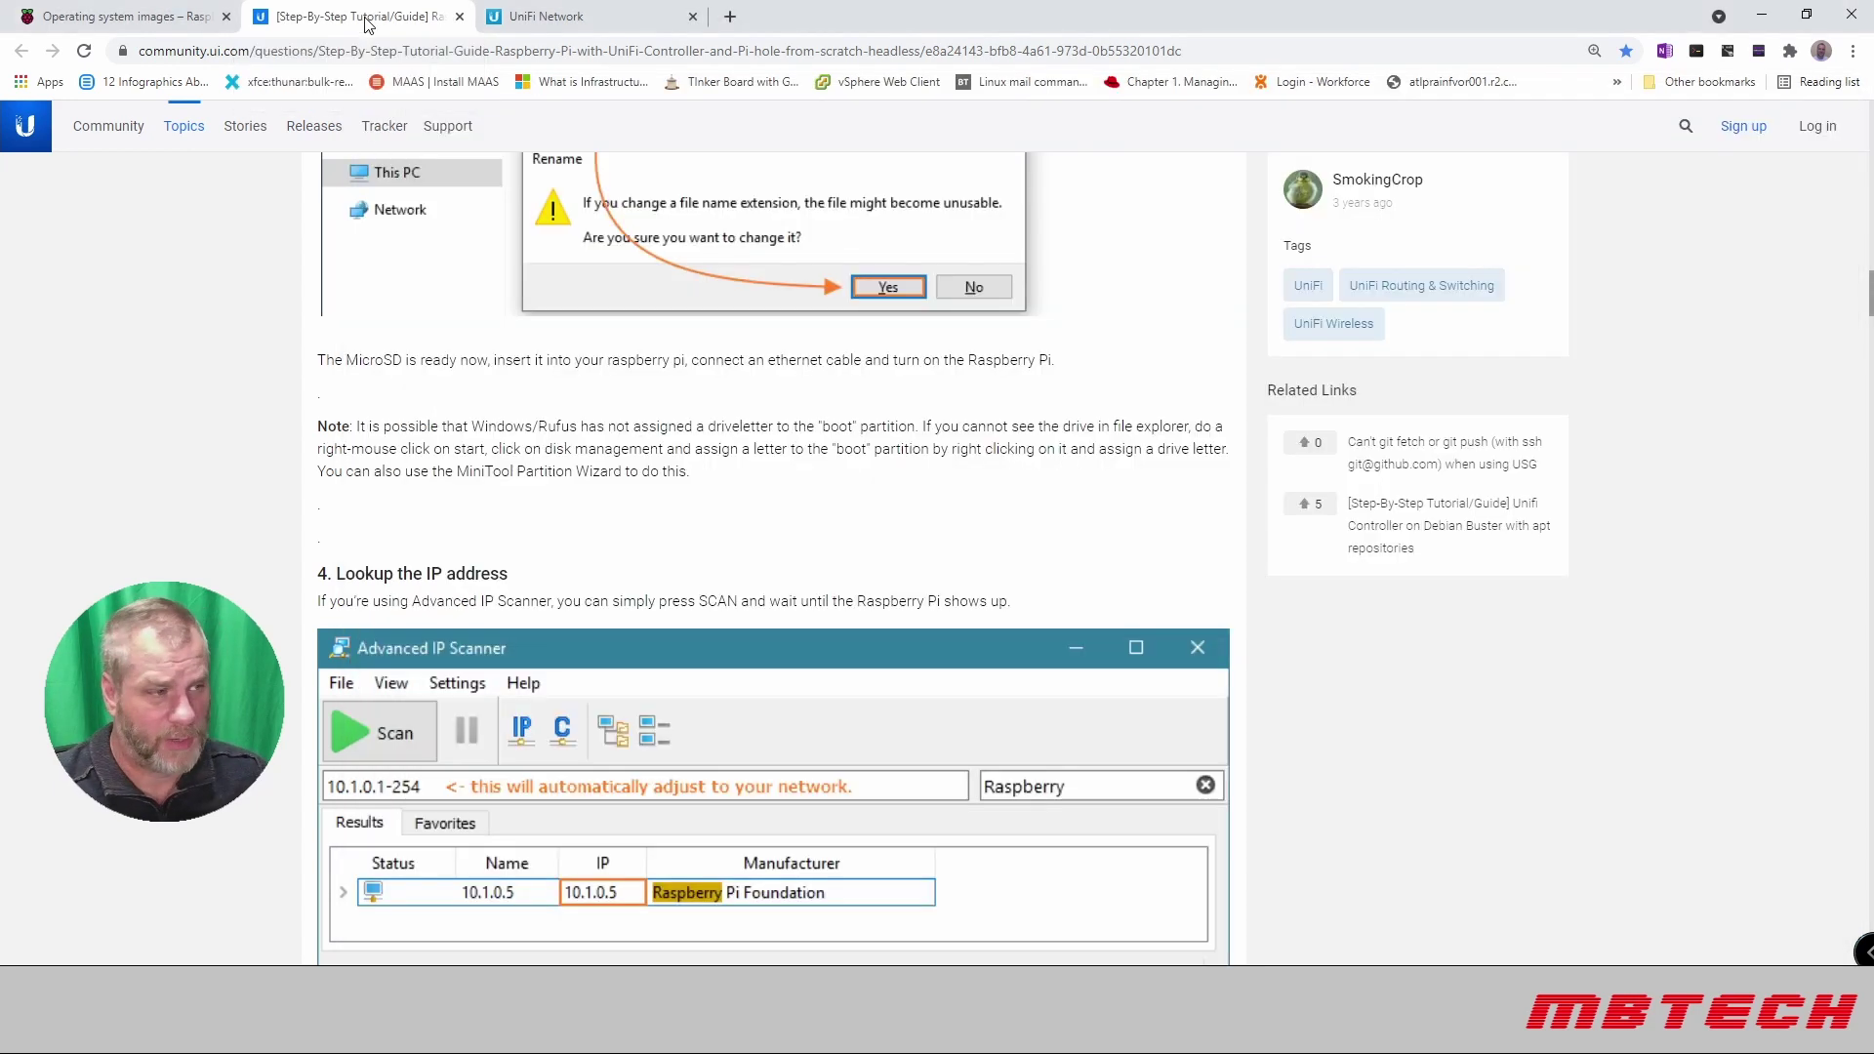
scroll(470, 395, "down", 3)
scroll(473, 390, "up", 5)
scroll(476, 386, "down", 8)
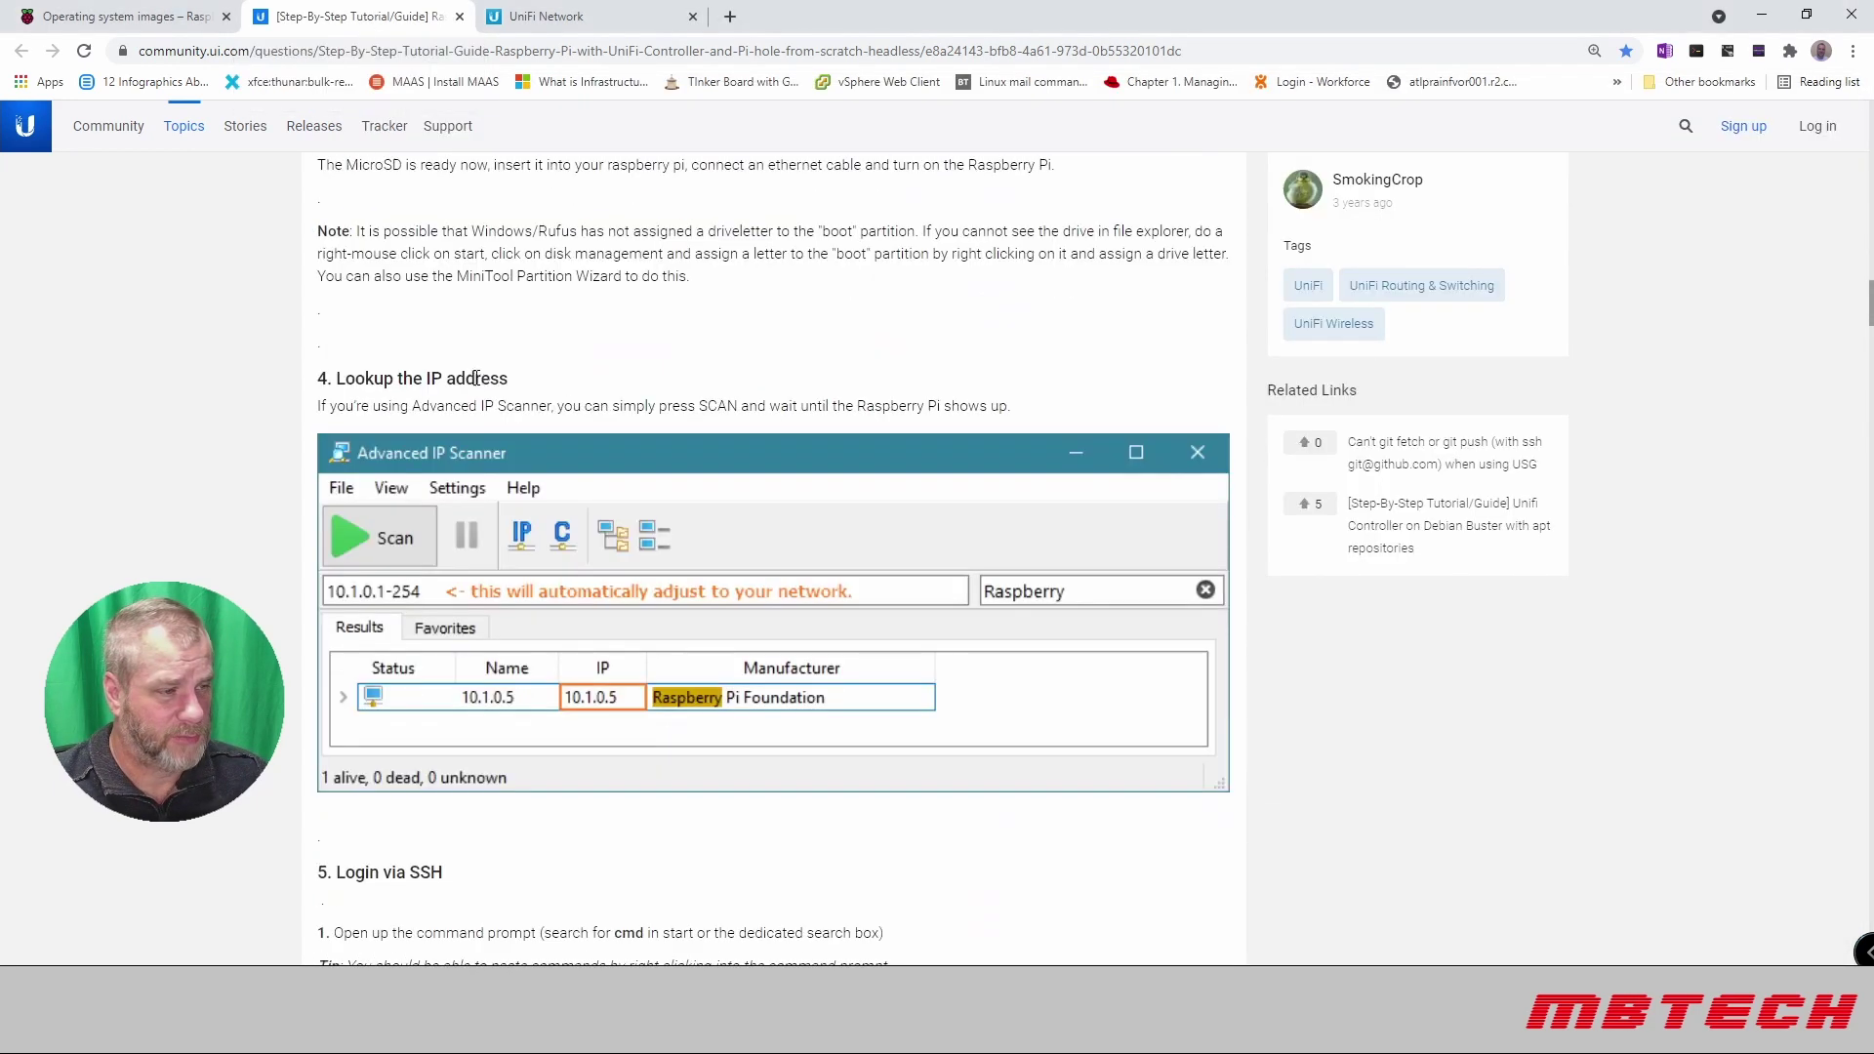
scroll(476, 380, "down", 3)
scroll(451, 317, "down", 4)
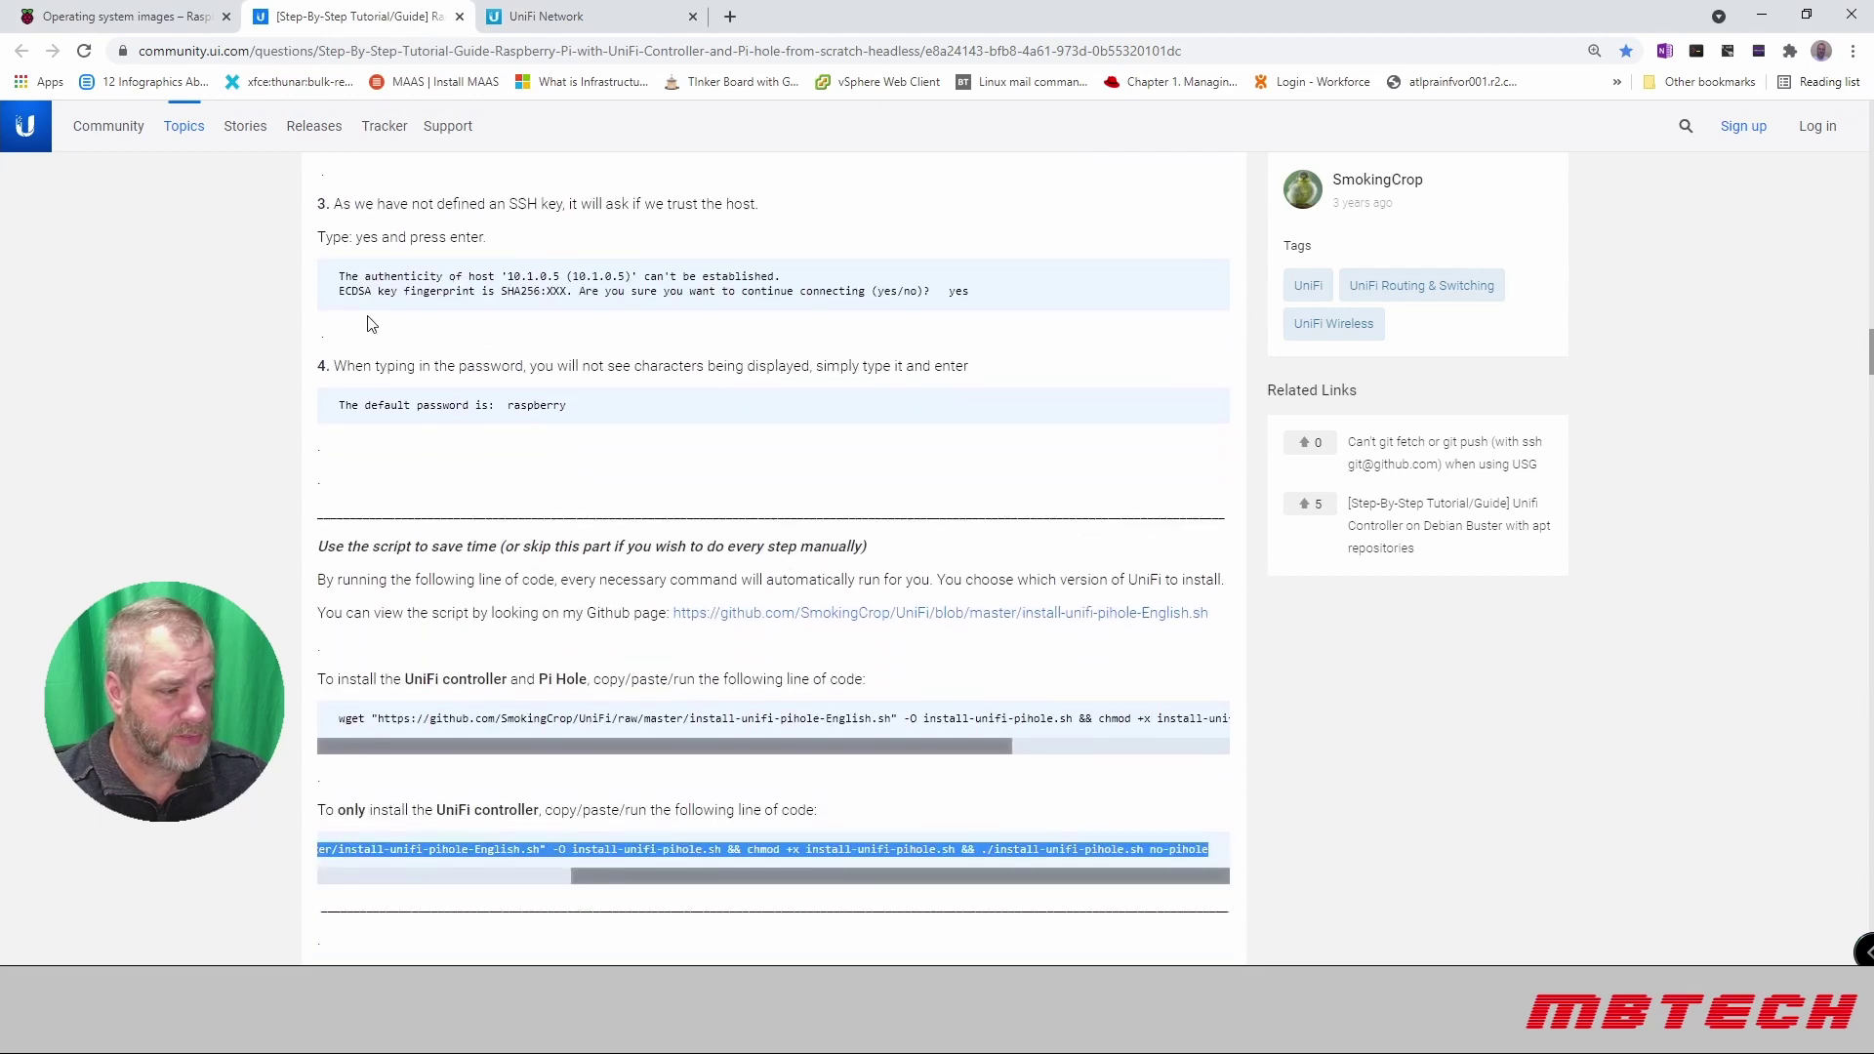
scroll(449, 327, "down", 2)
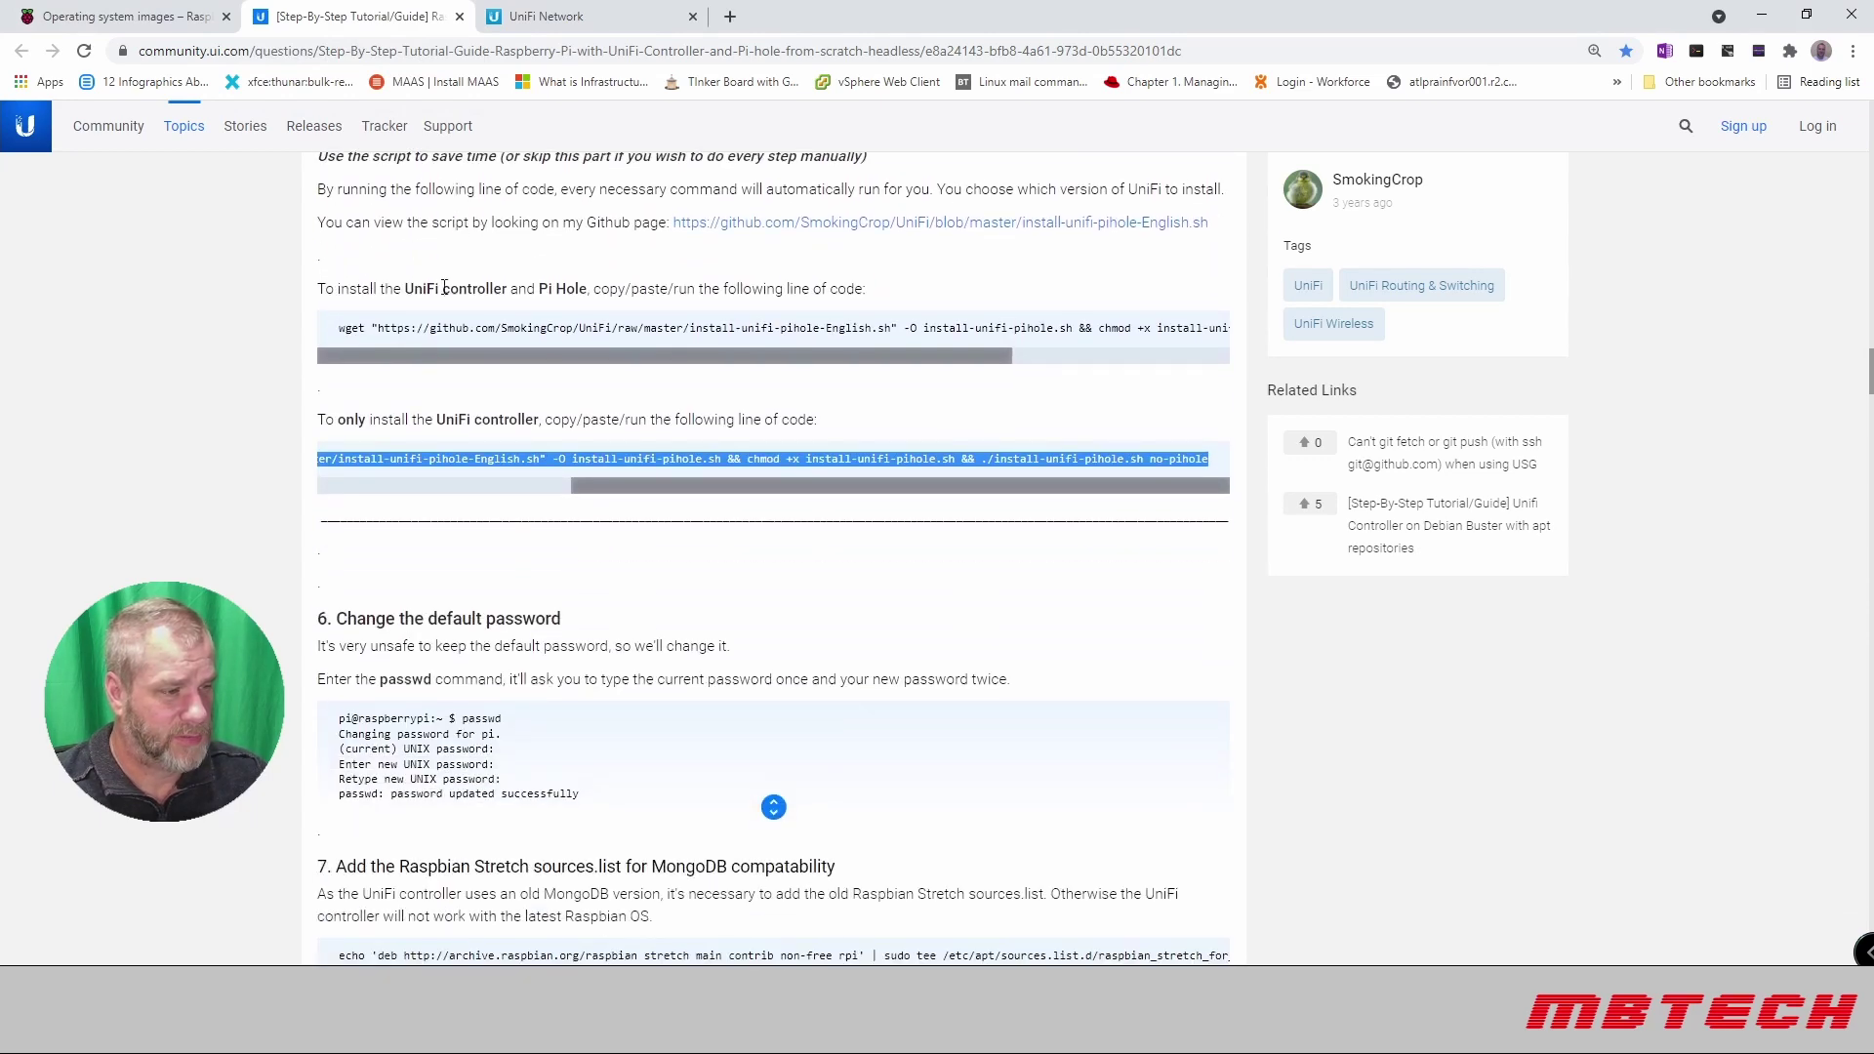
left_click(449, 419)
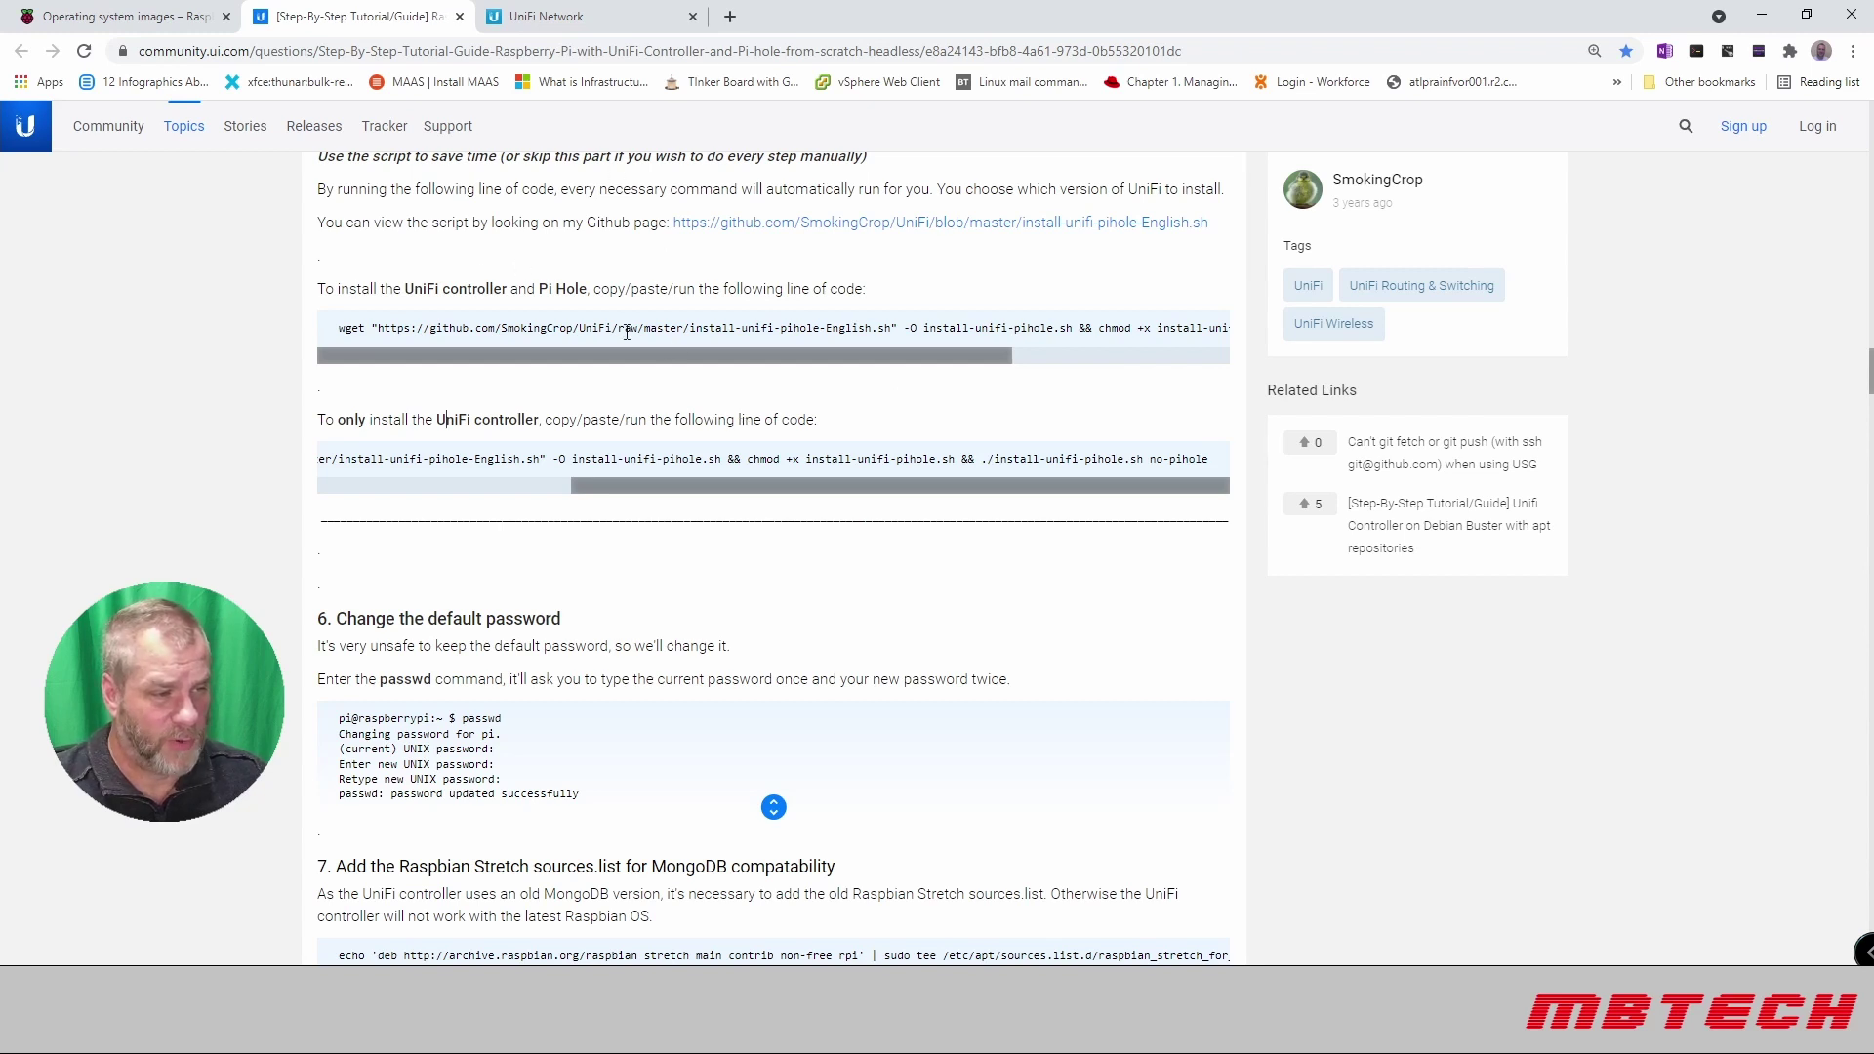
left_click_drag(611, 364, 471, 344)
left_click_drag(627, 488, 1242, 467)
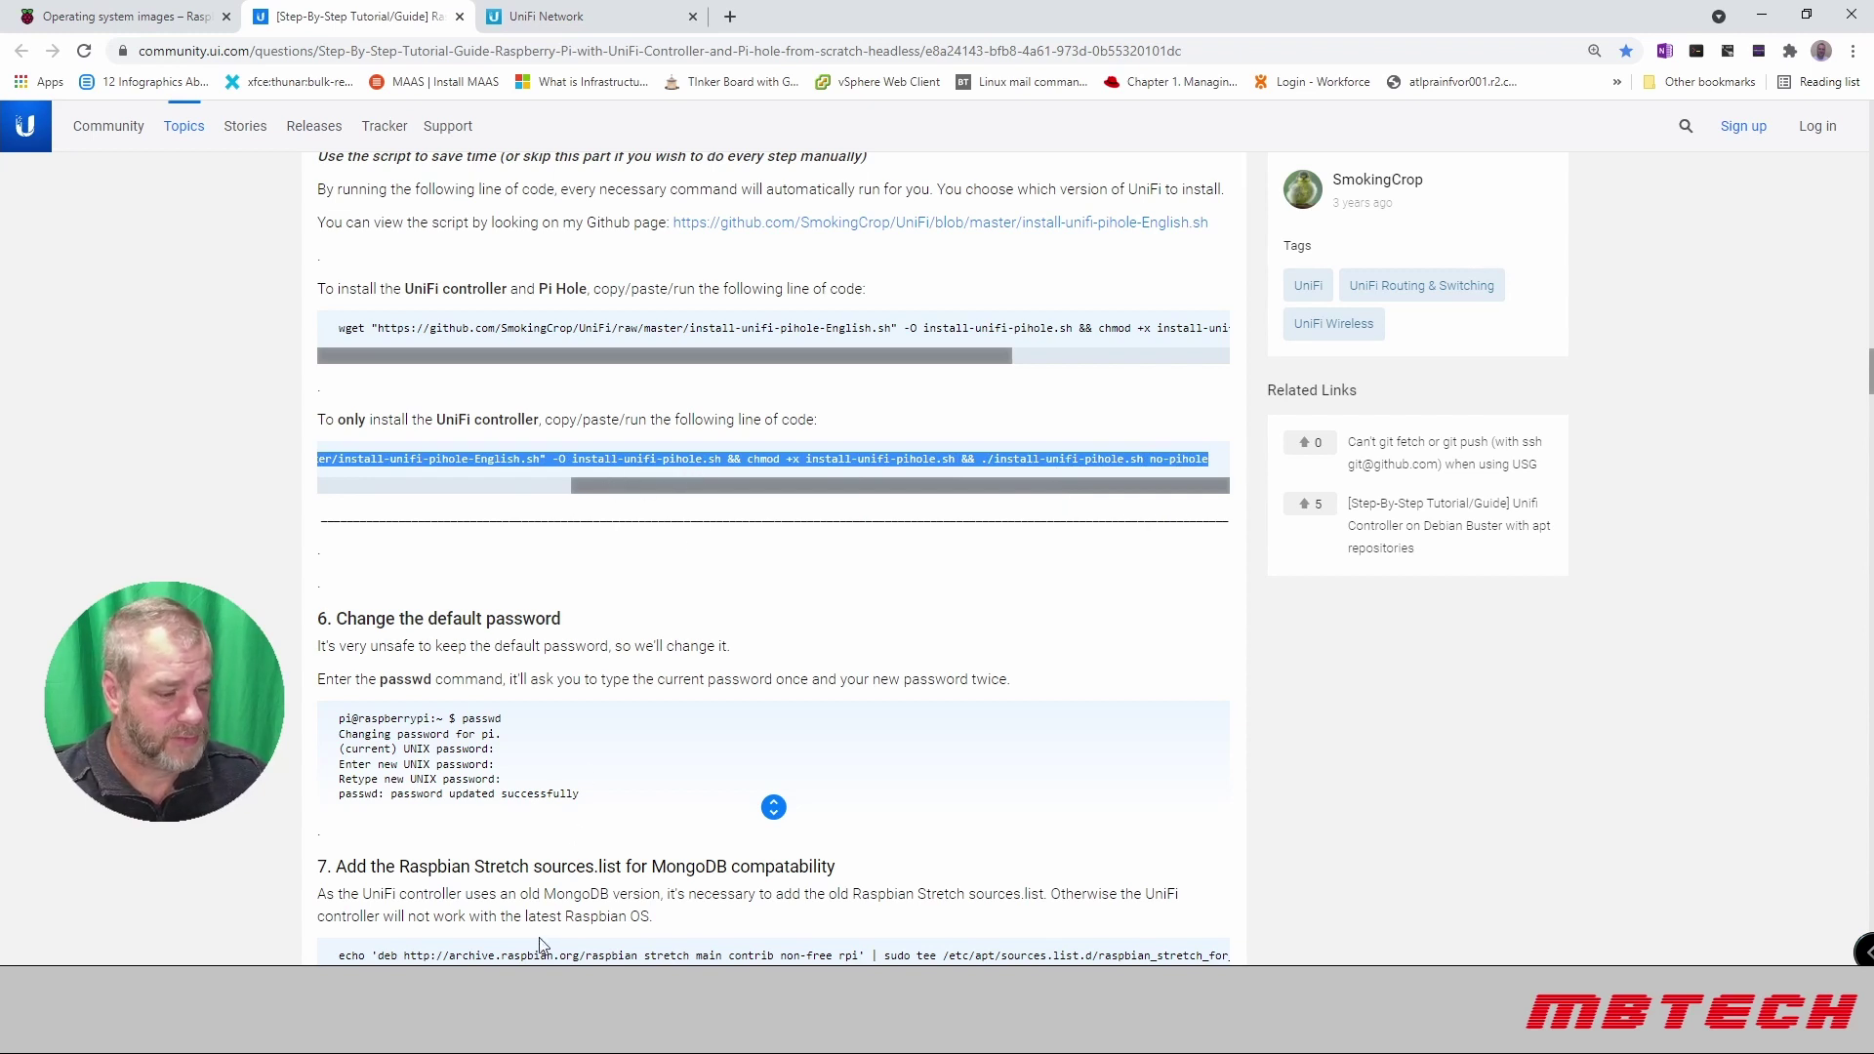
Step: Paste and run the UniFi-only install script in PuTTY, accepting default version 6.4.54
key("alt+Tab")
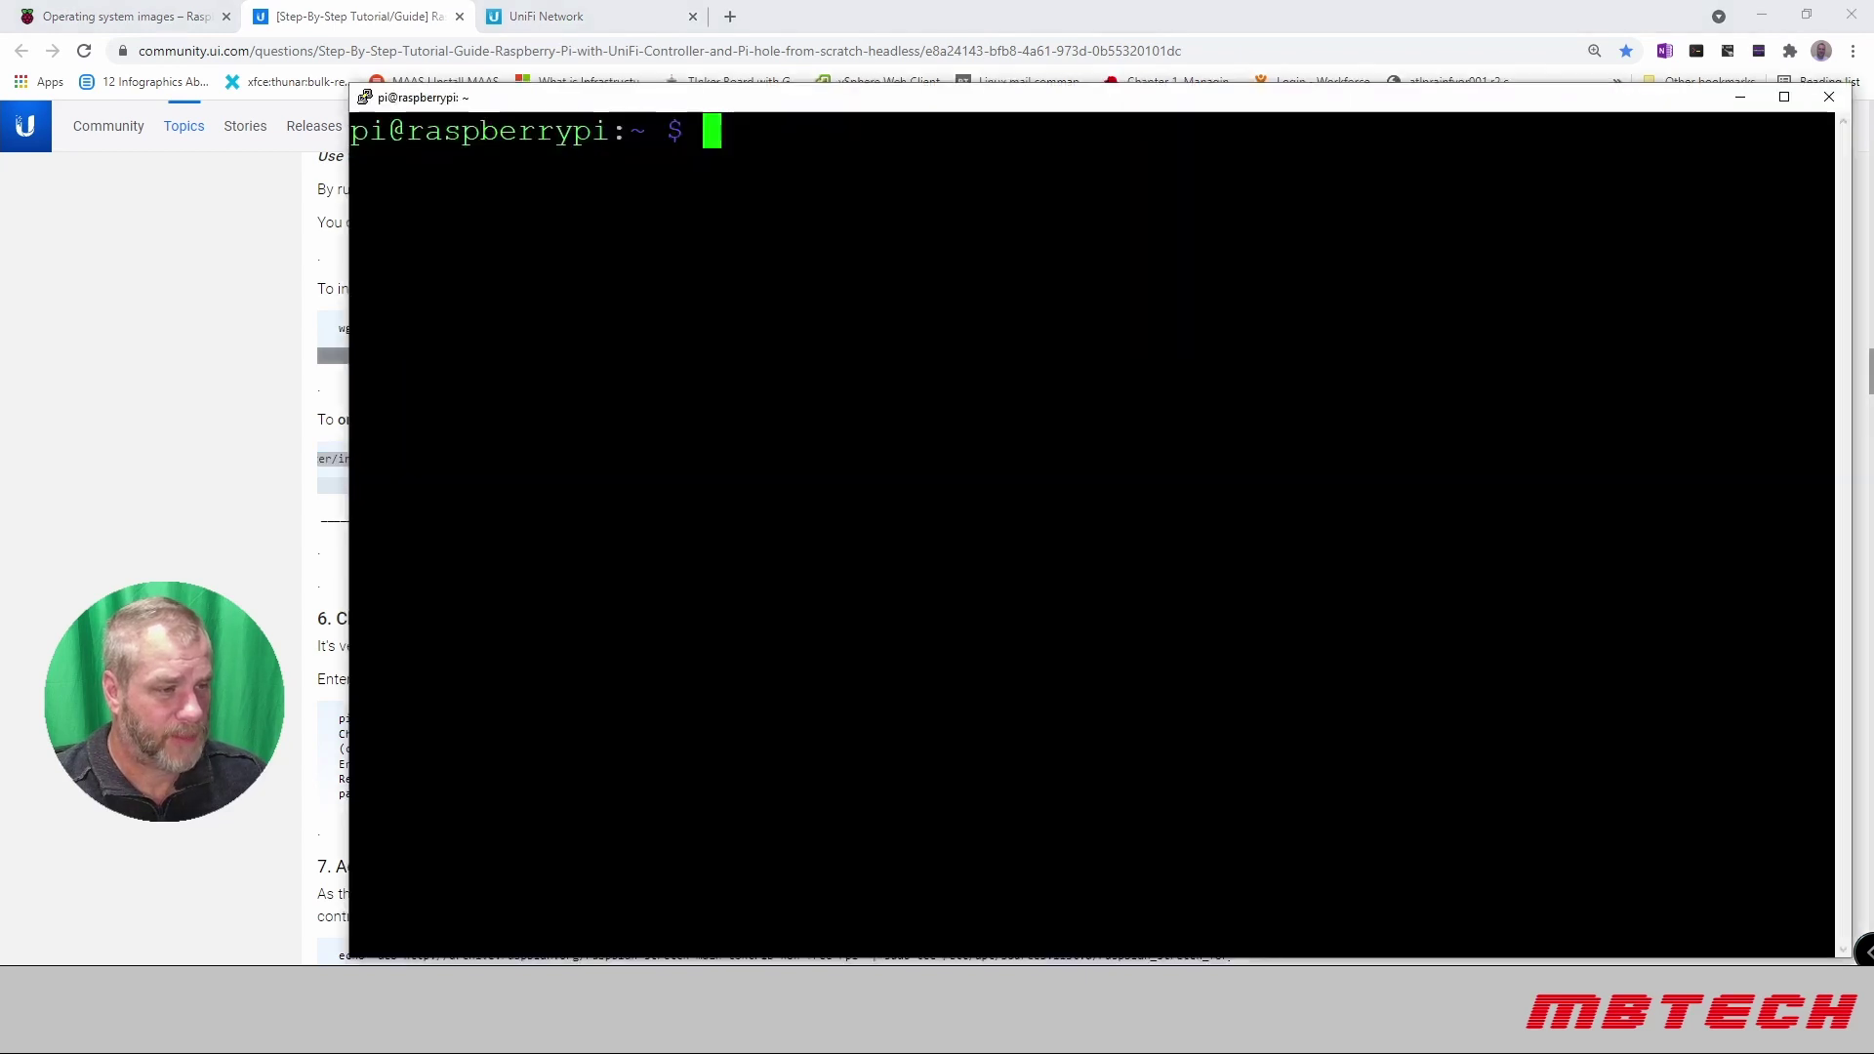
type("wget \"https://github.com/SmokingCrop/UniFi/raw/master/install-unifi-pihole-English.sh\" -O install-unifi-pihole.sh && chmod +x install-unifi-pihole.sh && ./install-unifi-pihole.sh no-pihole")
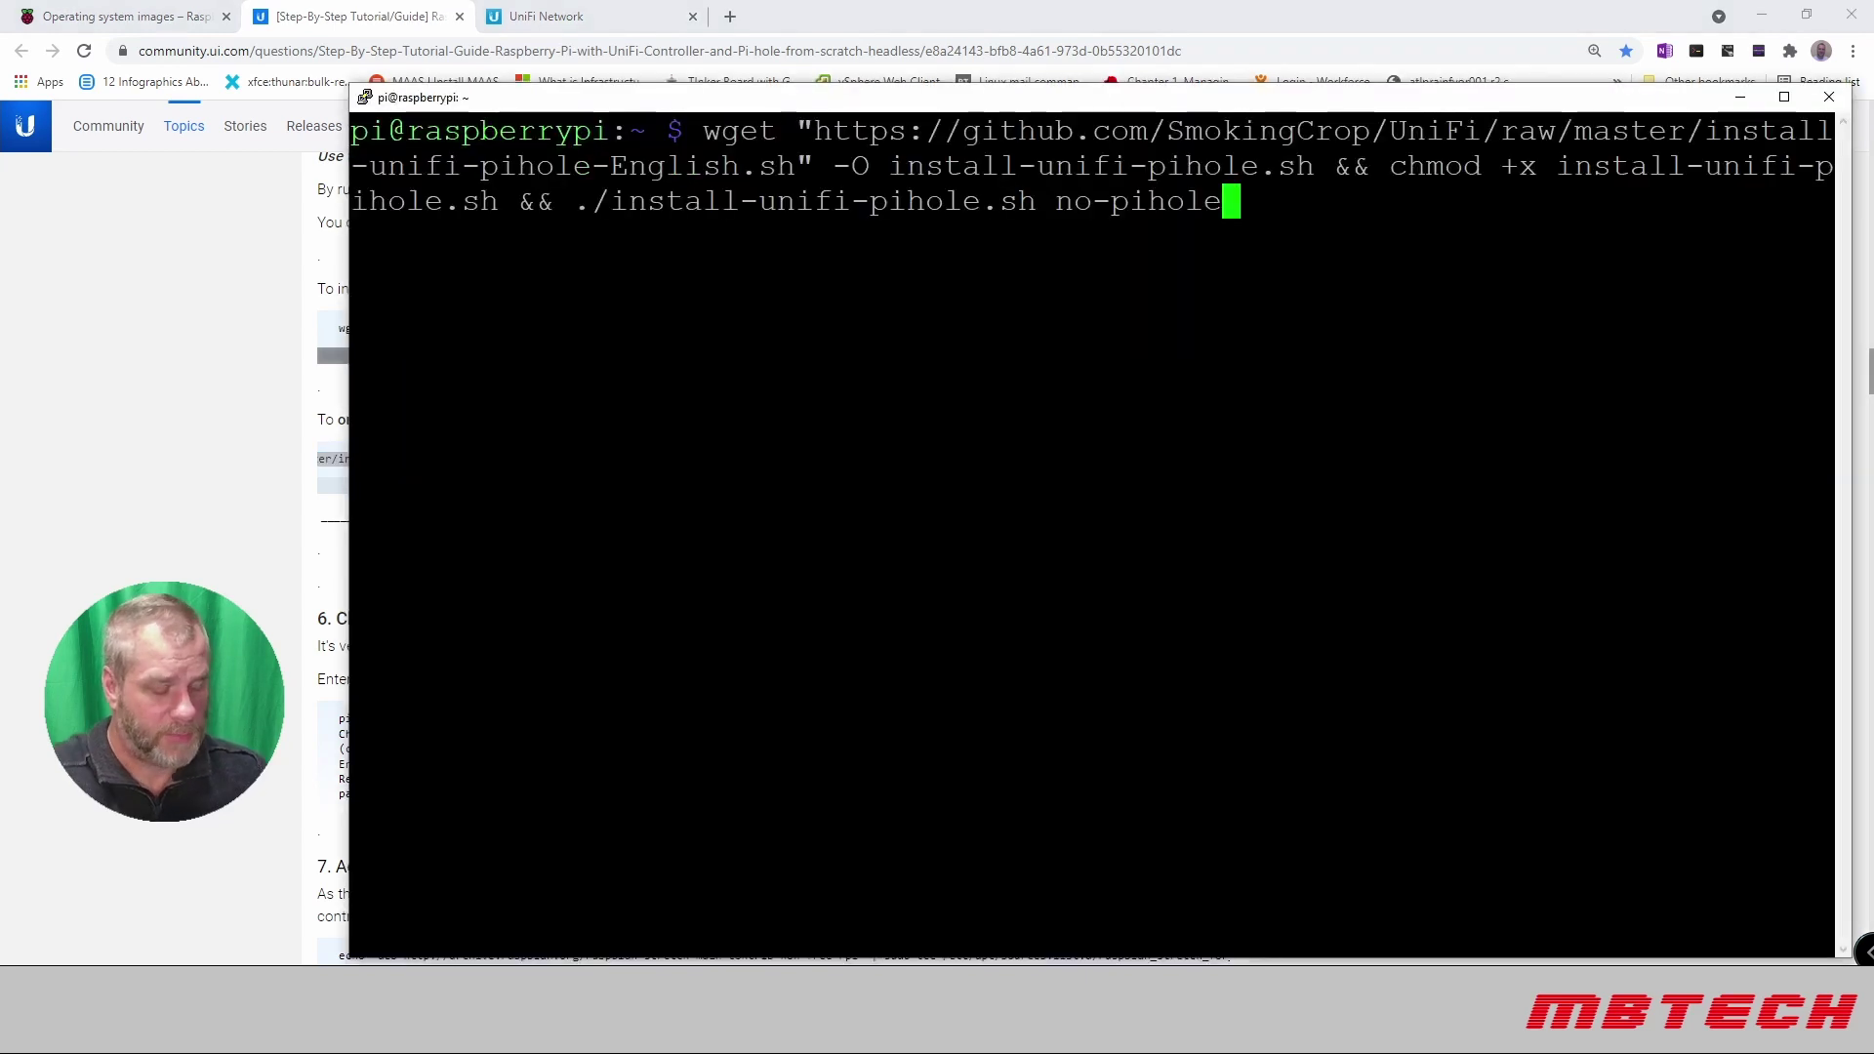
key("Return")
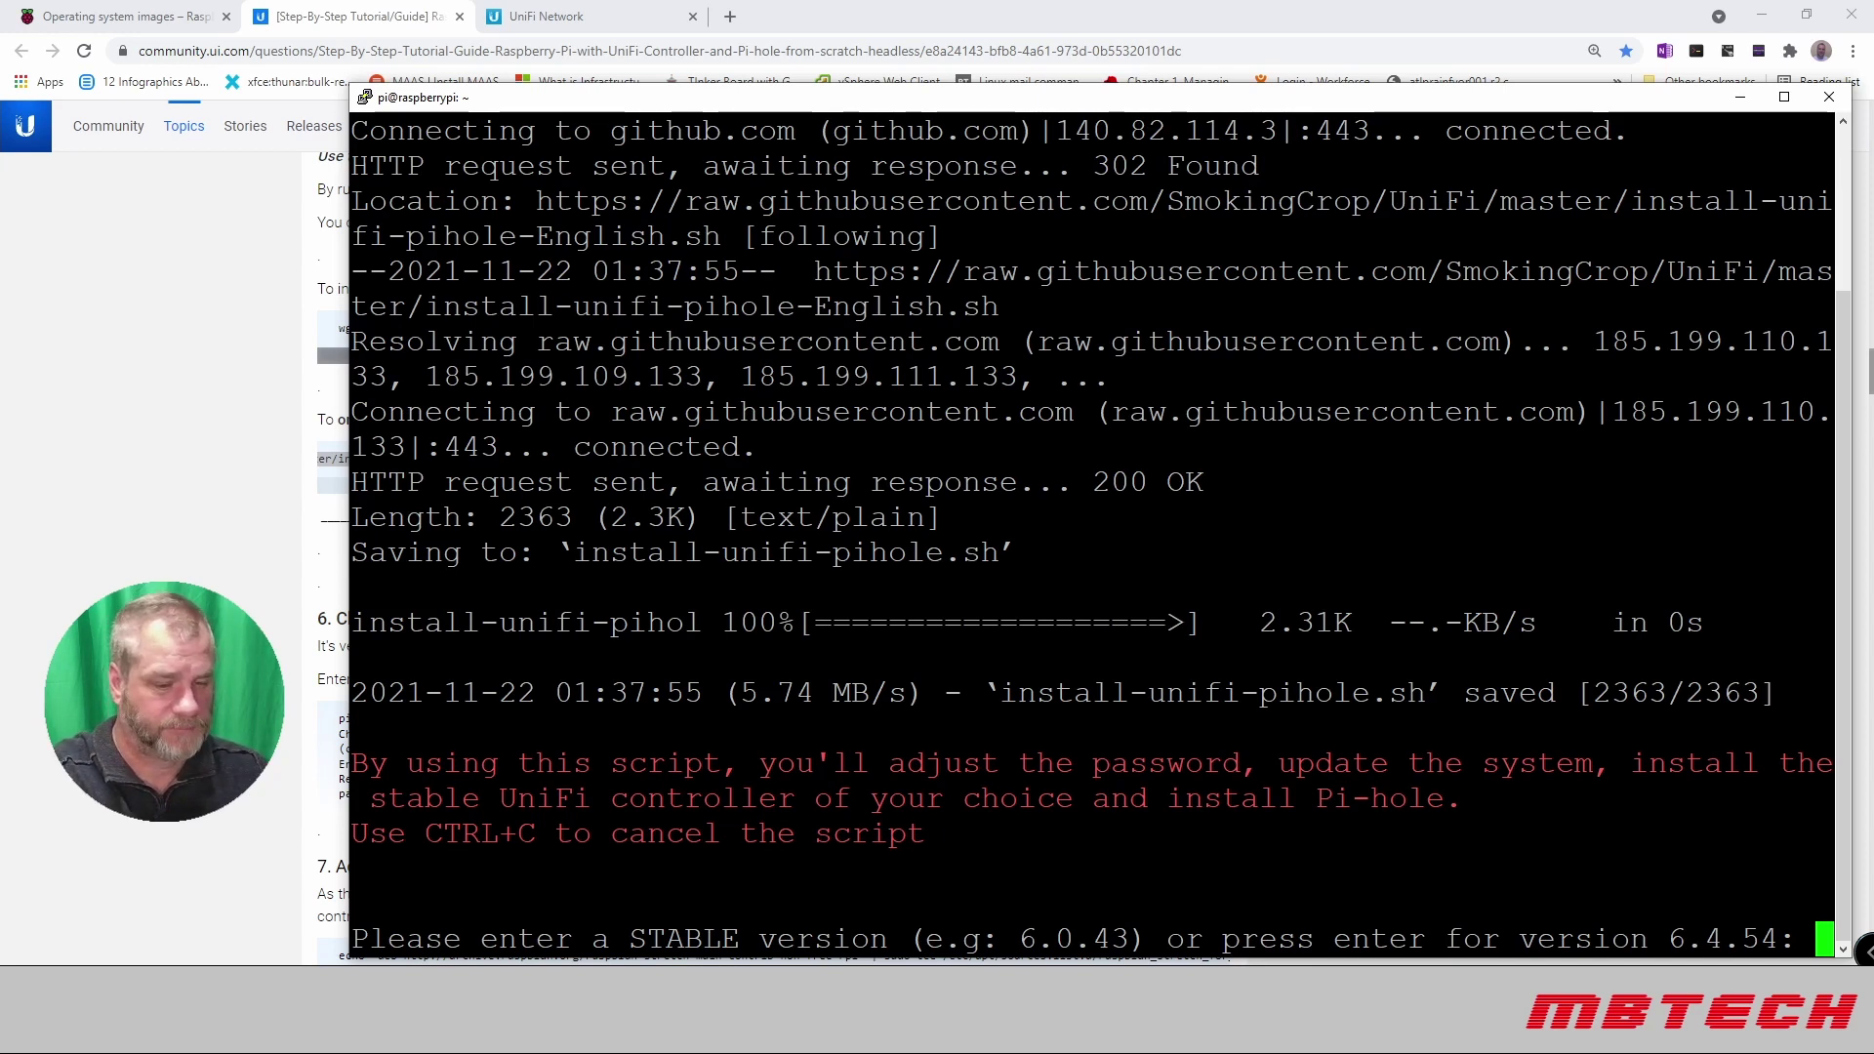
key("Return")
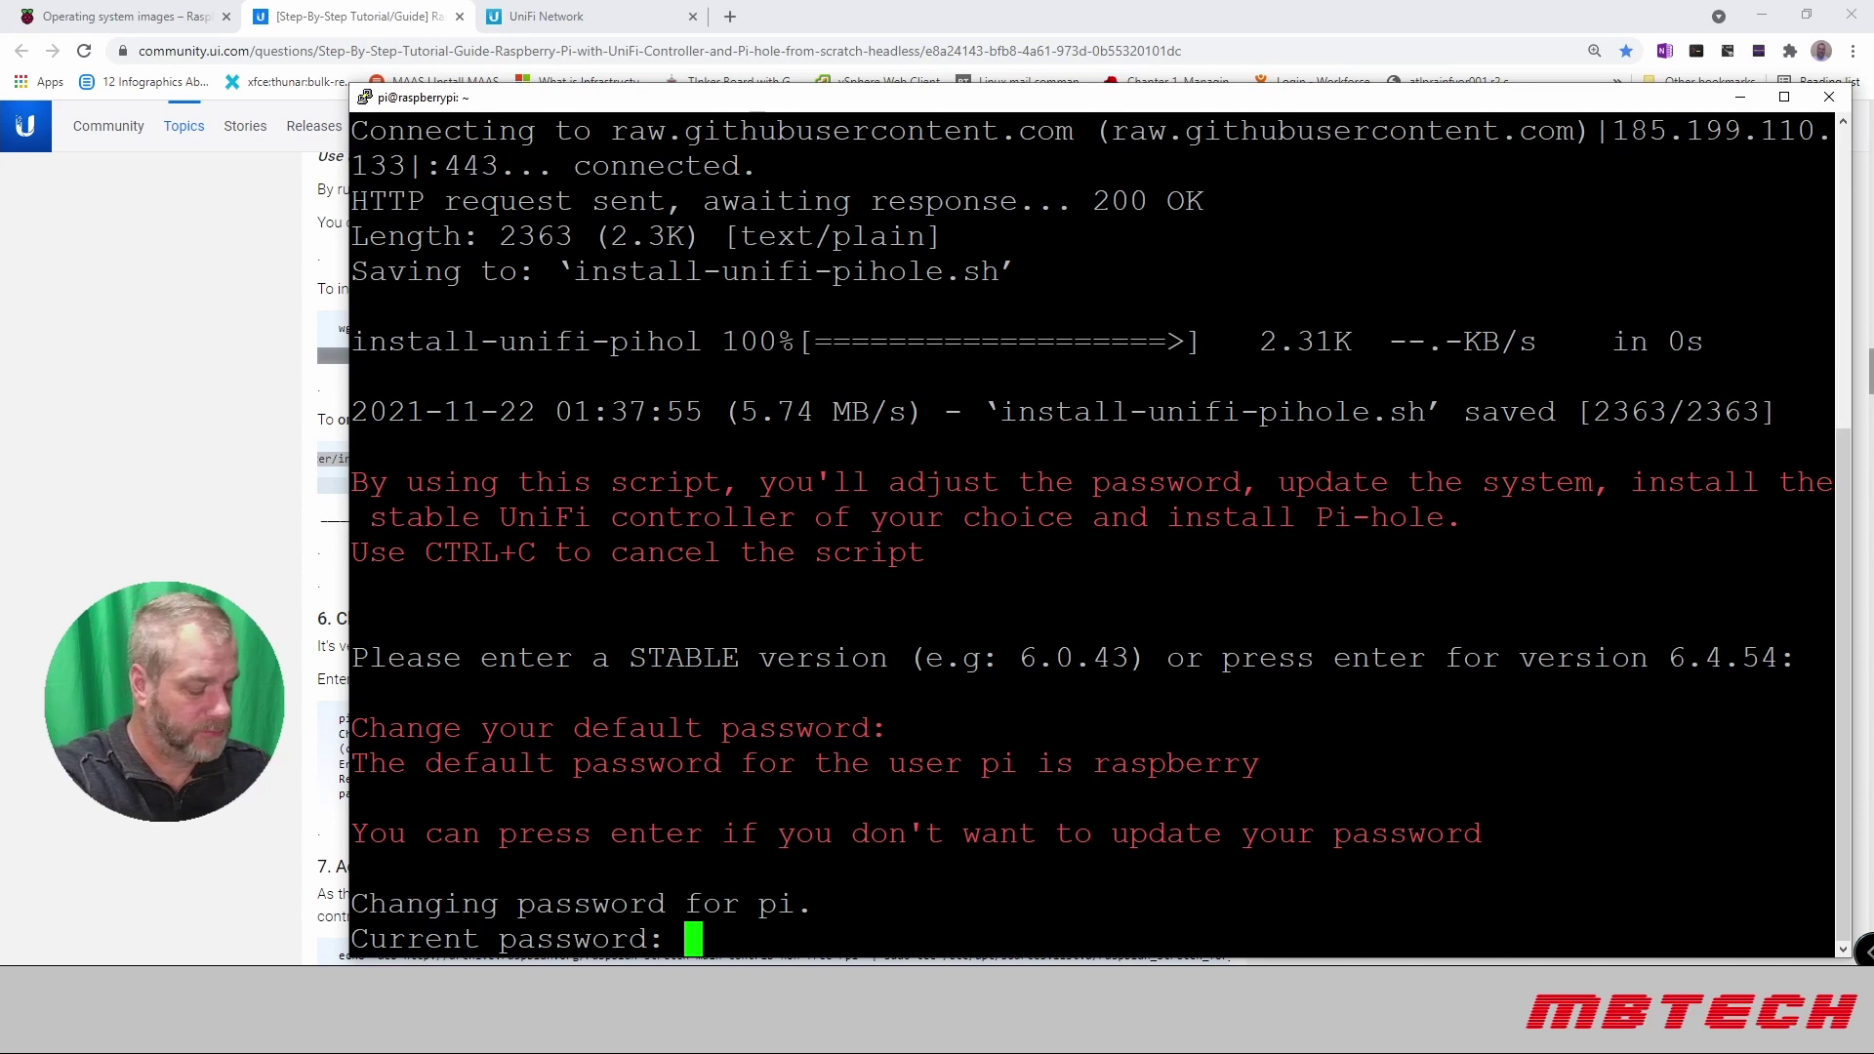
Step: Enter the current password and a new one twice so the install completes and reboots
key("Return")
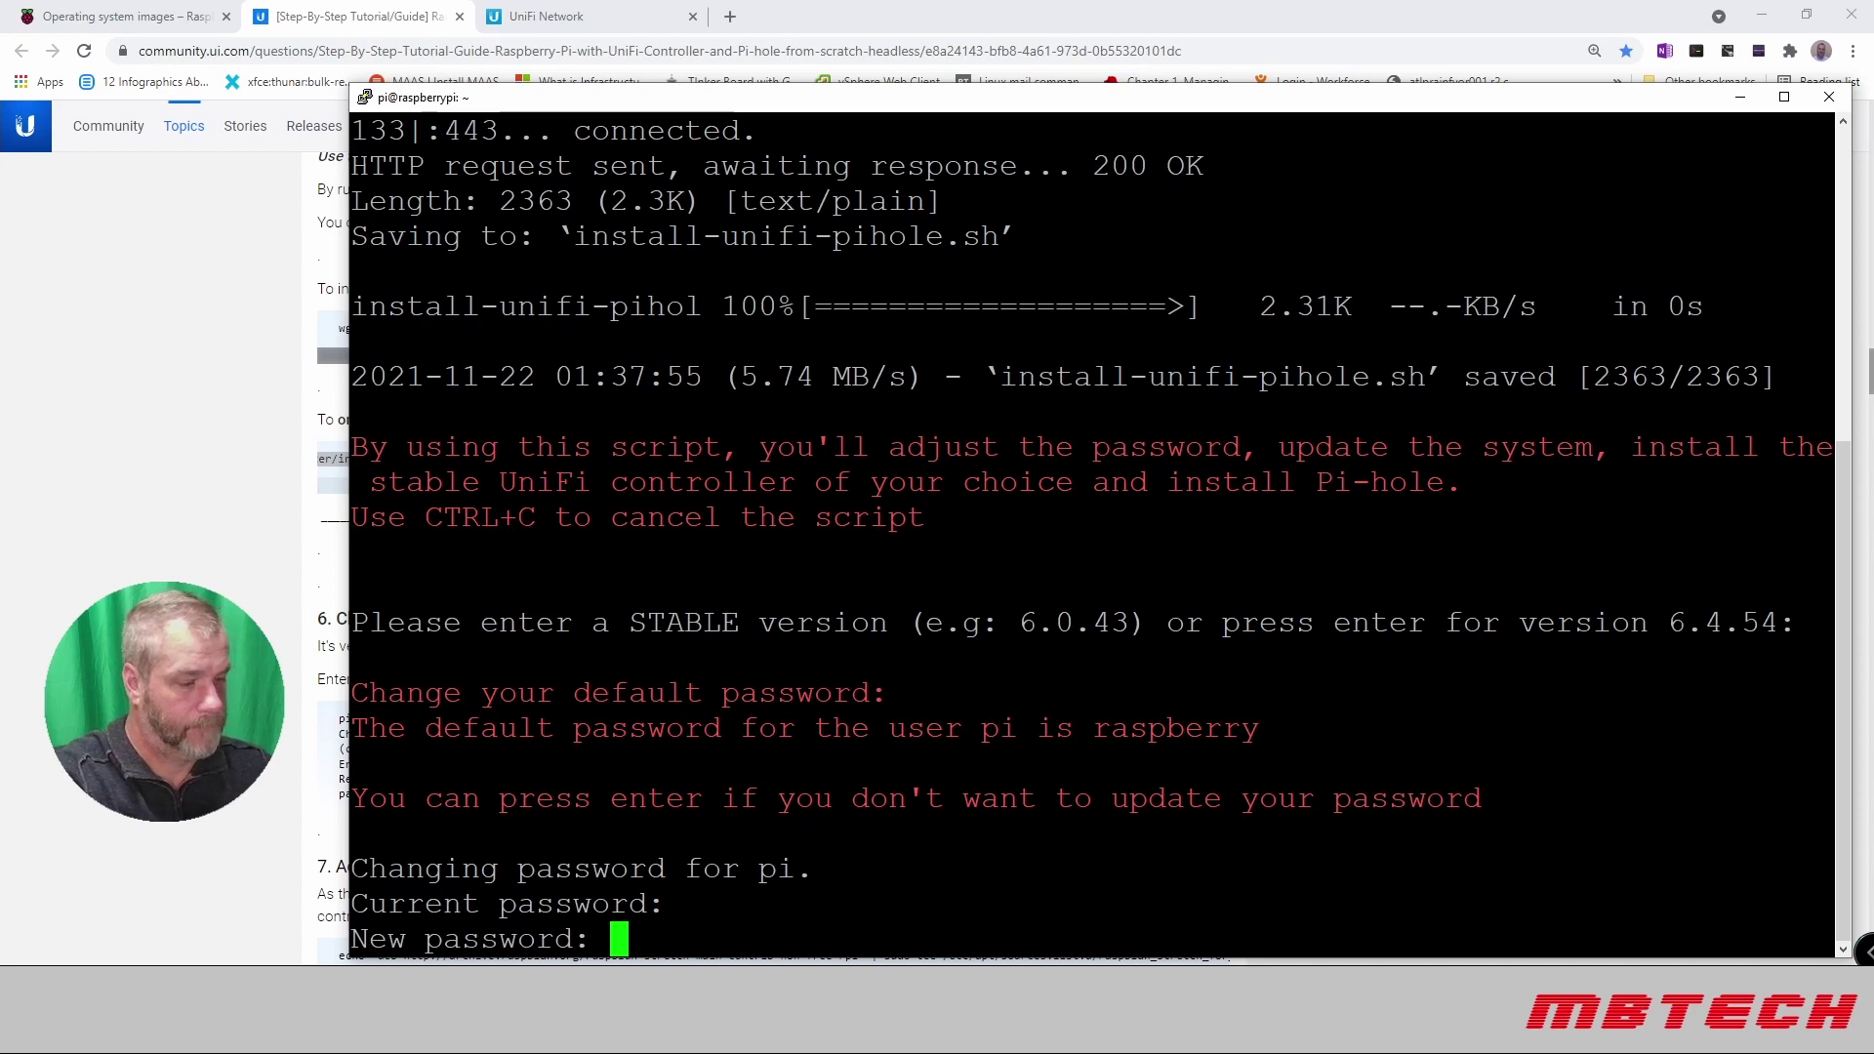
key("Return")
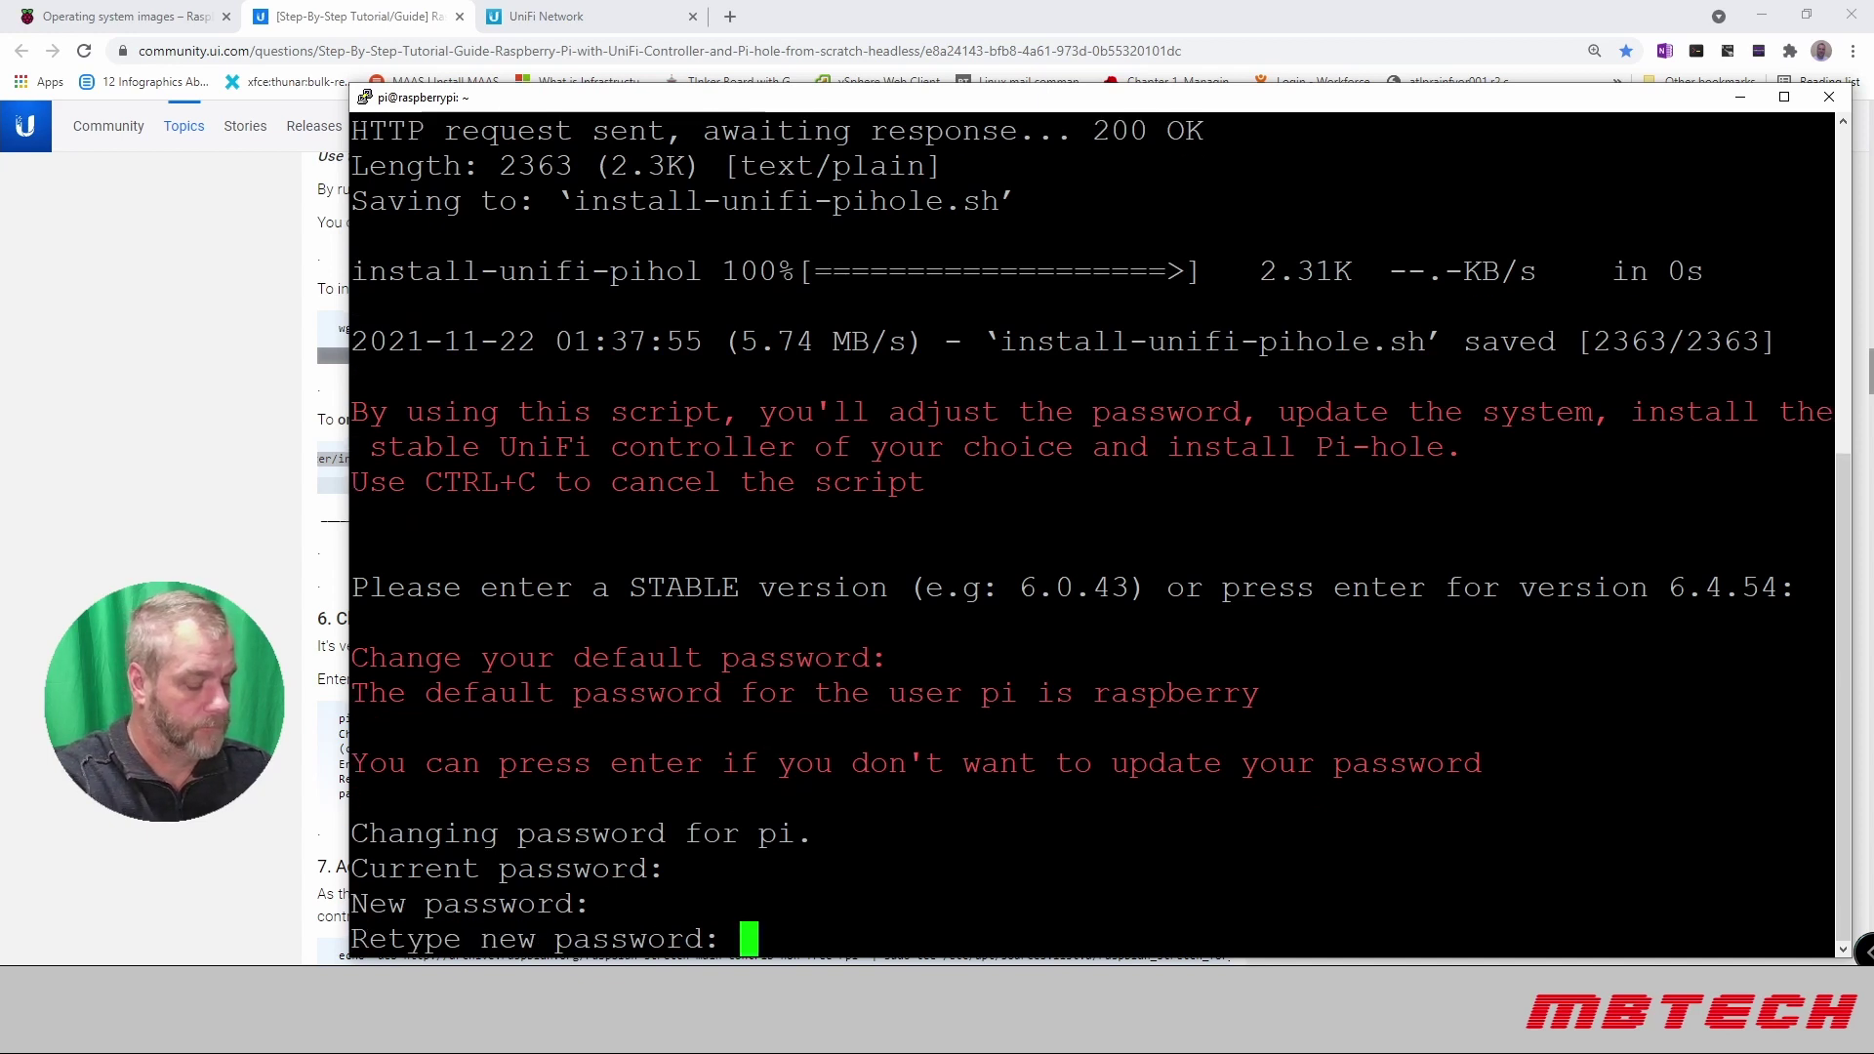
key("Return")
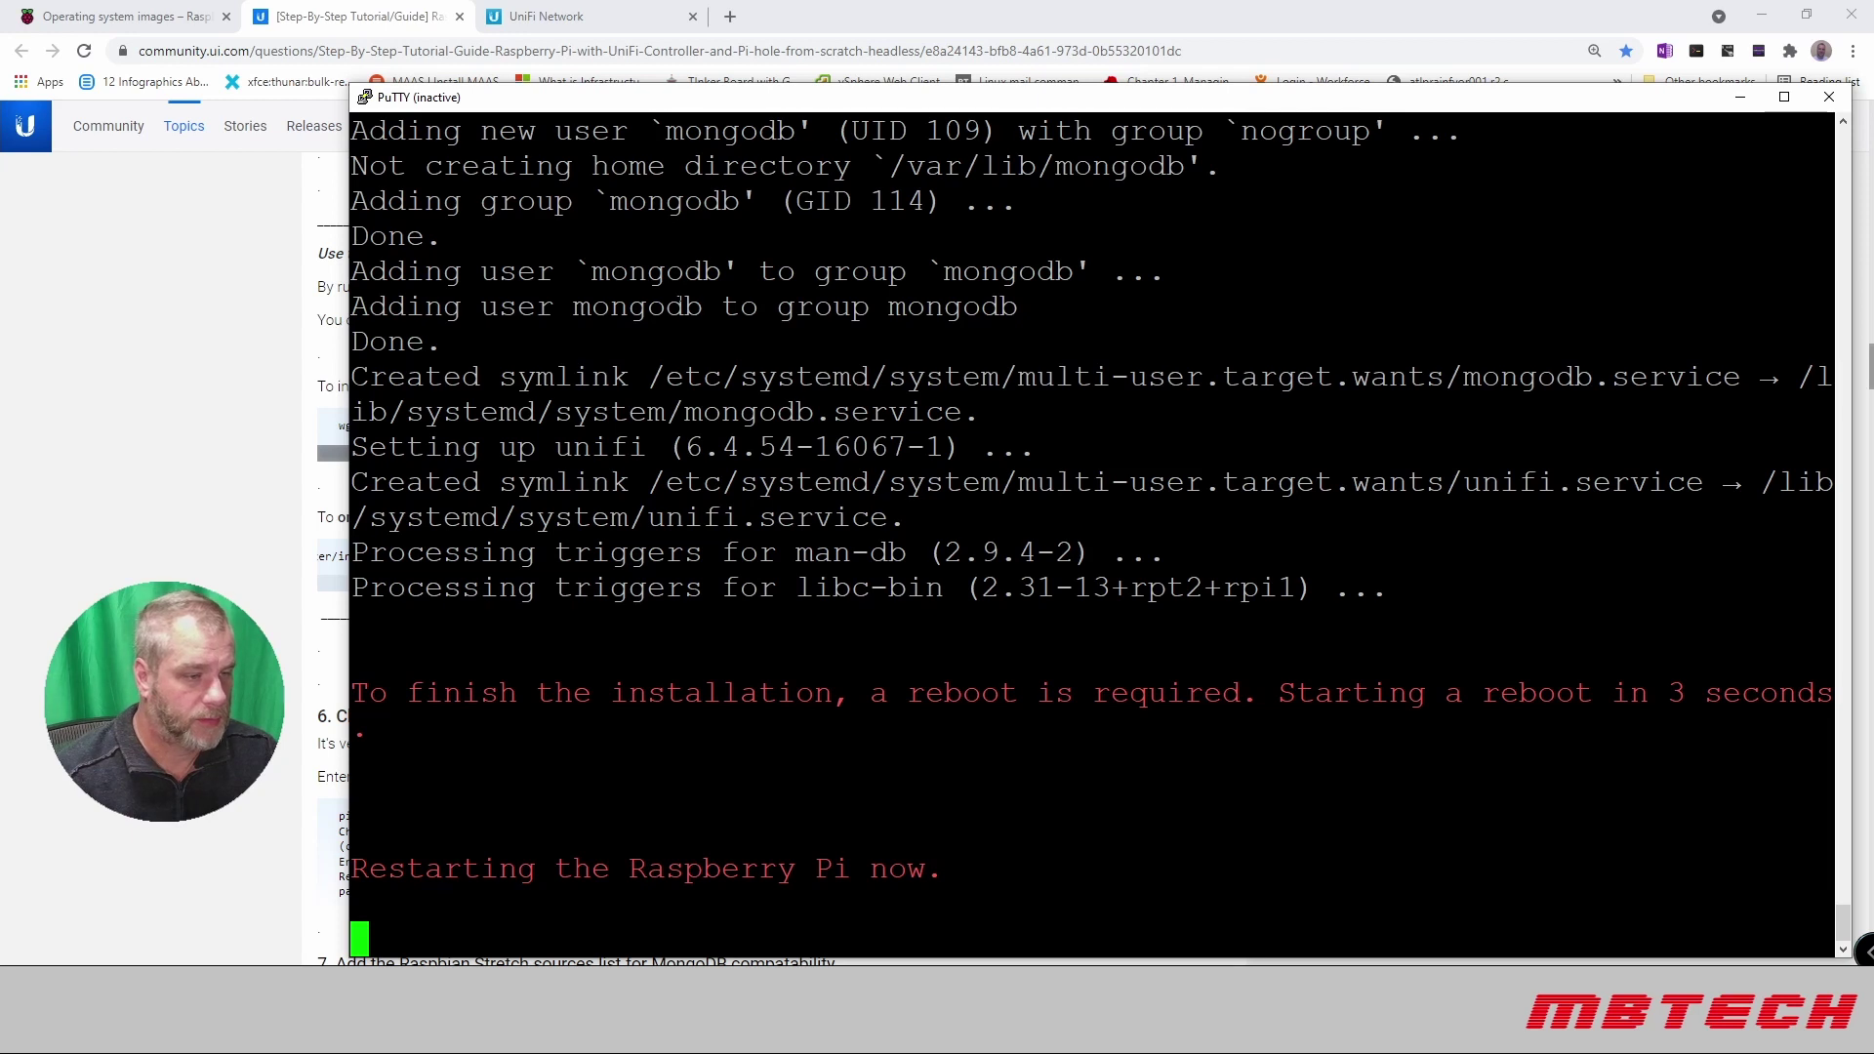
Step: Restart the PuTTY session and log back in to the Pi as pi
left_click(365, 98)
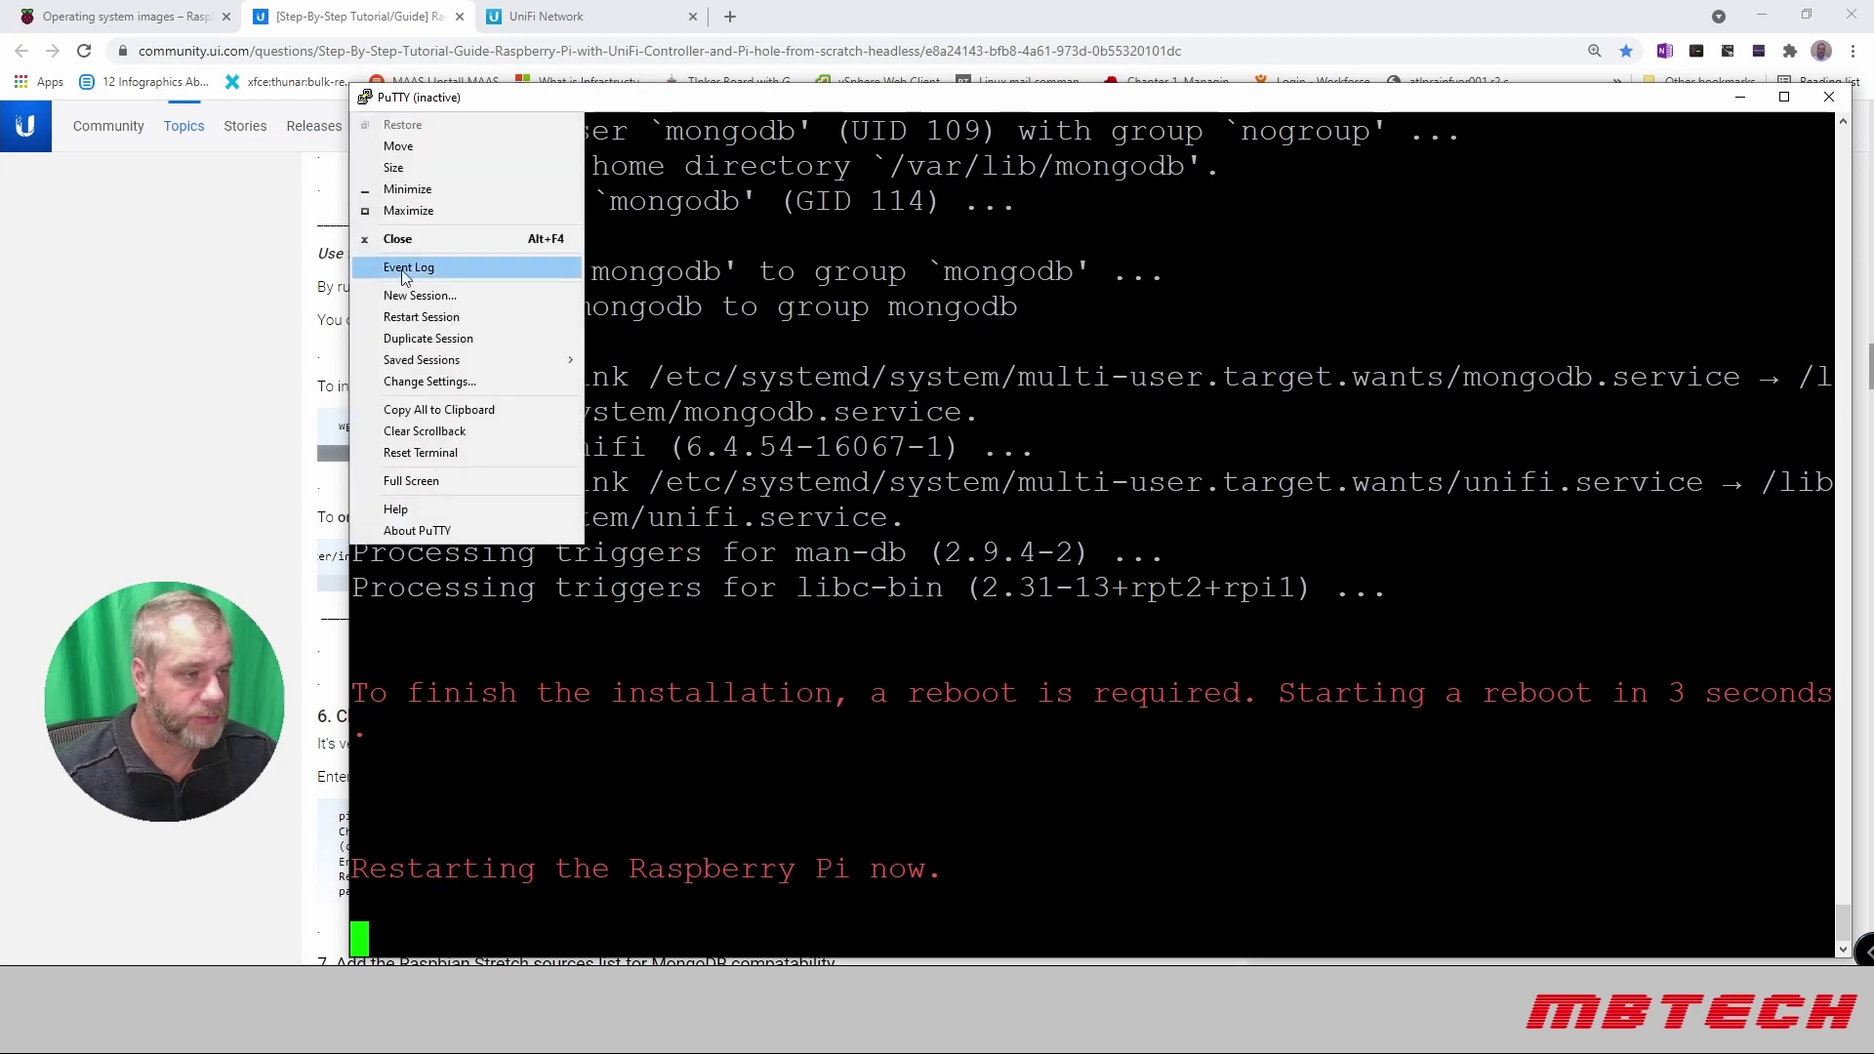
left_click(448, 318)
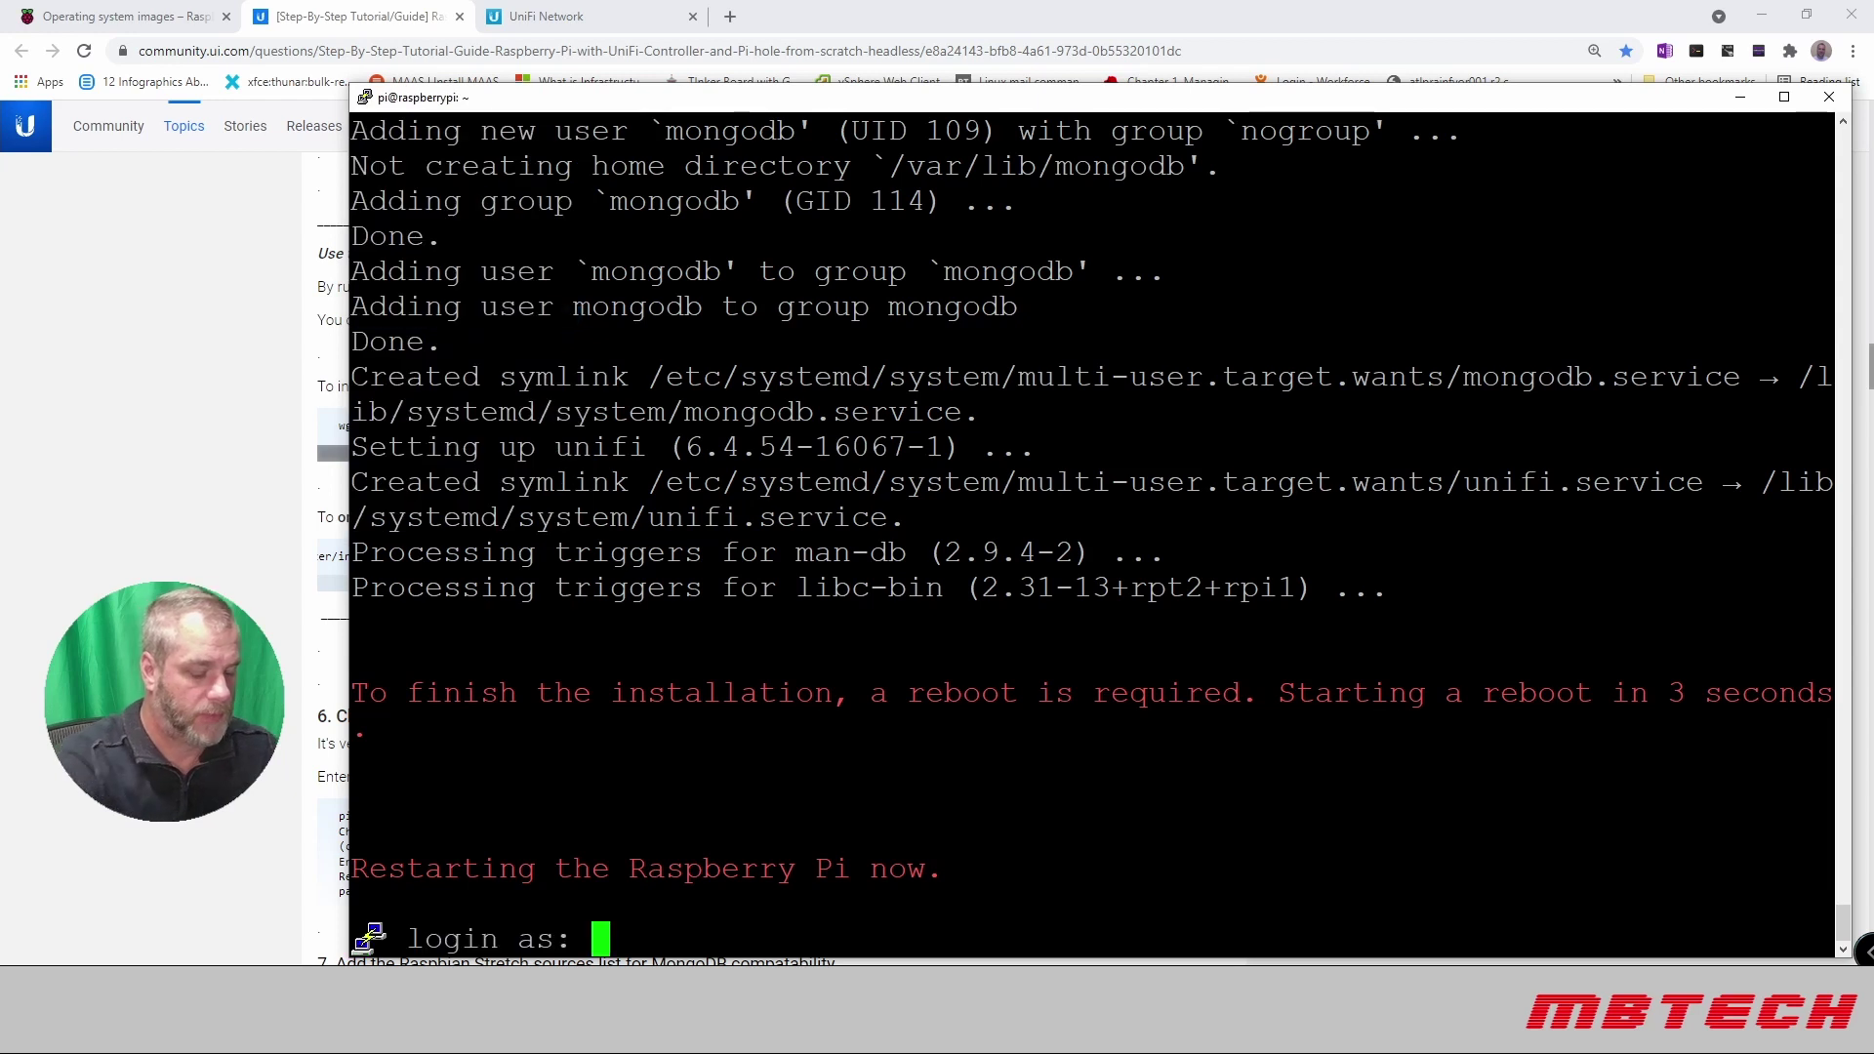
type("pi")
key("Return")
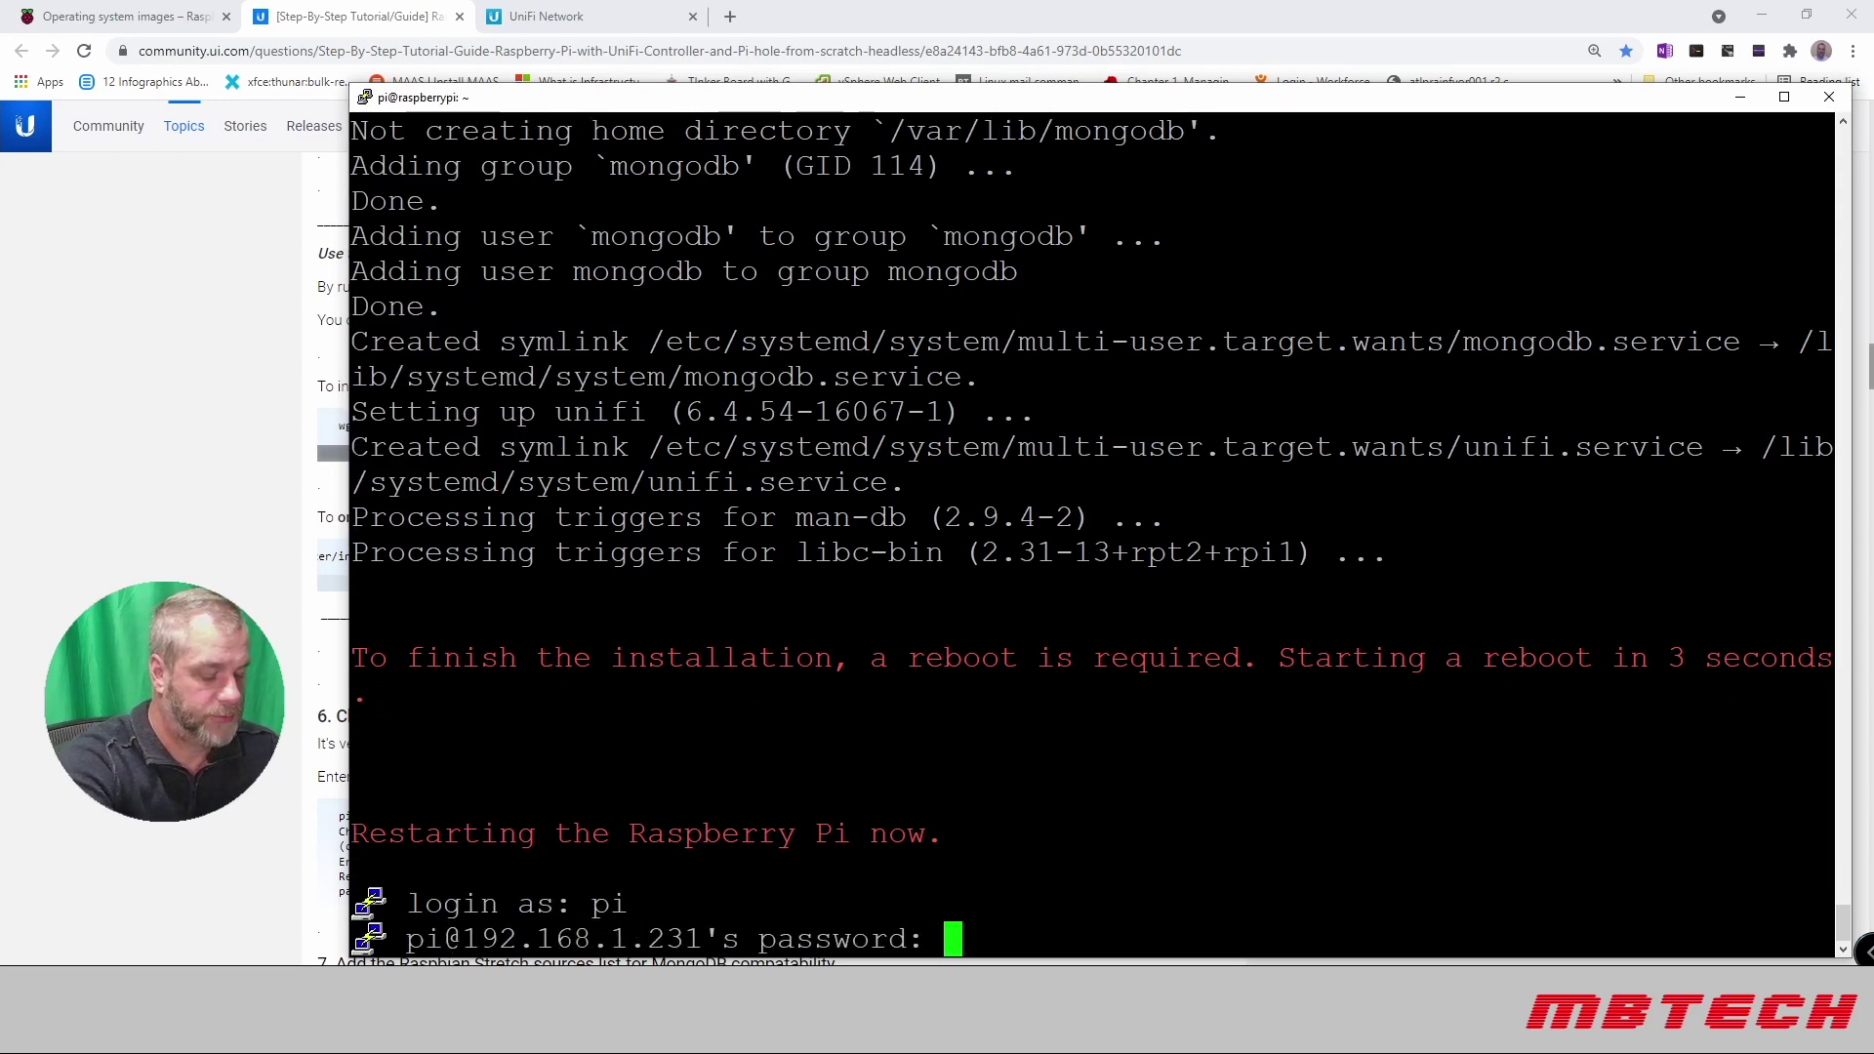
key("Return")
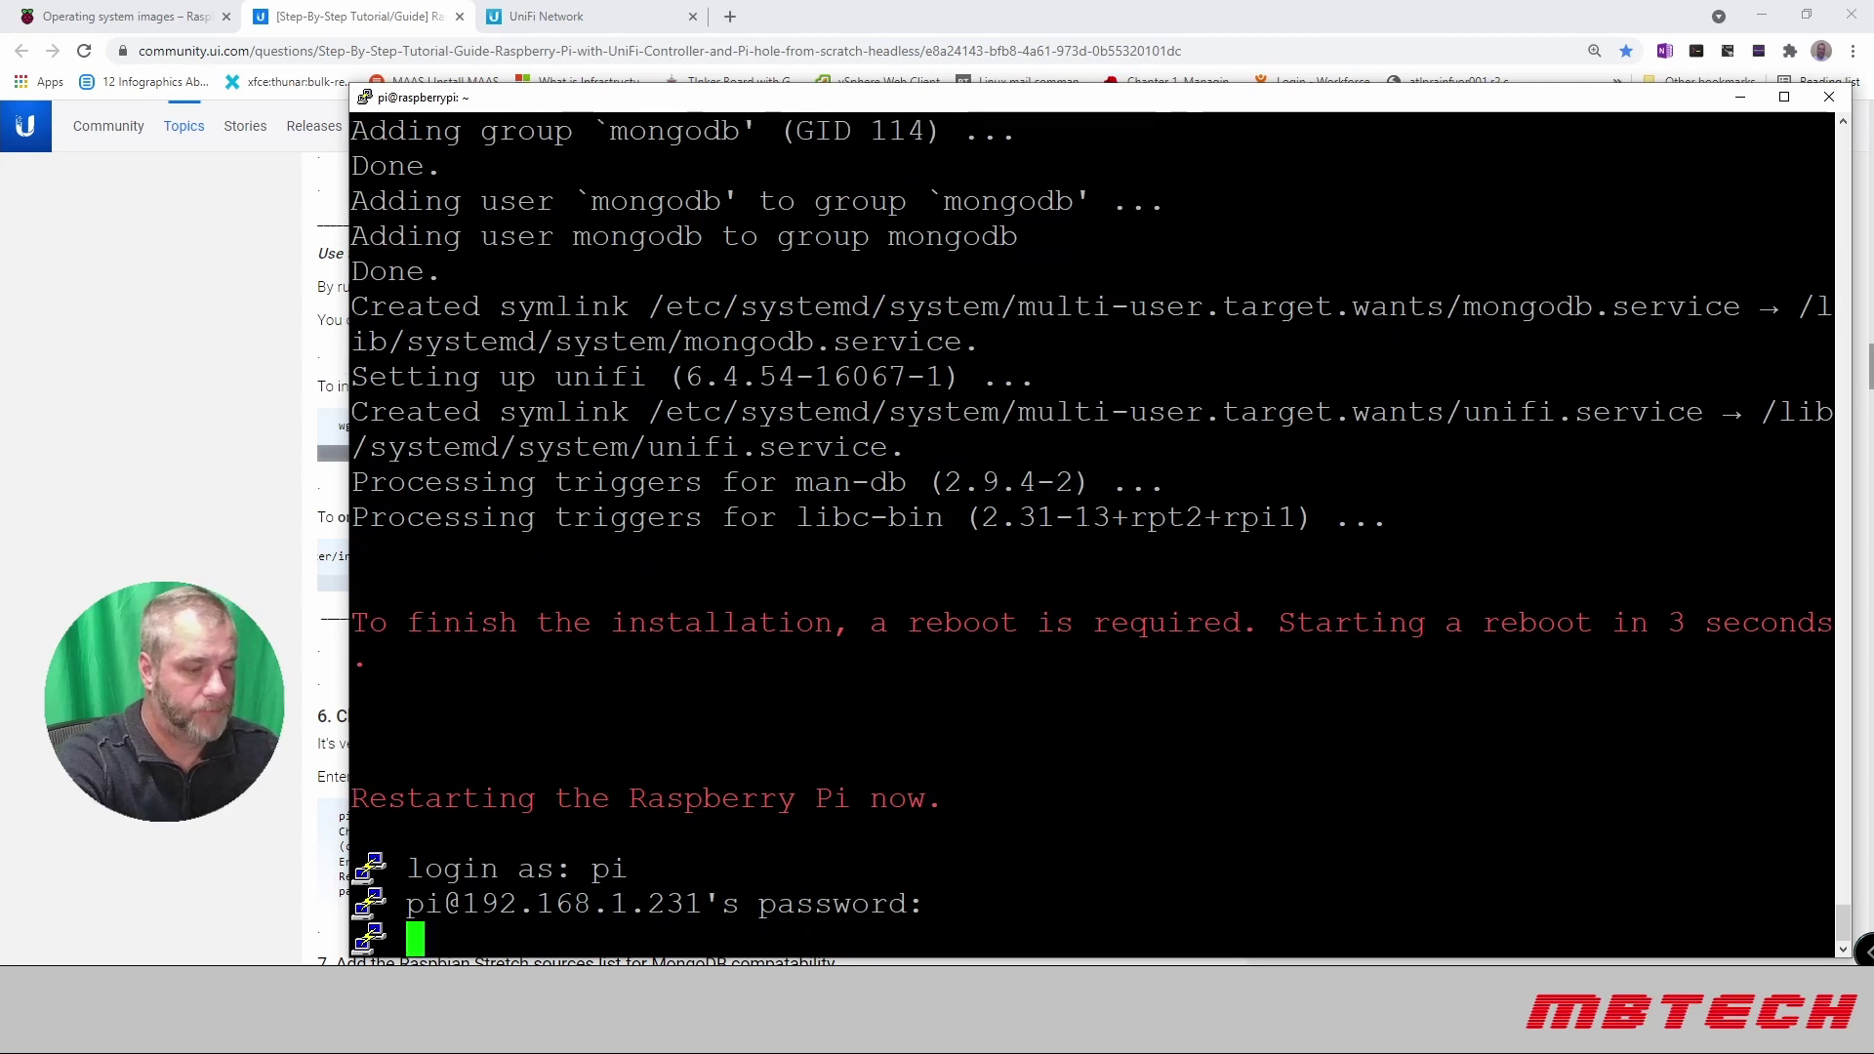
Step: Clear the screen, run uname -a, and recall the apt-get update command
type("clea")
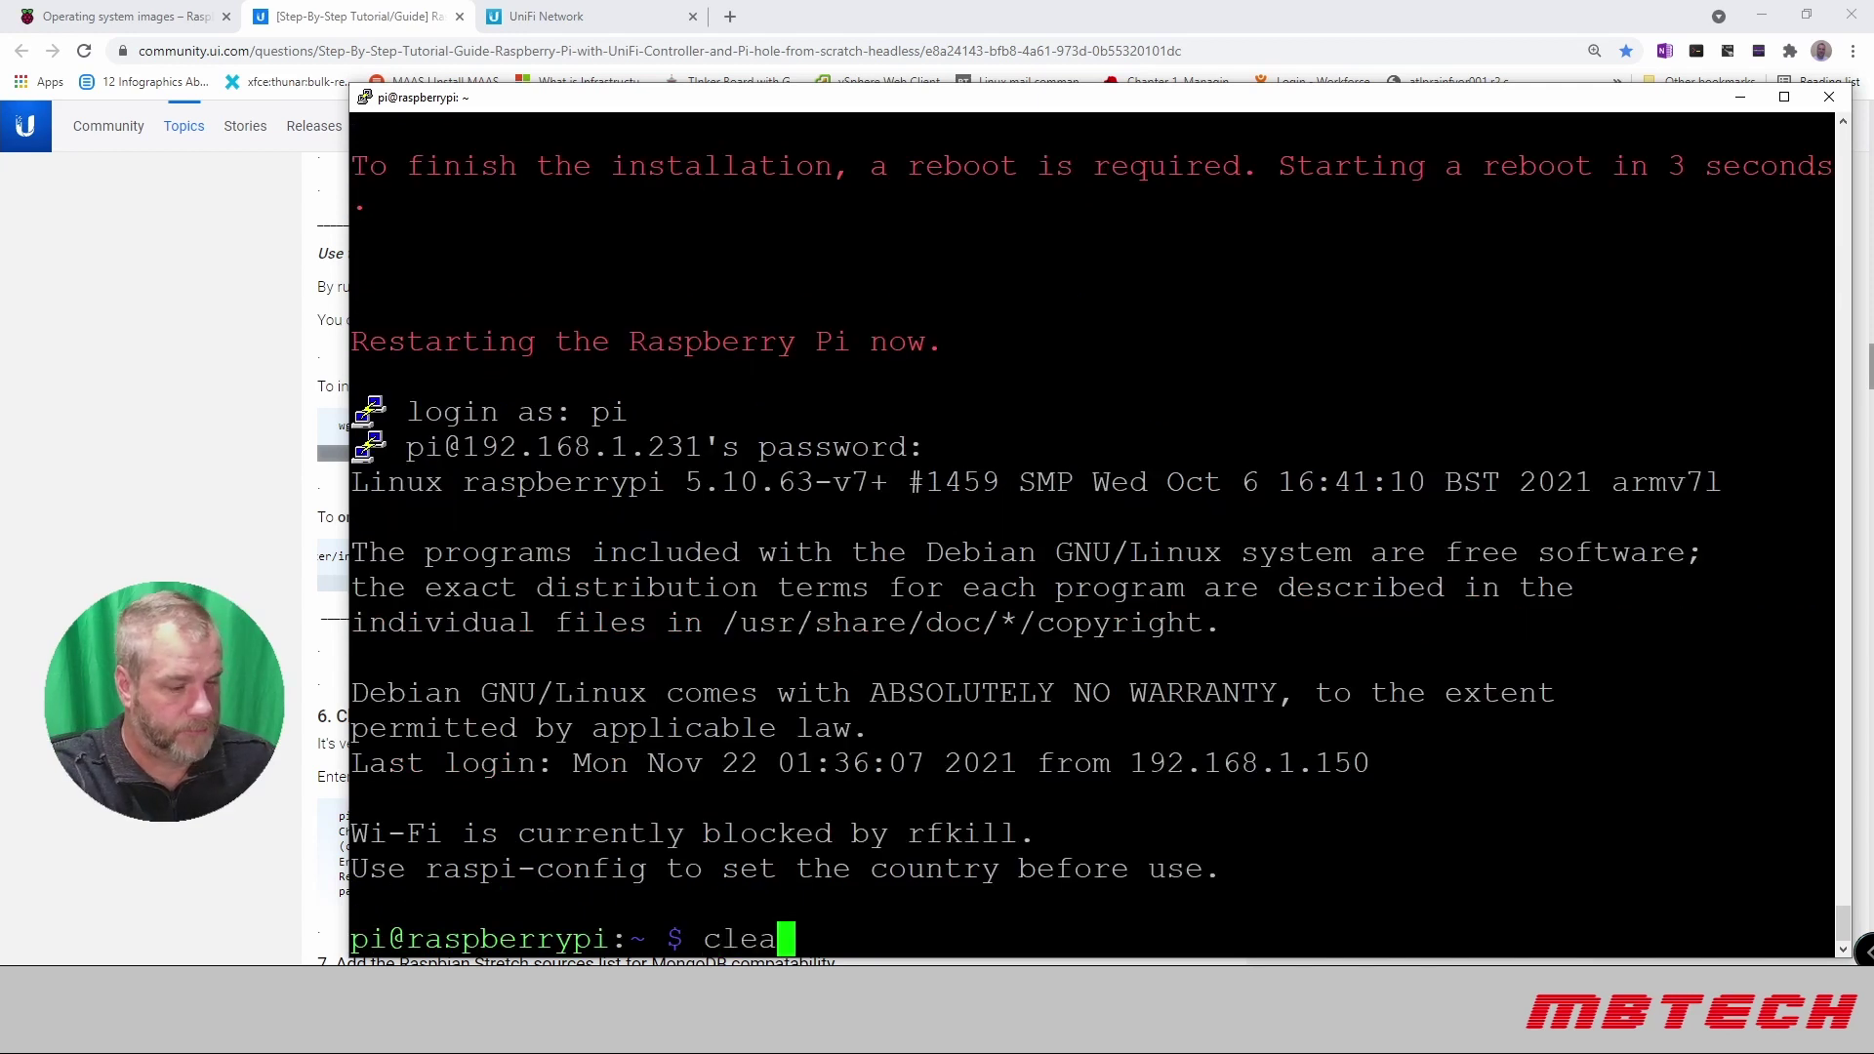
type("r")
key("Return")
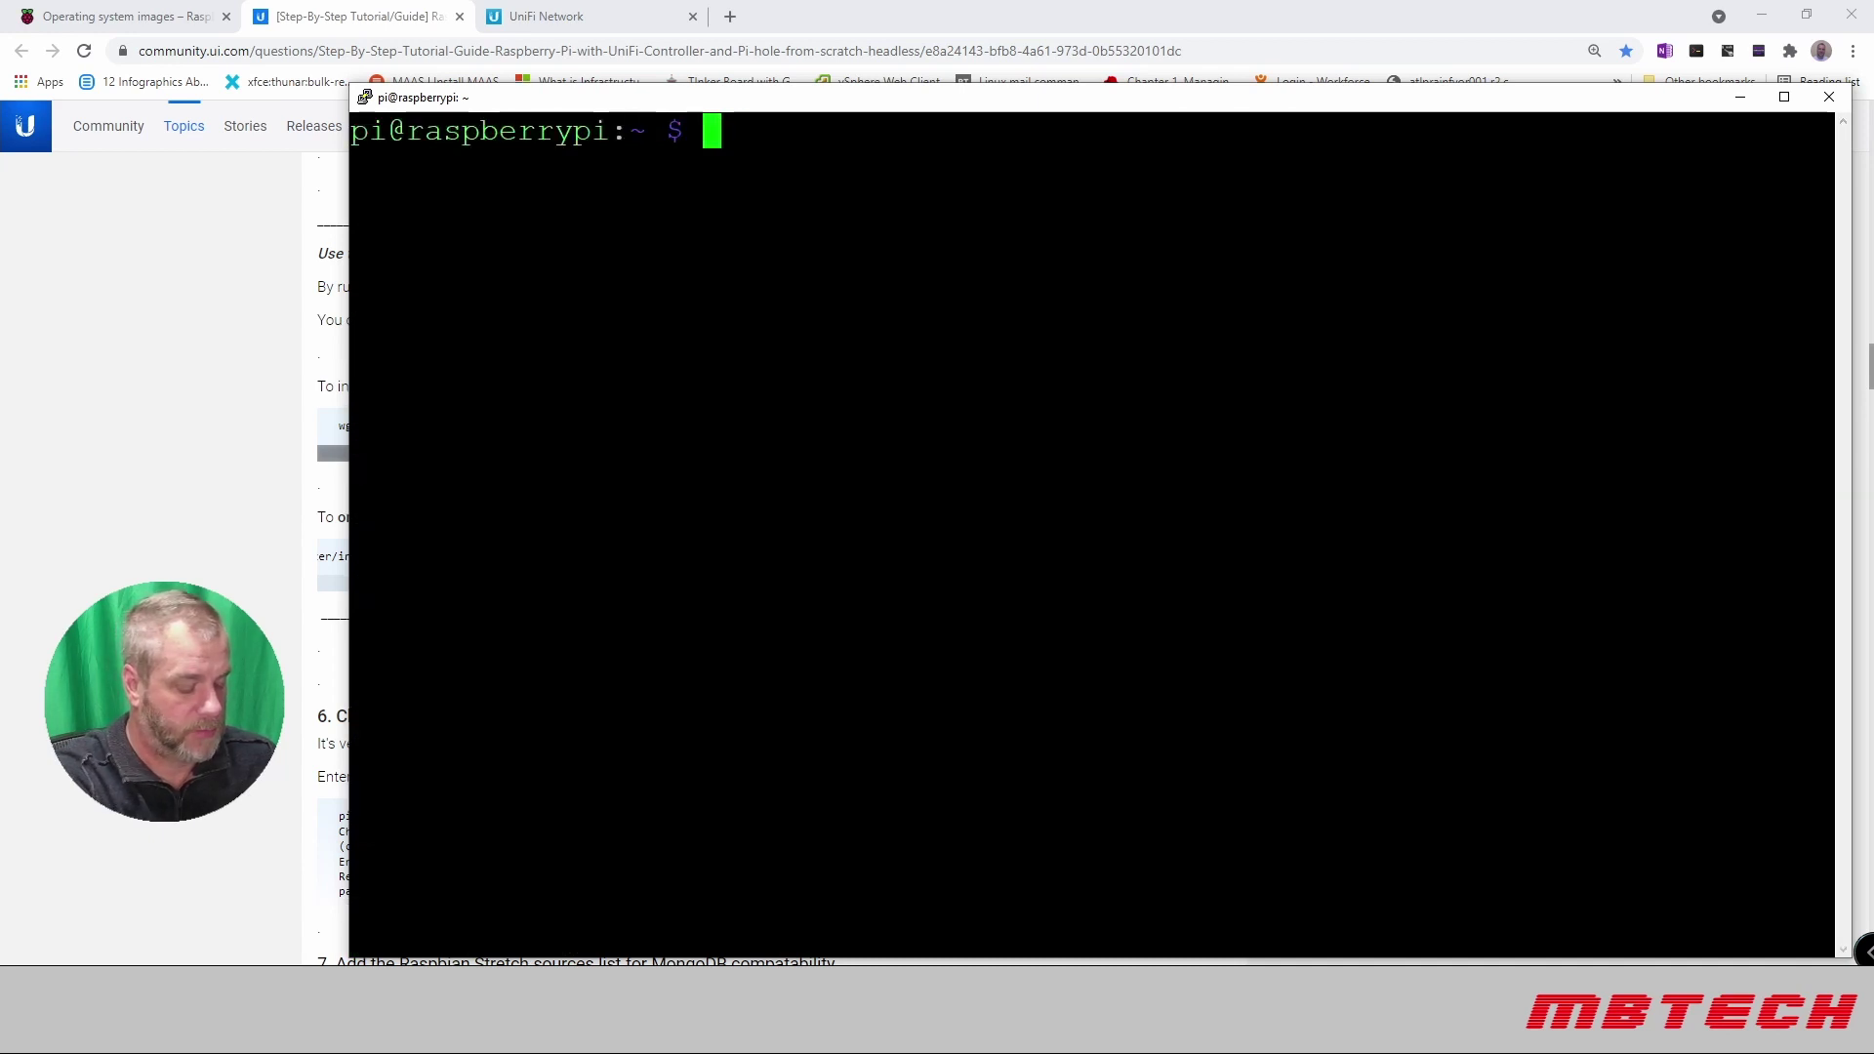
type("uname -a")
key("Return")
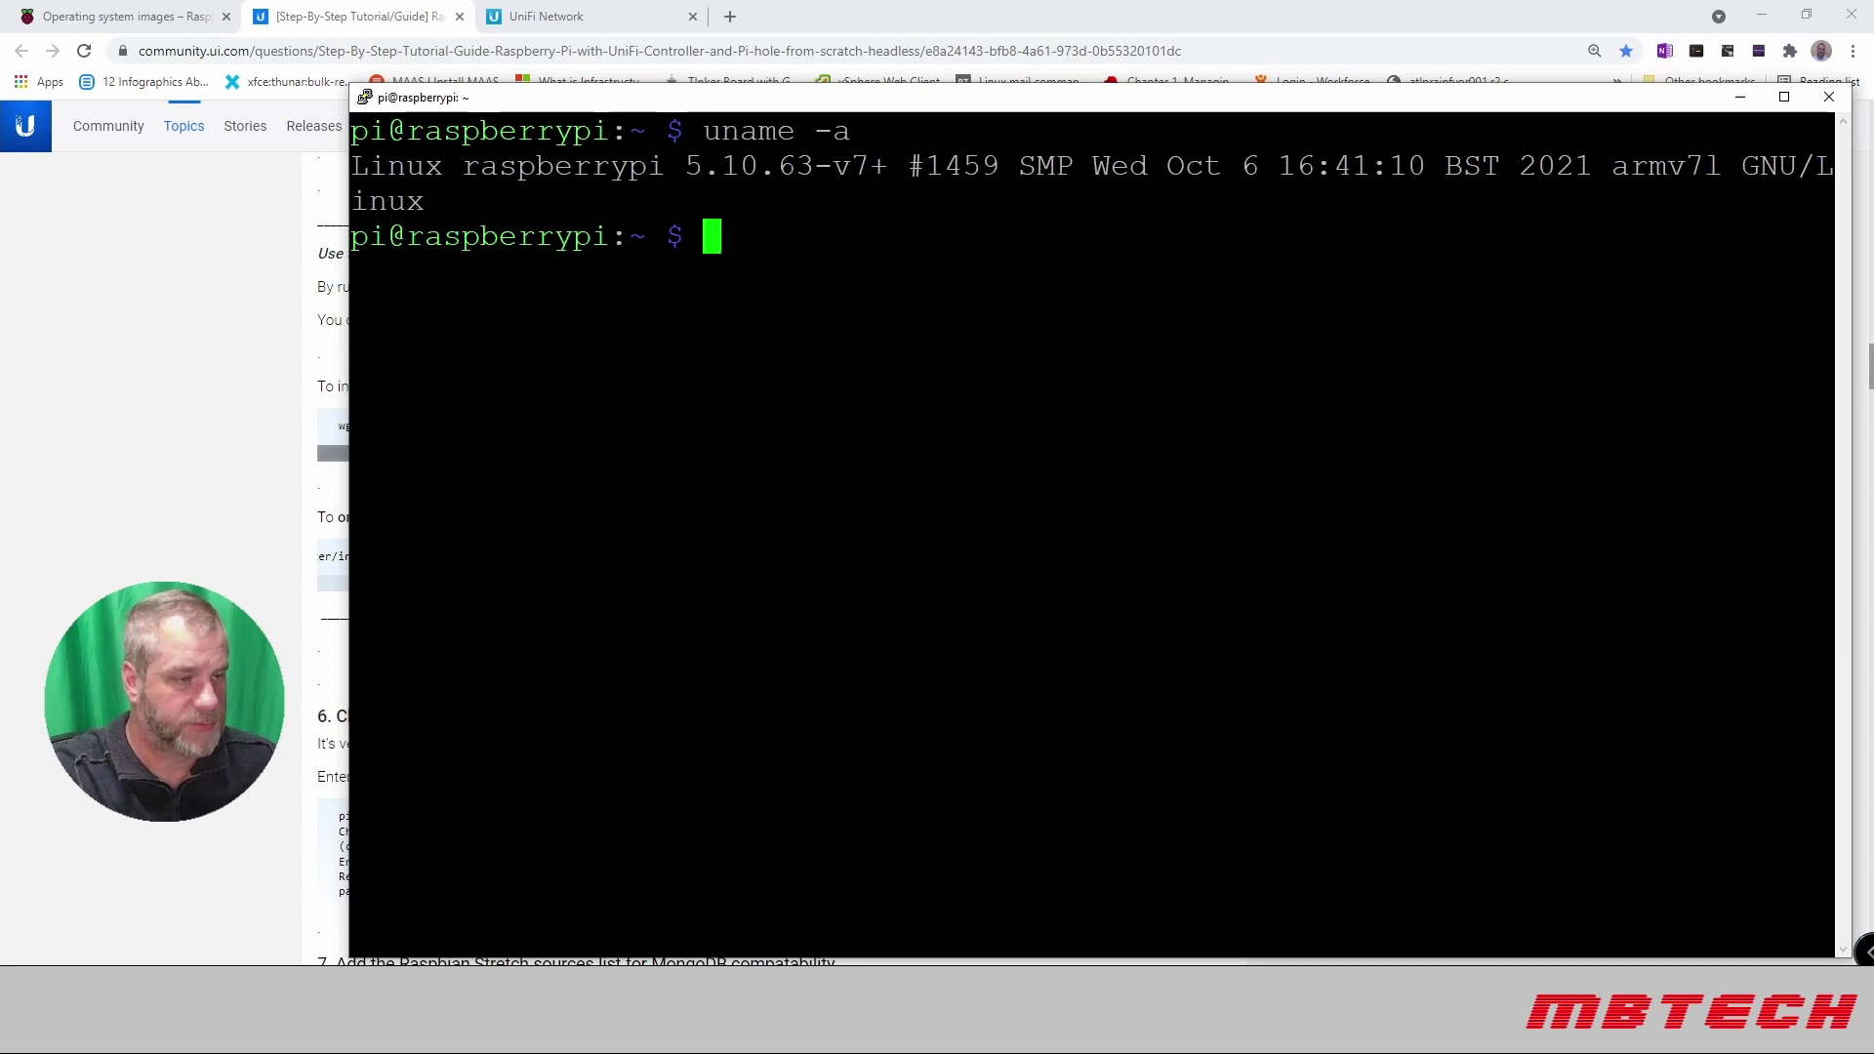
key("Up")
key("Up")
key("Up")
key("Down")
key("Up")
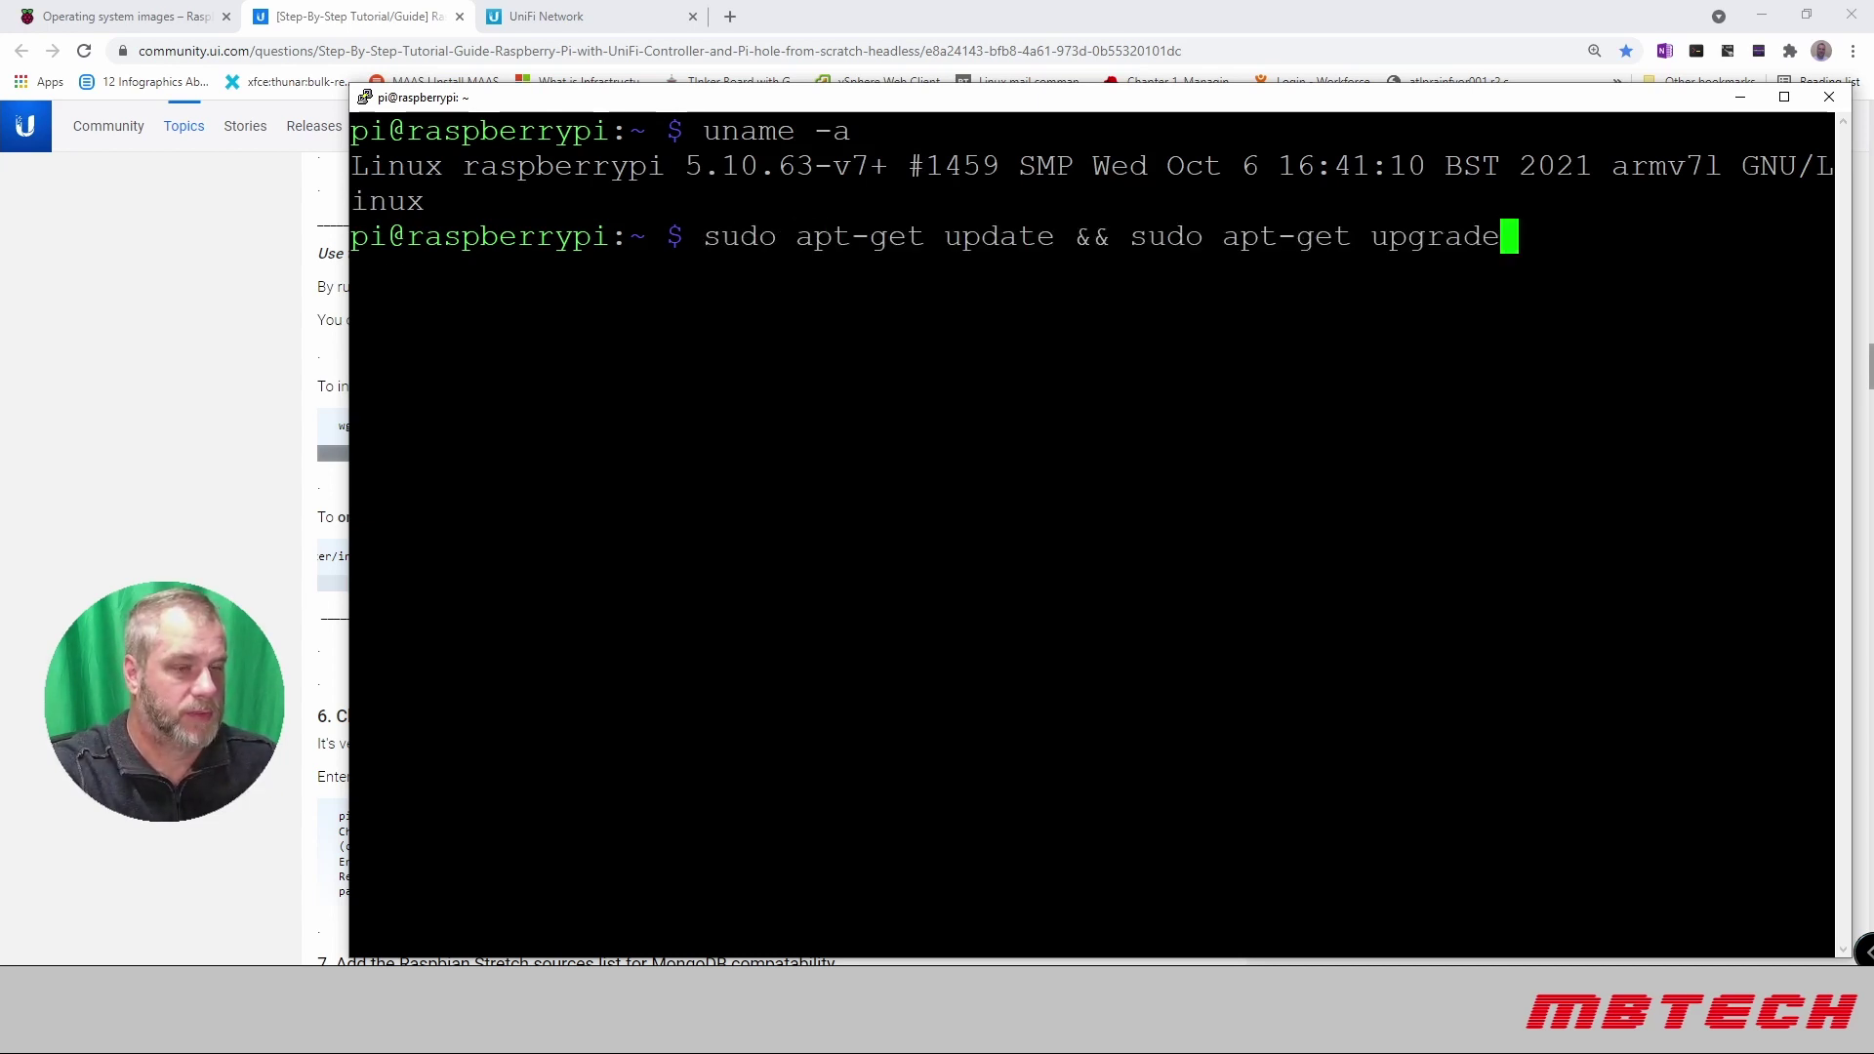
Step: Run sudo apt-get update && sudo apt-get upgrade on the Pi
key("Return")
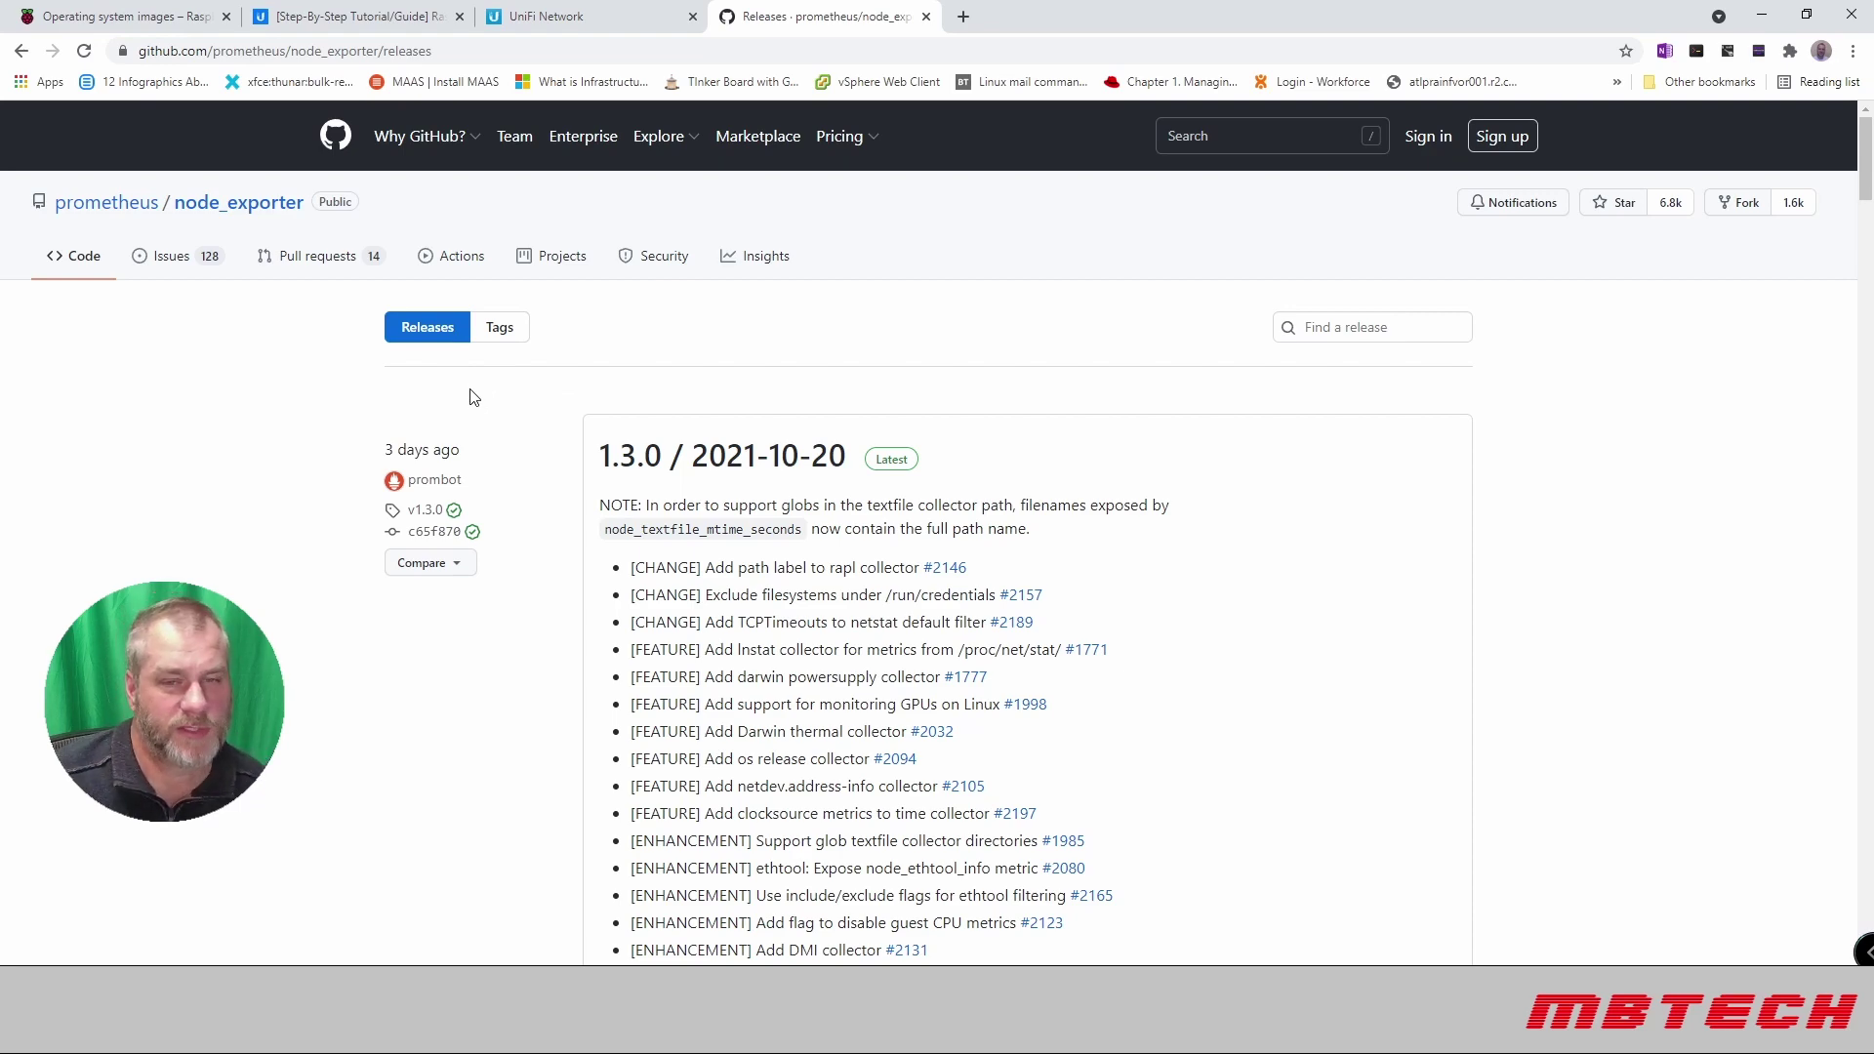
Step: Copy the link address of node_exporter-1.3.0.linux-armv6.tar.gz from the 1.3.0 Assets list
scroll(546, 480, "down", 5)
scroll(546, 480, "down", 8)
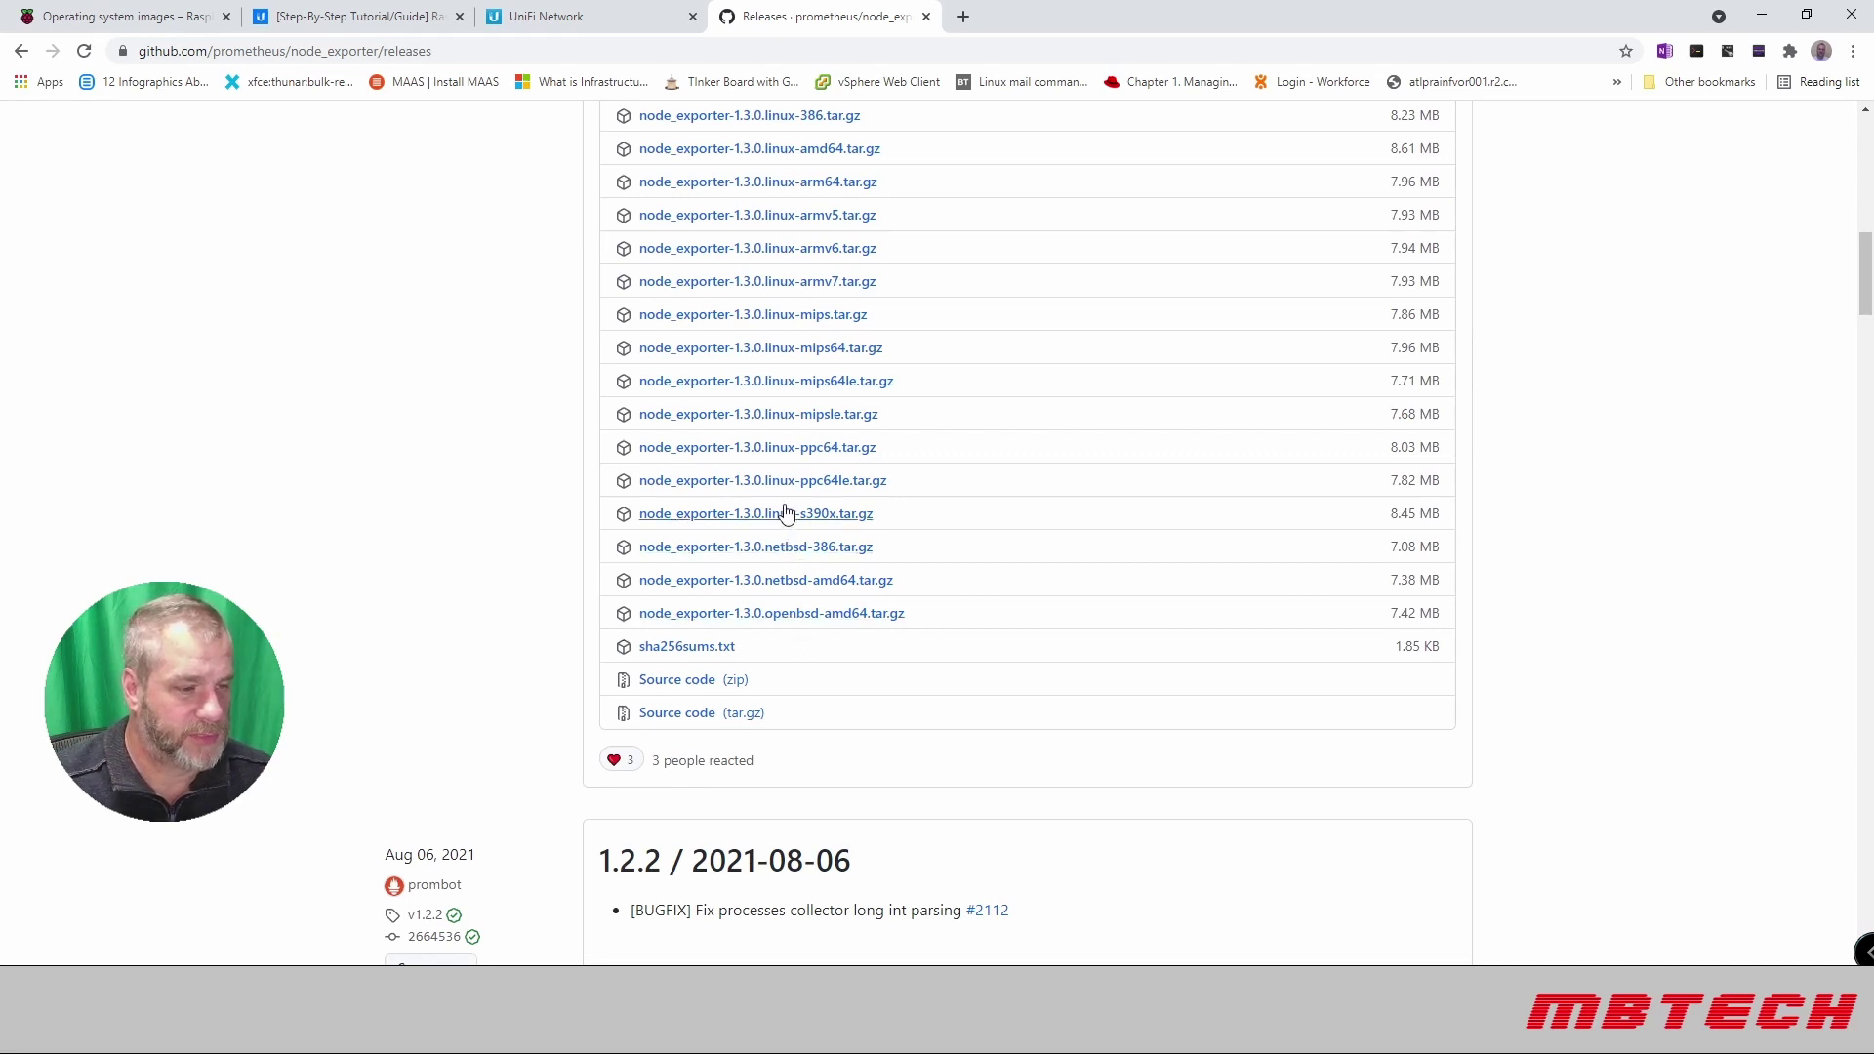
scroll(774, 418, "up", 2)
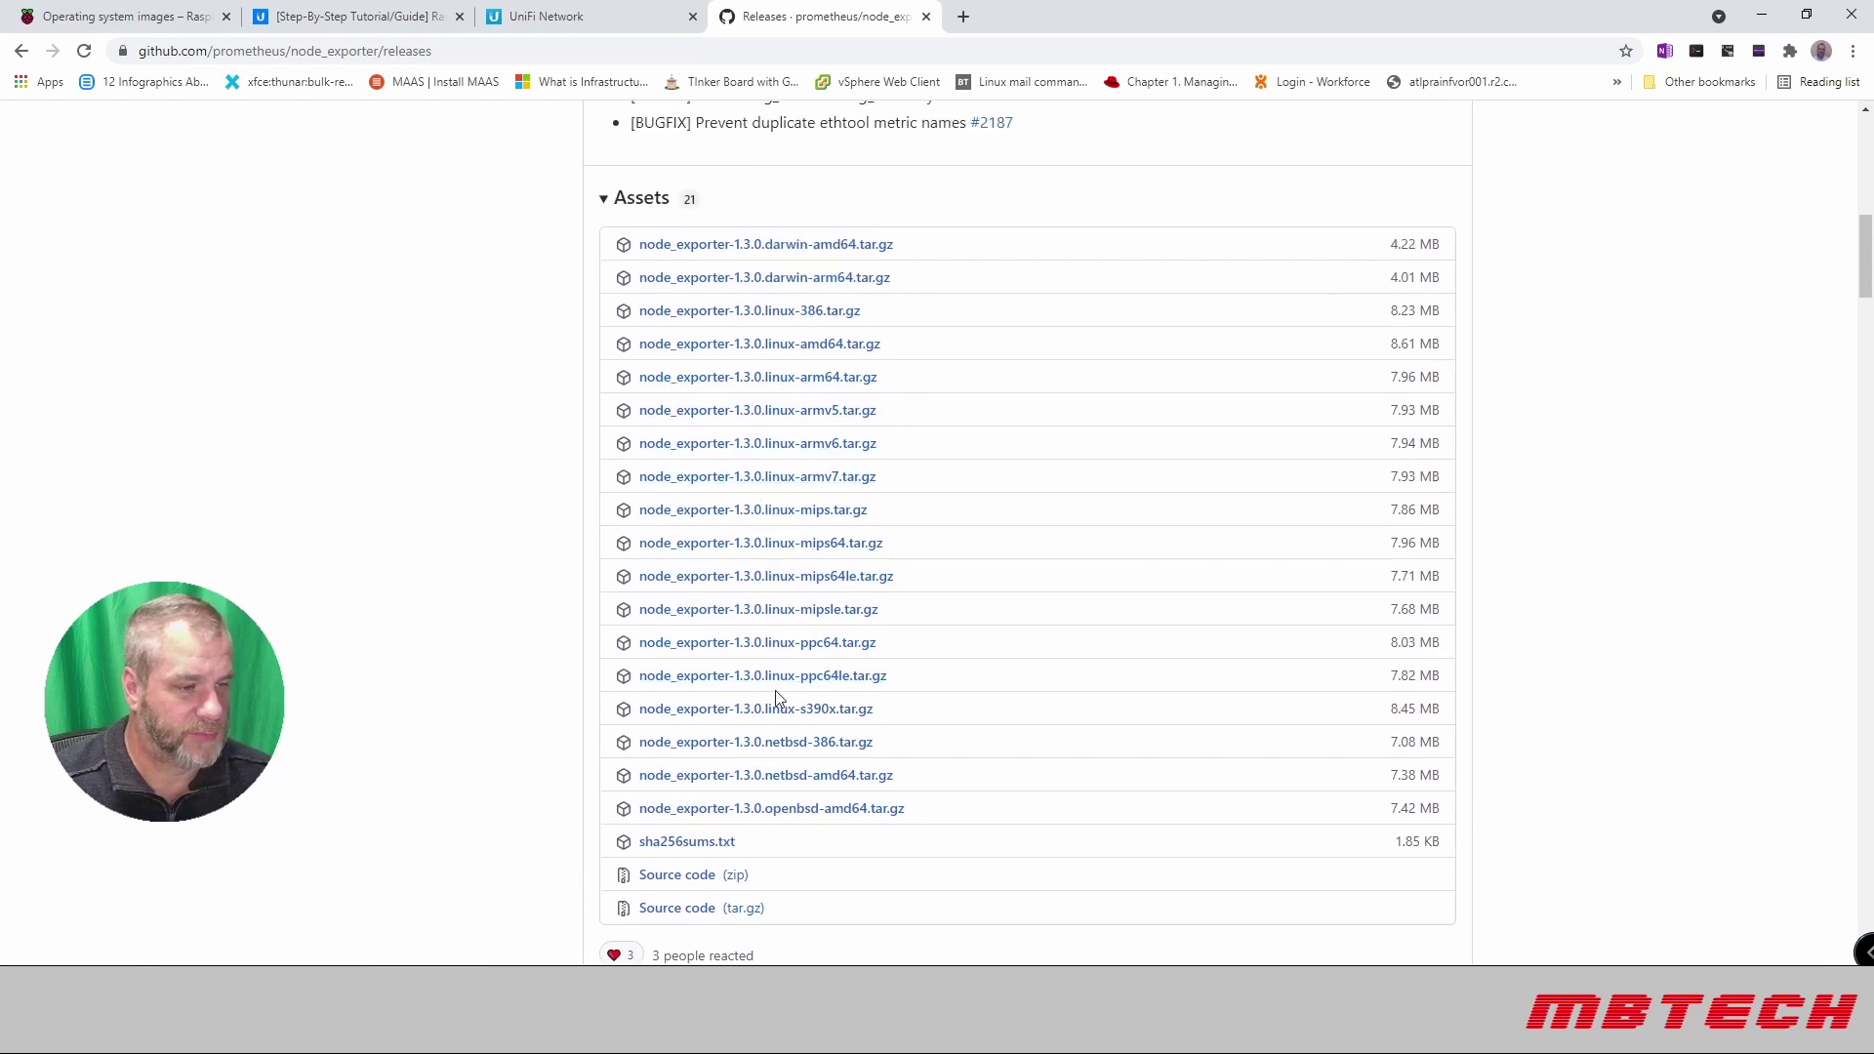
right_click(741, 448)
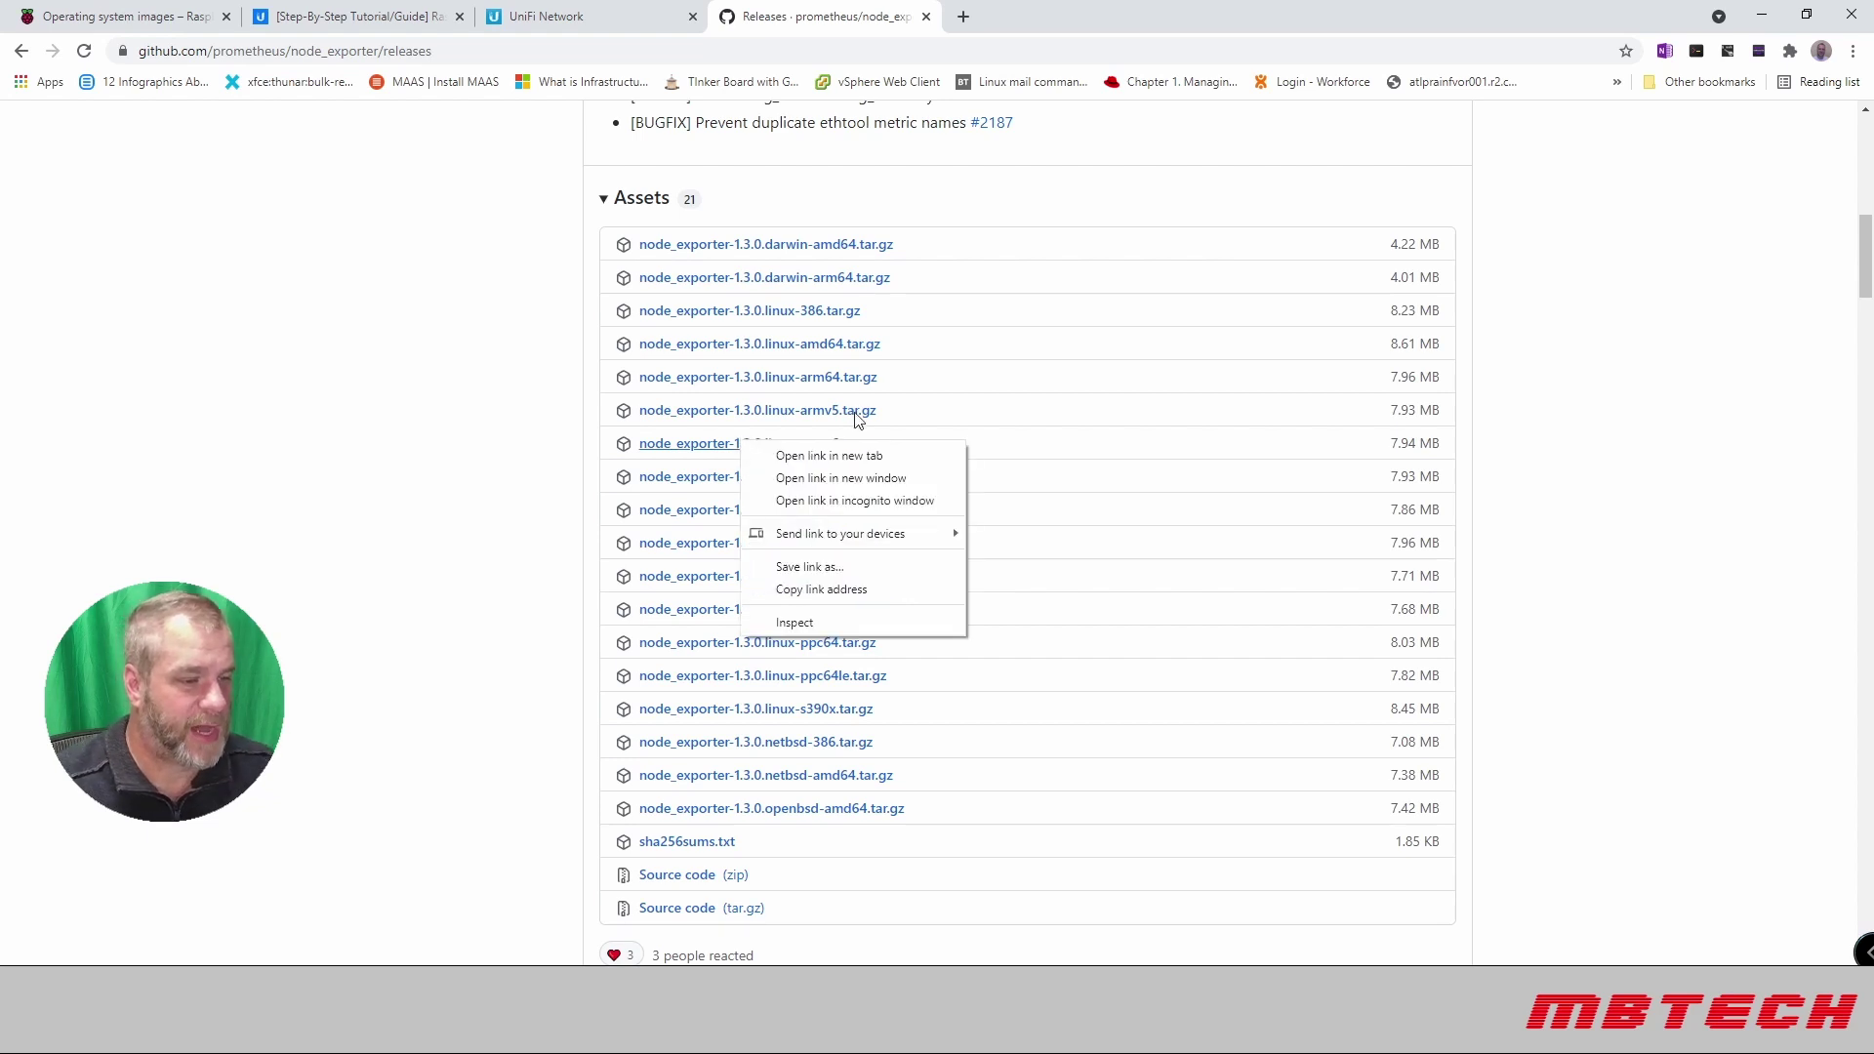
left_click(849, 591)
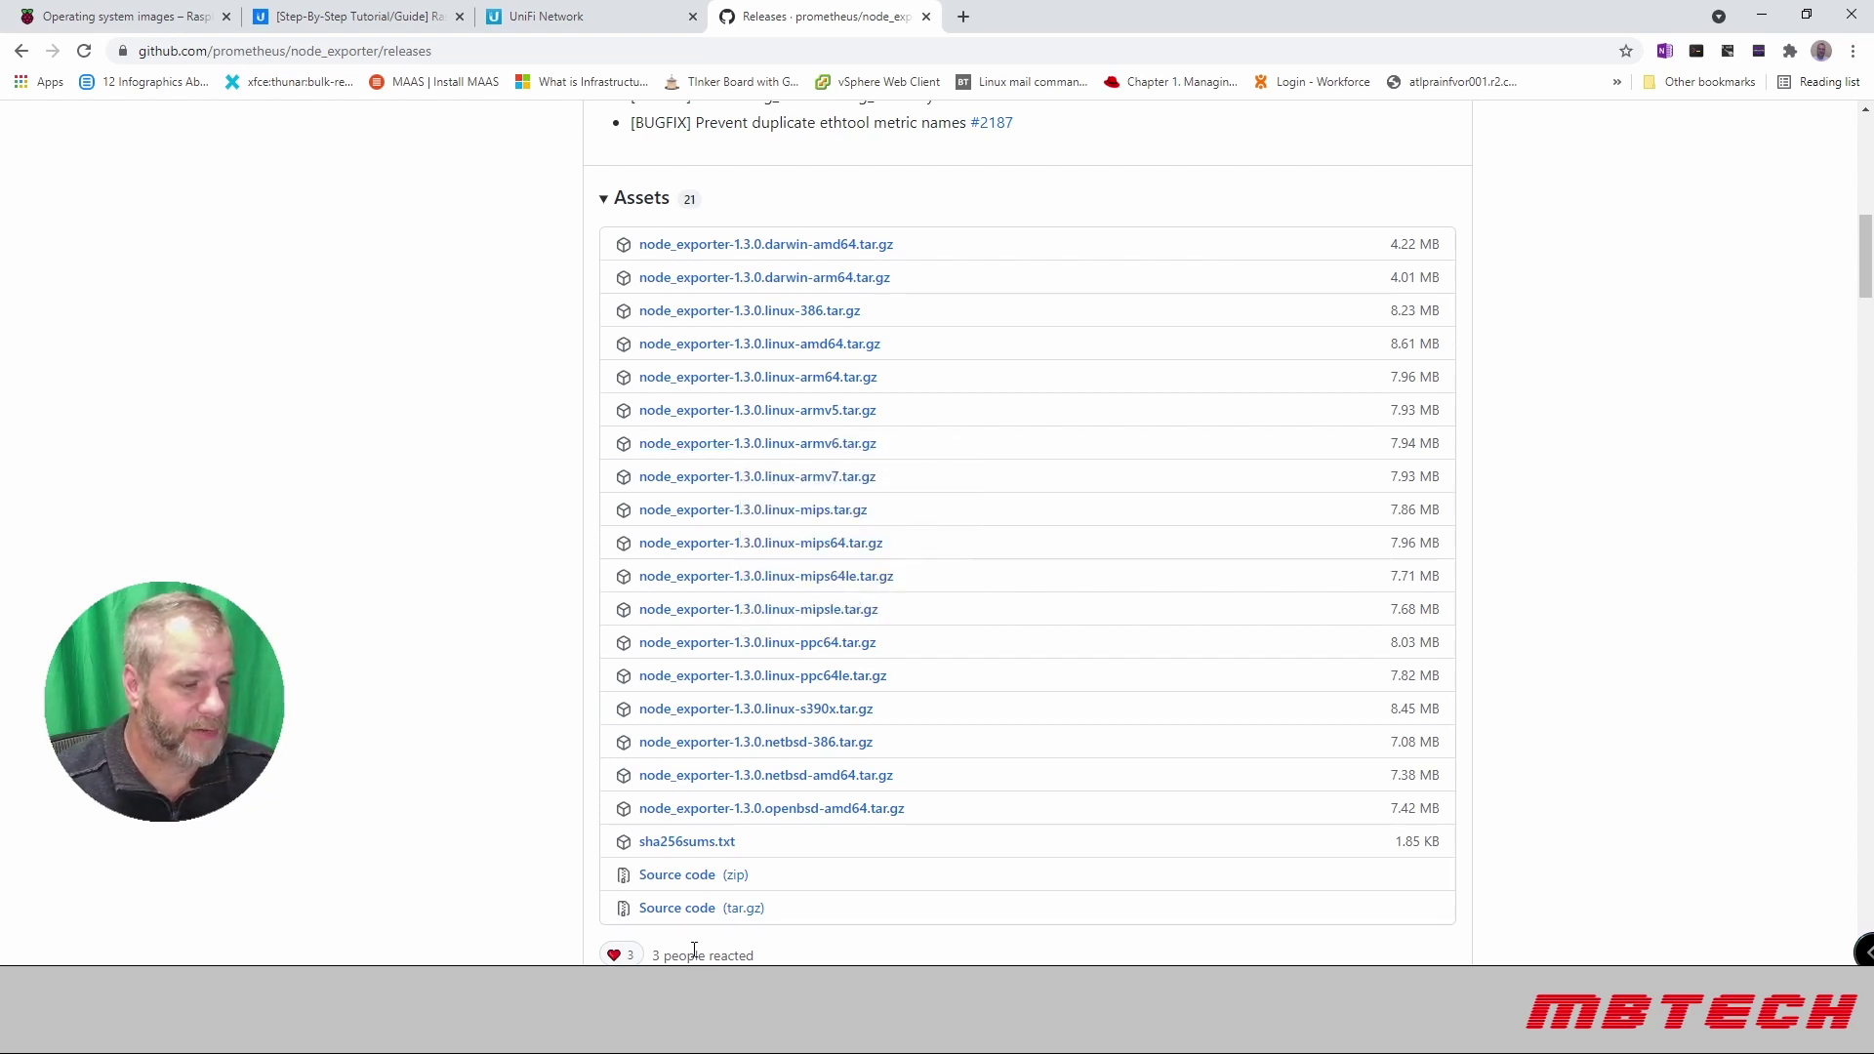
Step: Download the armv6 archive onto the Pi with wget and the pasted URL
key("alt+Tab")
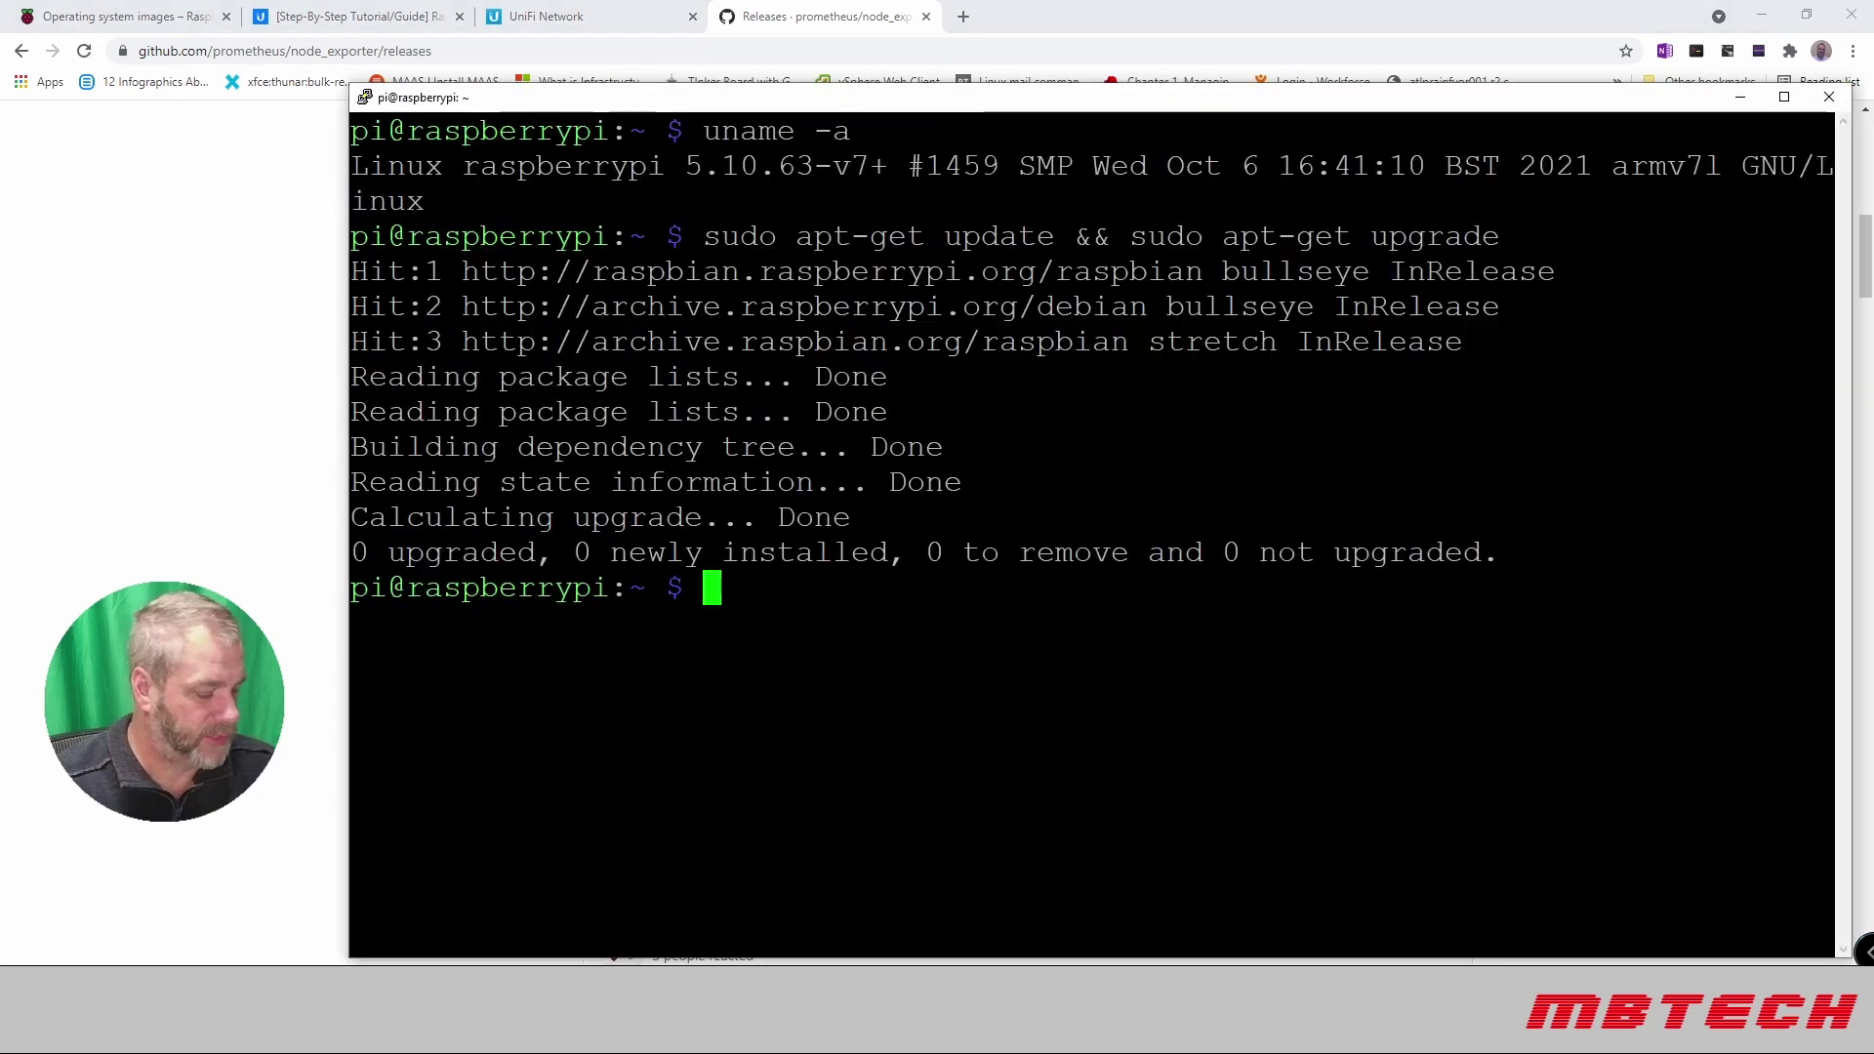
type("wget")
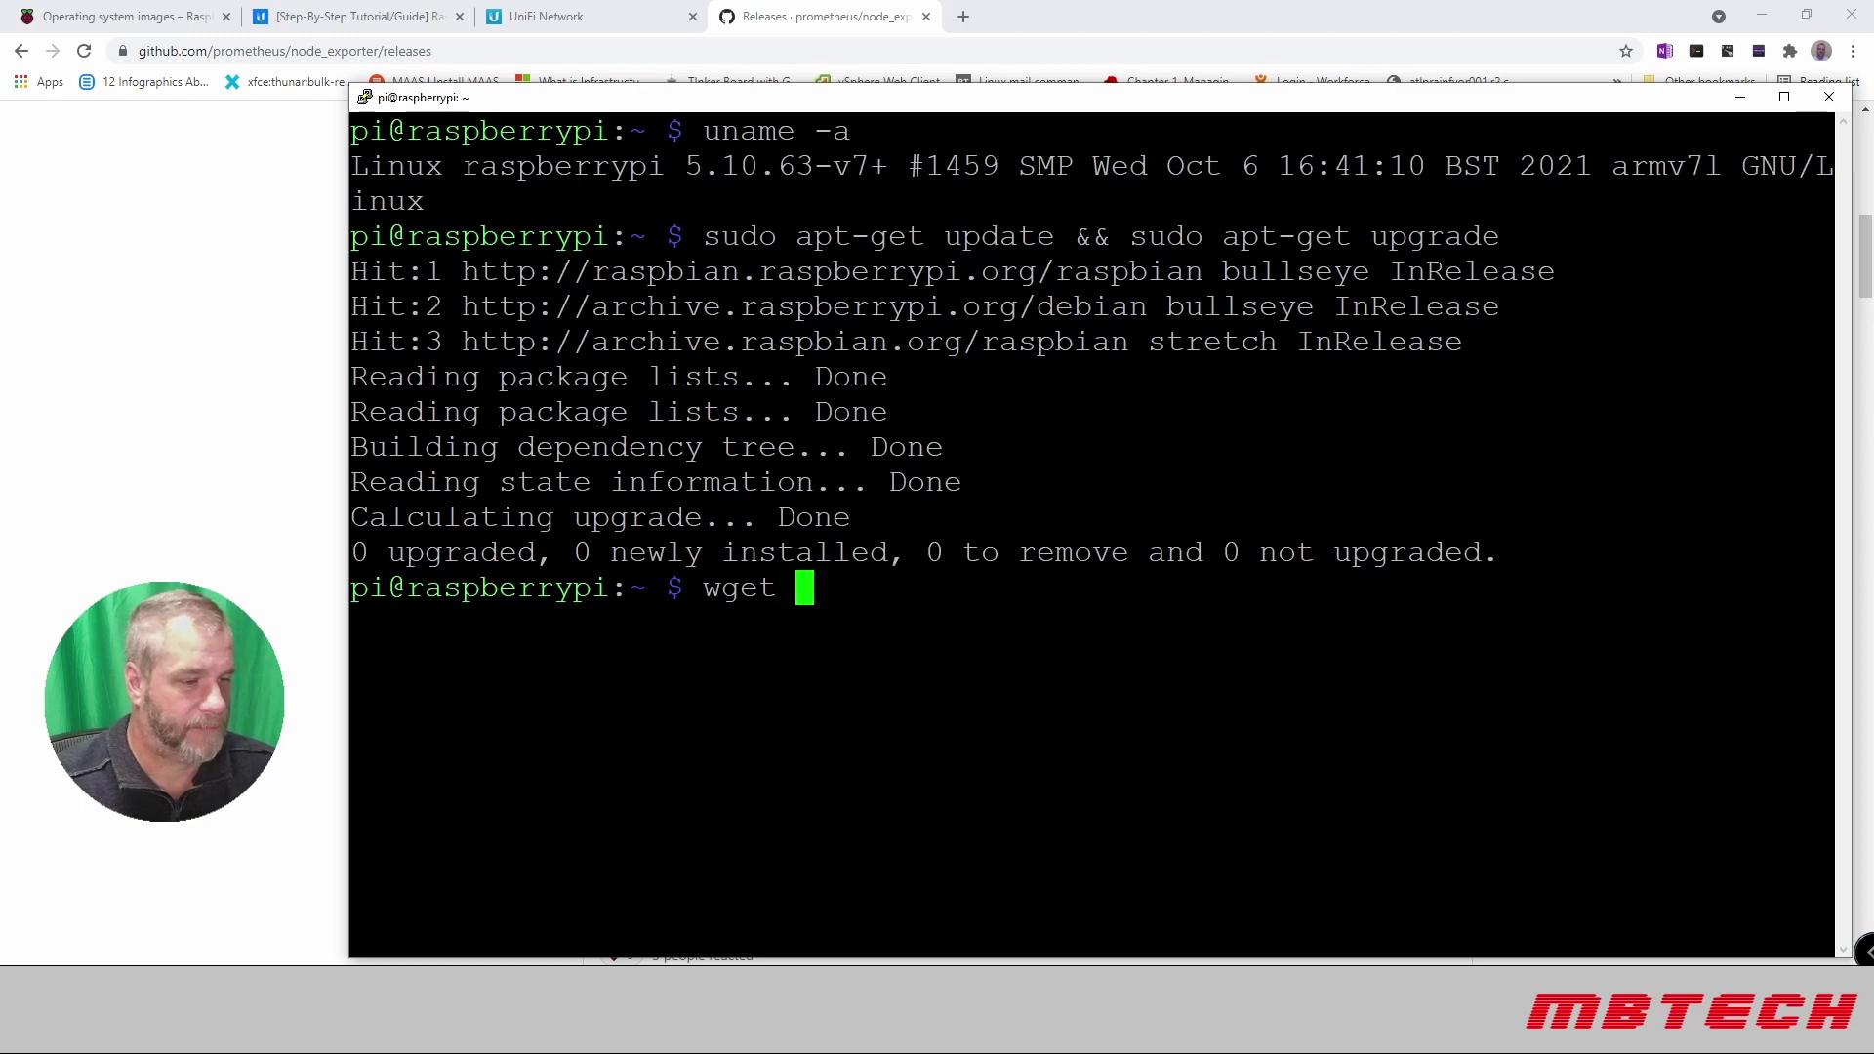
key("shift+Insert")
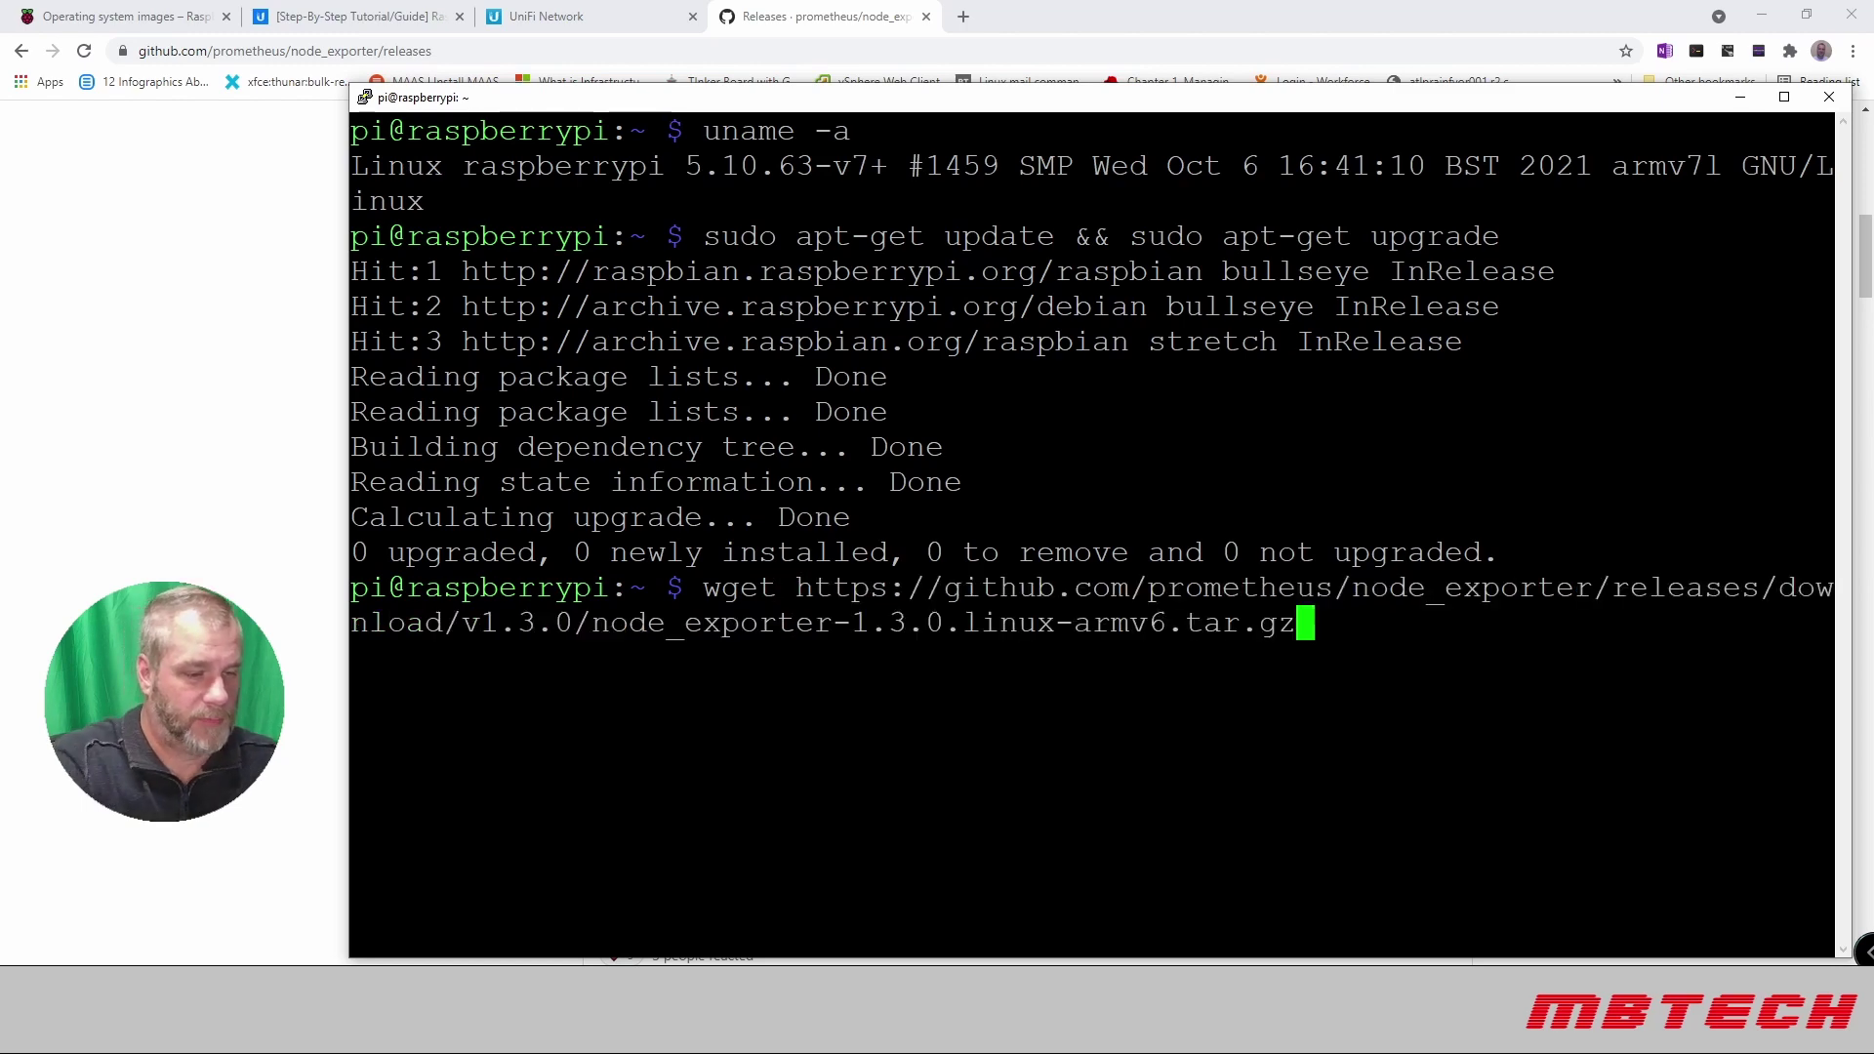
key("Return")
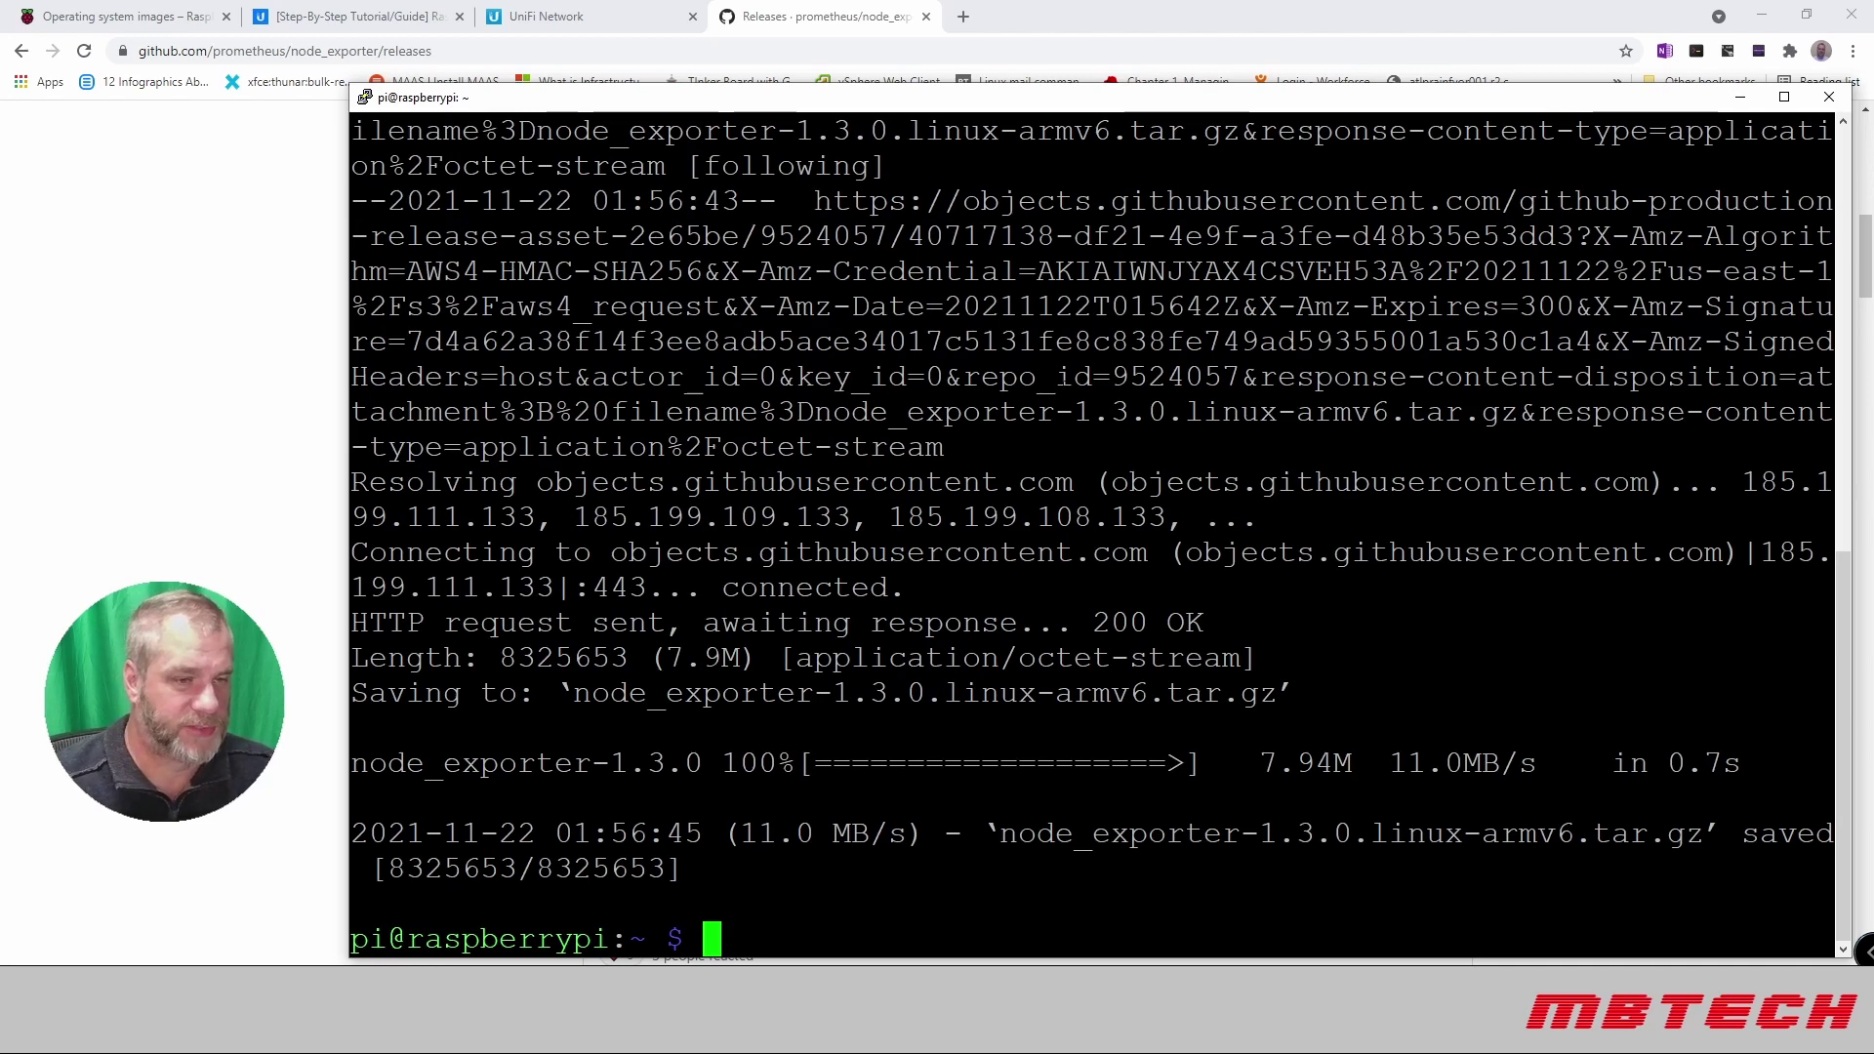
Step: Extract node_exporter-1.3.0.linux-armv6.tar.gz with tar -xvf
key("alt+Left")
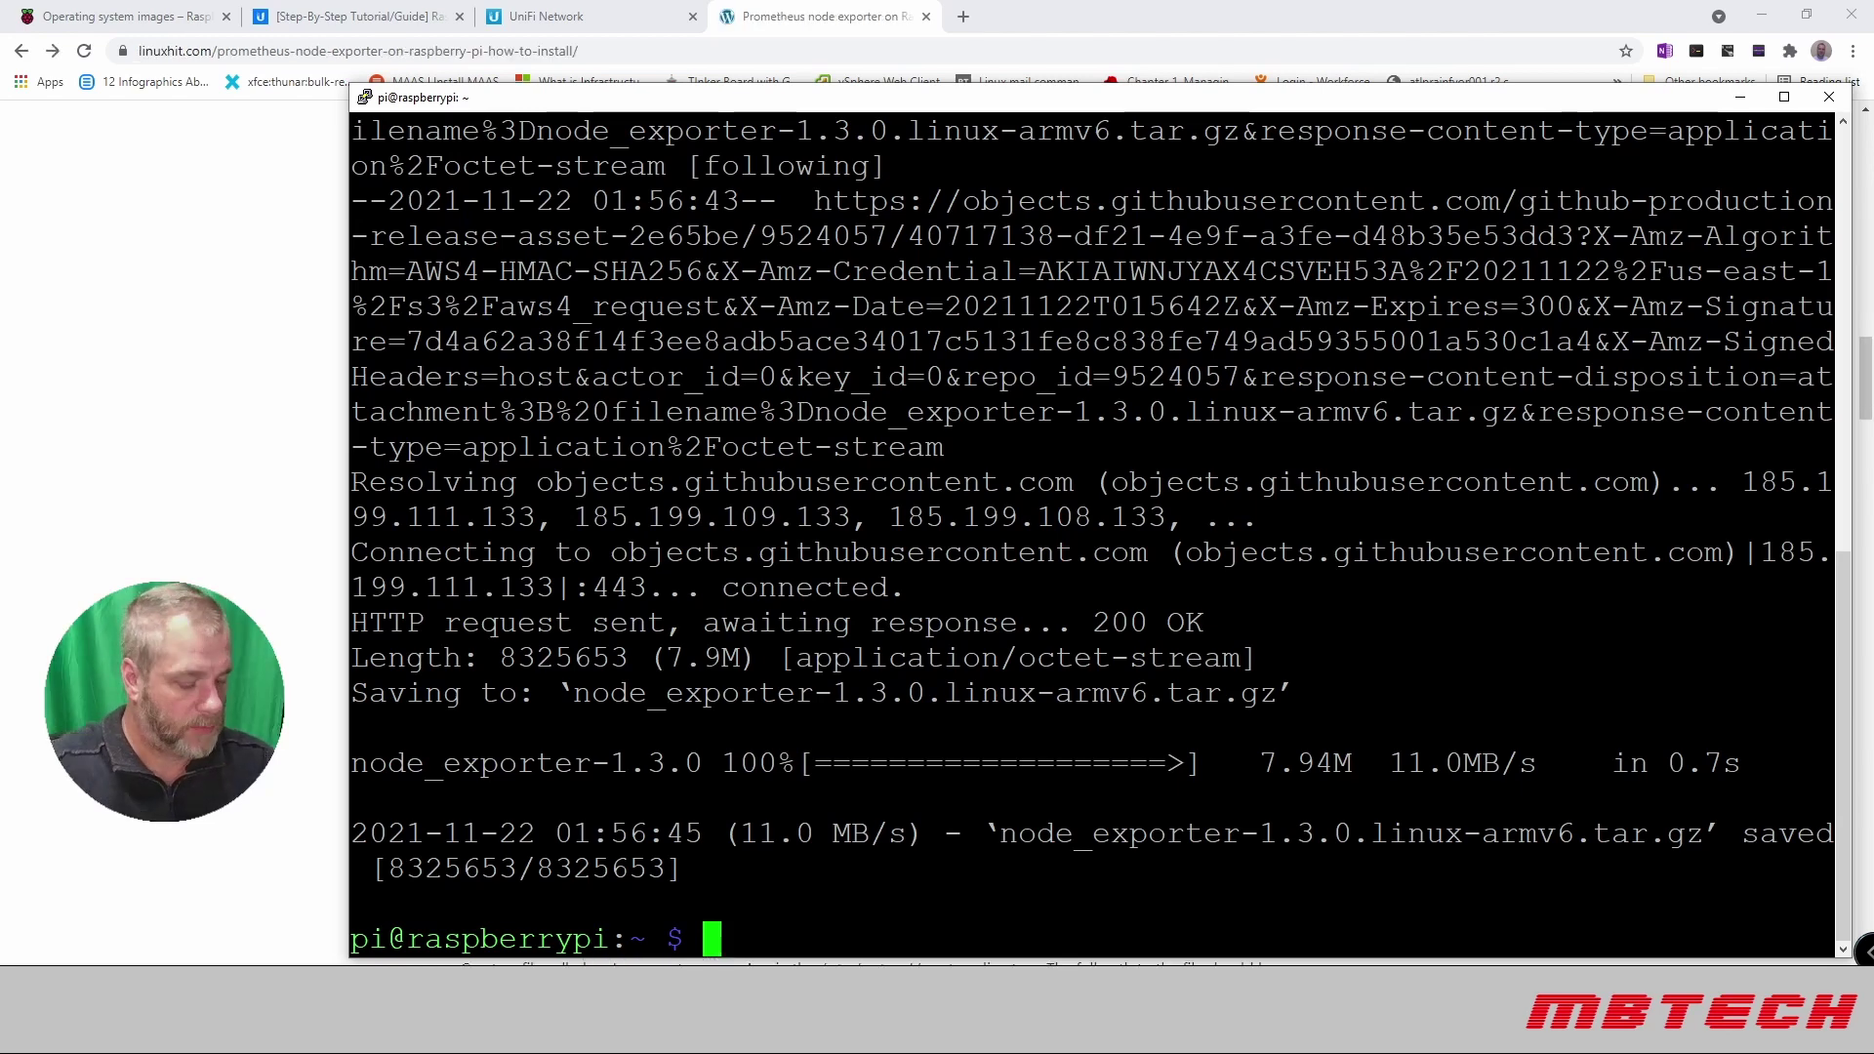
type("t")
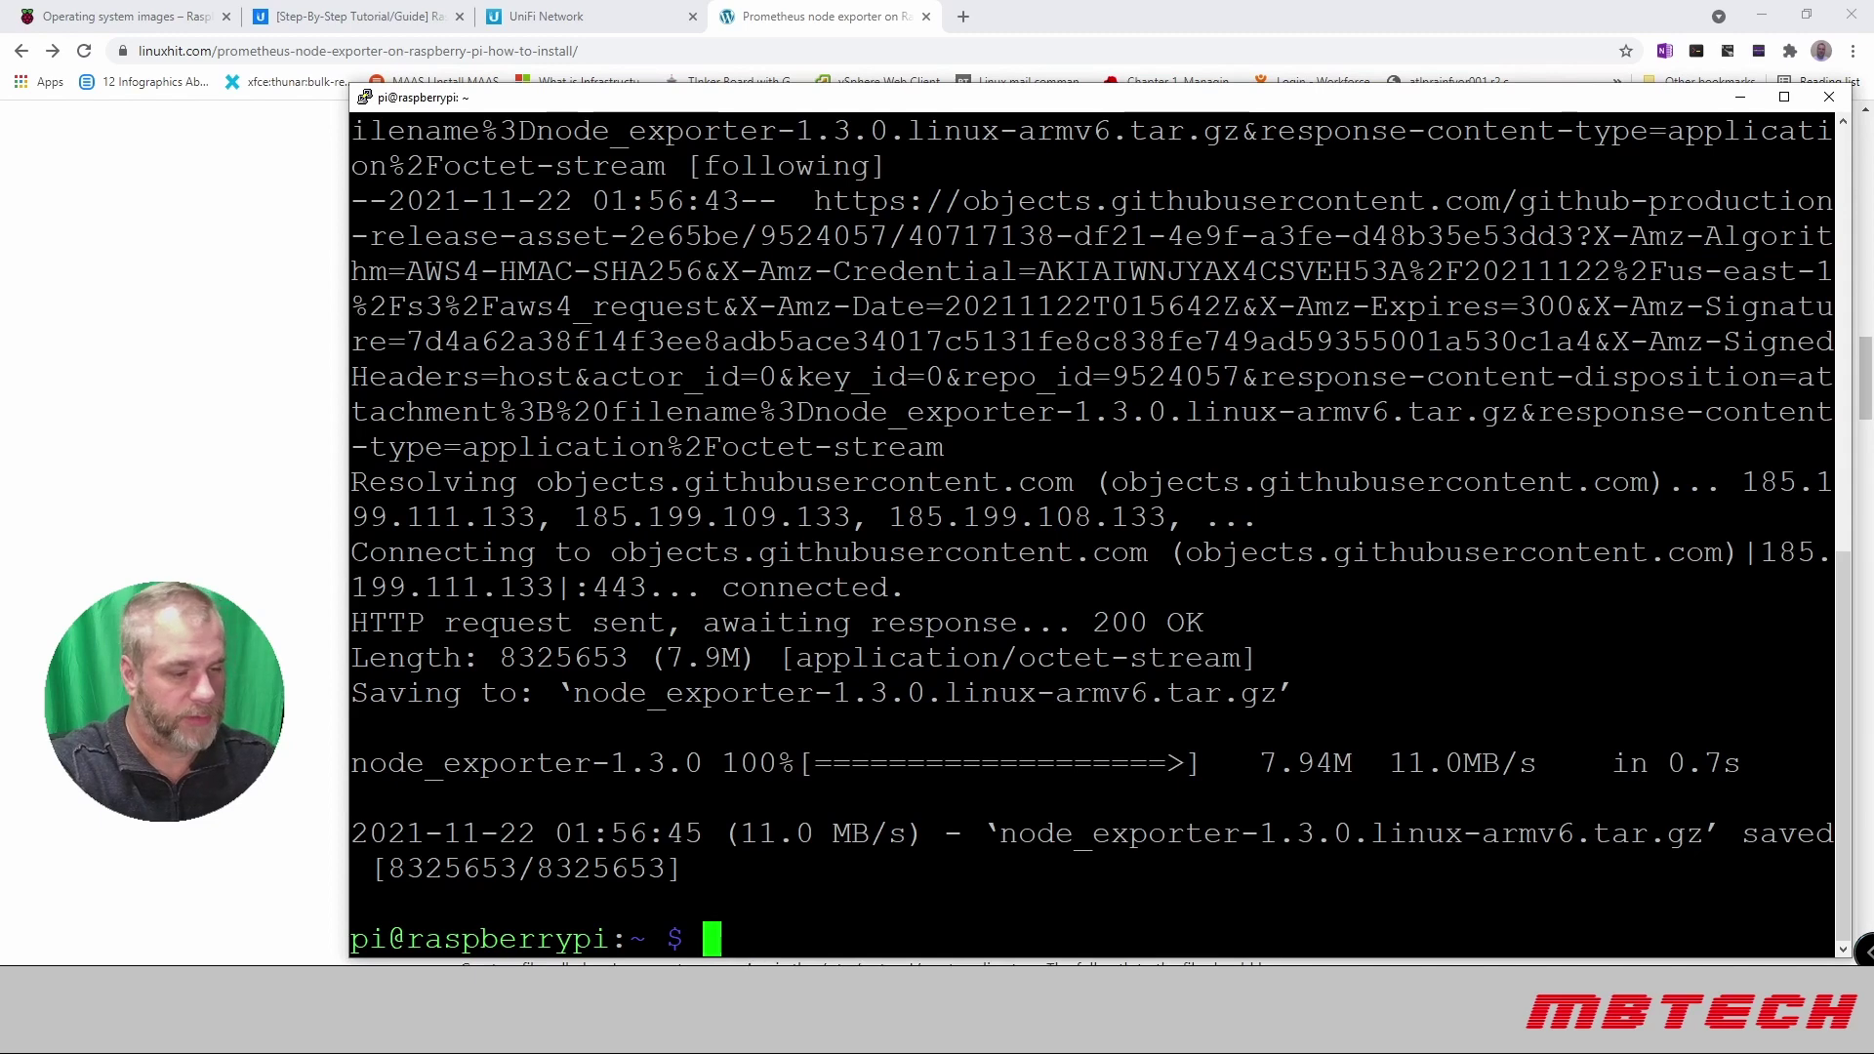
type("ar -")
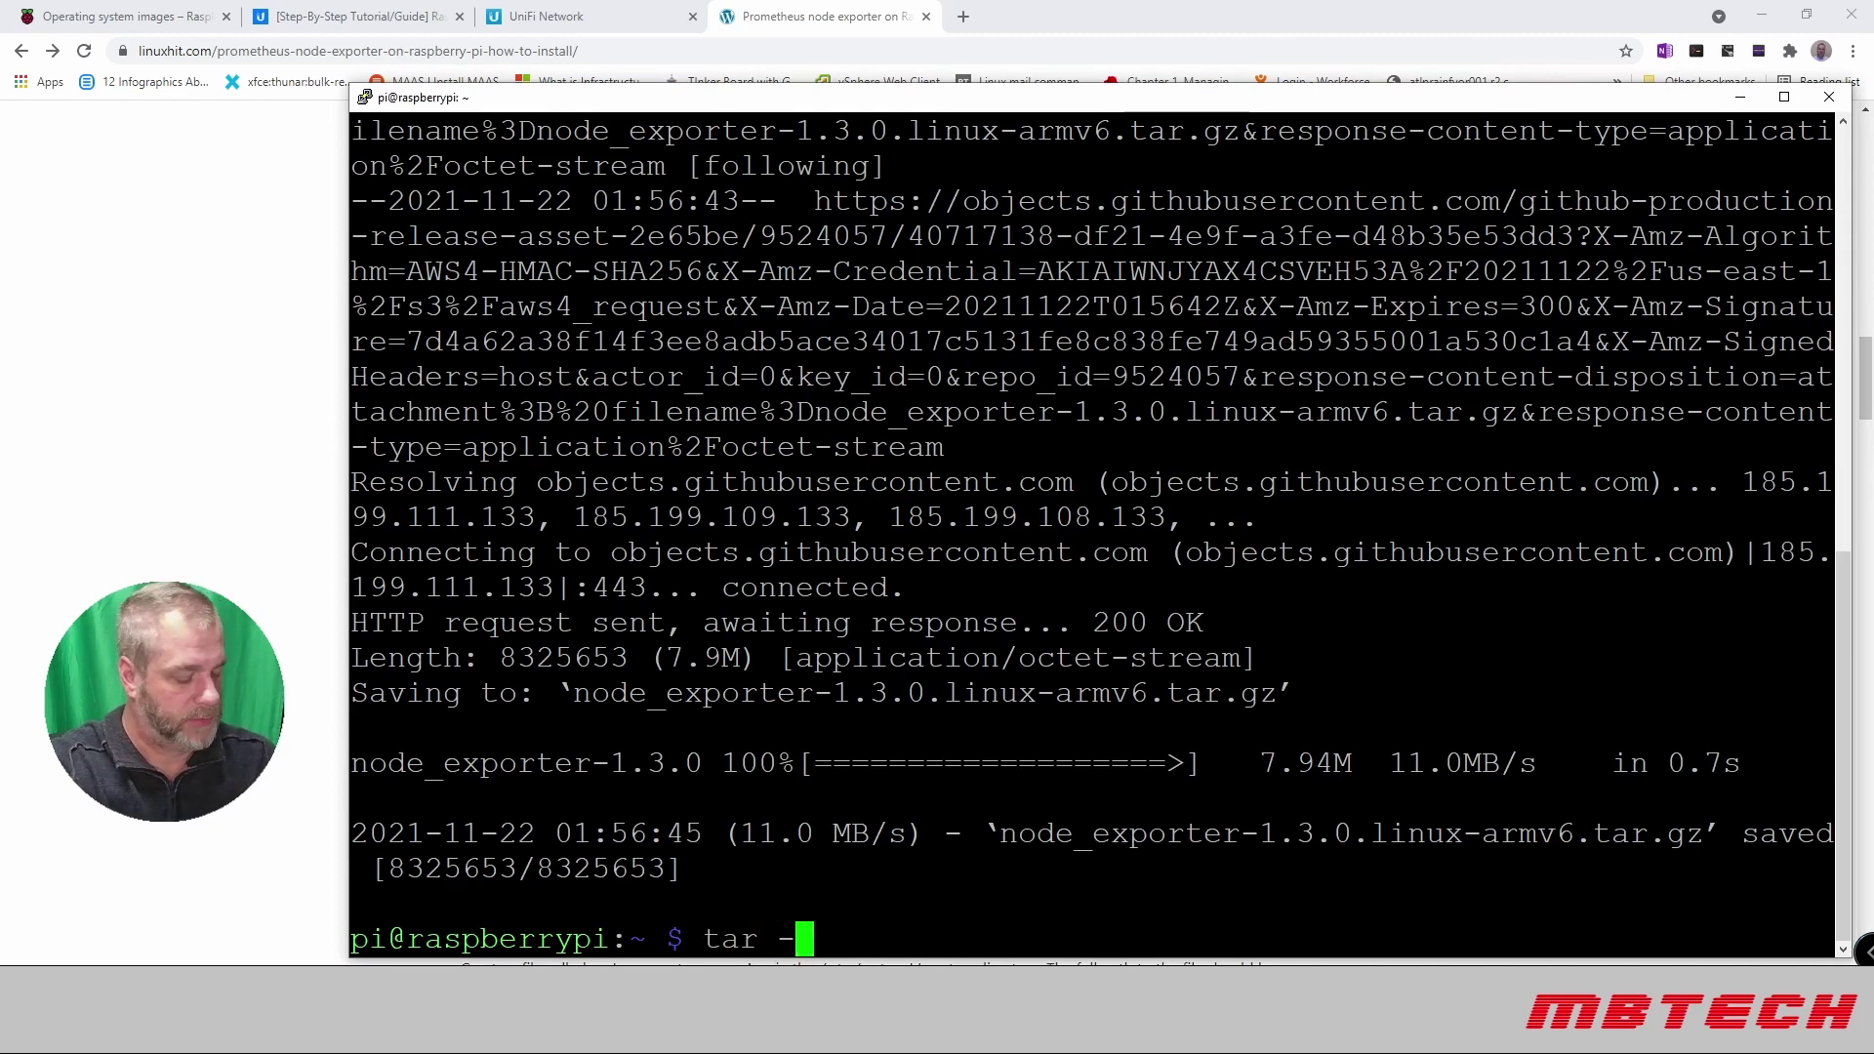
type("xvf ")
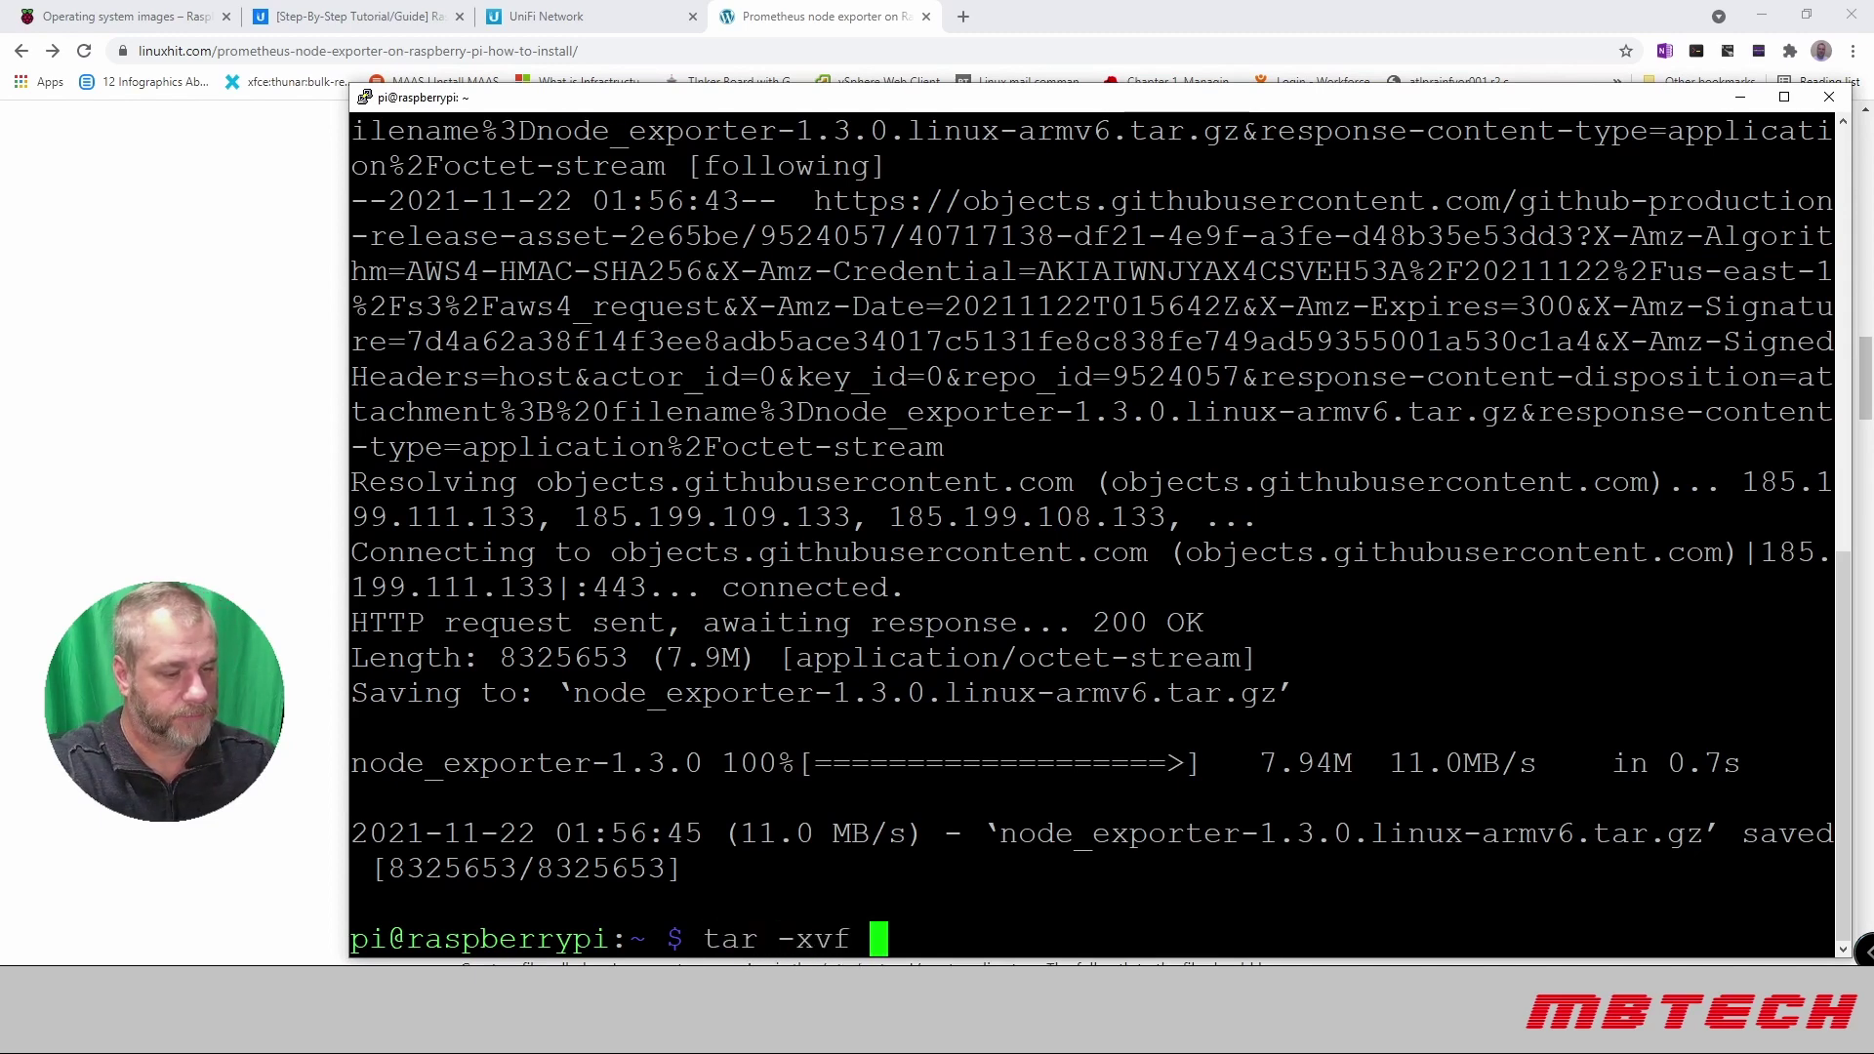
type("n")
key("Tab")
type("o")
key("BackSpace")
key("BackSpace")
key("Return")
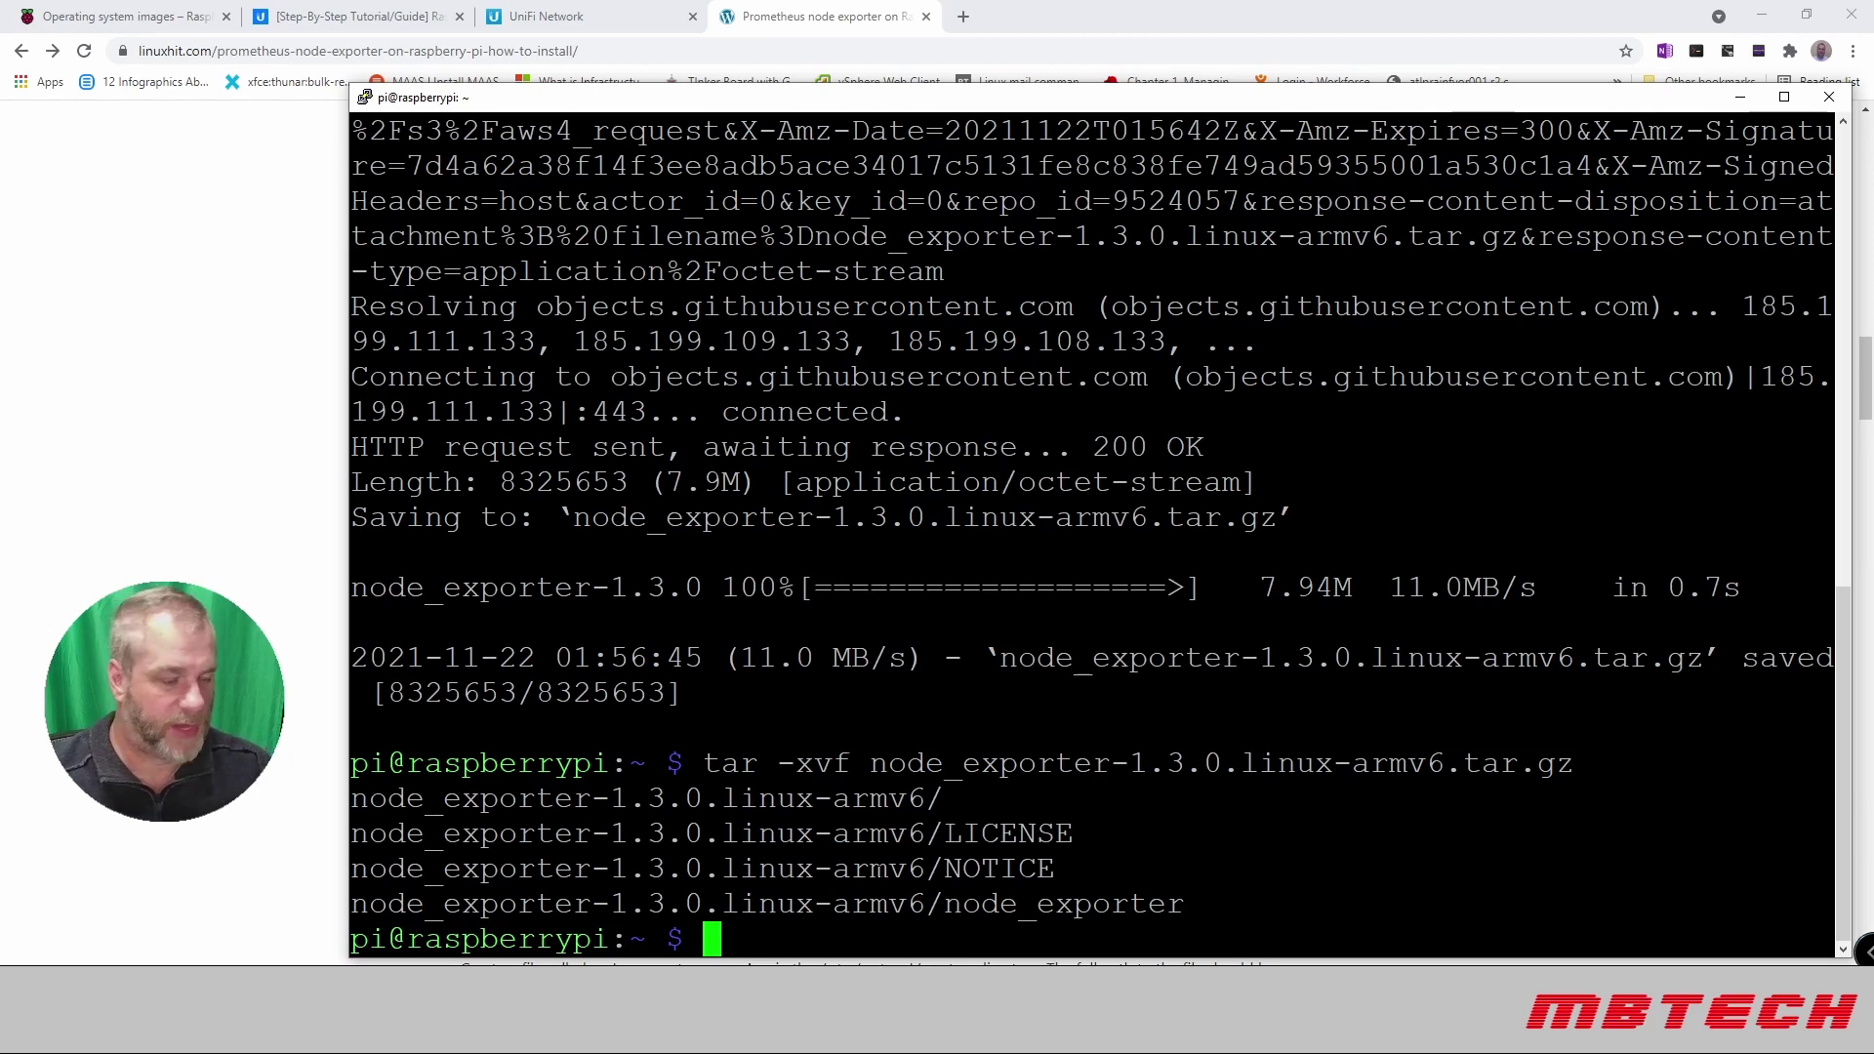
Step: Enter the node_exporter-1.3.0.linux-armv6 folder and list its files
type("cd ")
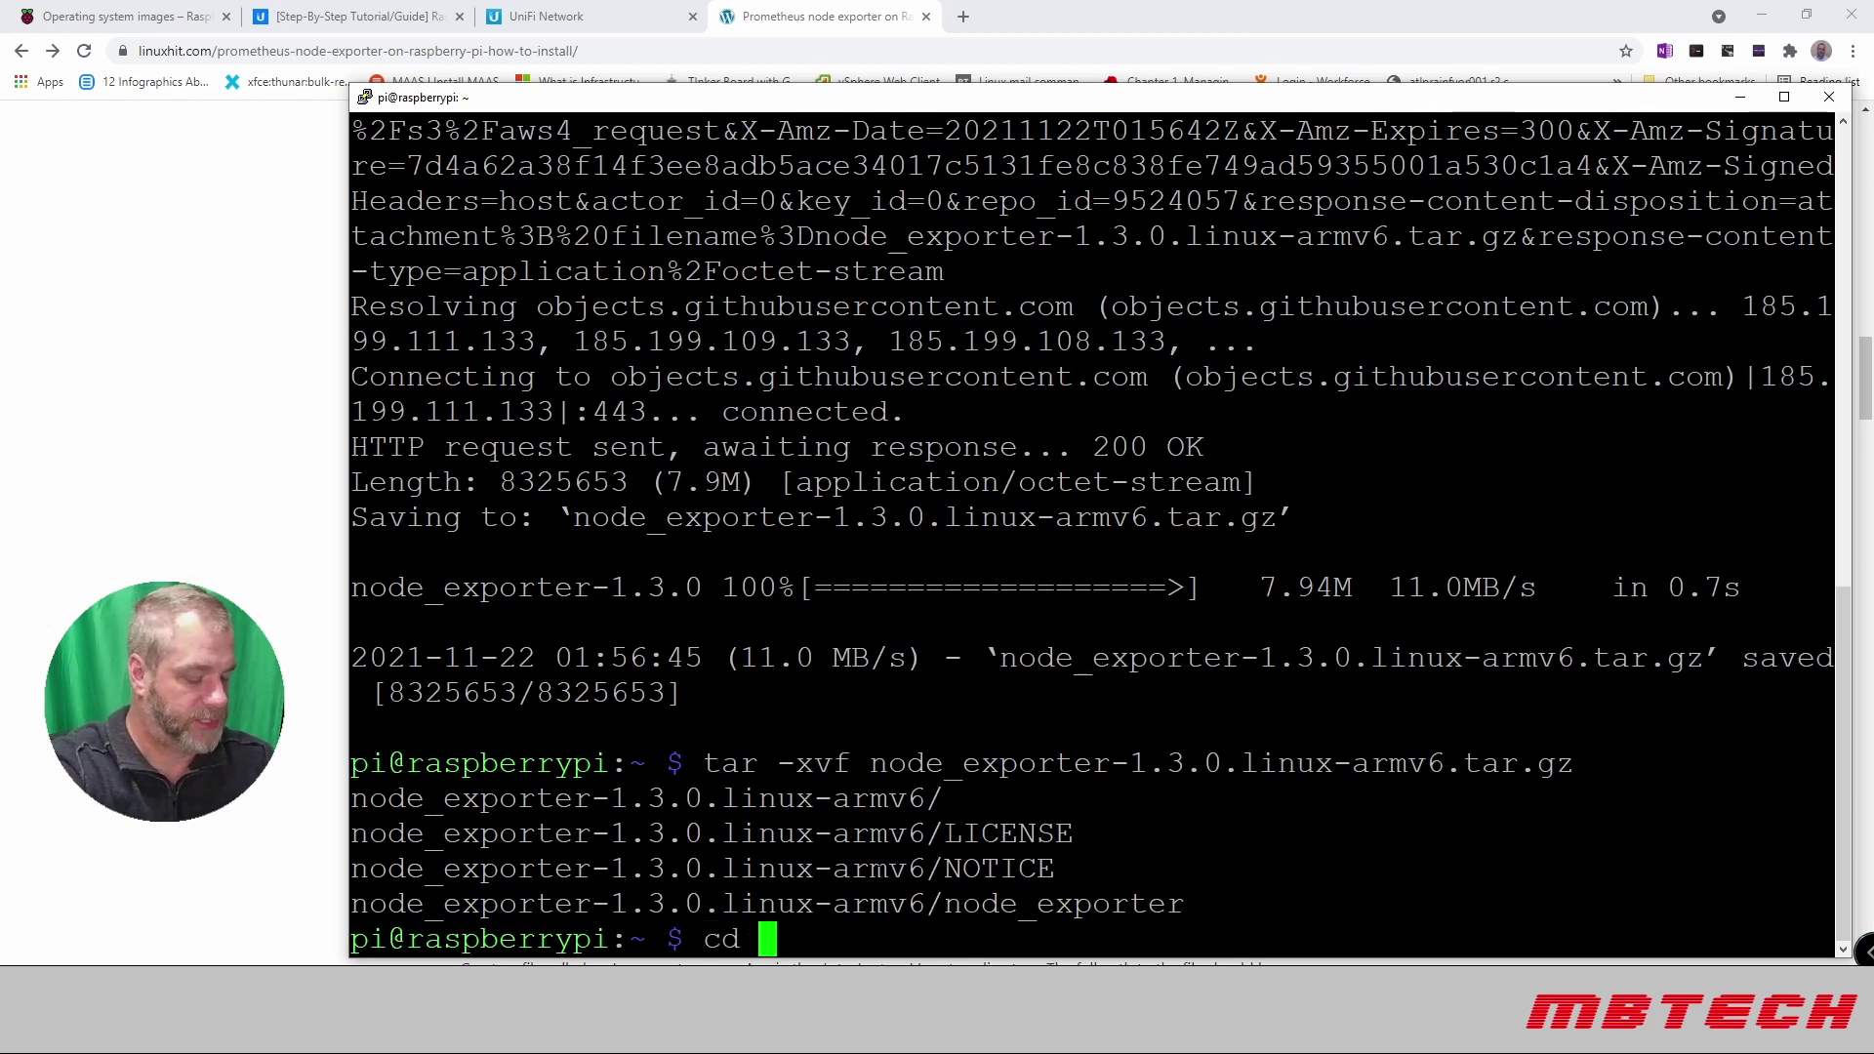
type("no")
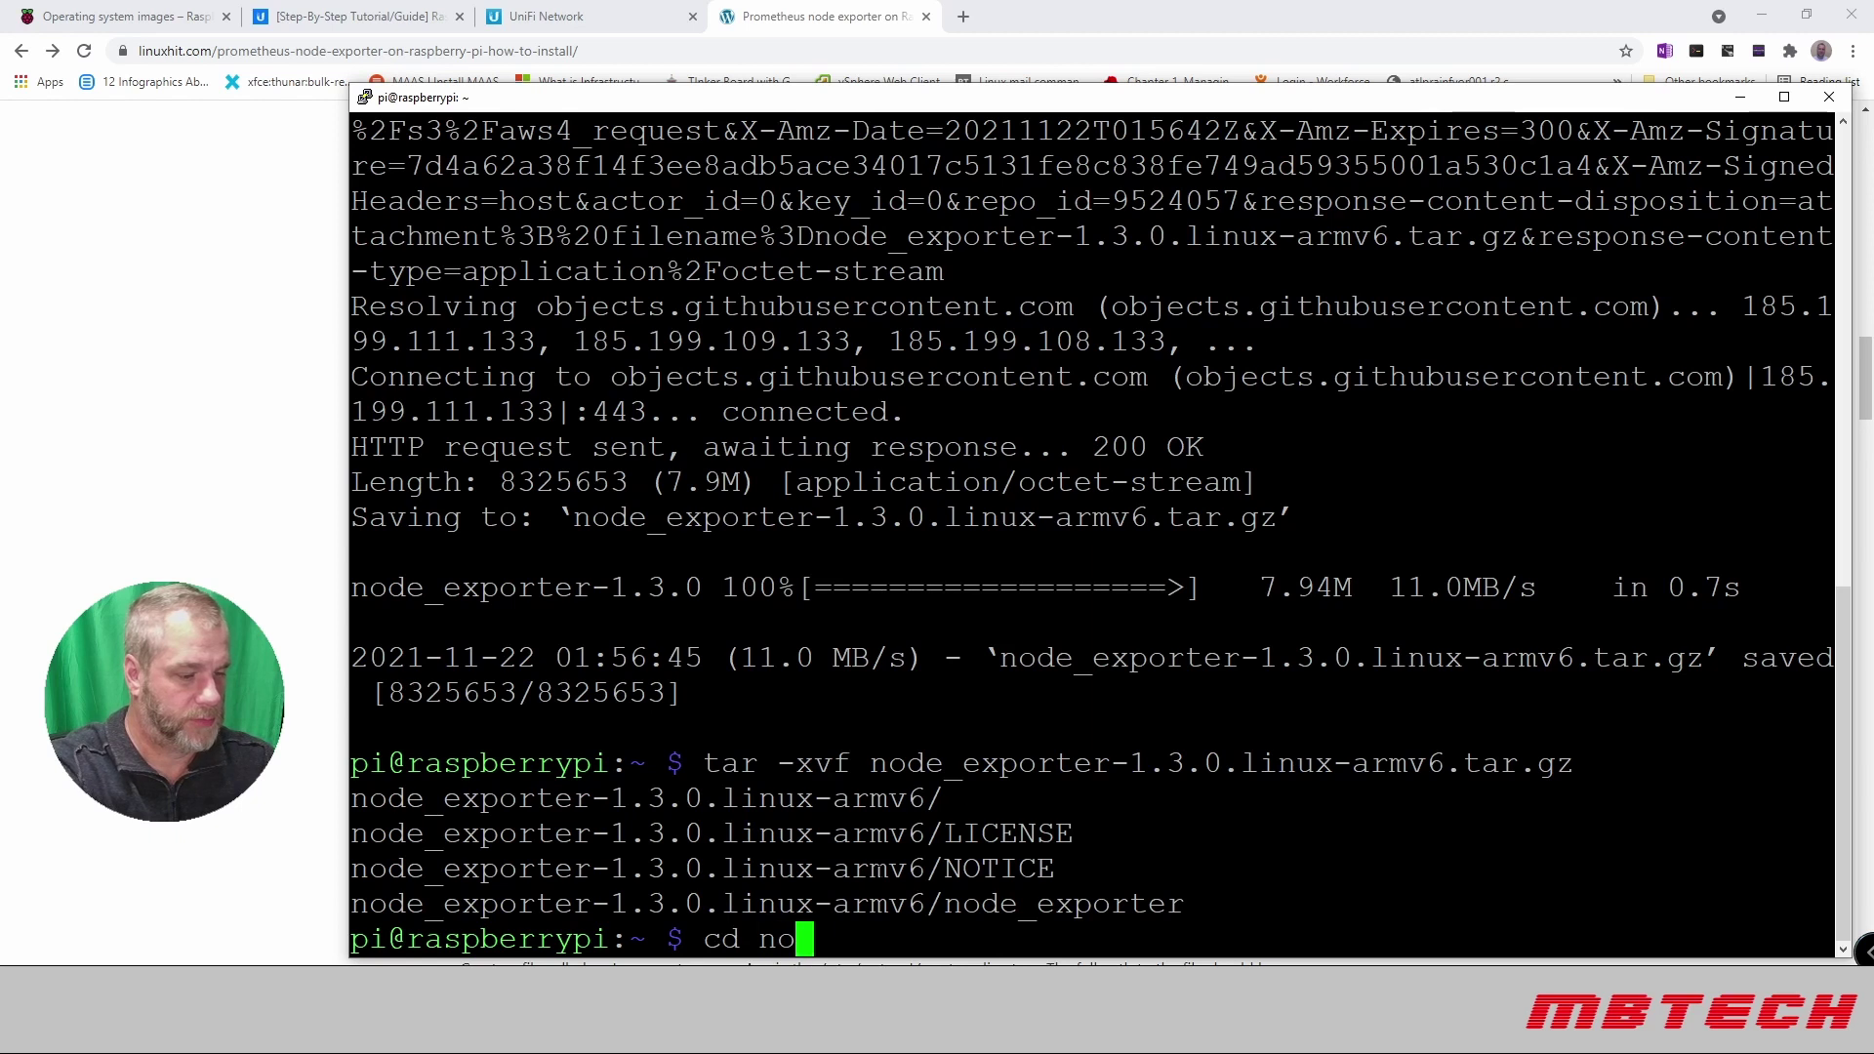
key("Tab")
key("Return")
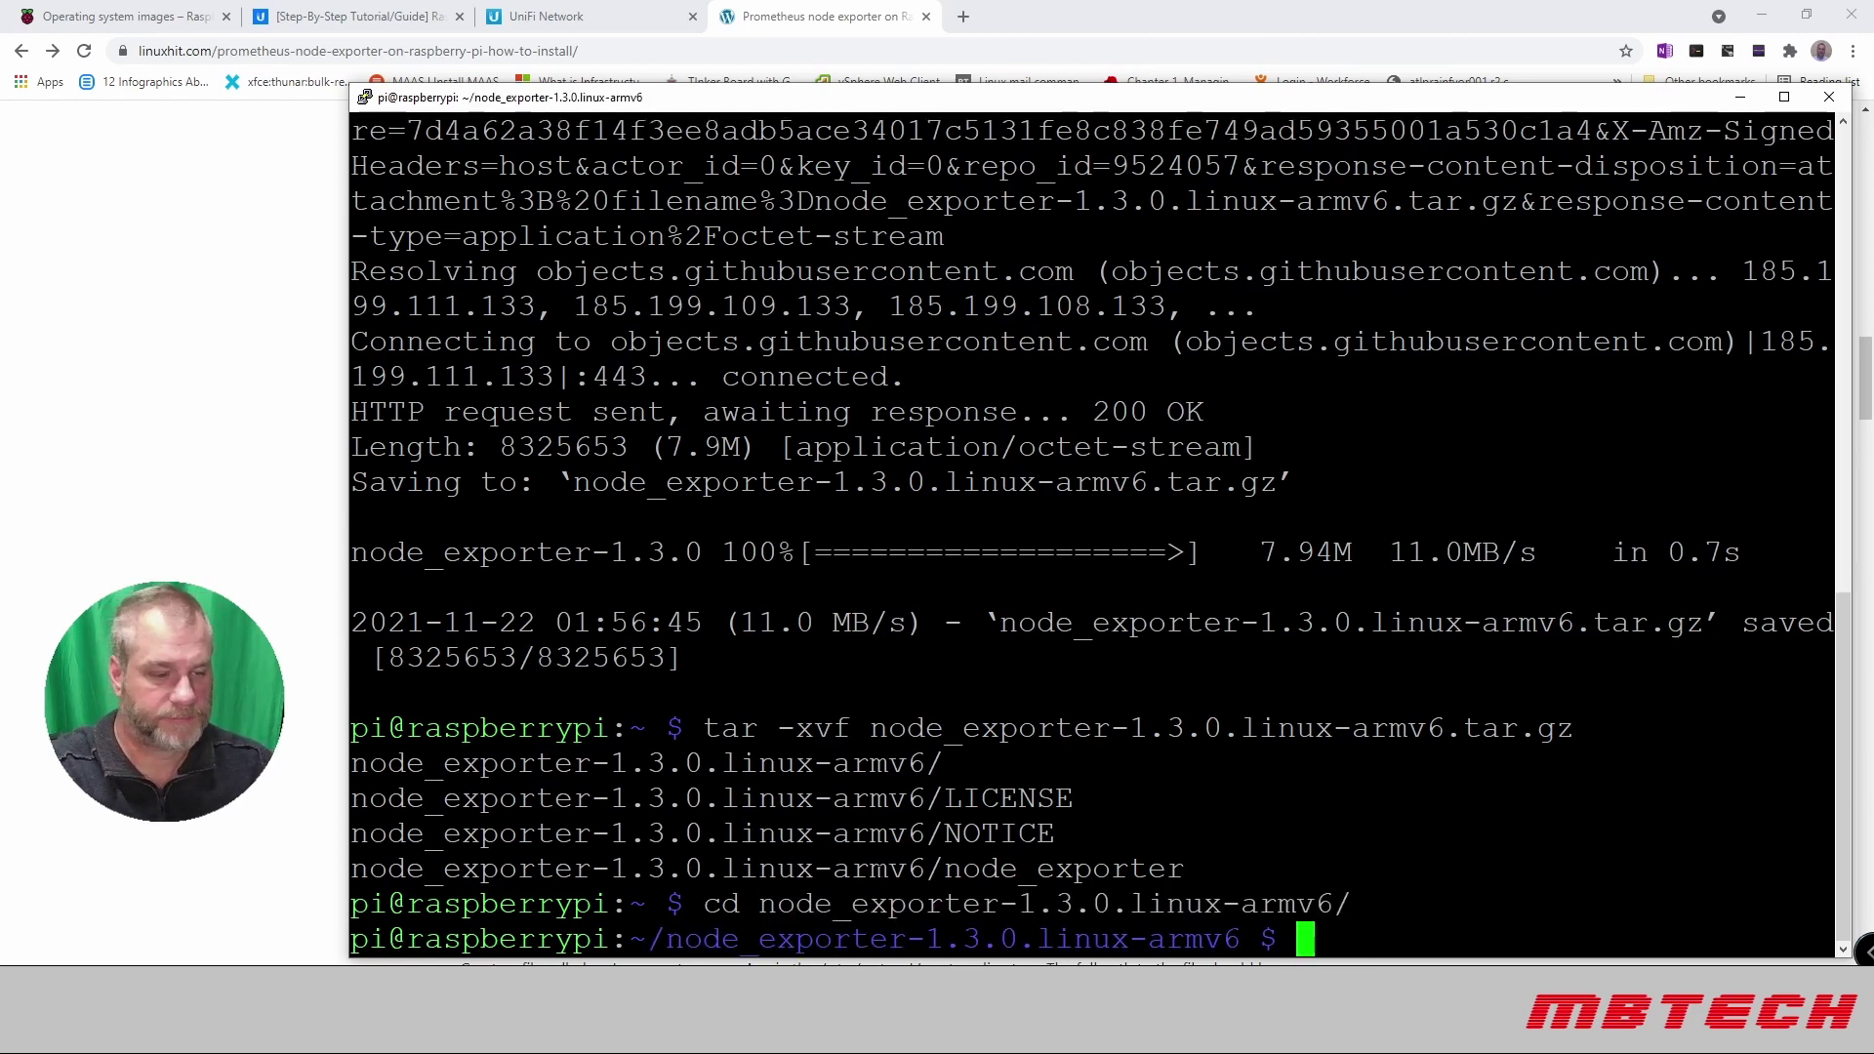
key("Return")
type("ls")
key("Return")
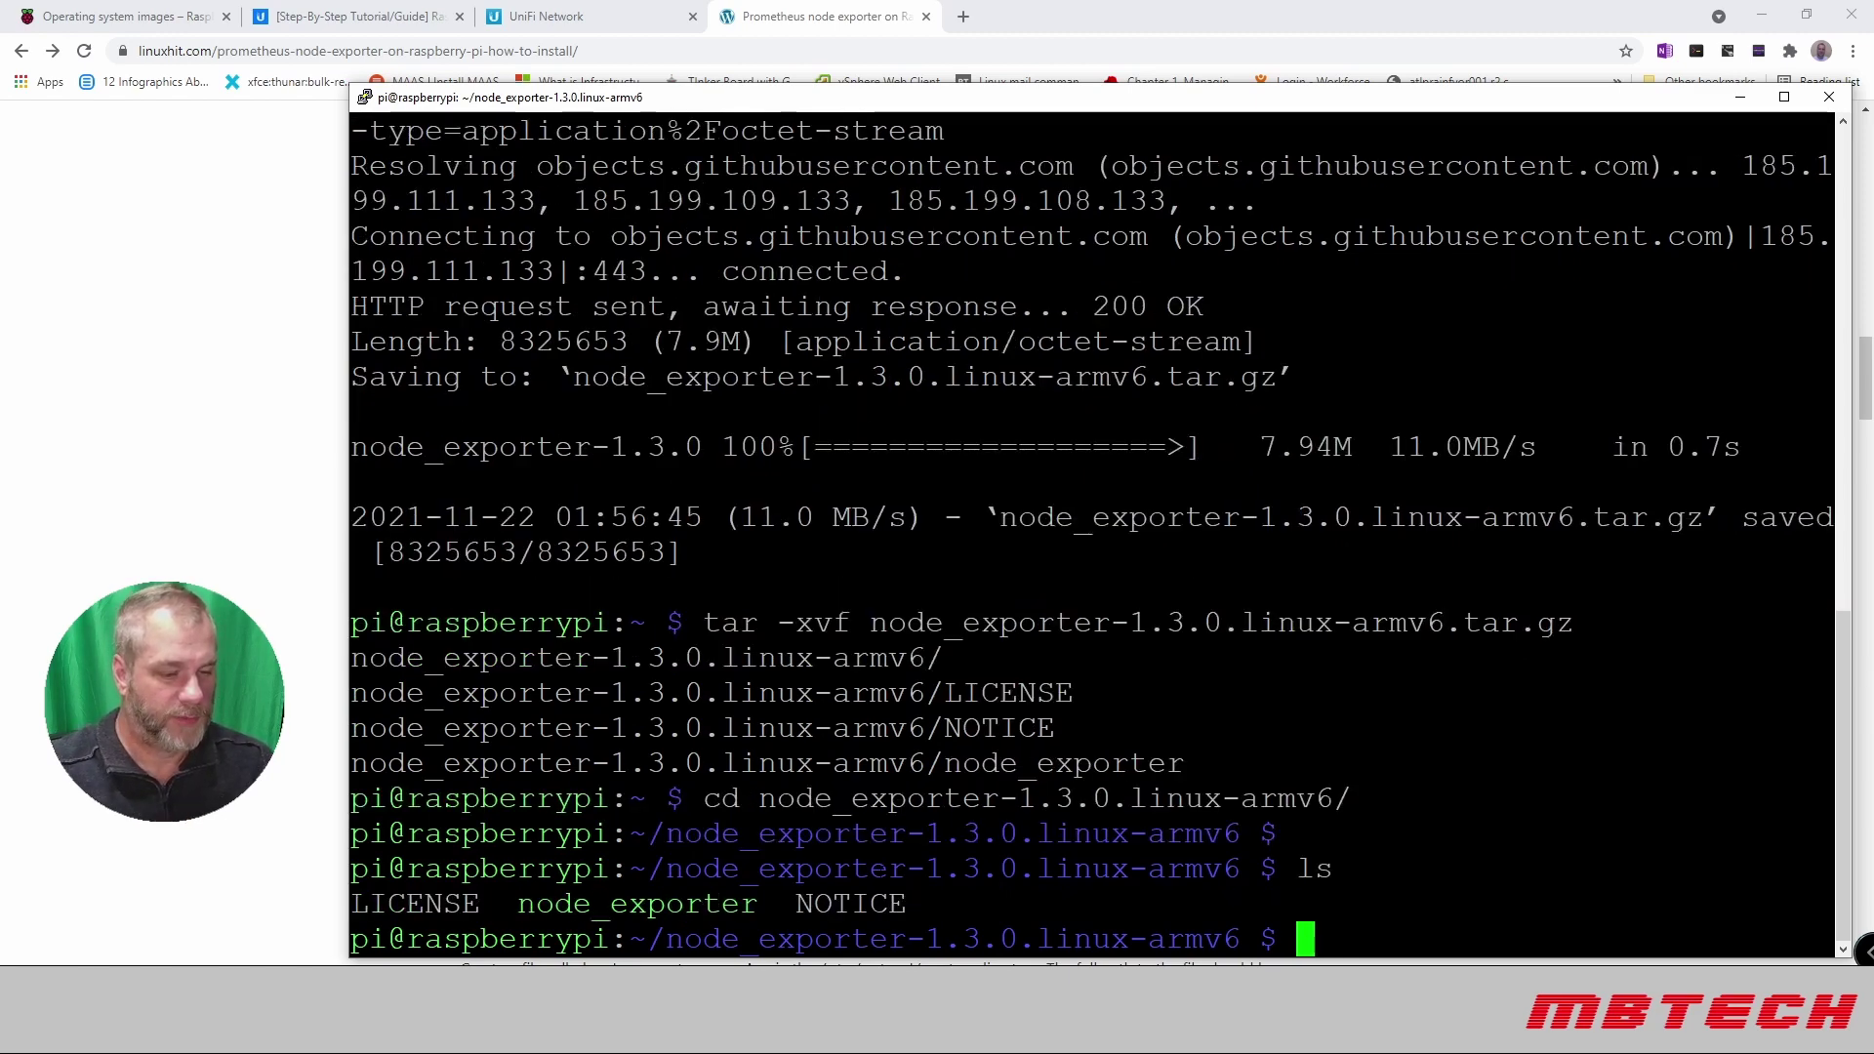
Step: Copy the node_exporter binary to /usr/local/bin and make it executable
type("sudo")
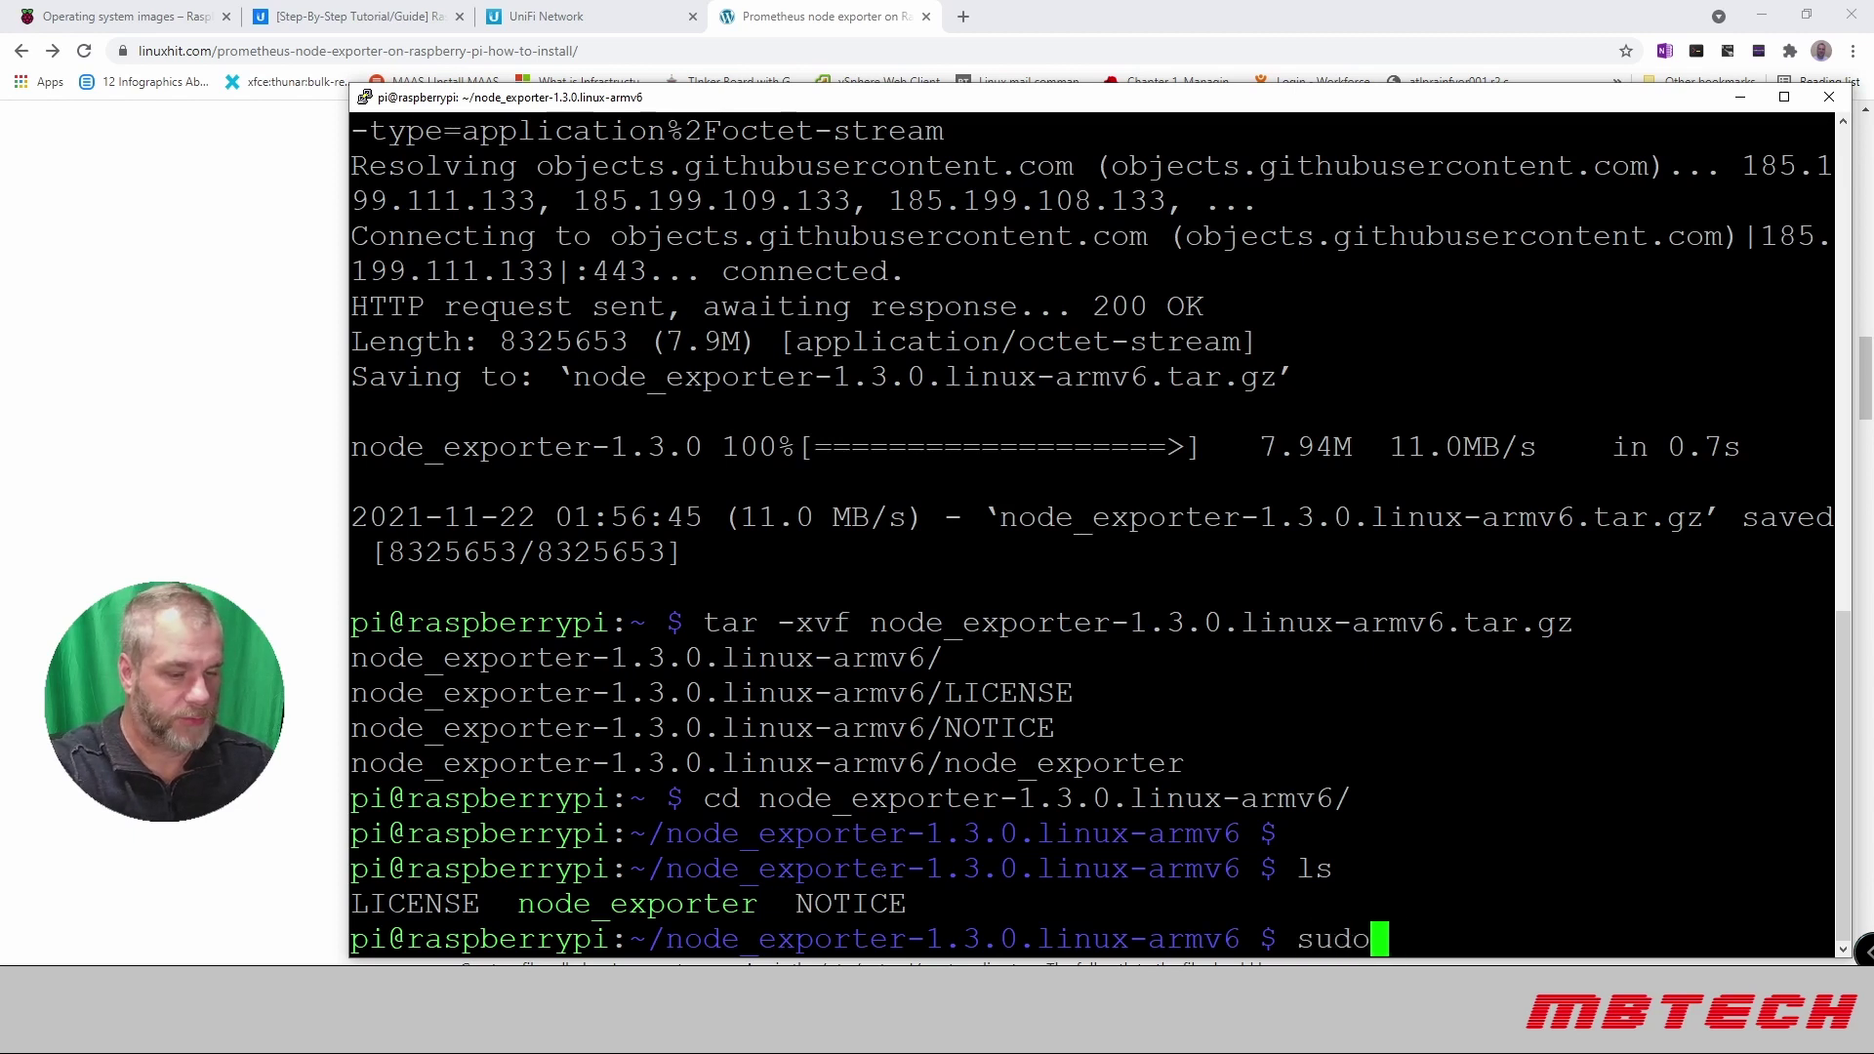
type(" cp")
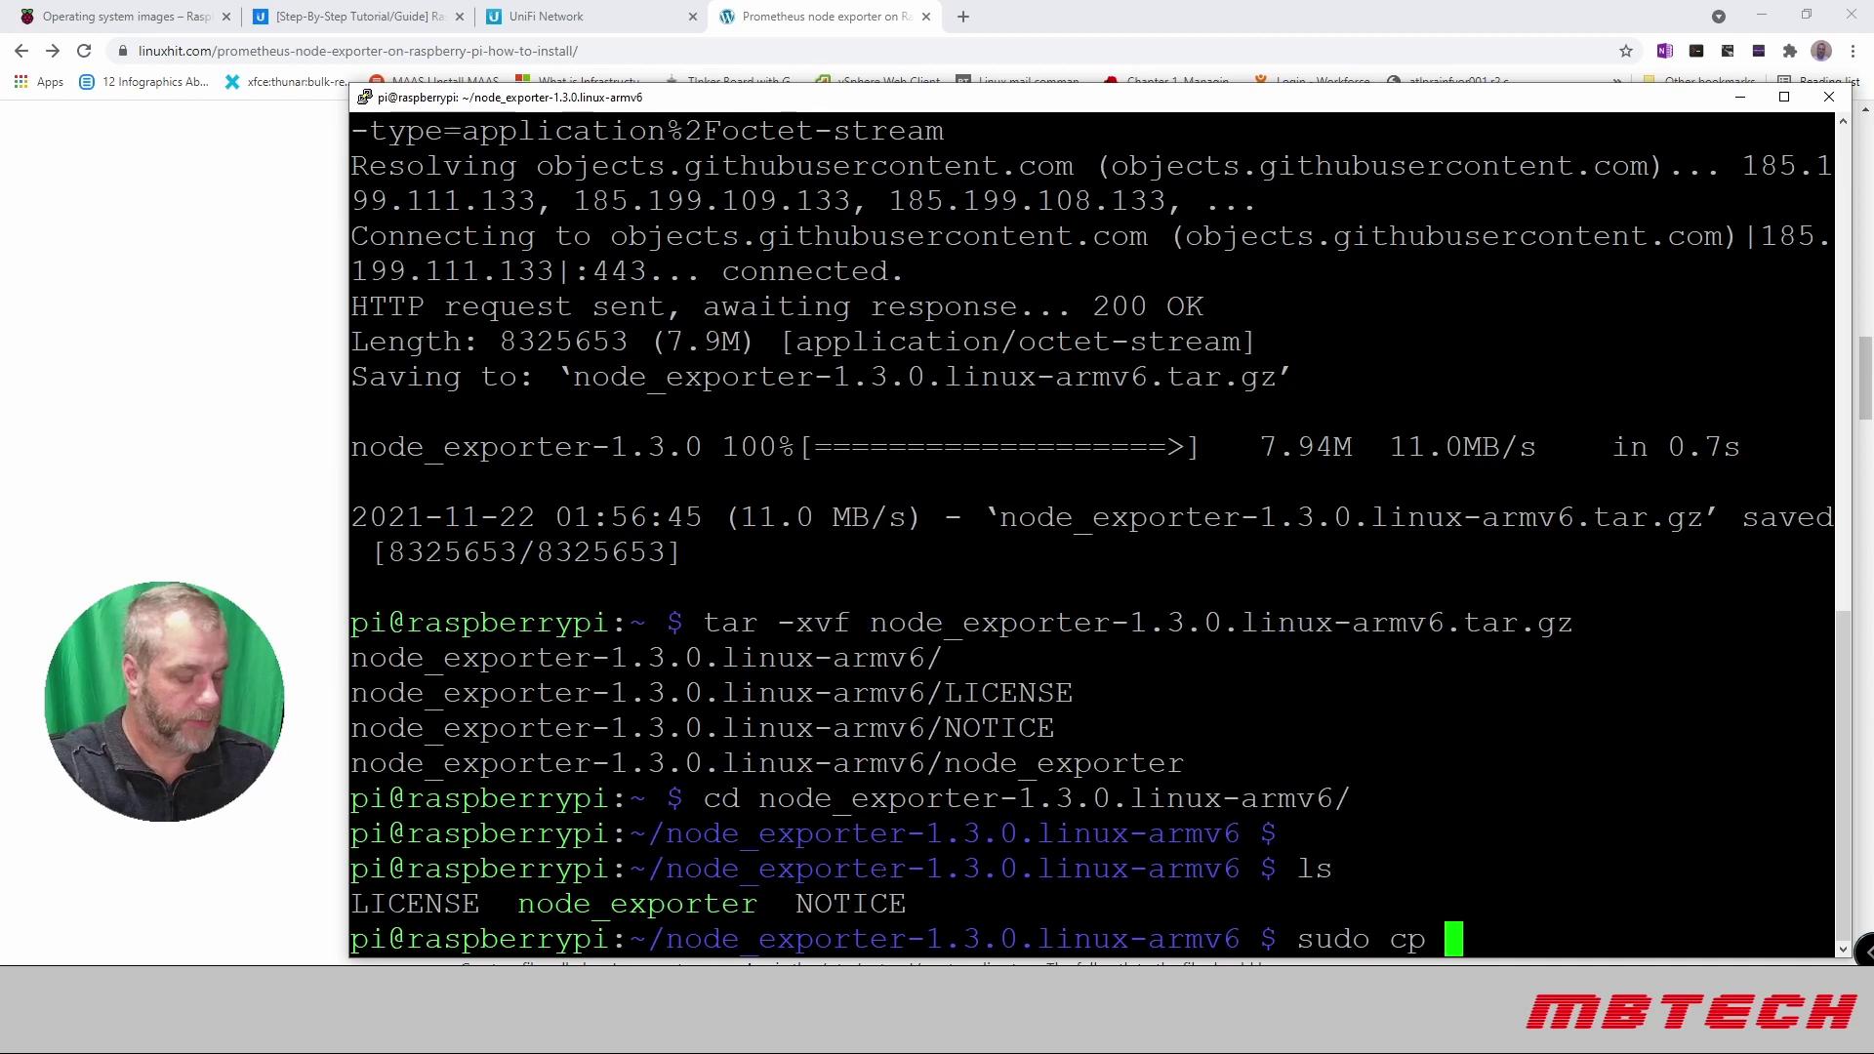
type(" n")
key("Tab")
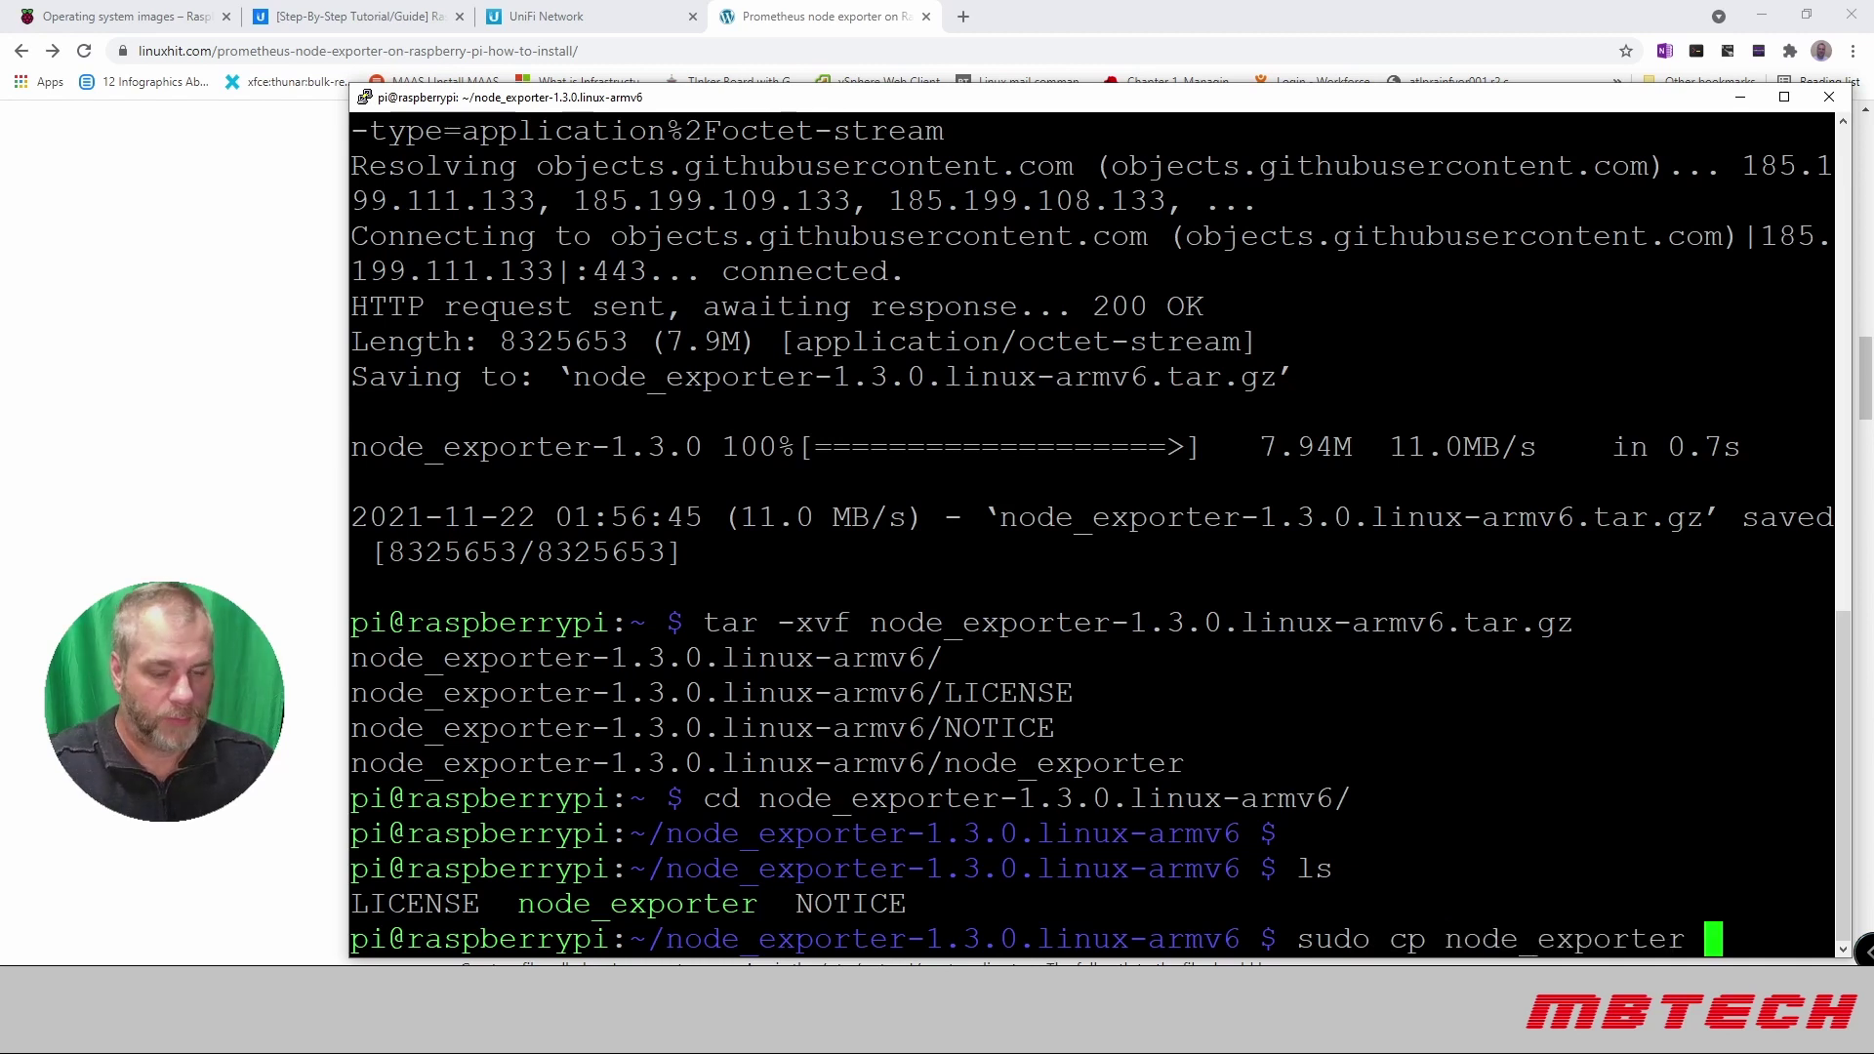
type("/usr")
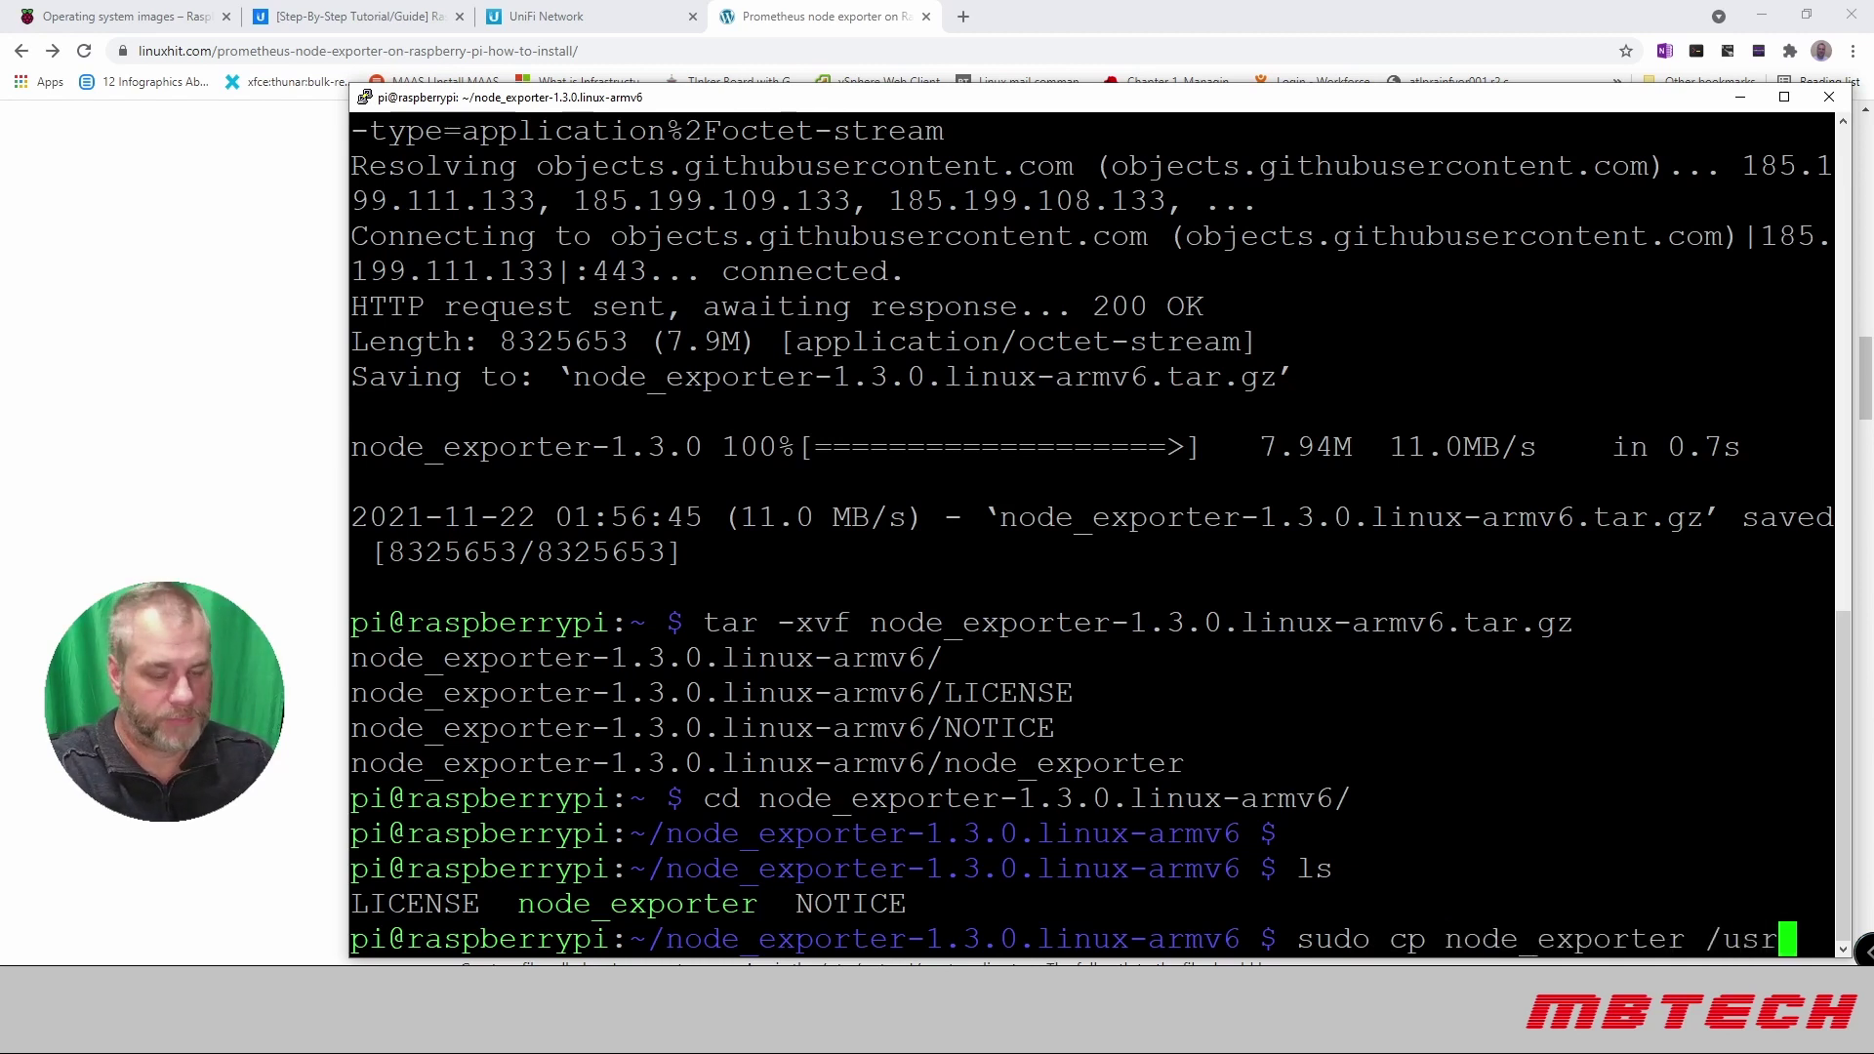
type("/local")
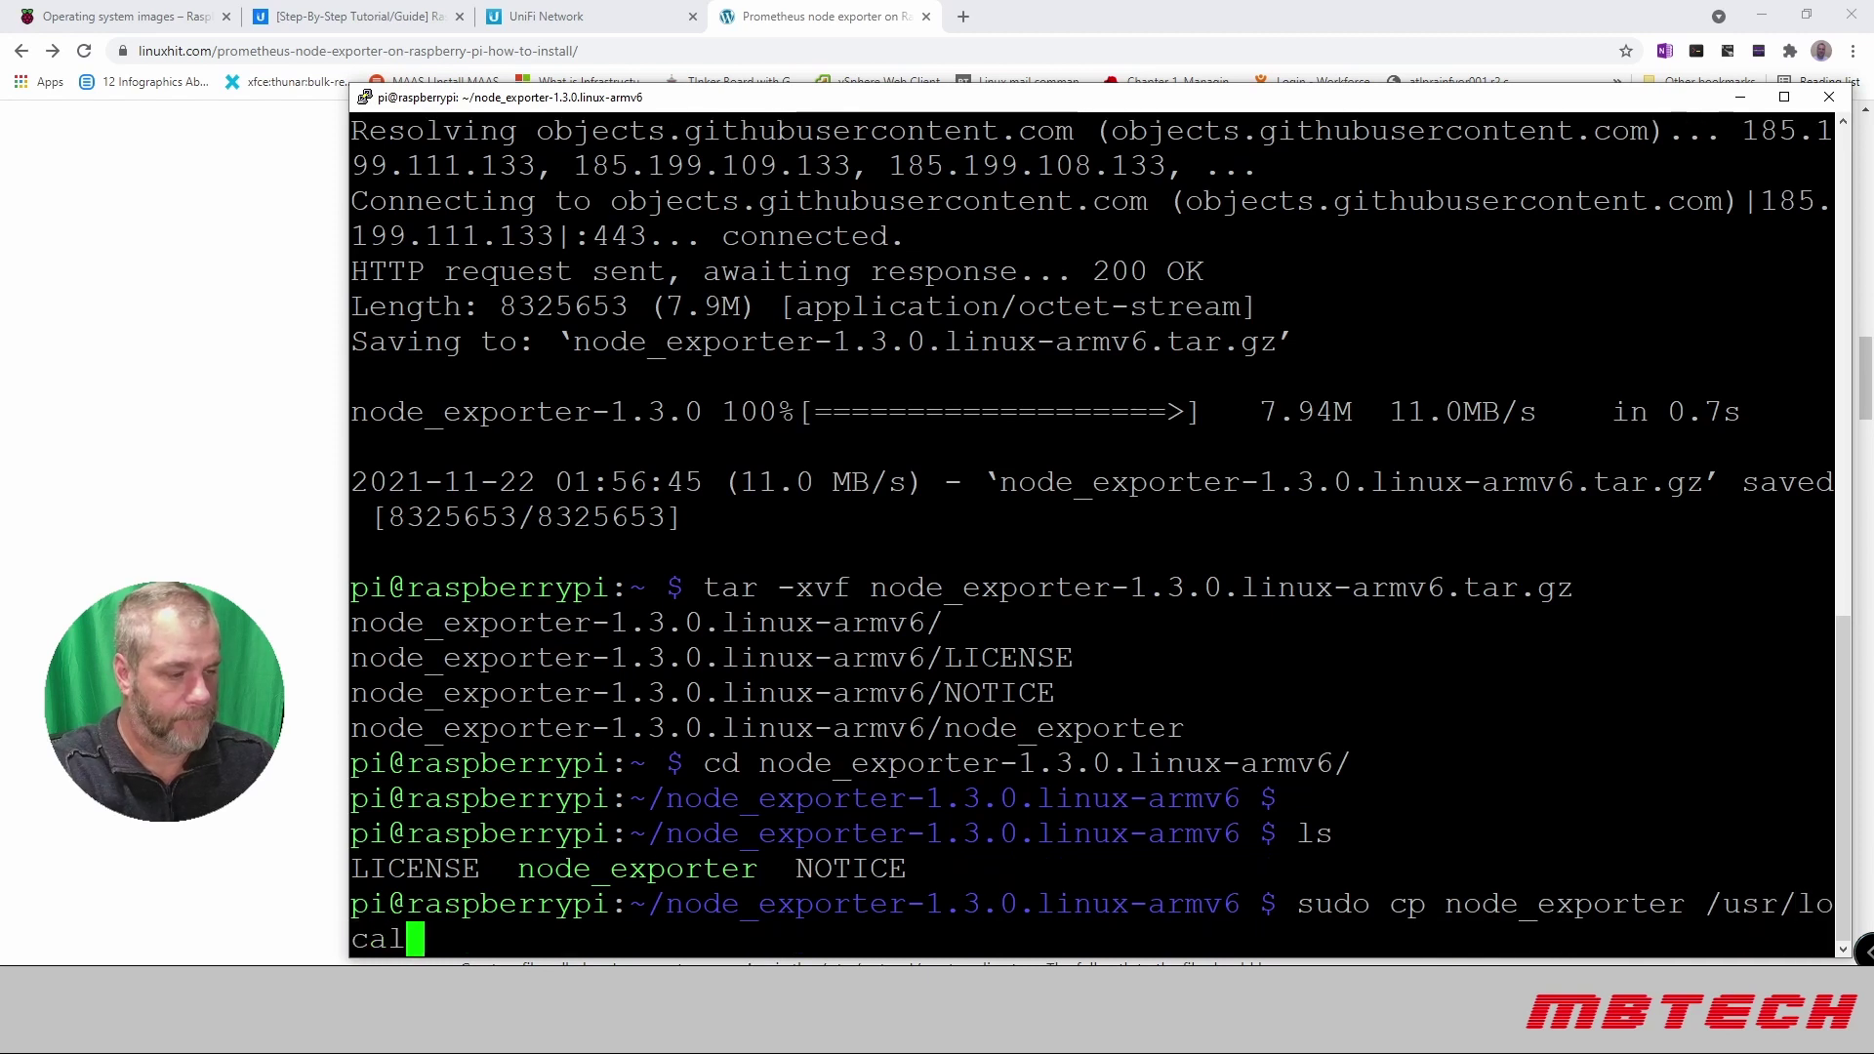
type("/bin")
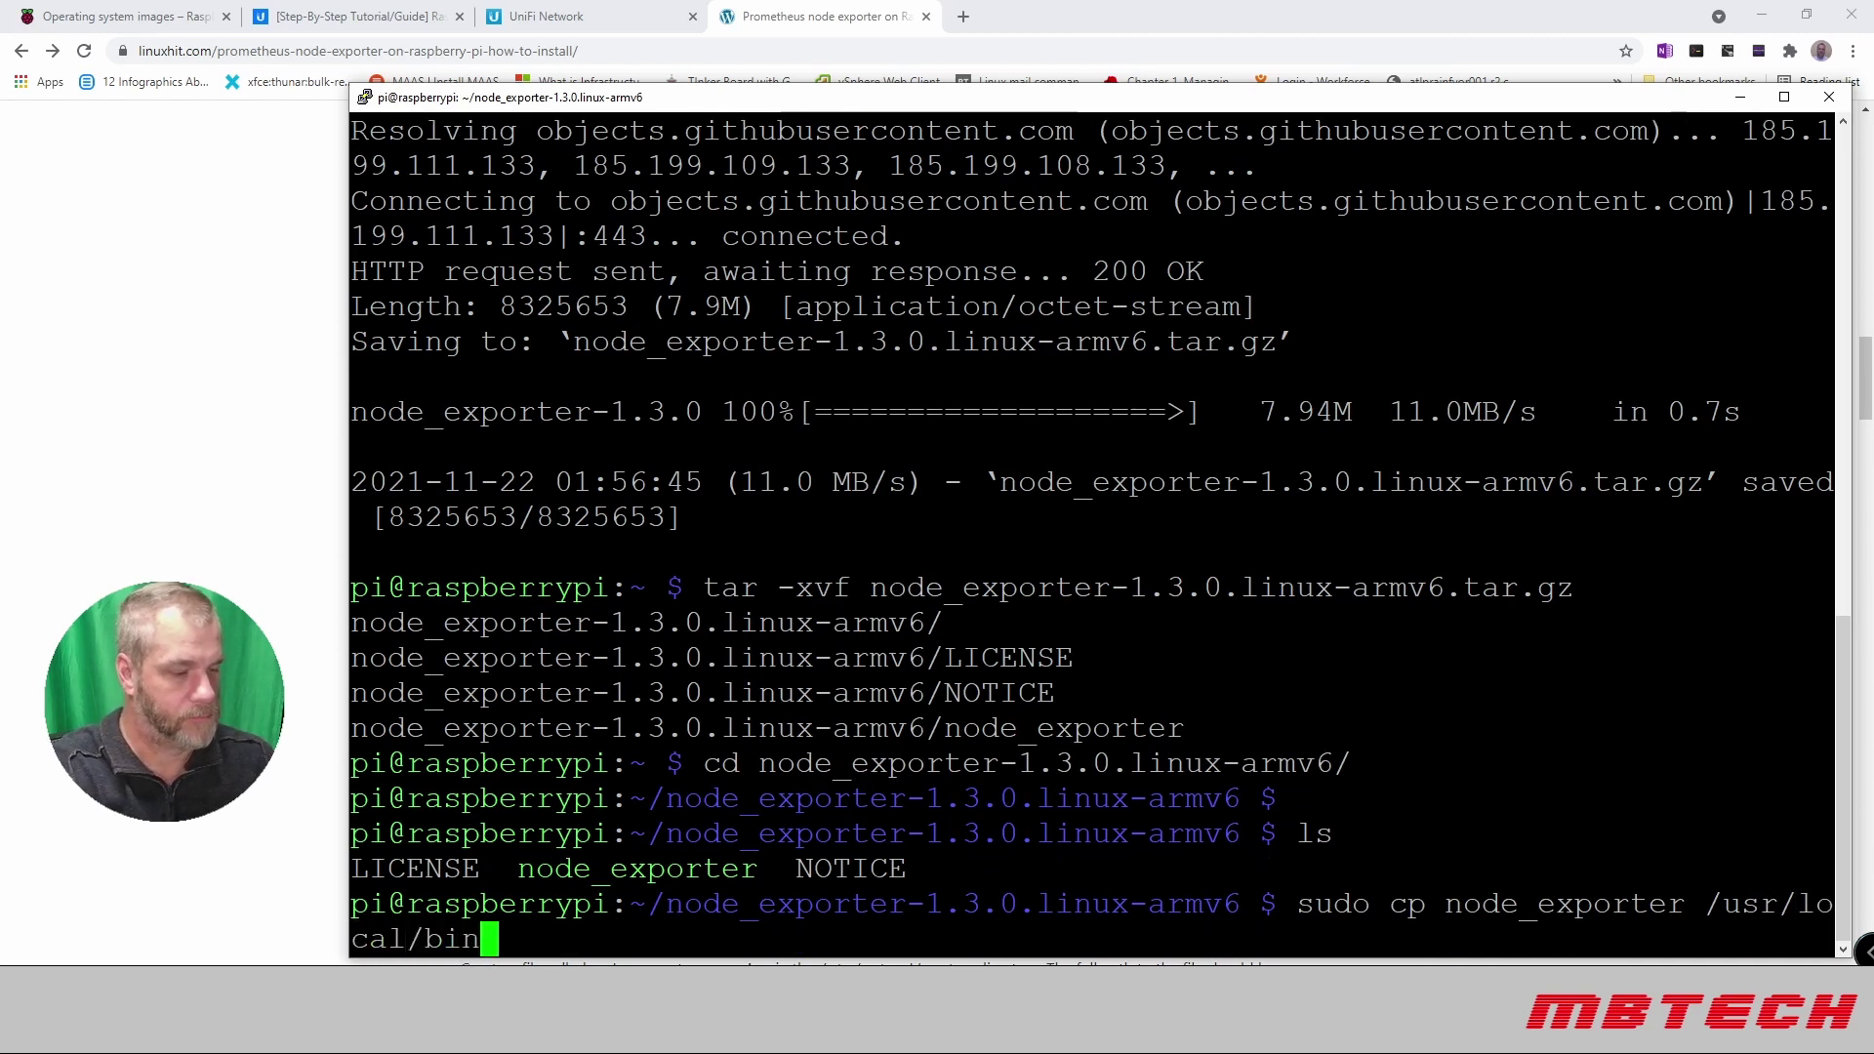
key("Return")
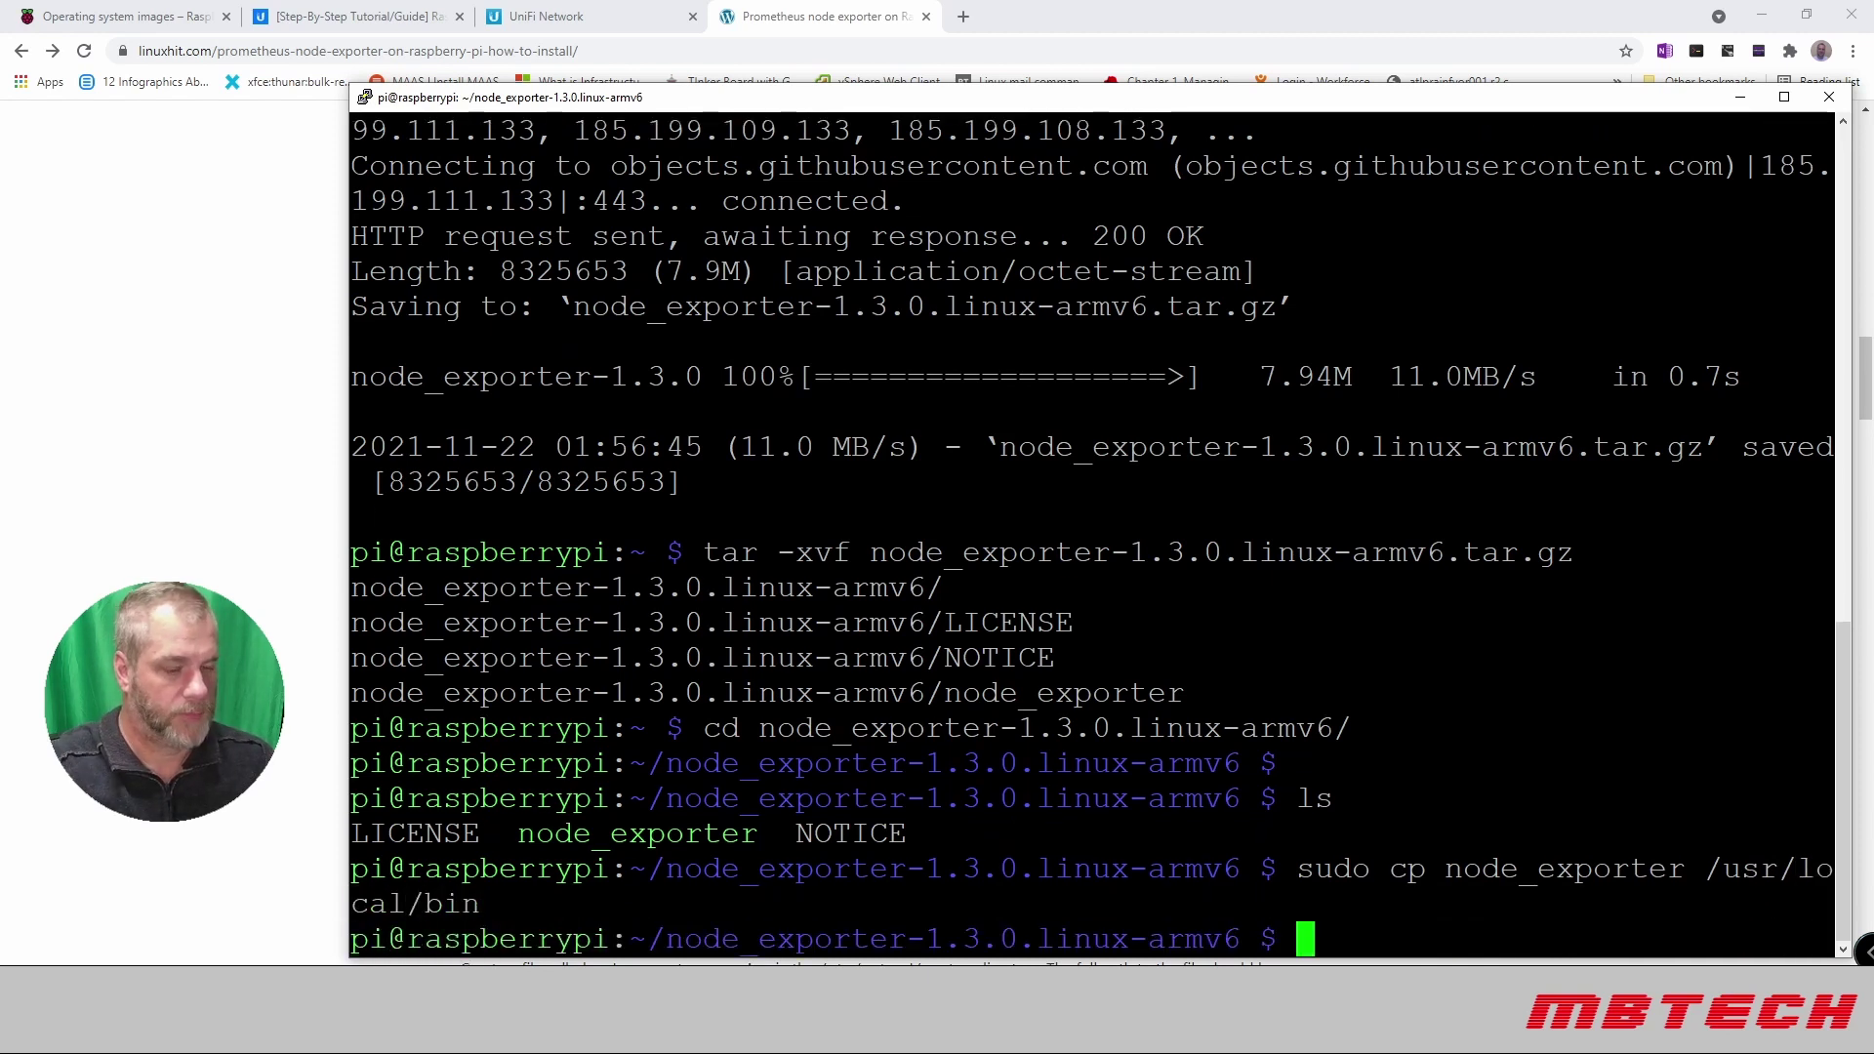
type("chmod +x /usr/local/bin/node_exporter")
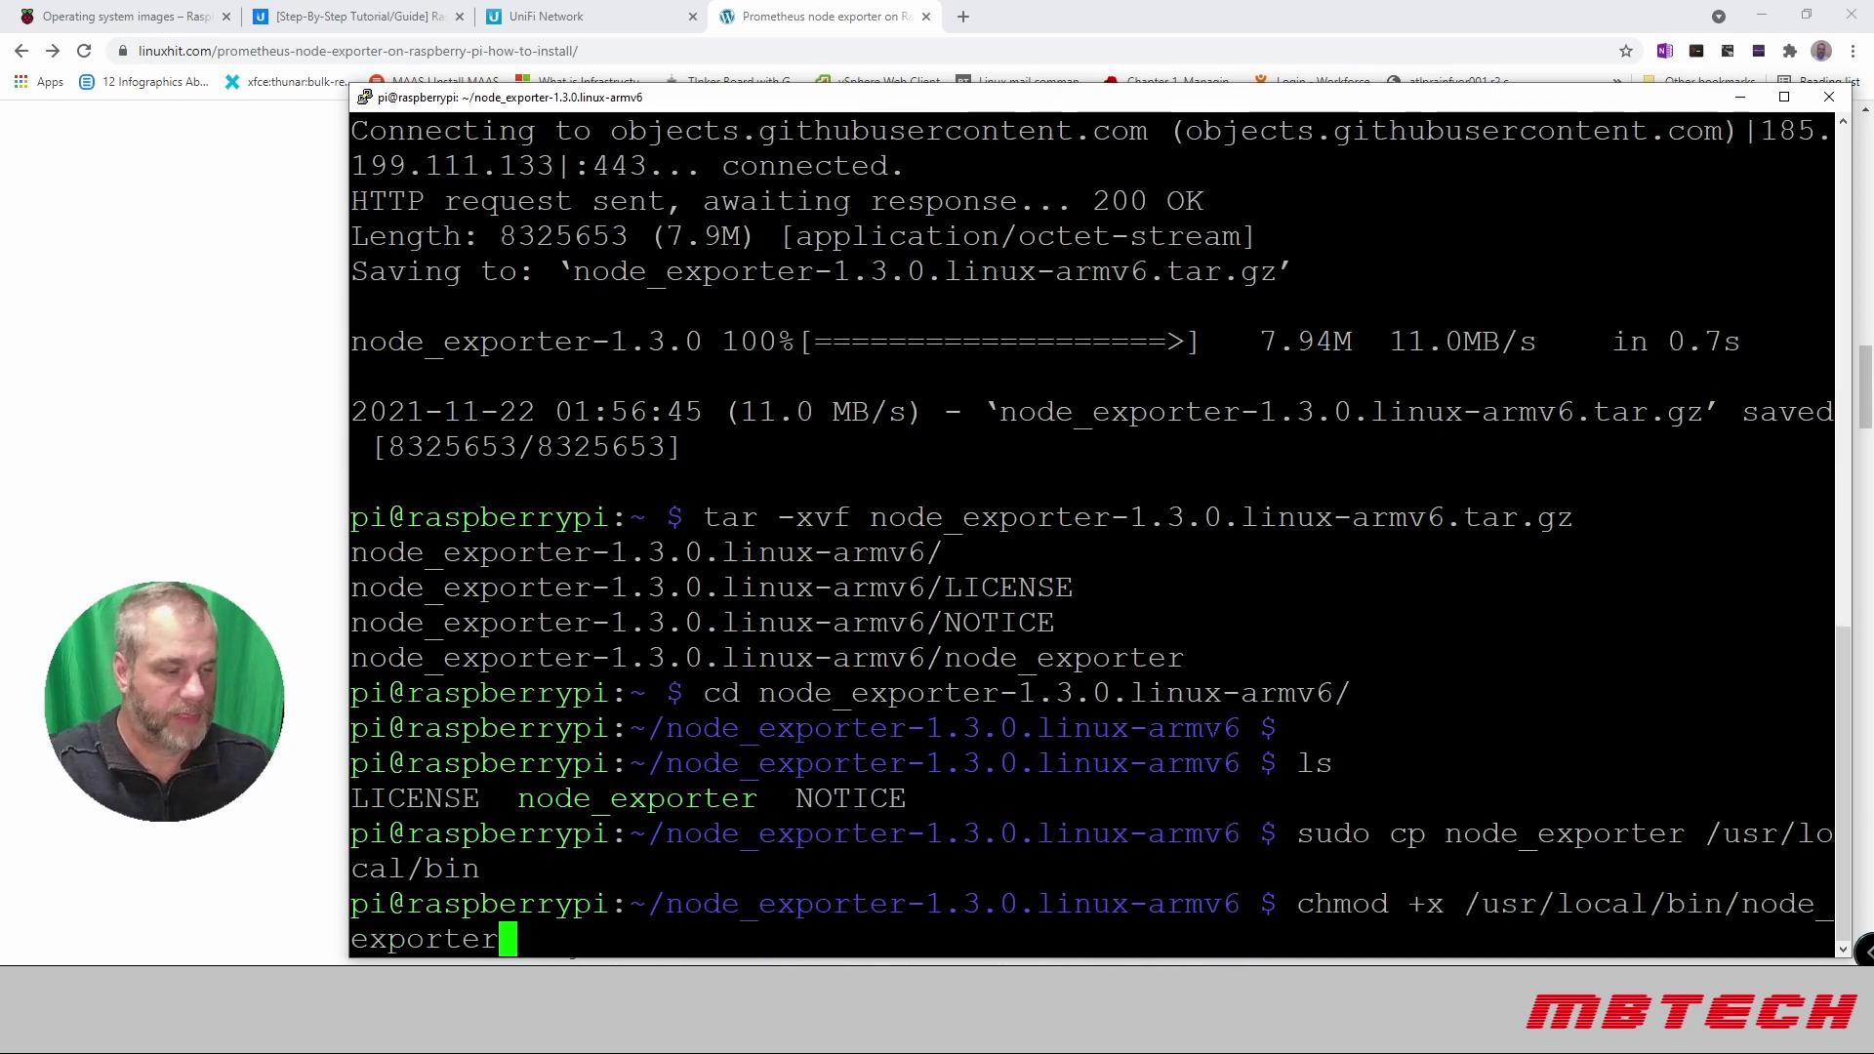
key("Return")
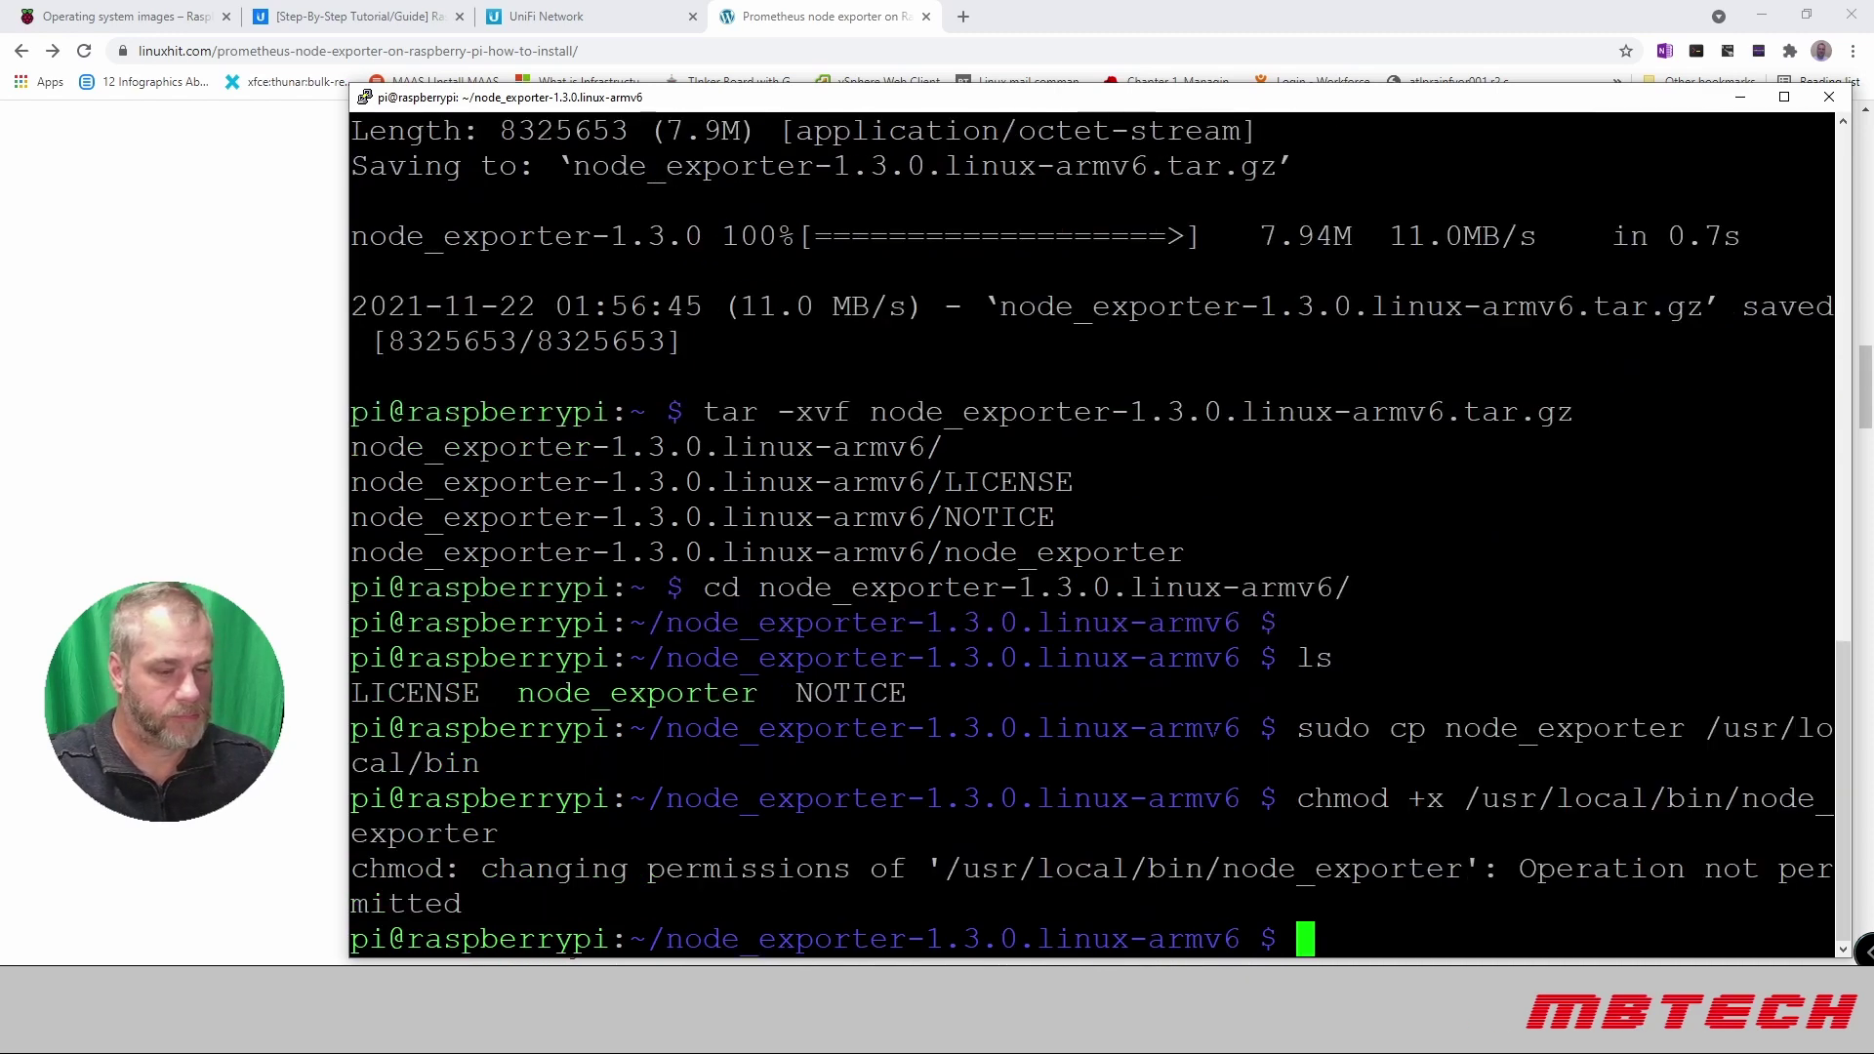
Step: Rerun chmod +x with sudo, create /var/lib/node_exporter owned by node_exporter, then clear
key("Up")
key("Left")
key("Left")
key("Left")
key("Left")
key("Left")
key("Left")
key("Left")
key("Left")
key("Left")
key("Left")
key("Left")
key("Left")
key("Left")
key("Left")
key("Left")
key("Left")
key("Left")
key("Left")
key("Left")
key("Left")
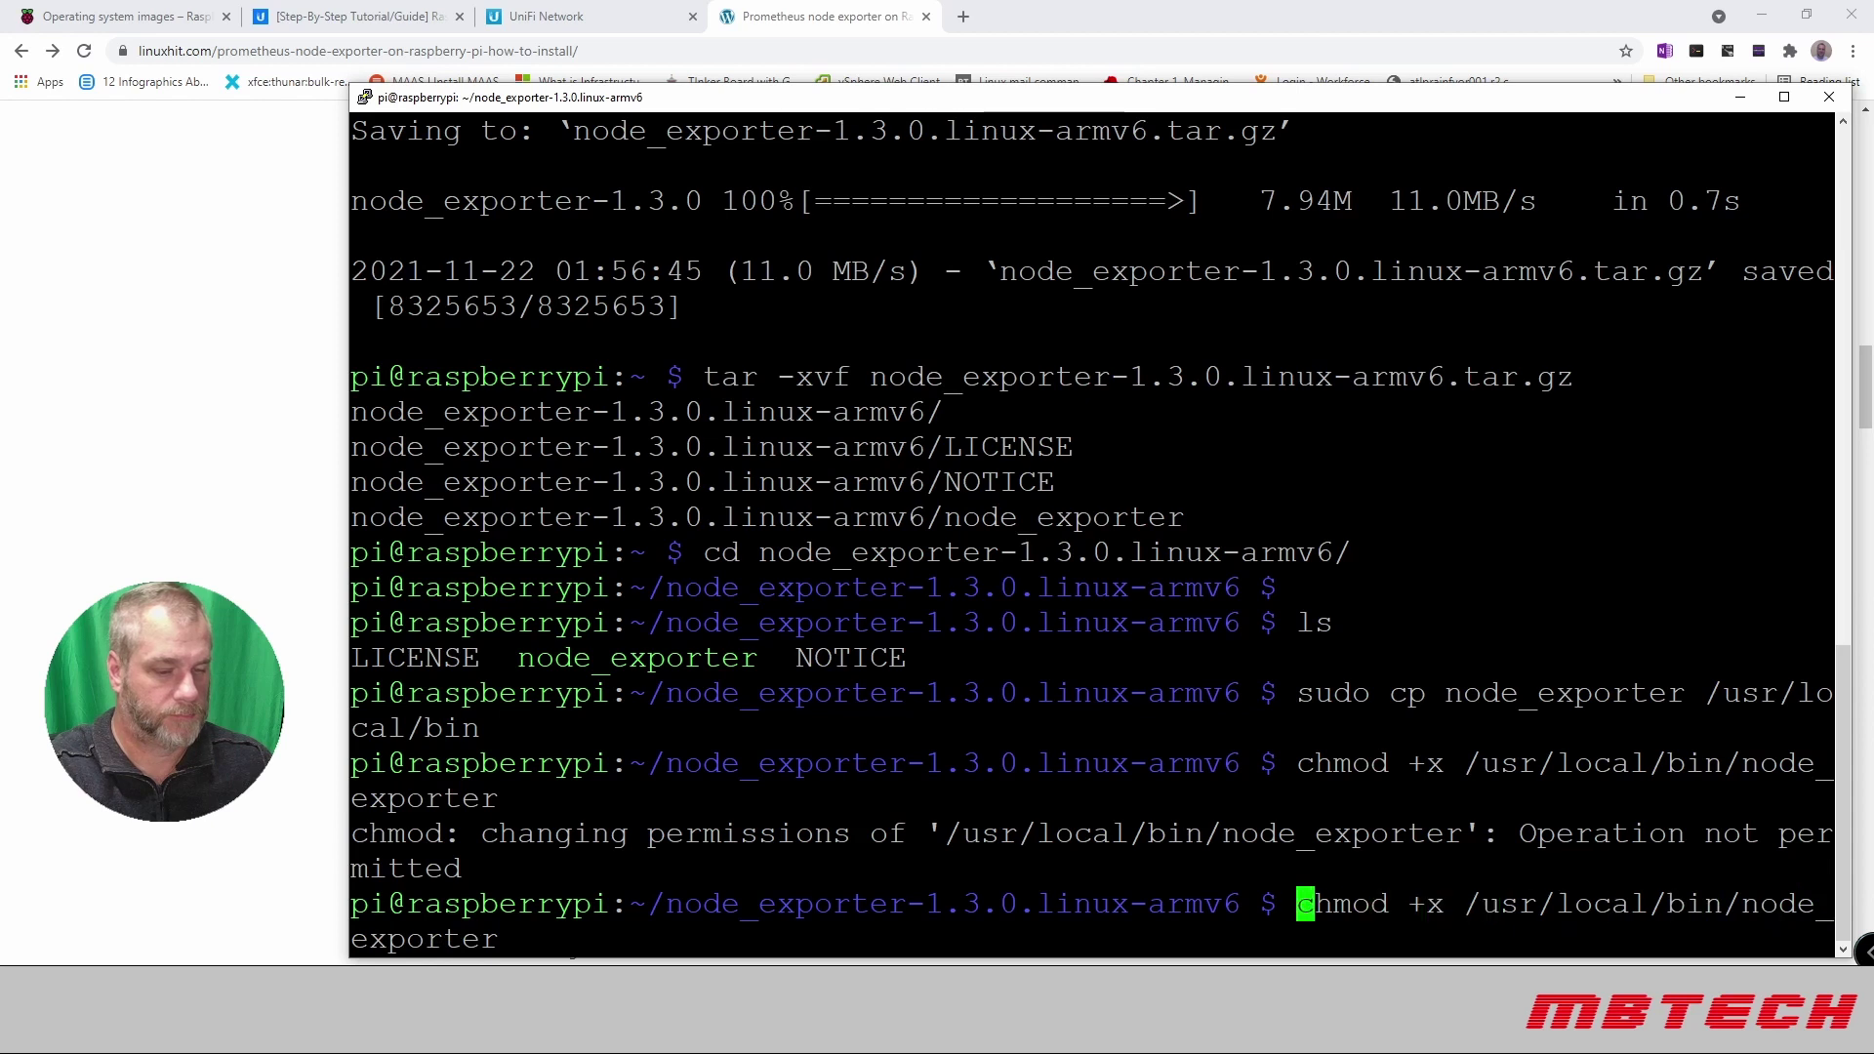
type("sudo")
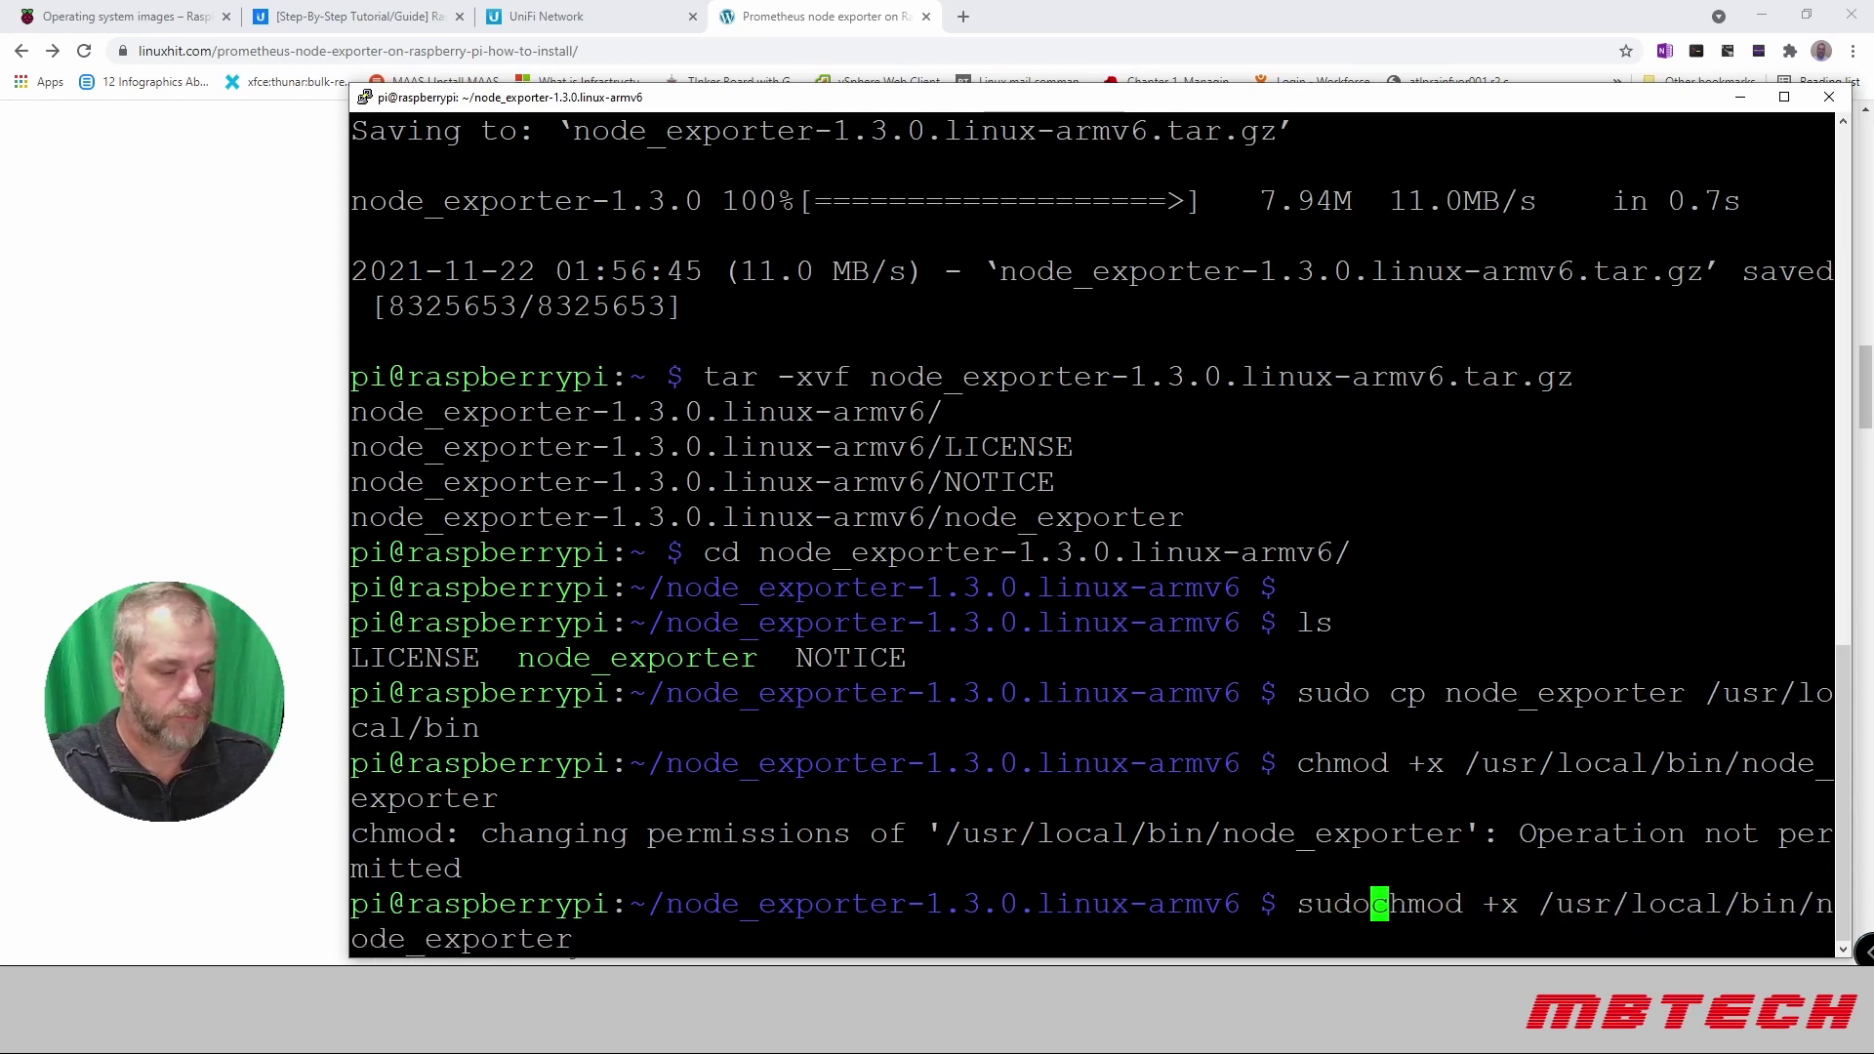
key("Return")
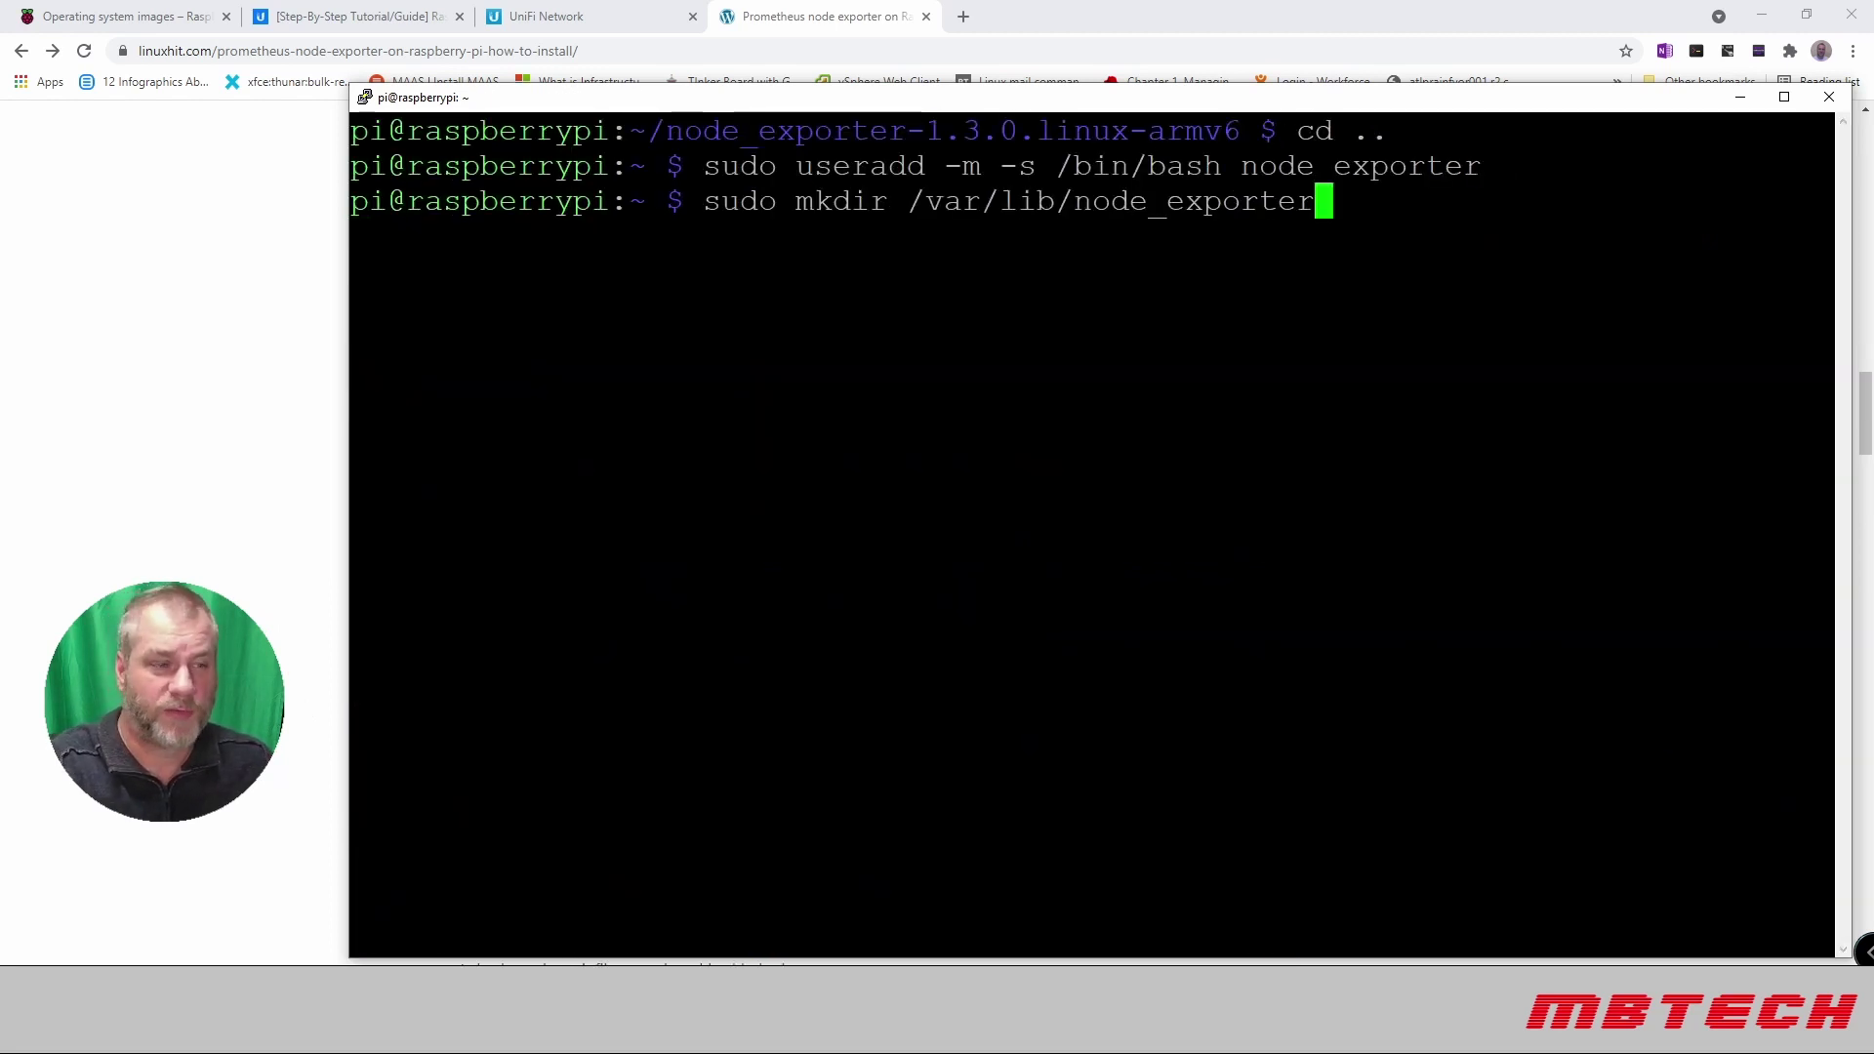
key("Return")
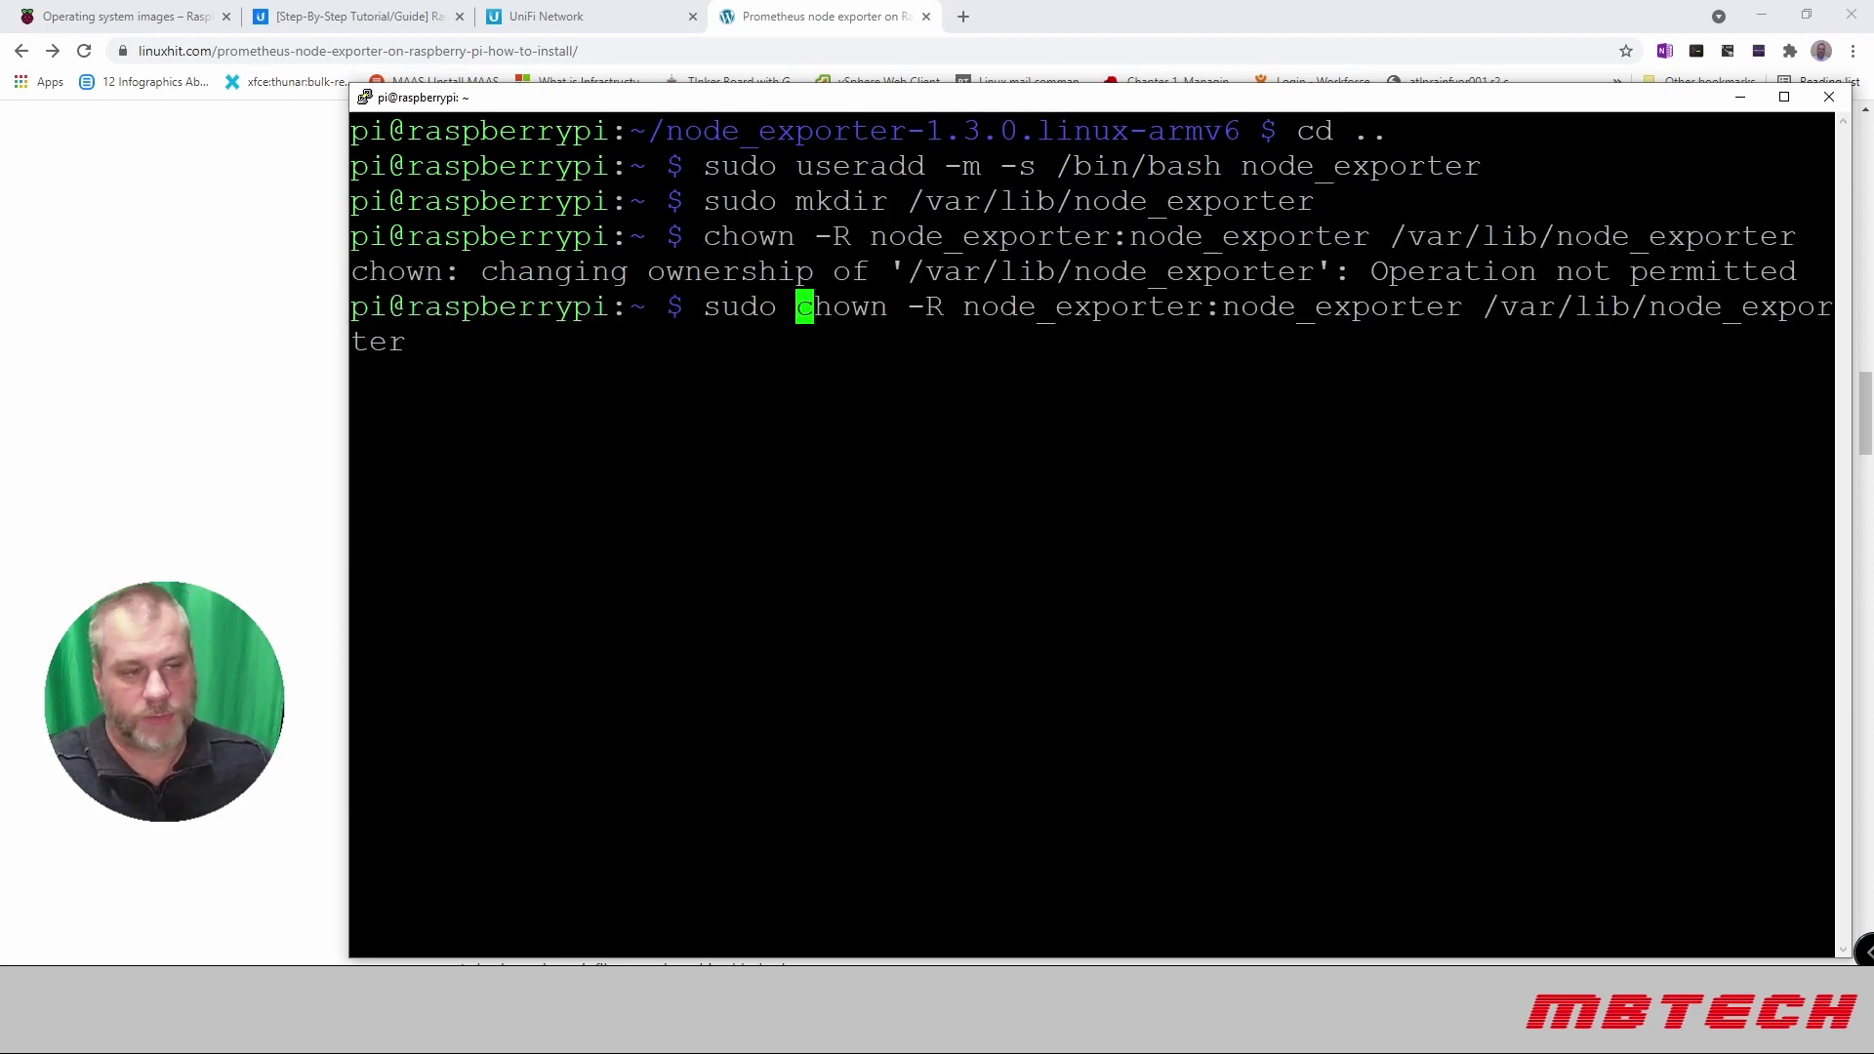
key("Return")
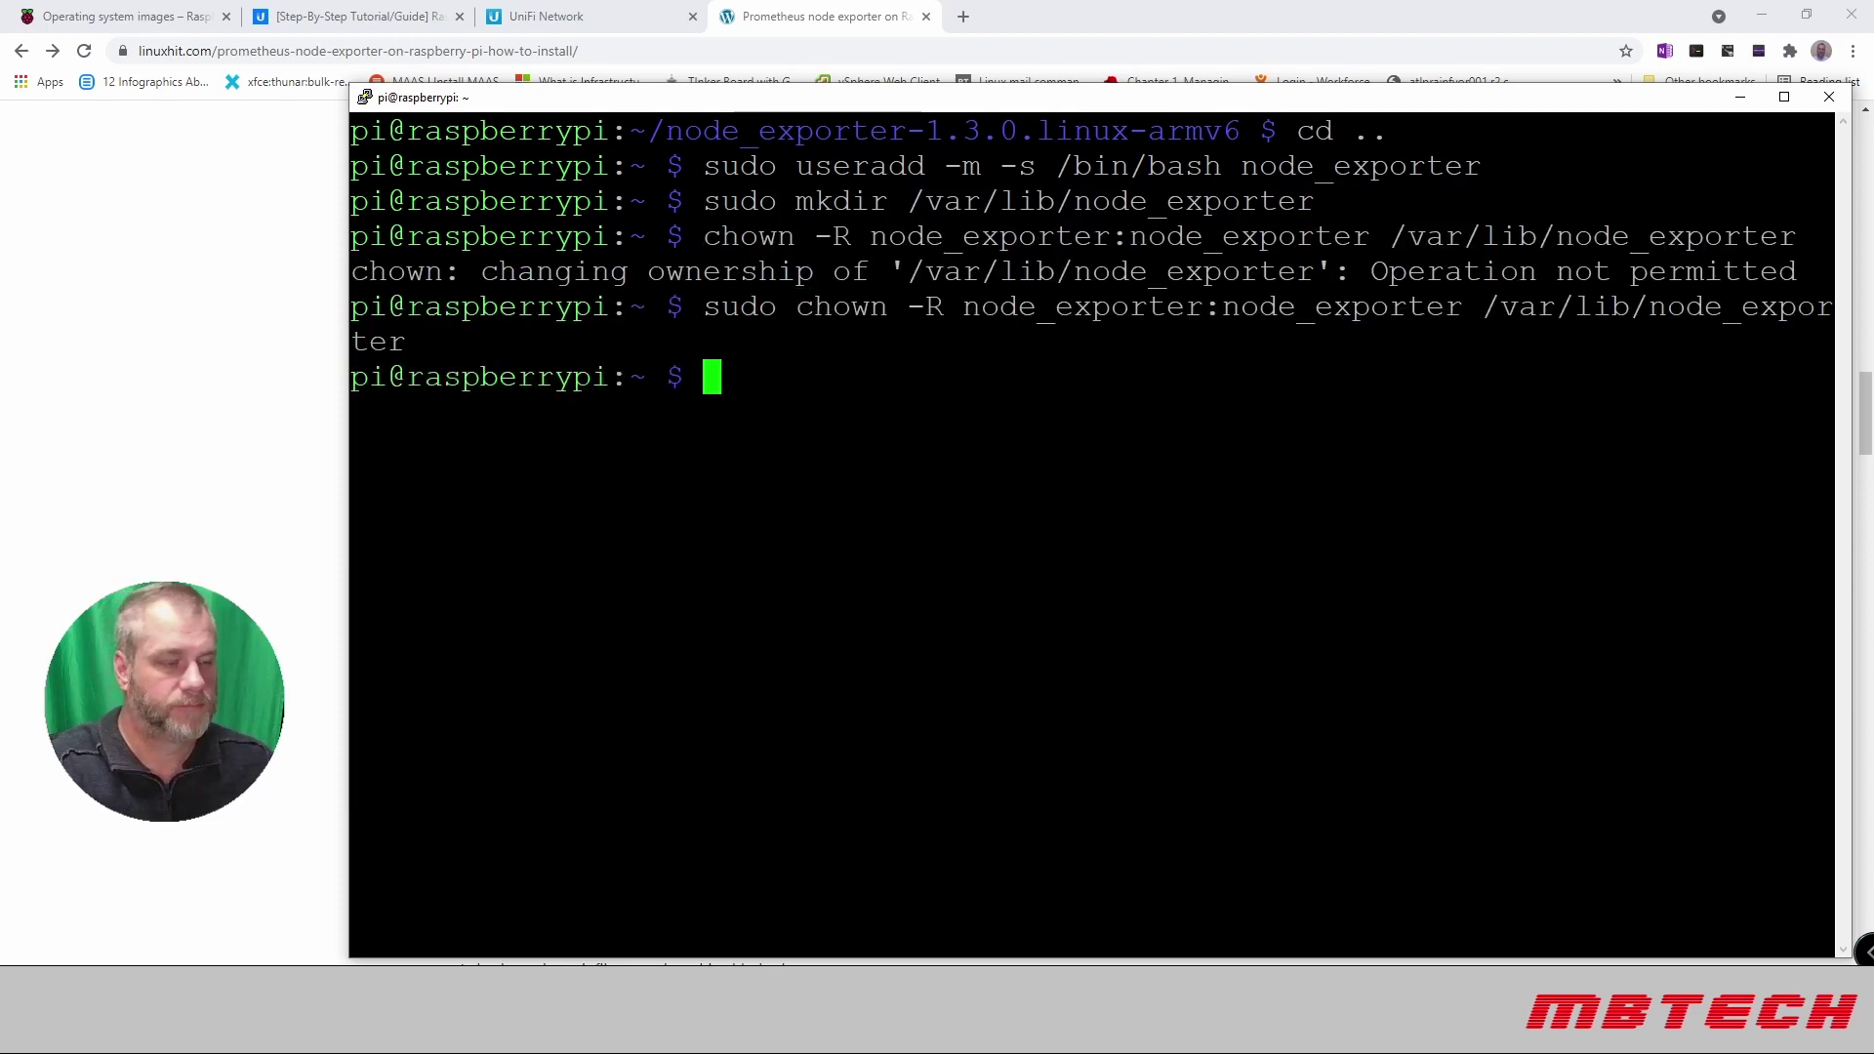
type("clea")
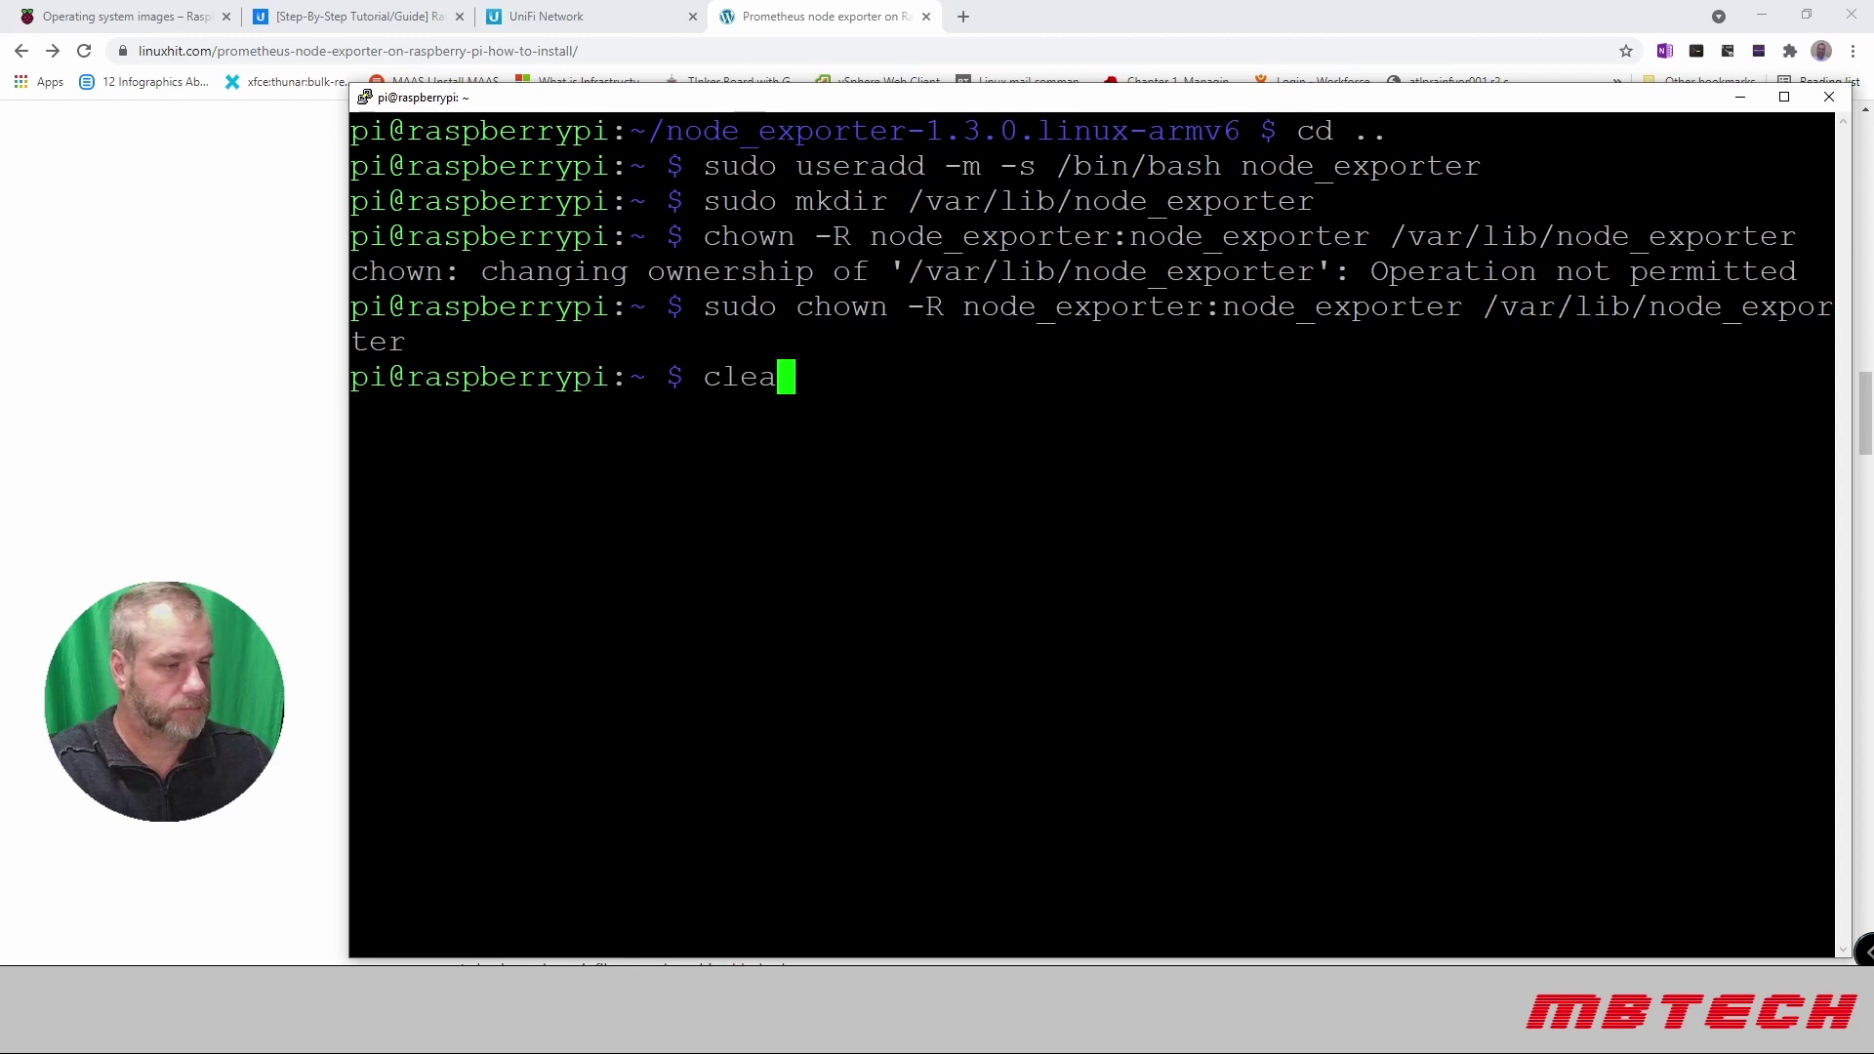
type("r")
key("Return")
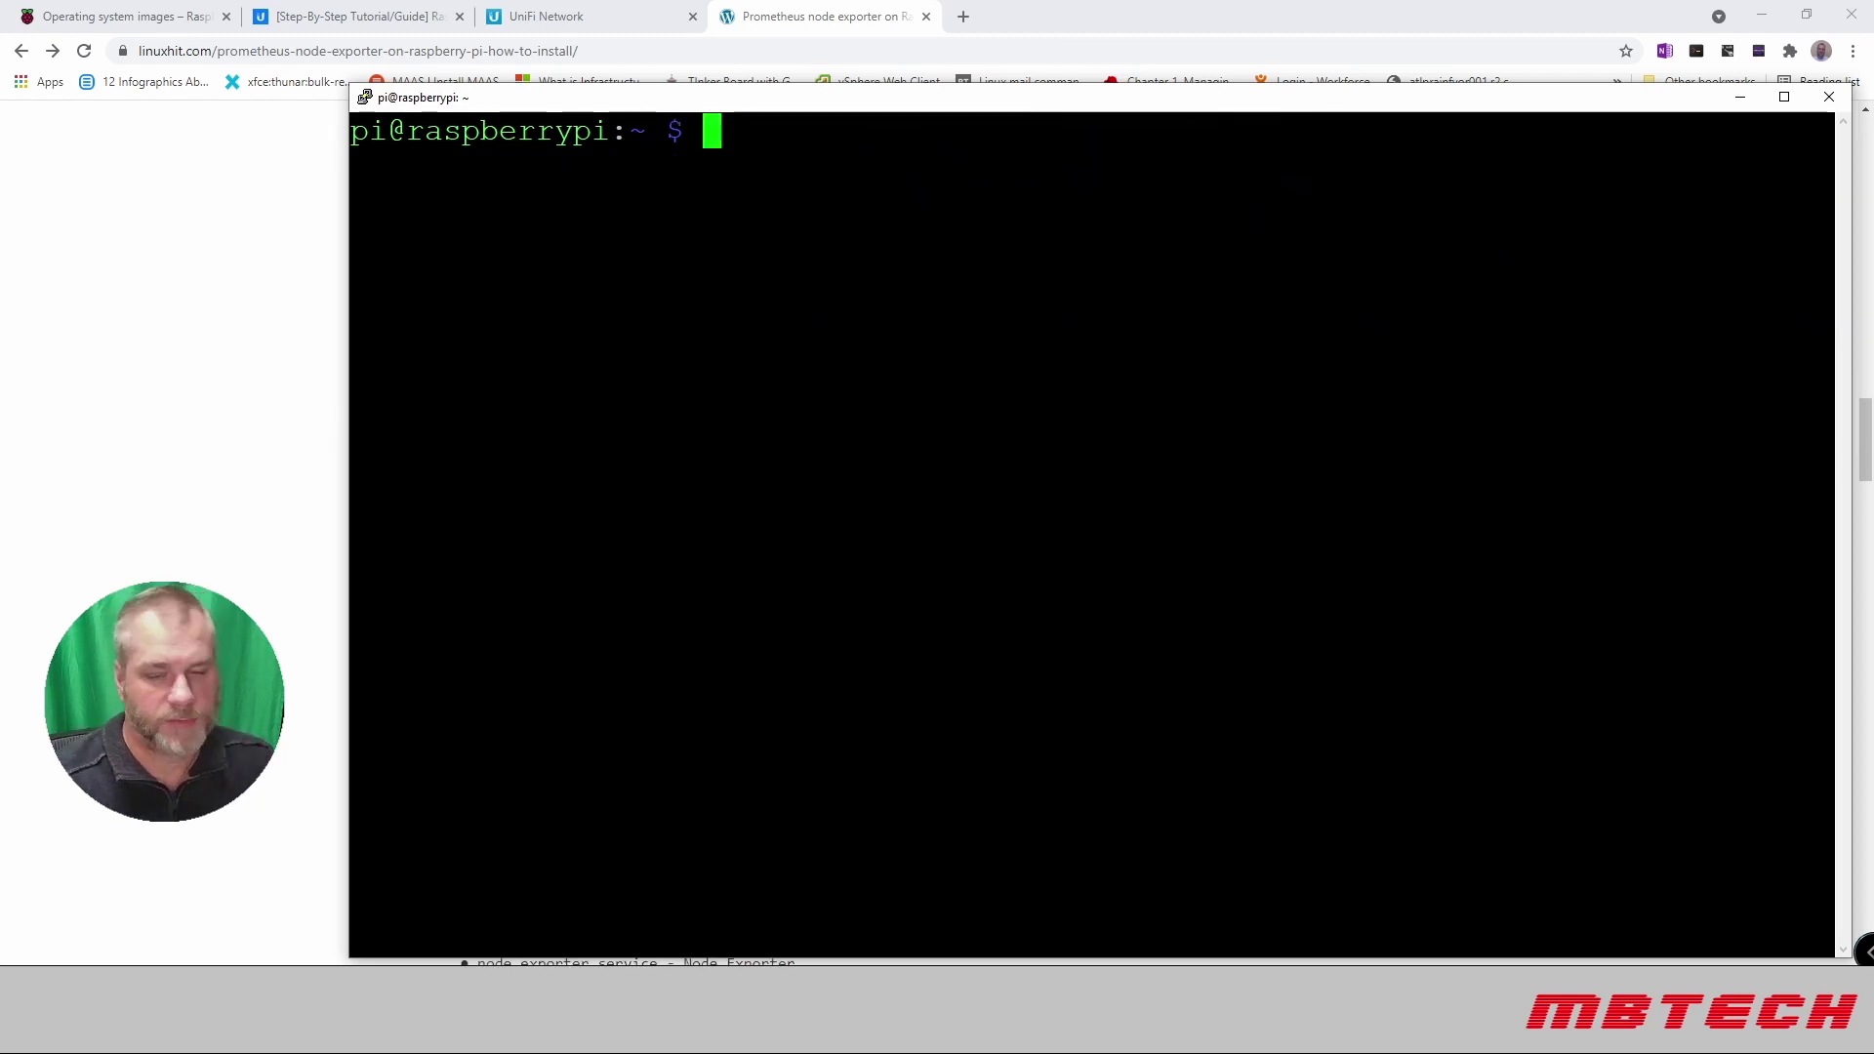
Step: Create /etc/systemd/system/node_exporter.service in nano with the pasted unit definition and save it
type("sudo nano /etc/systemd/system/node_exporter.service")
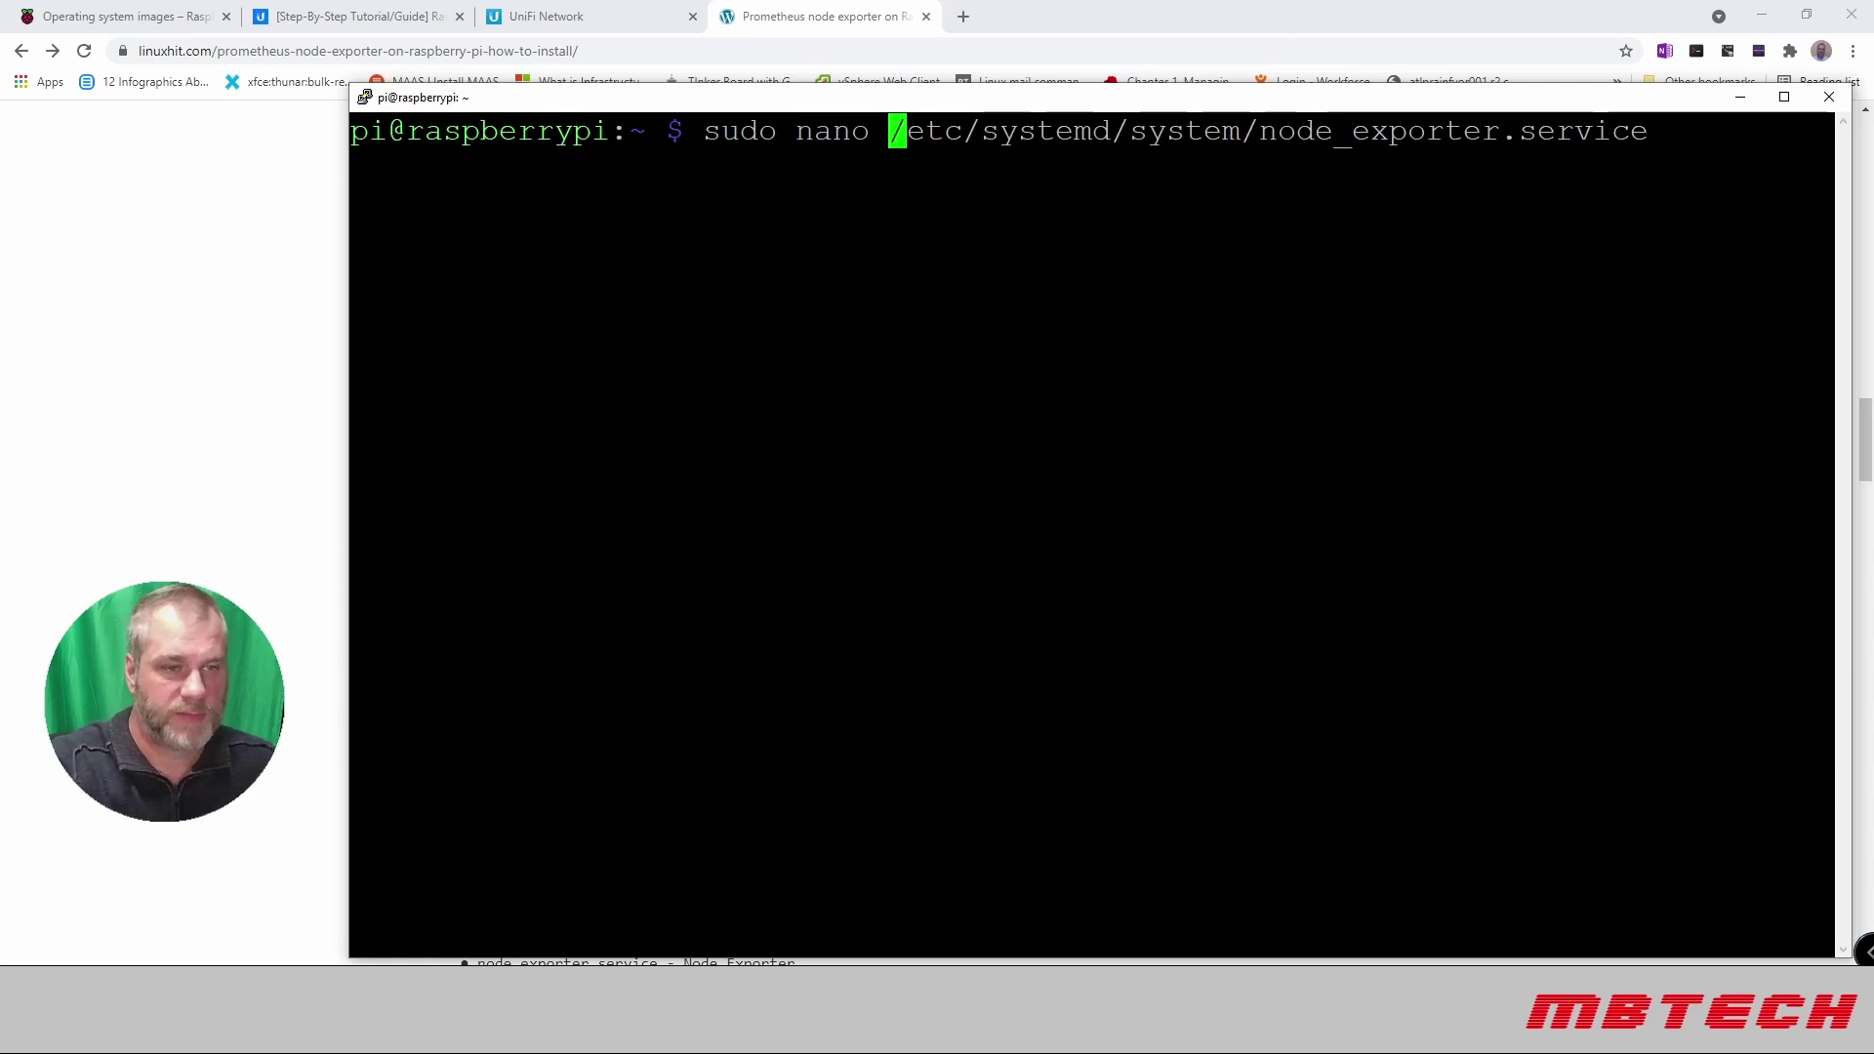
key("Return")
key("shift+Insert")
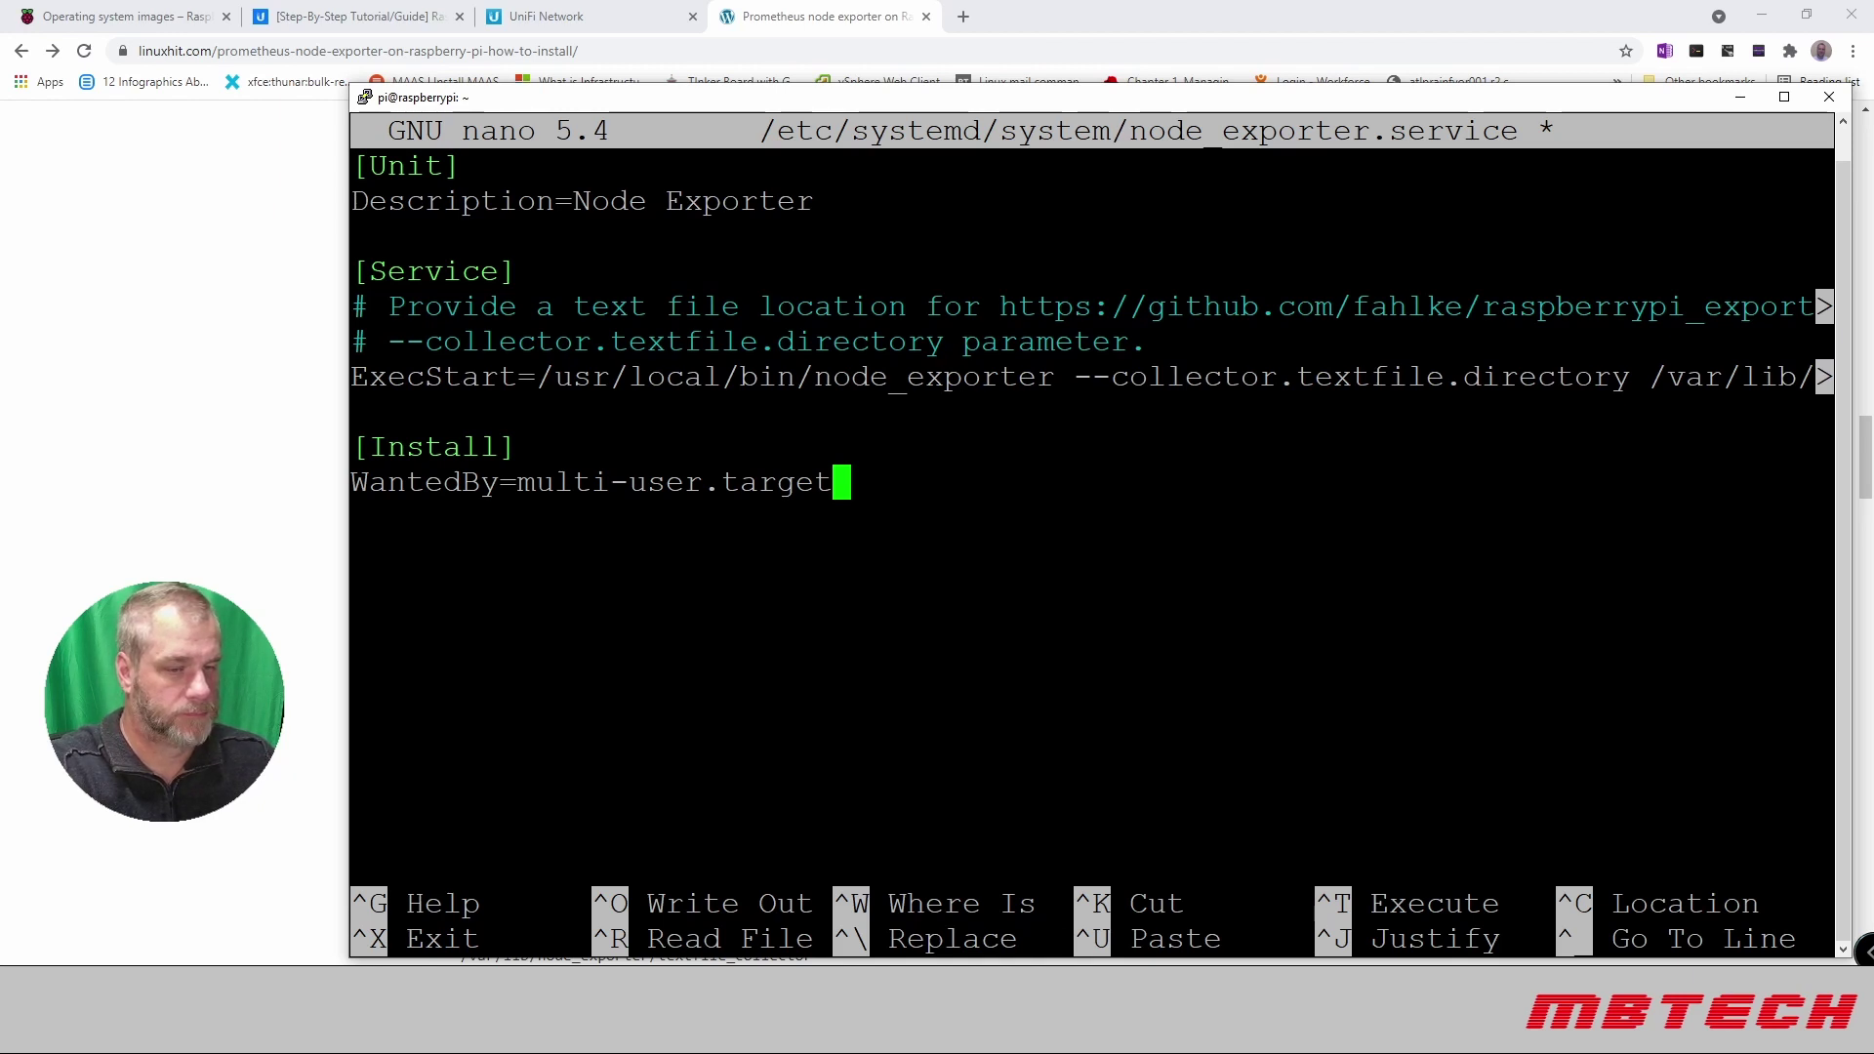
key("ctrl+x")
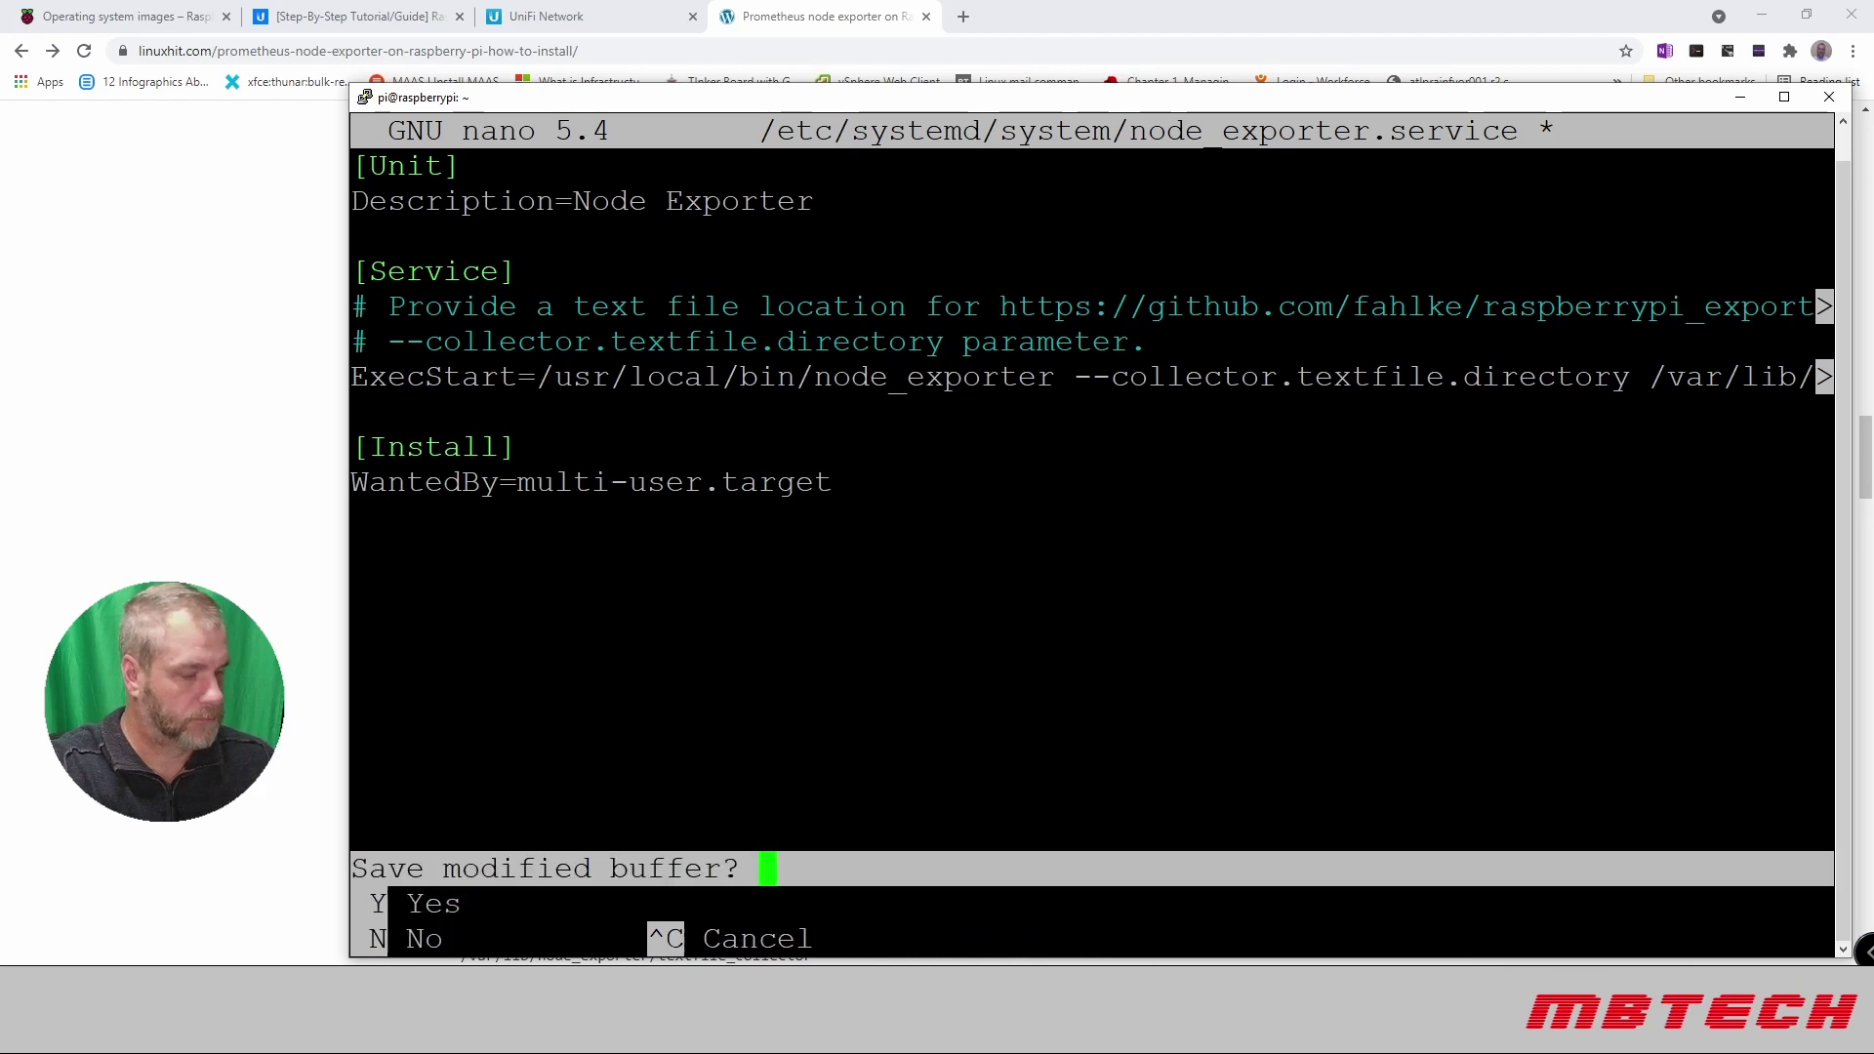
key("y")
key("Return")
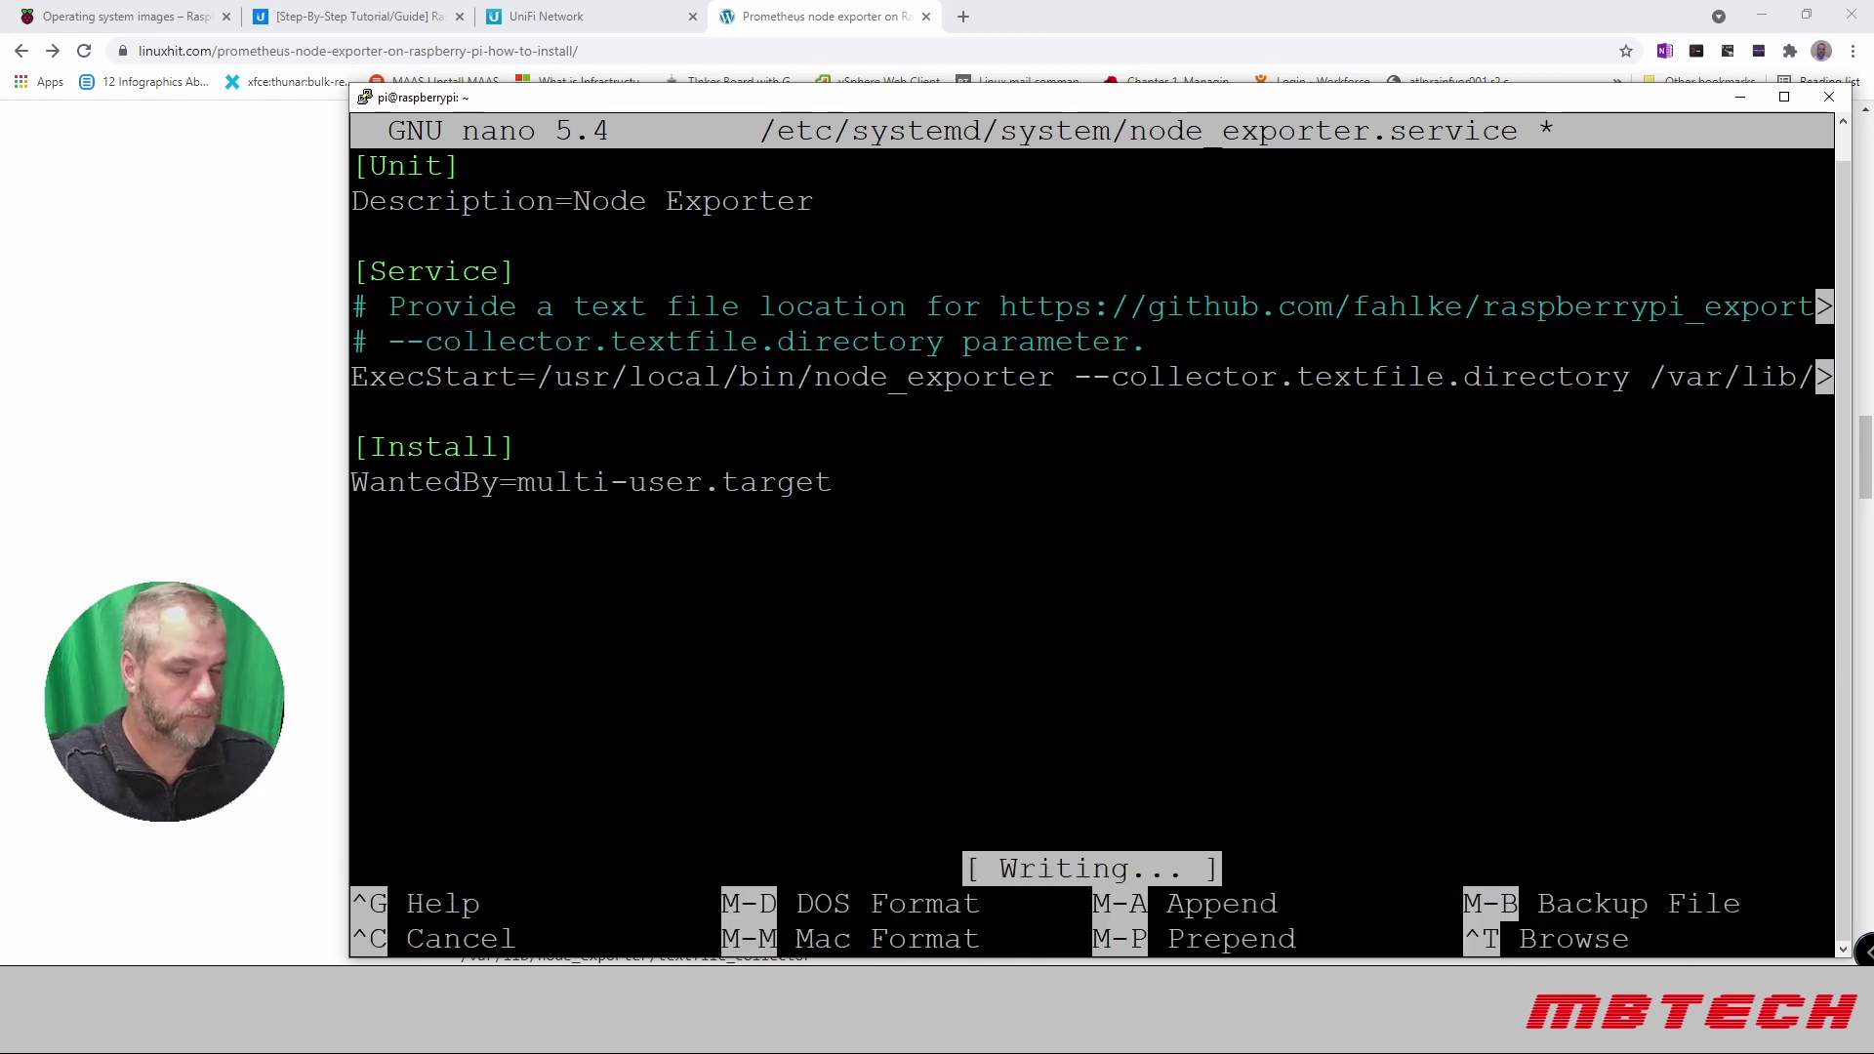
Step: Reload systemd, then enable and start node_exporter.service
type("sudo systemctl daemon-reload")
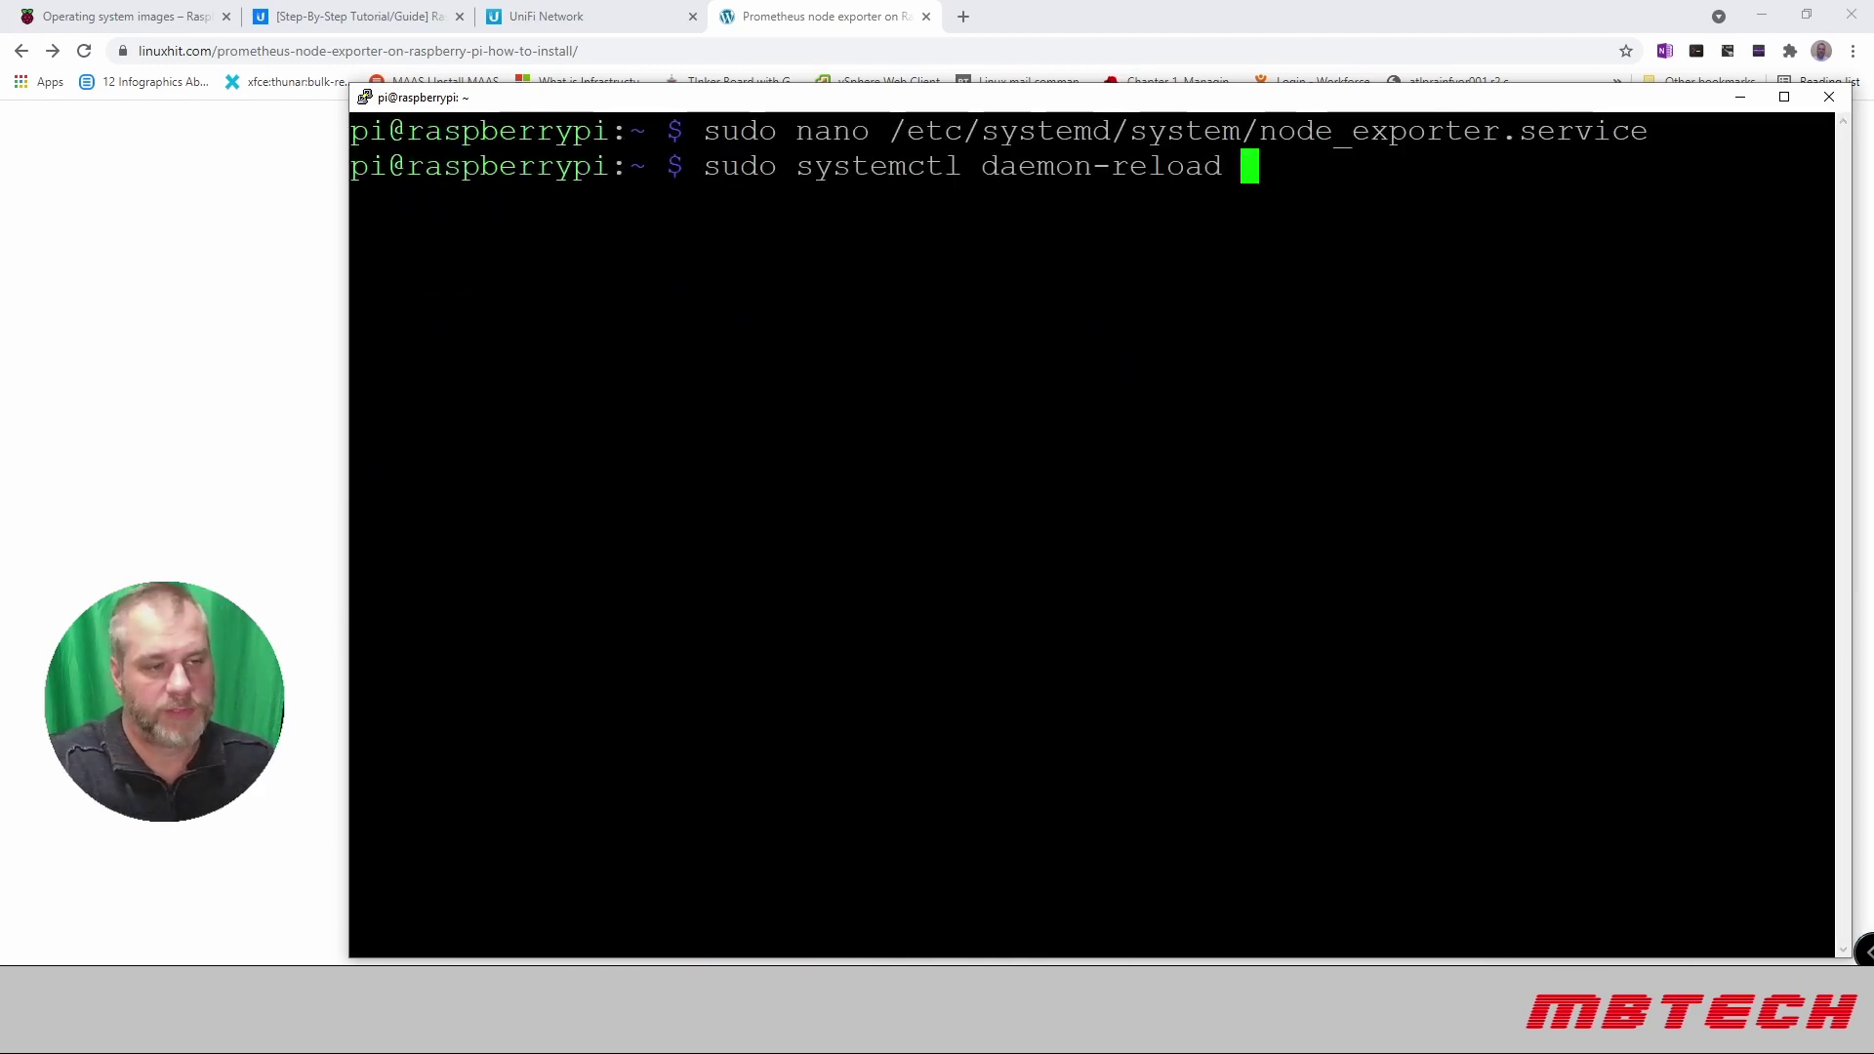
key("Return")
type("sudo systemctl enable node_exporter.service")
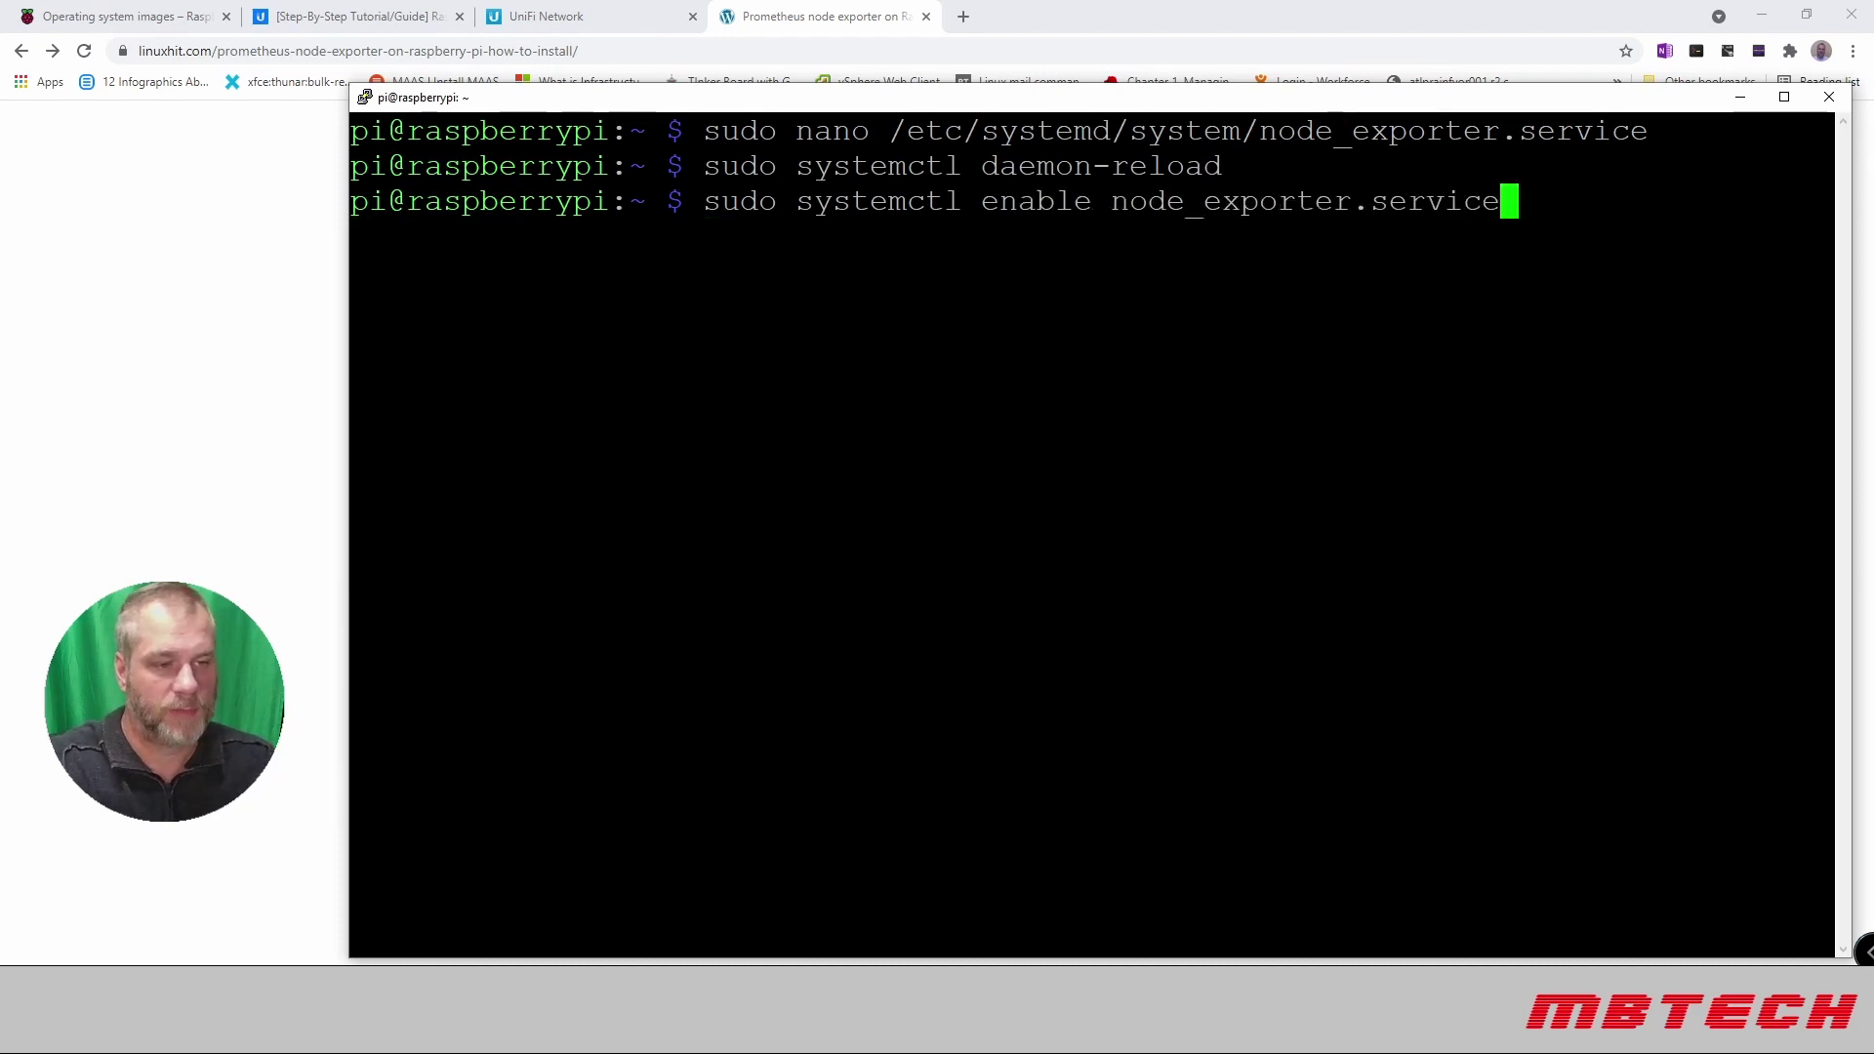
key("Return")
type("sudo systemctl start node_exporter.service")
key("Return")
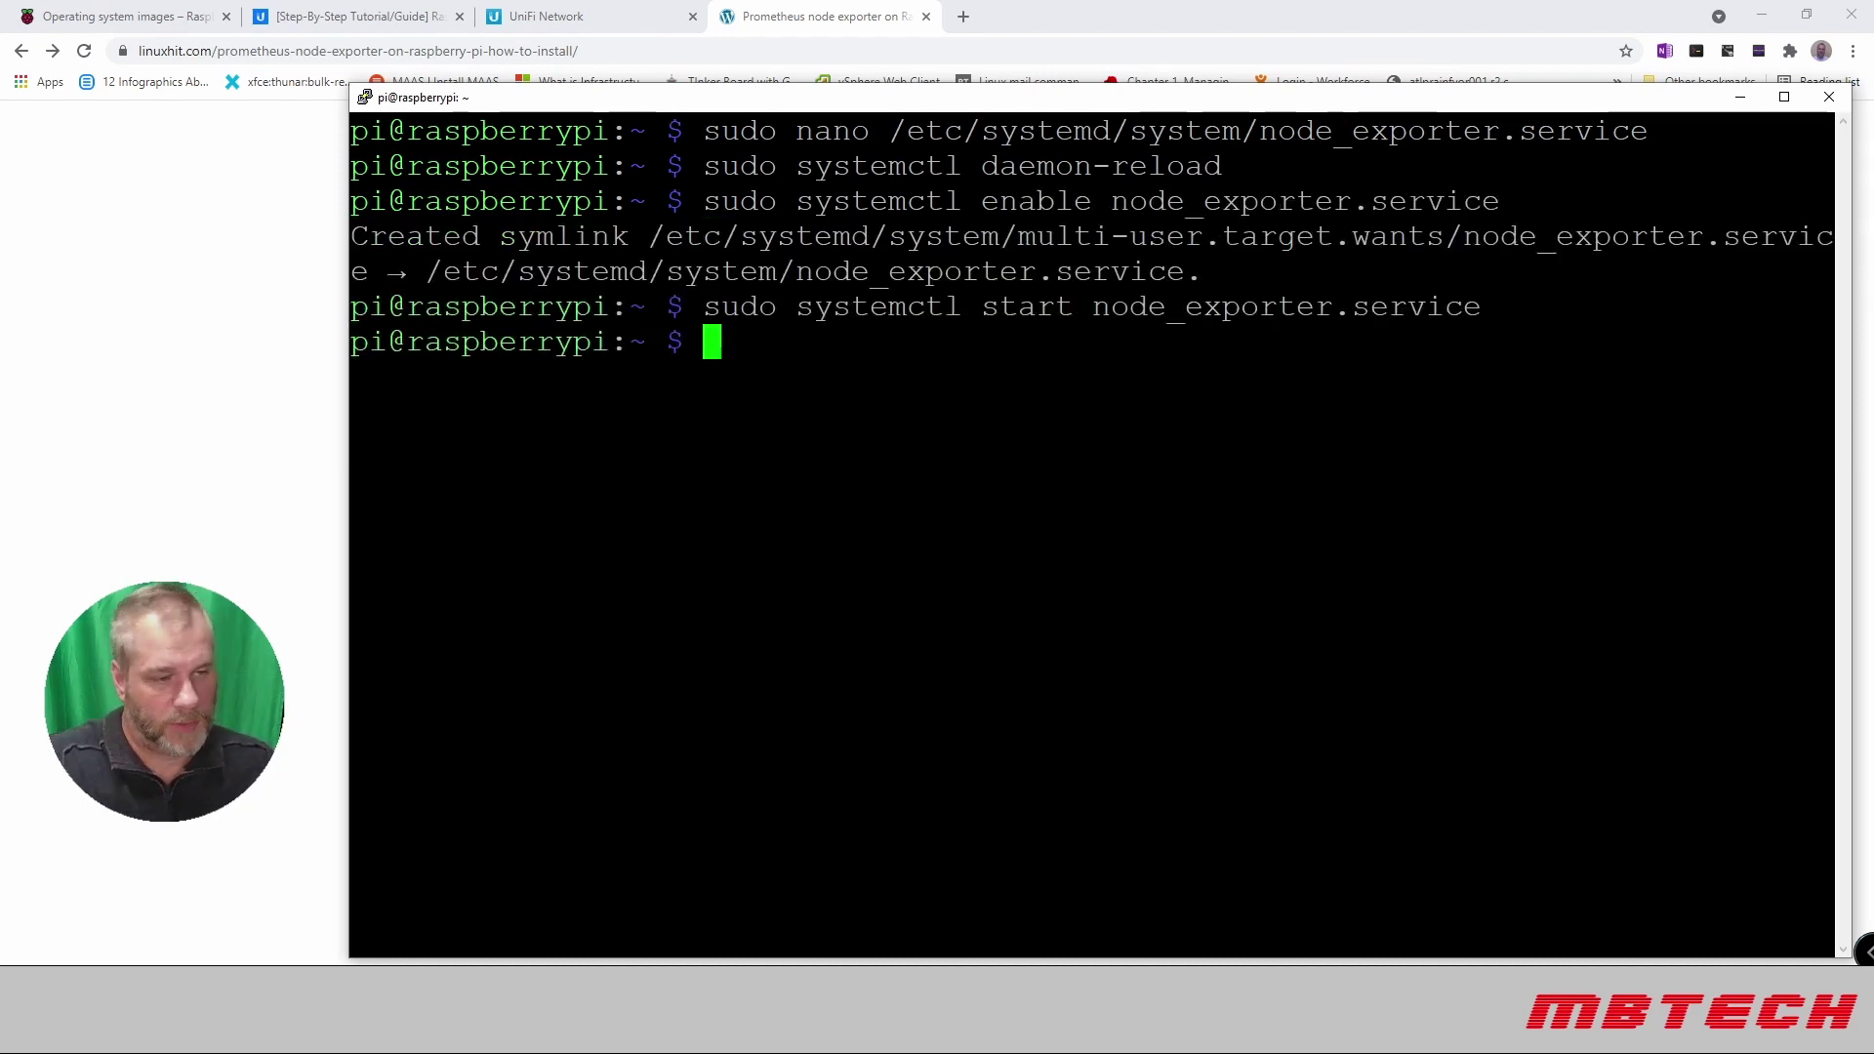
Step: Check node_exporter.service status and curl the metrics at localhost:9100/metrics
key("Up")
key("Left")
key("Left")
key("Left")
key("Left")
key("Left")
key("Left")
key("Left")
key("Left")
key("Left")
key("Left")
key("Left")
key("Left")
key("Left")
key("Left")
key("Left")
key("Left")
key("Left")
key("Left")
key("Left")
key("Left")
key("Left")
key("Left")
key("Left")
key("Left")
key("Left")
key("Left")
key("Left")
key("Delete")
key("Delete")
key("Delete")
key("Delete")
key("Delete")
type("status")
key("Return")
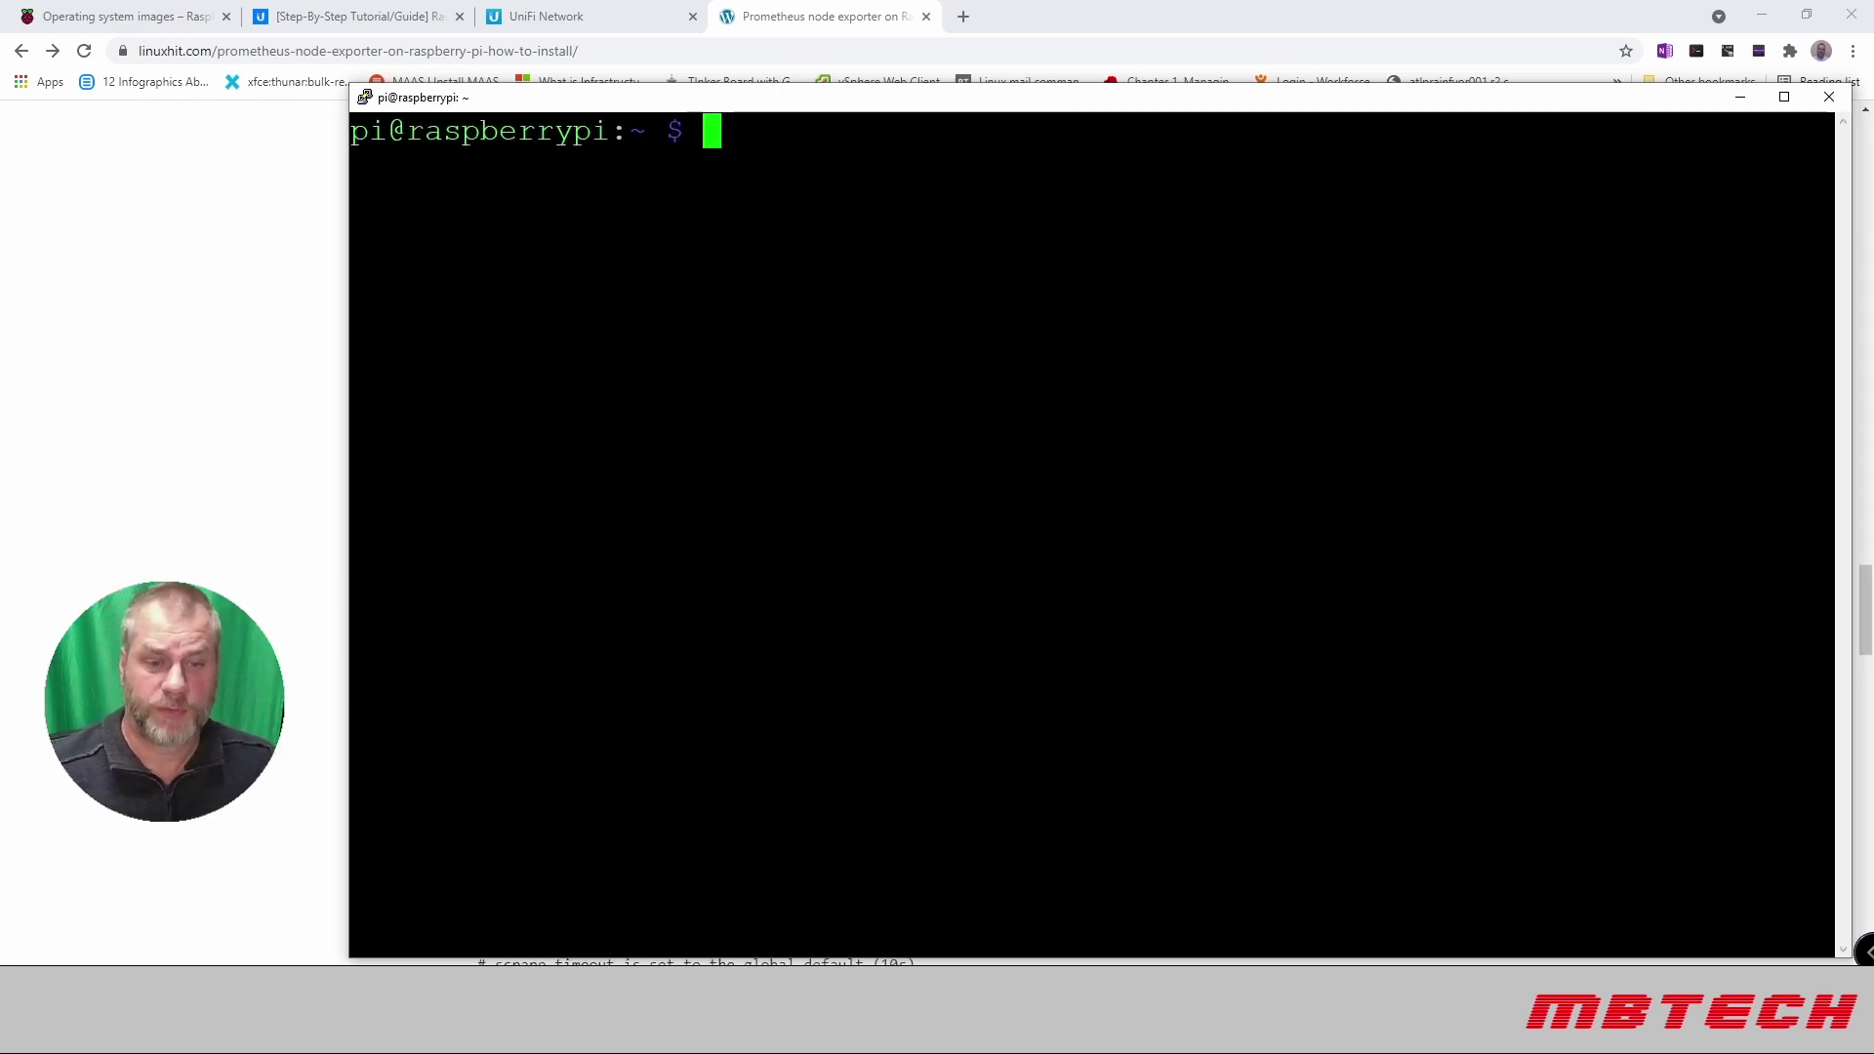
type("curl http://localhost:9100/metrics")
key("Return")
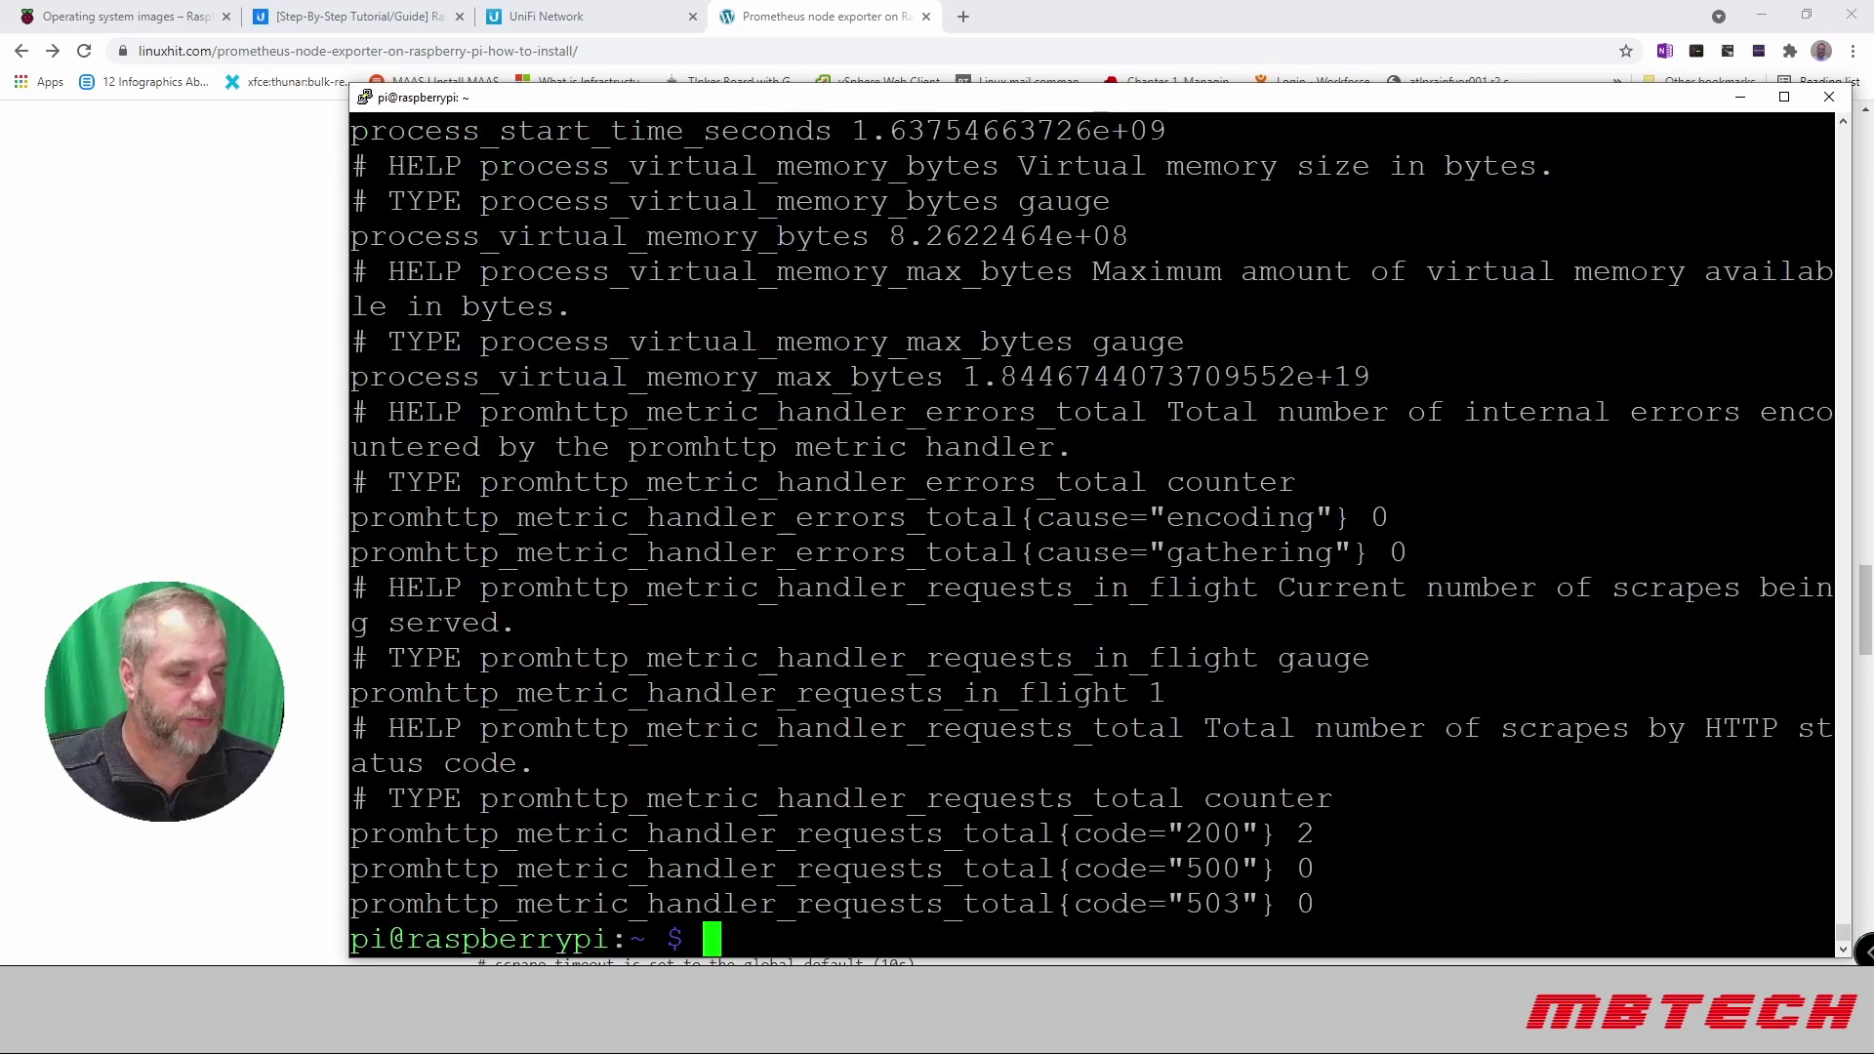
left_click(961, 17)
left_click(961, 17)
left_click(861, 51)
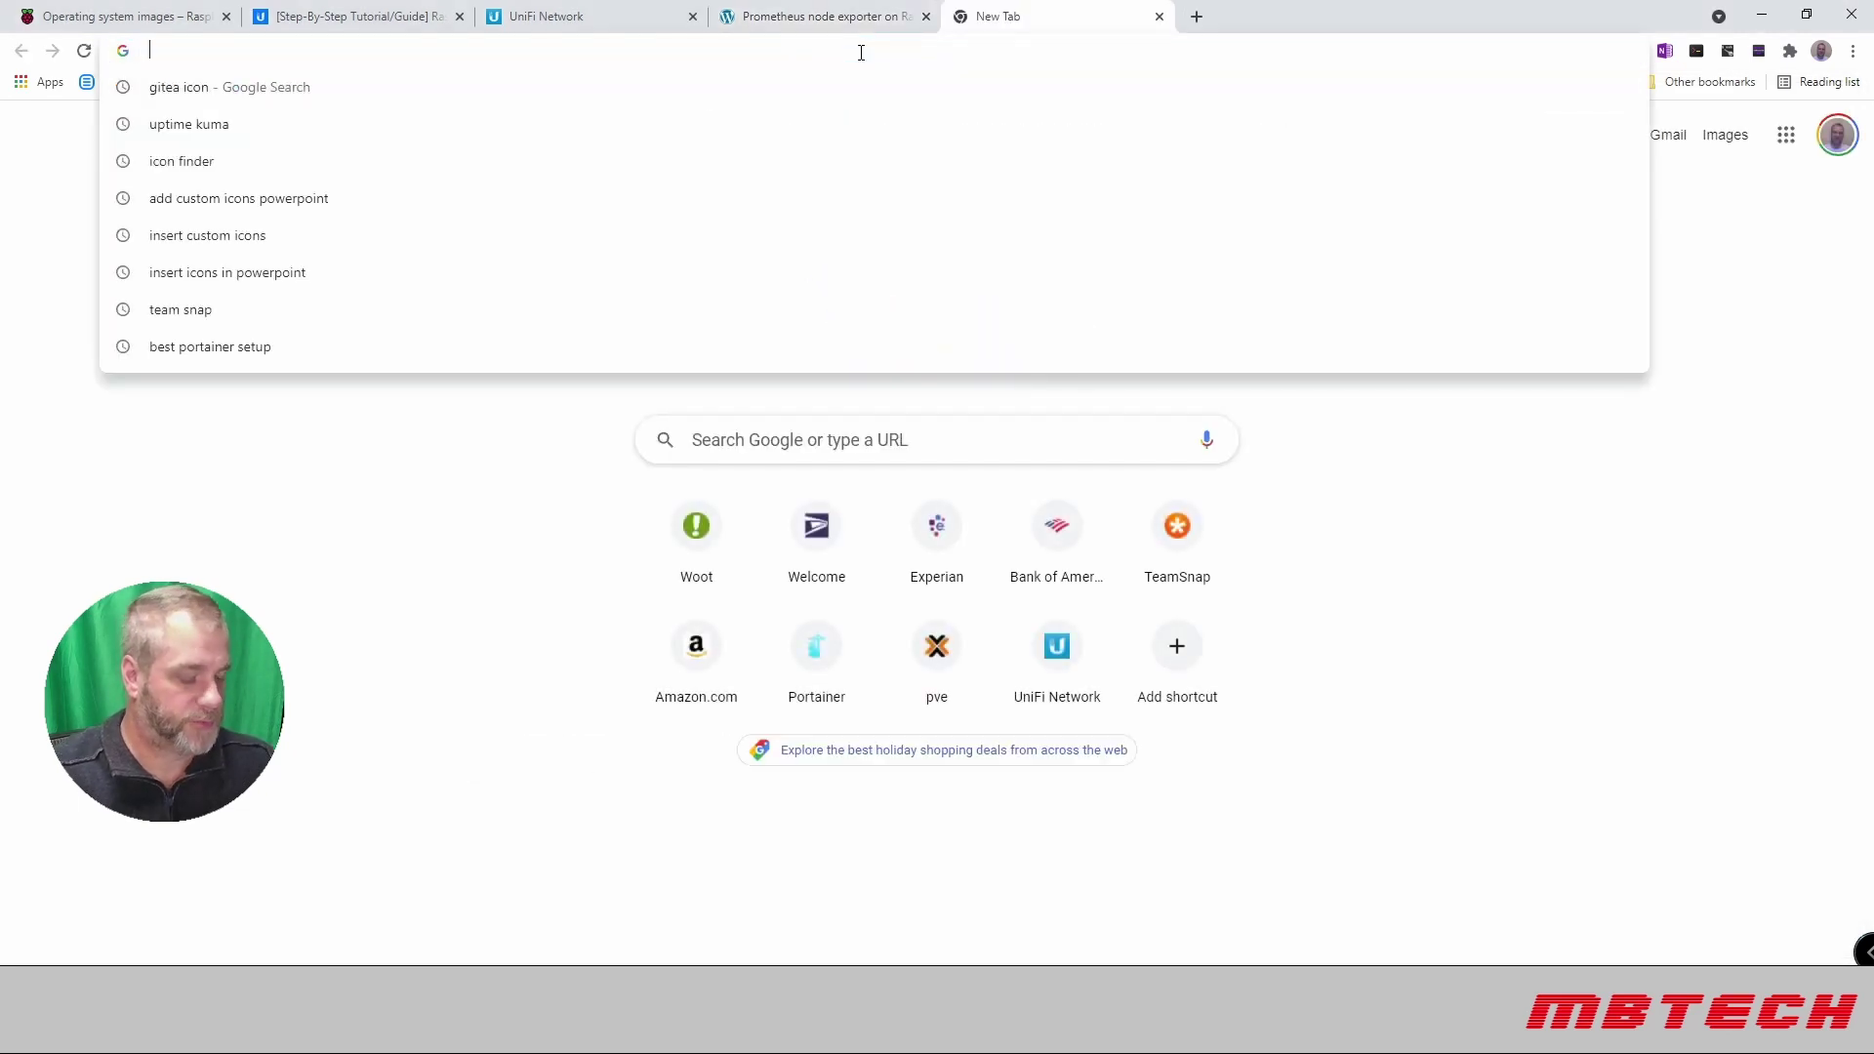
type("http://")
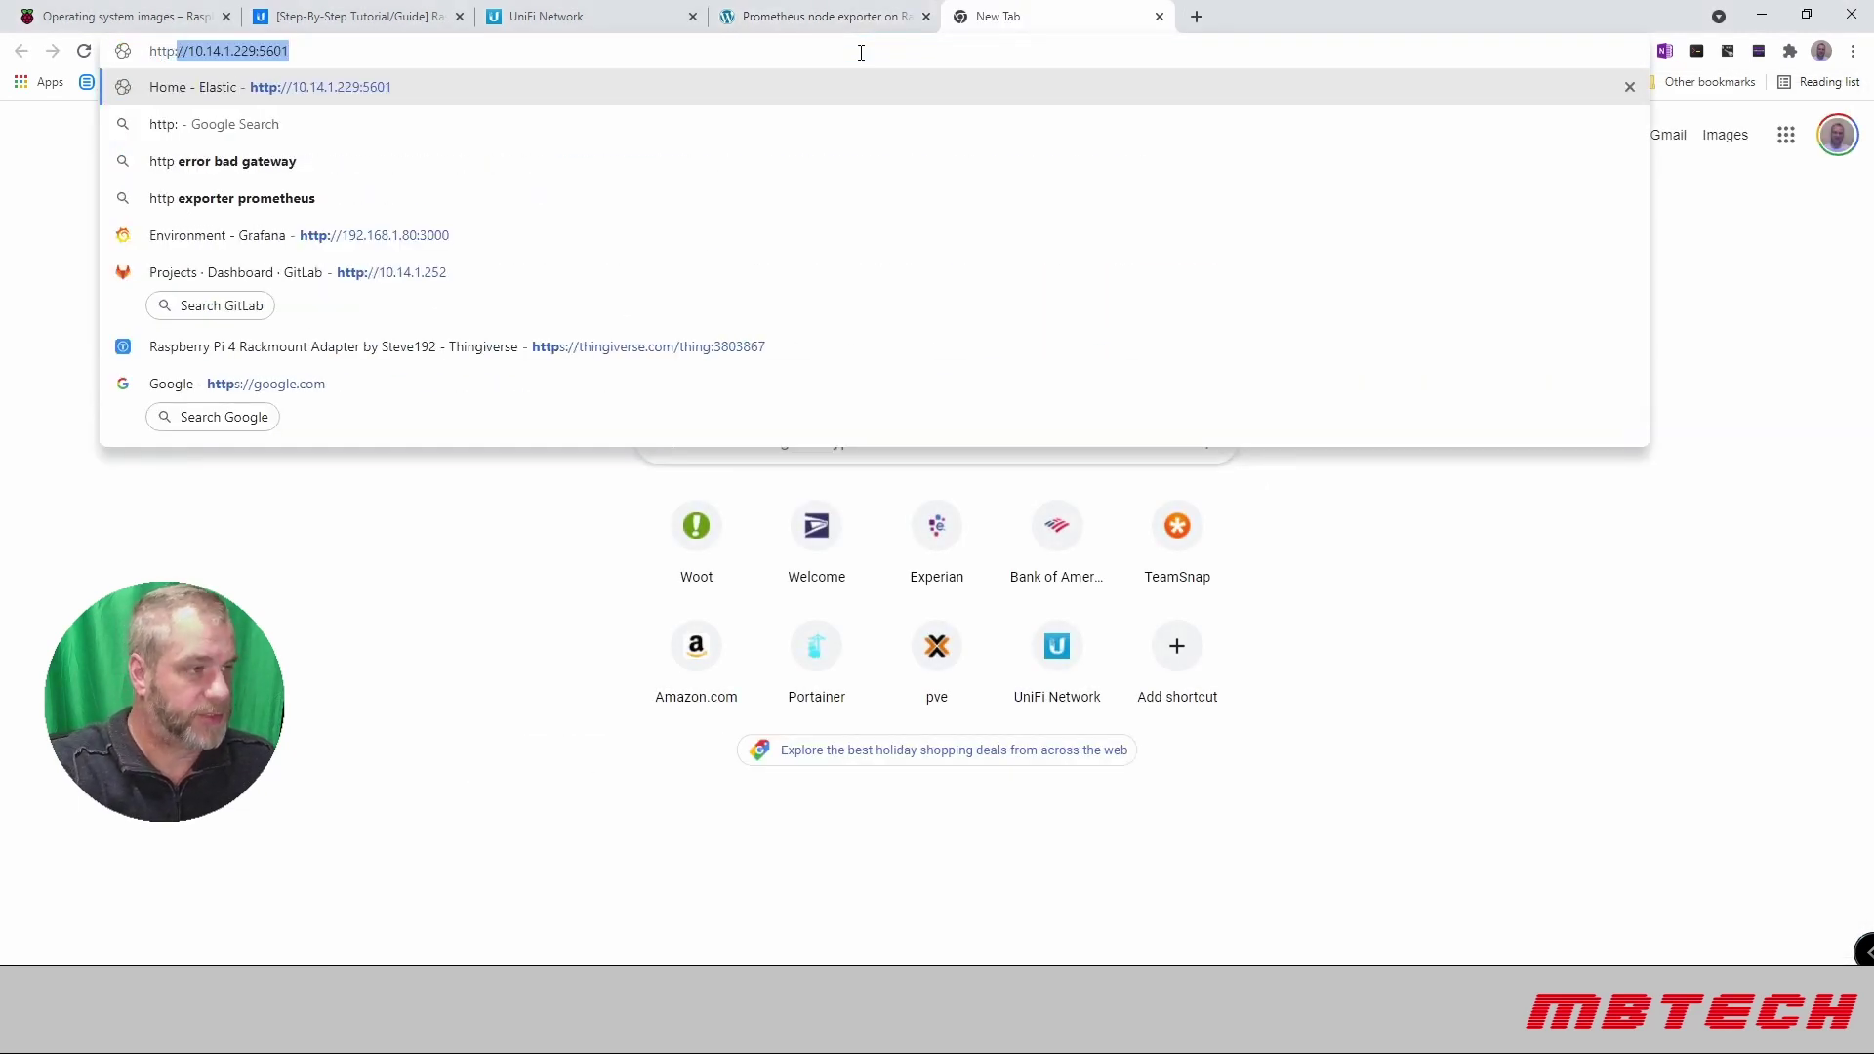
type("192")
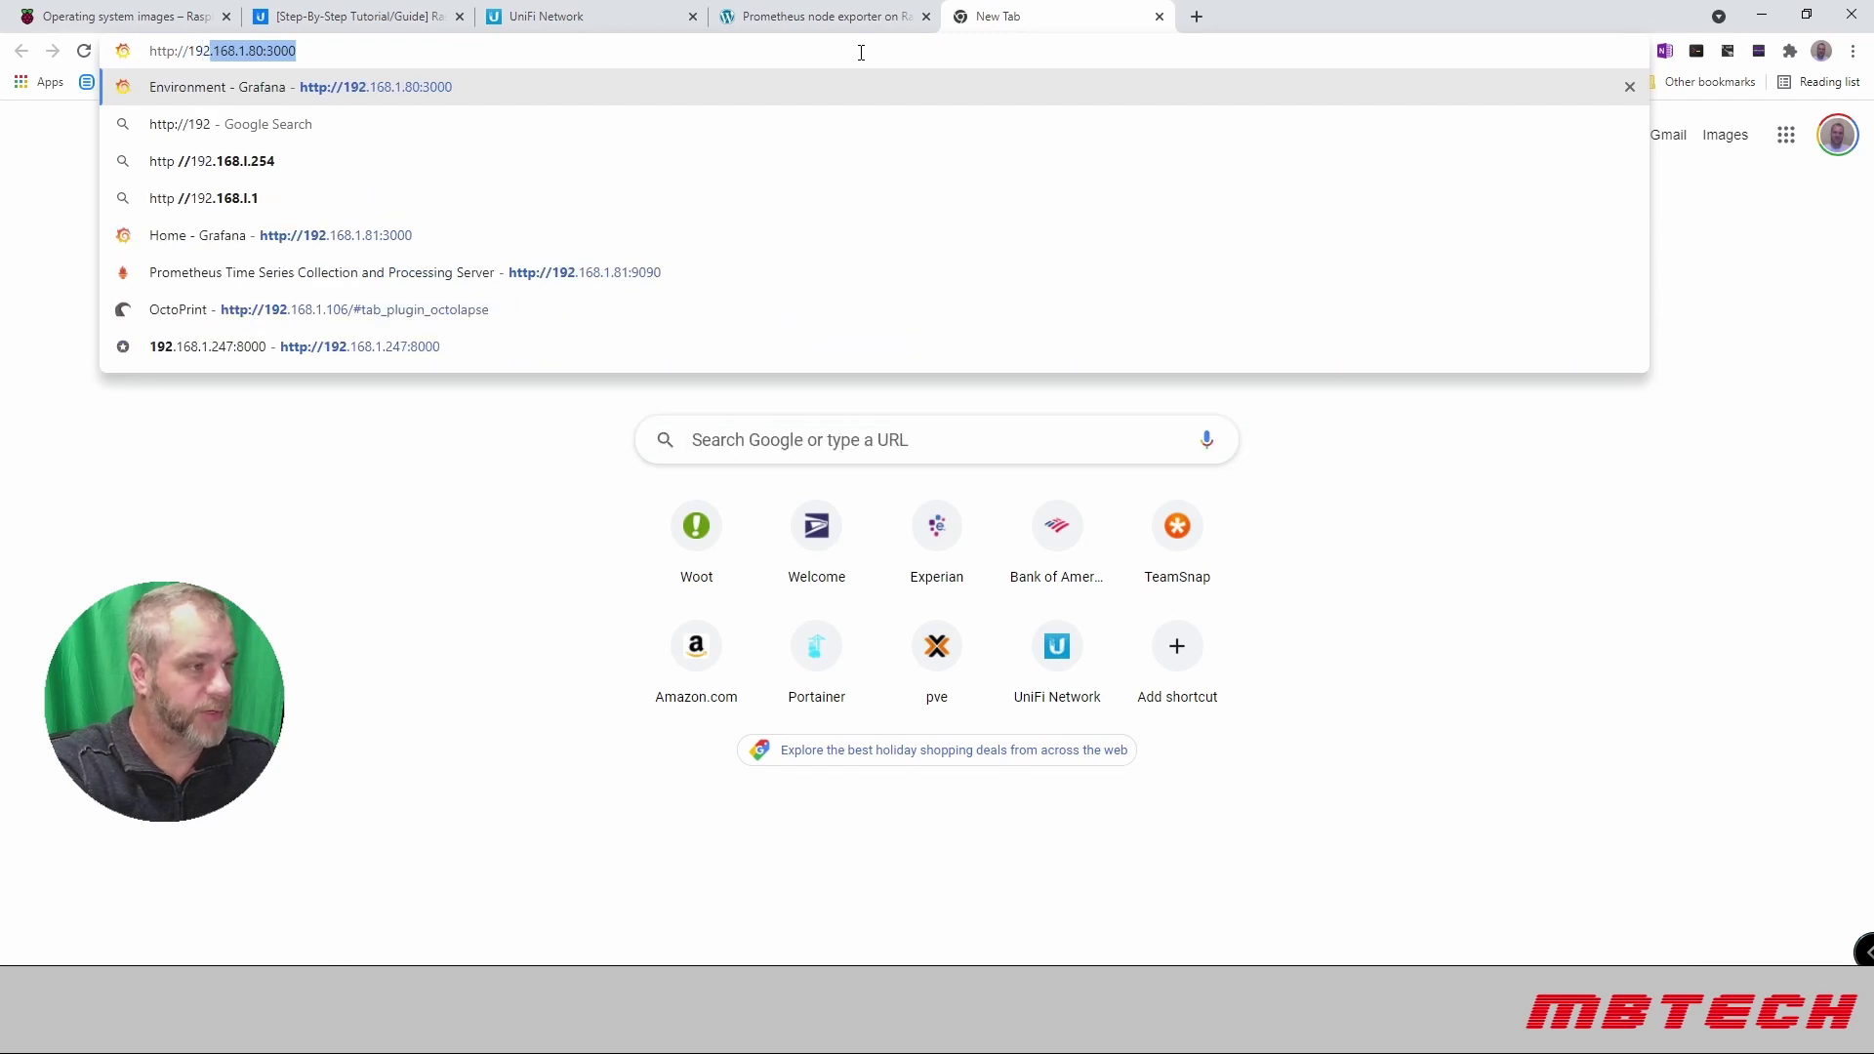
type(".1")
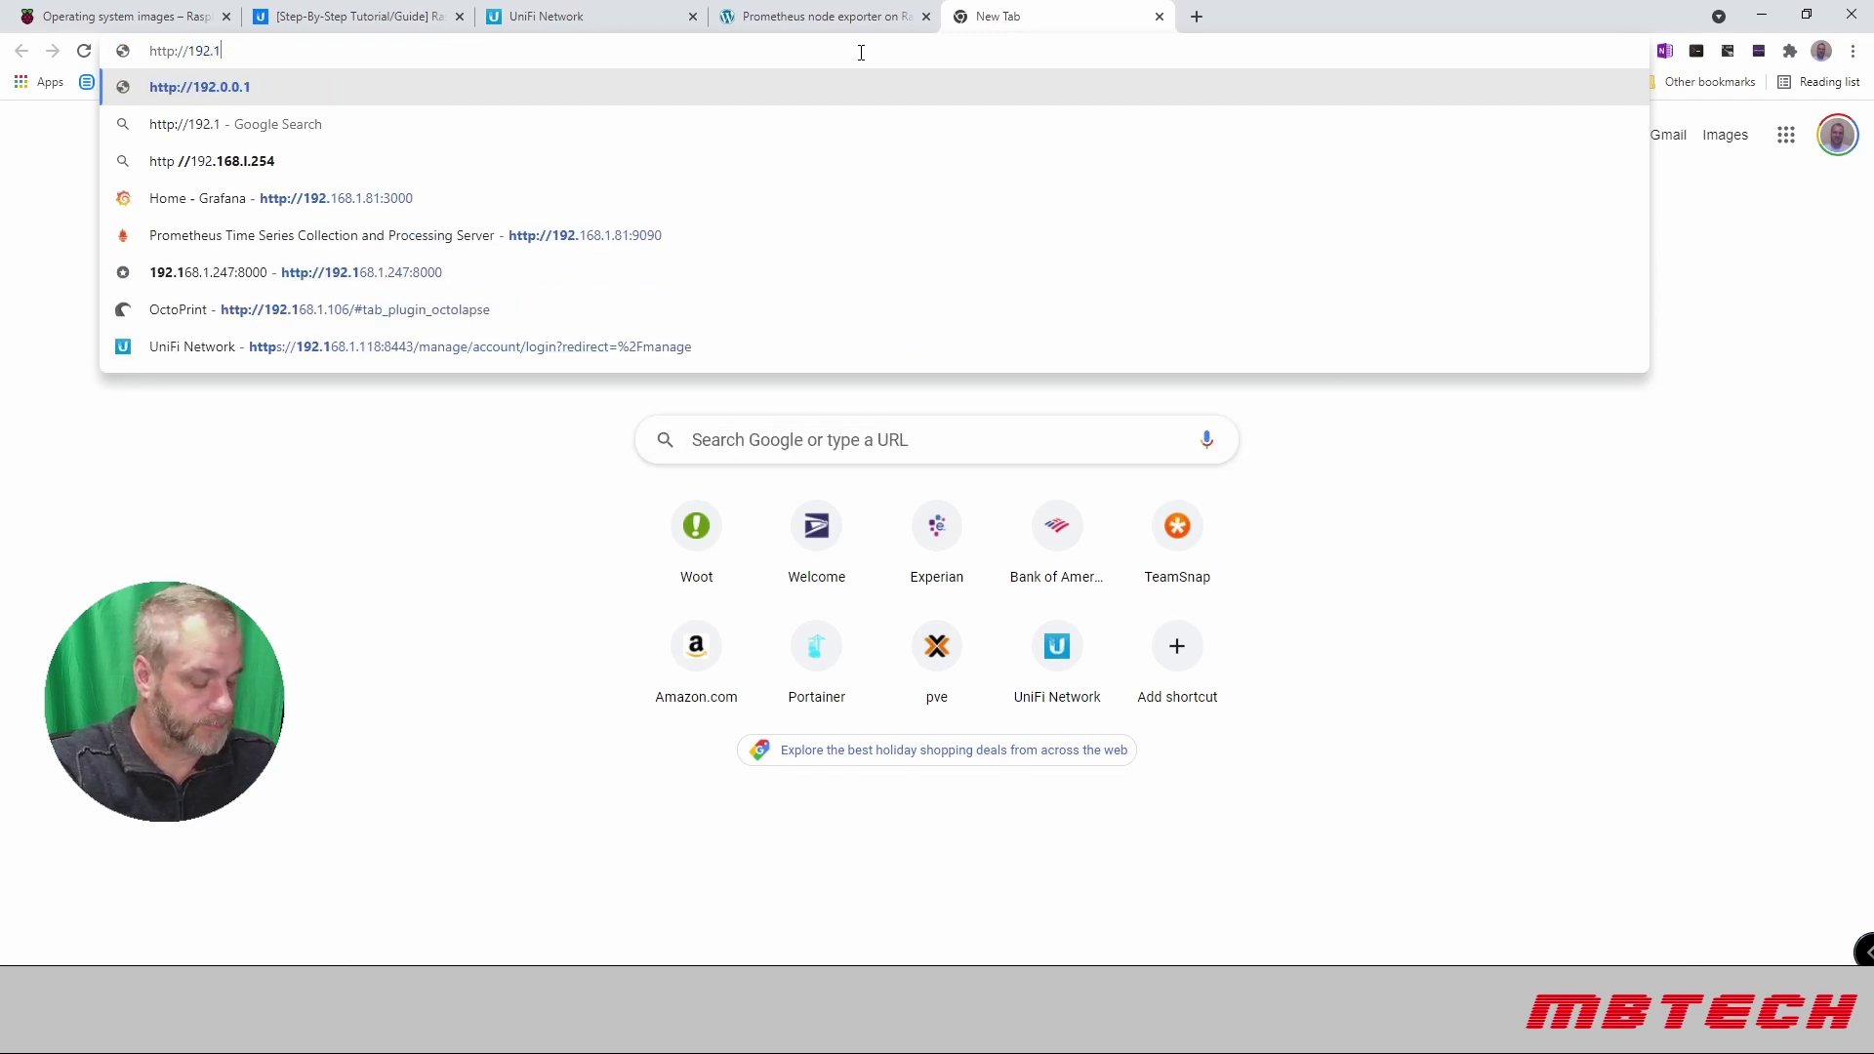
type("68.1.231")
key("Return")
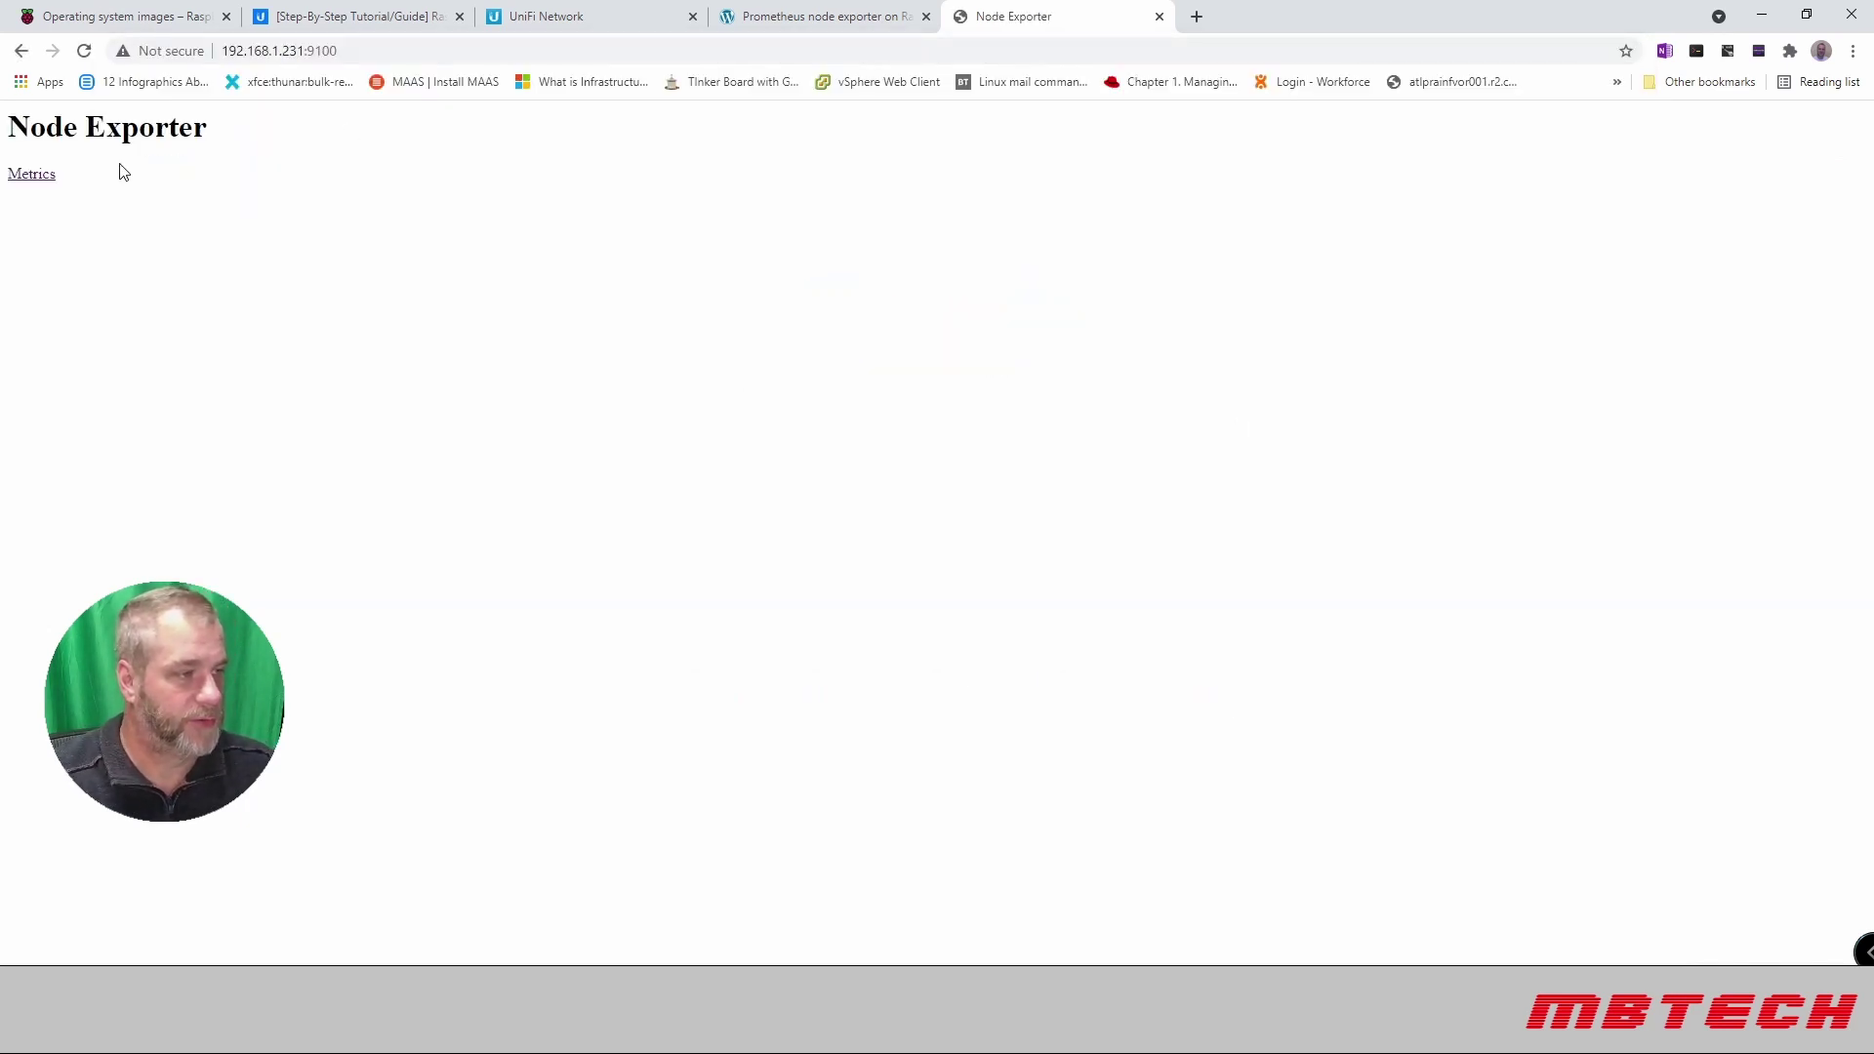
left_click(31, 177)
scroll(547, 439, "down", 20)
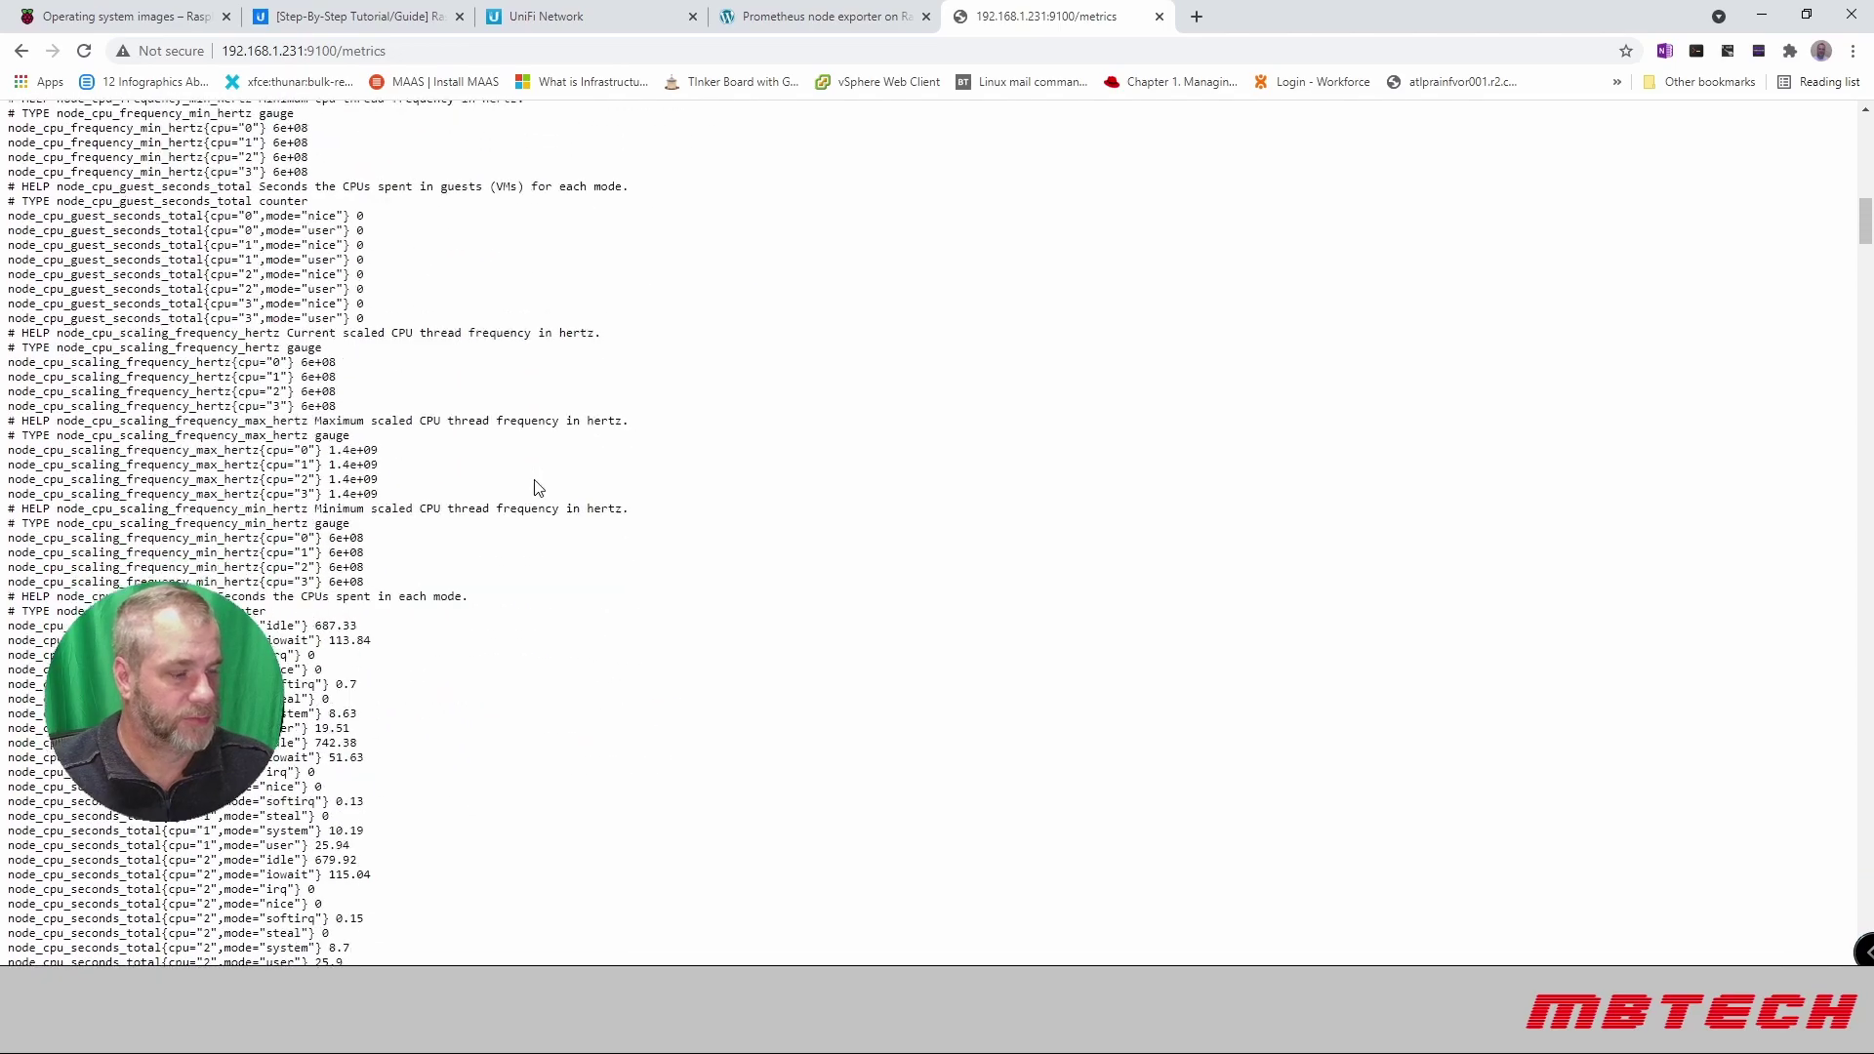
scroll(527, 483, "down", 15)
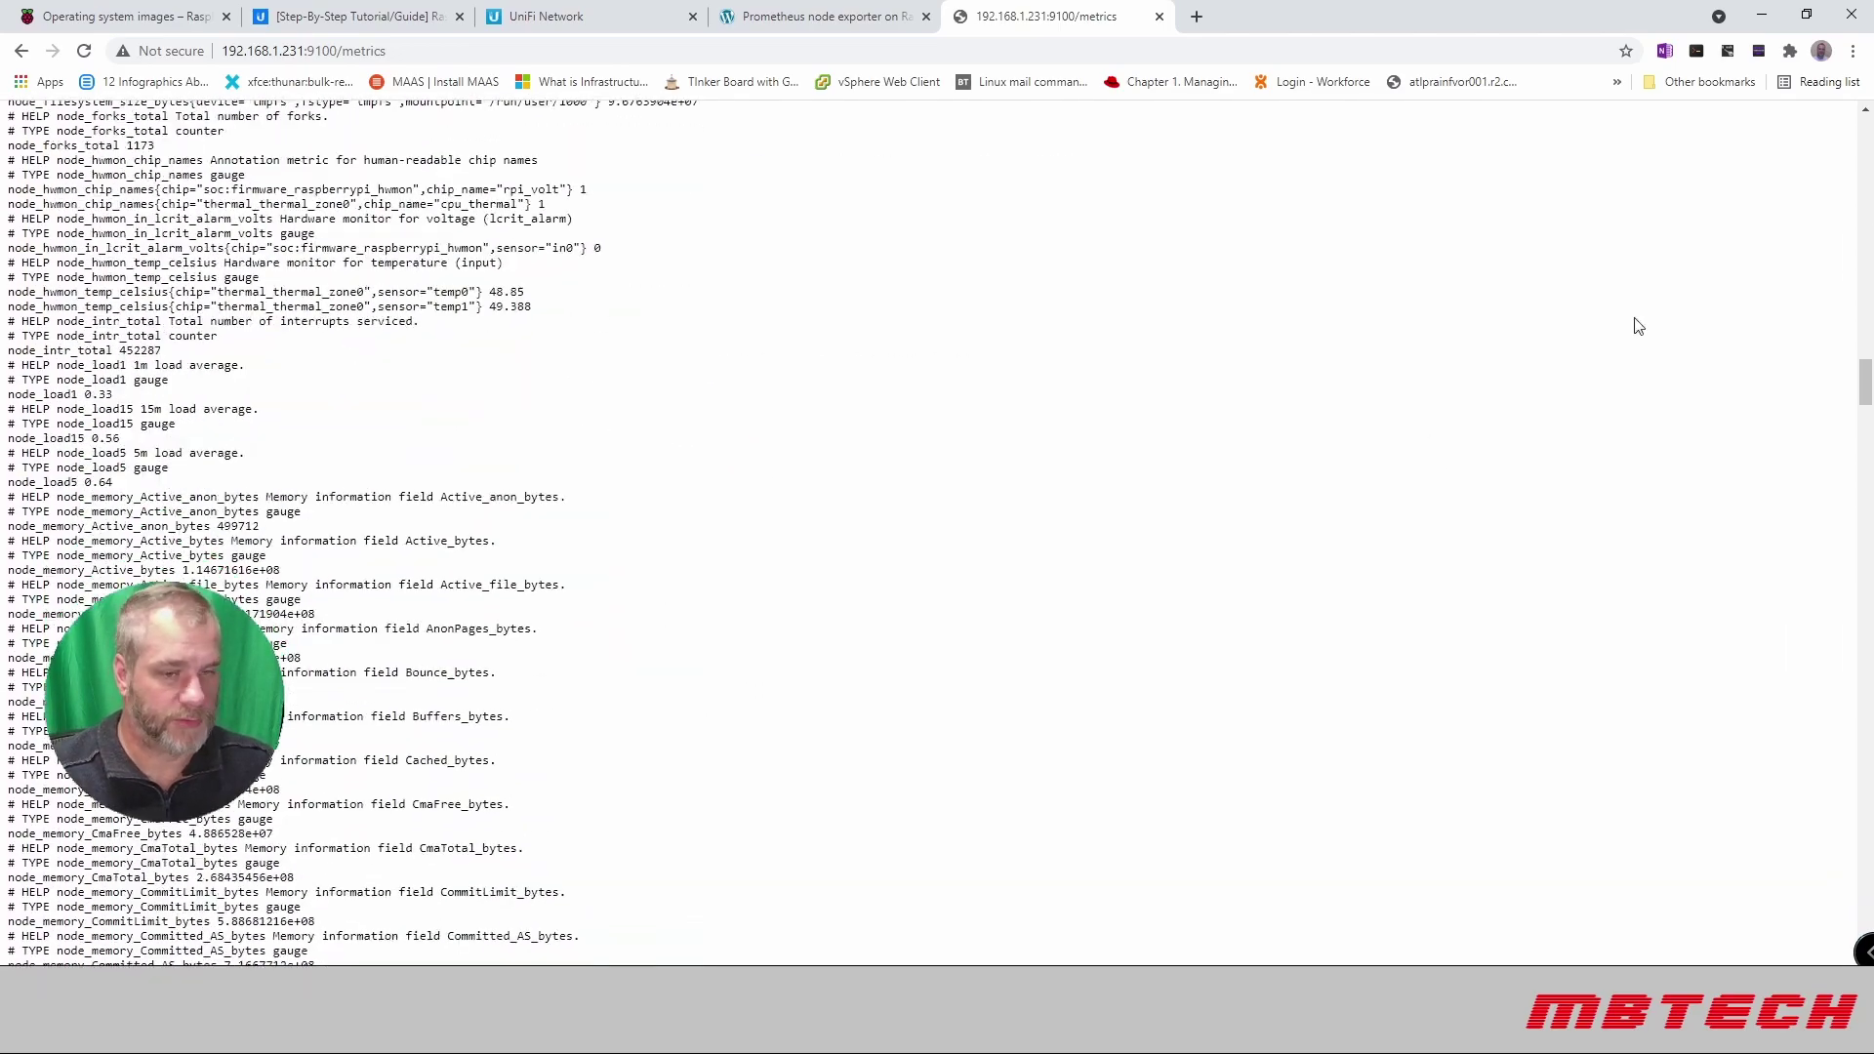
left_click_drag(1863, 391, 1864, 141)
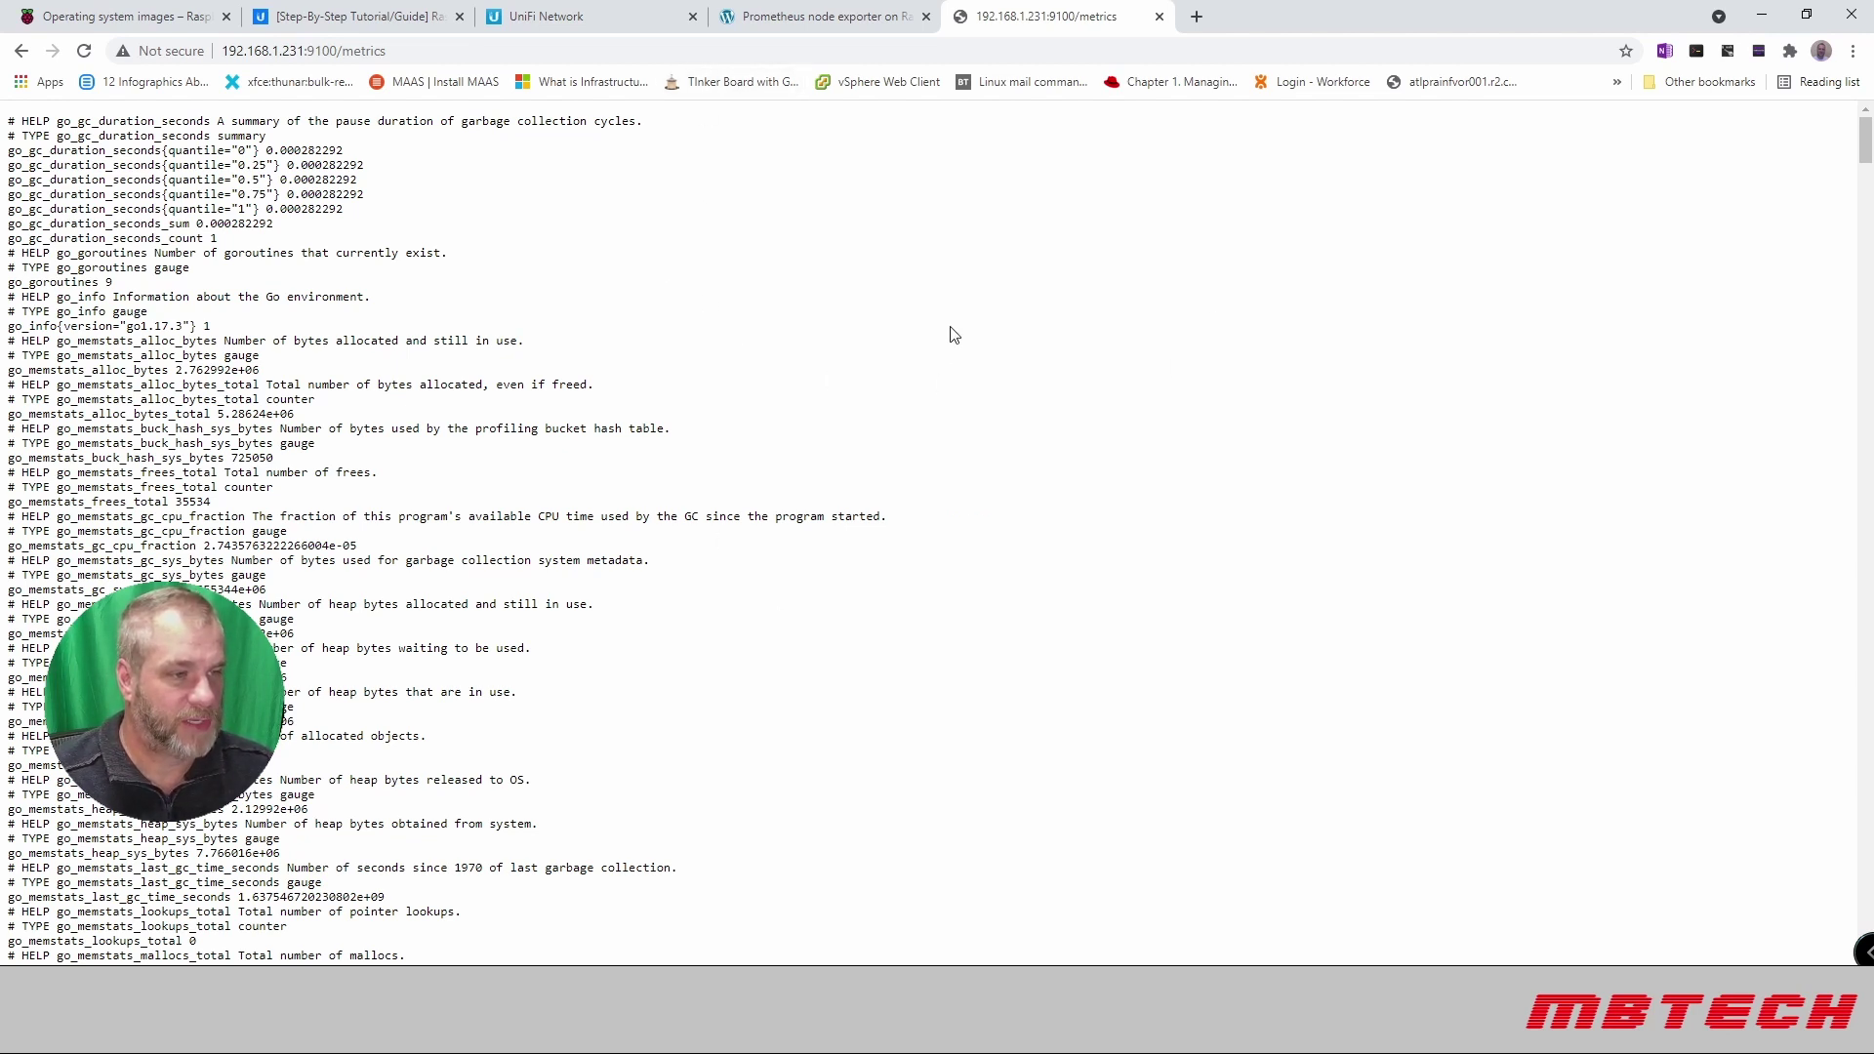
Step: Close the metrics tab, skim the linuxhit article, and switch to the Raspberry Pi OS tab
left_click(1167, 18)
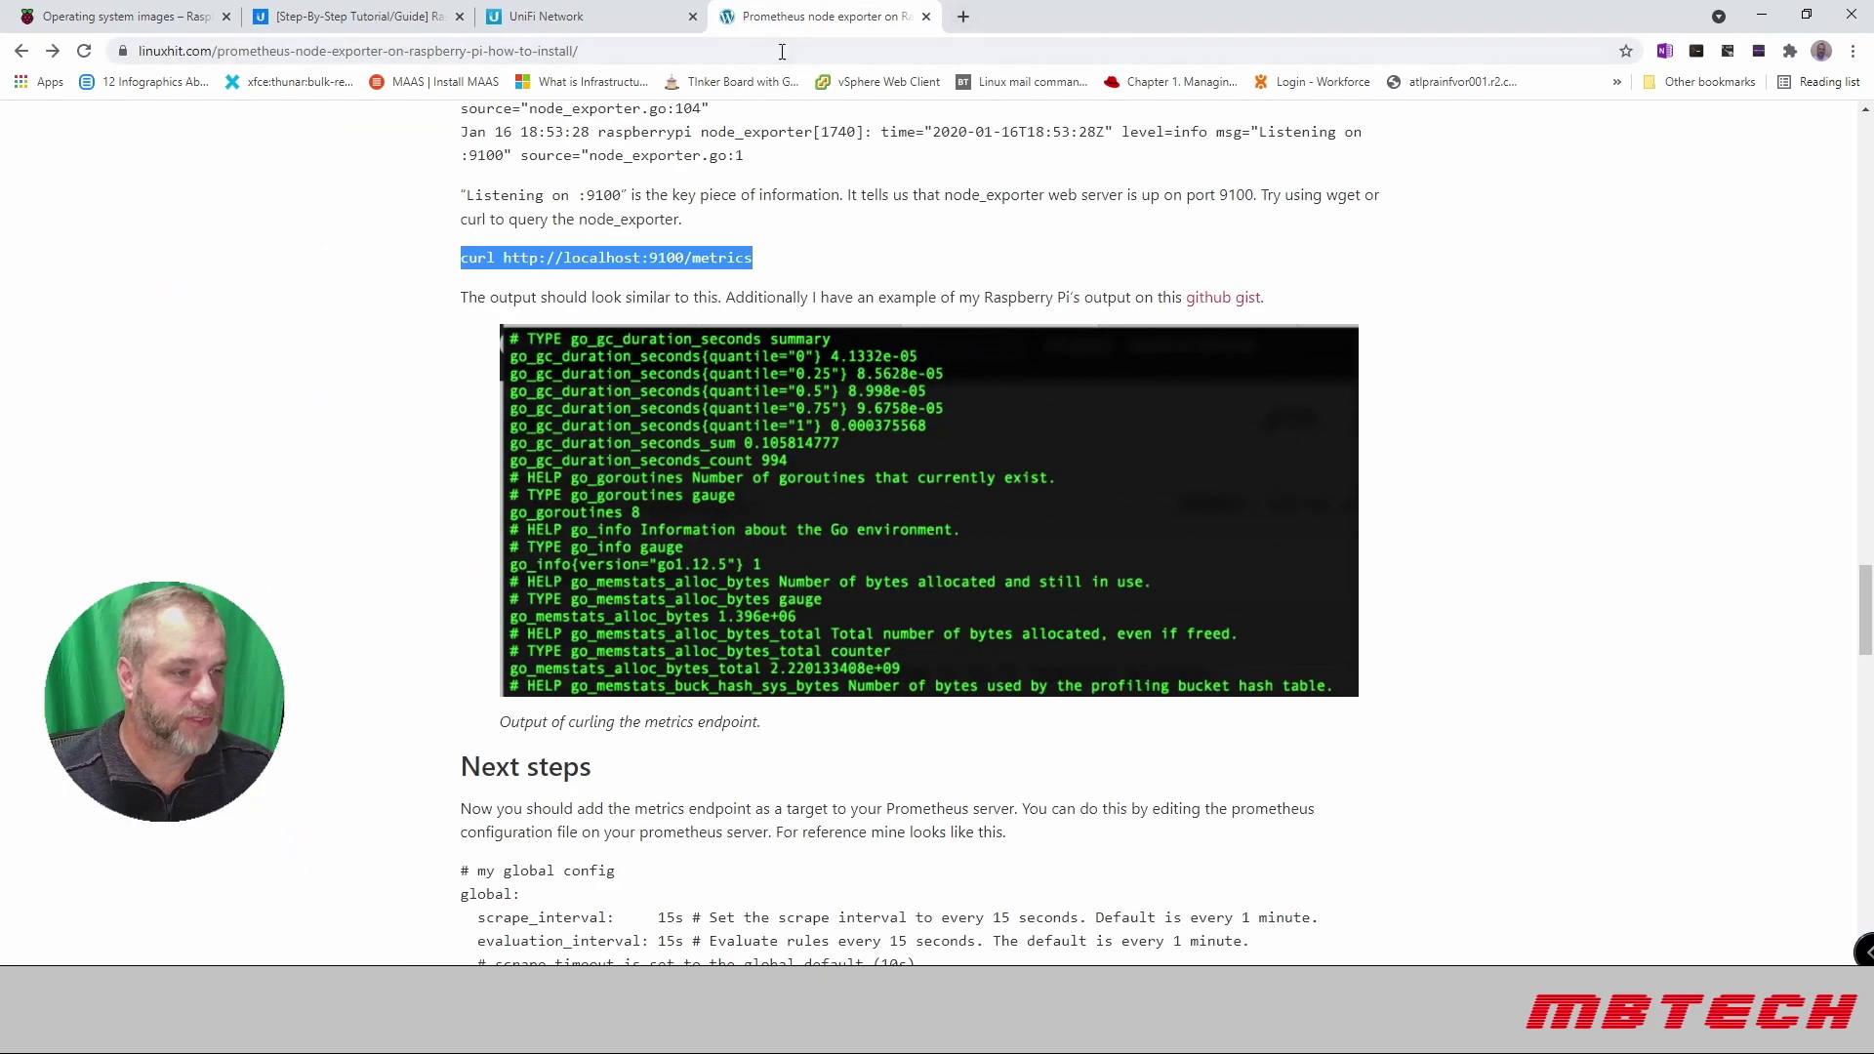
scroll(800, 444, "up", 6)
scroll(800, 444, "down", 20)
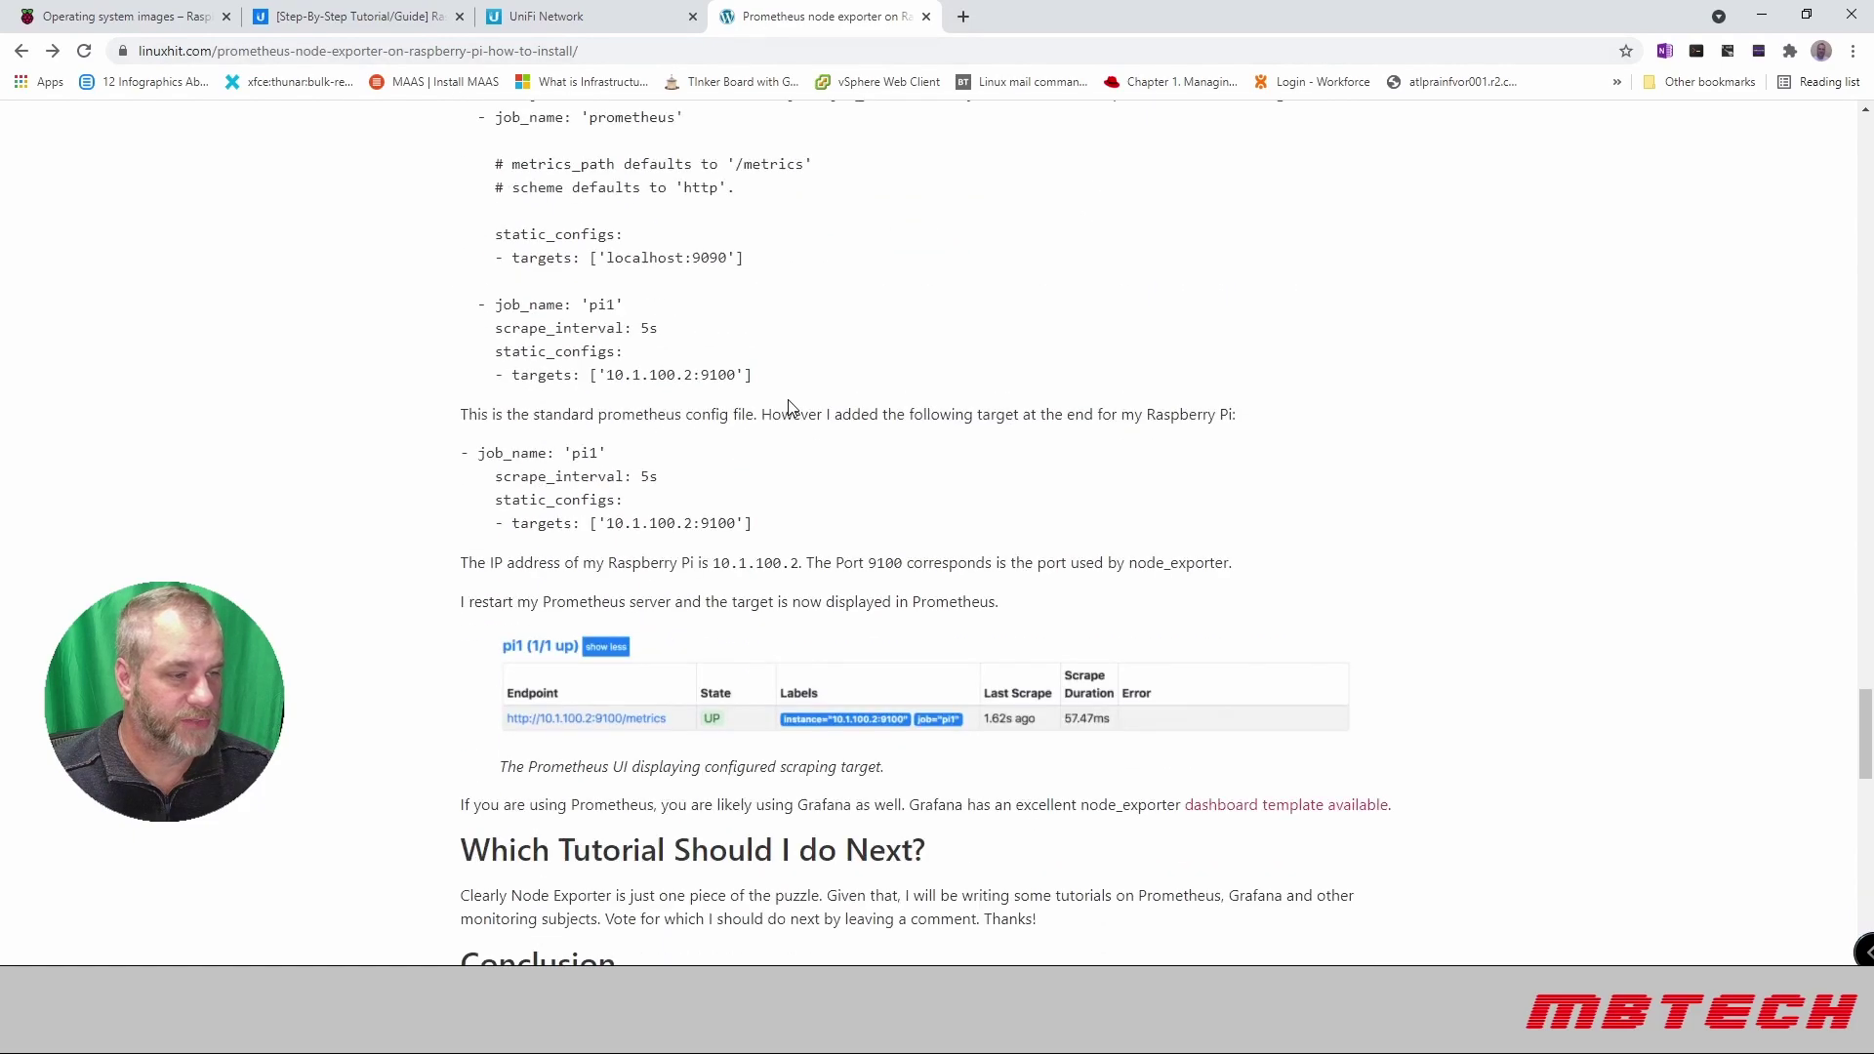
scroll(789, 400, "up", 20)
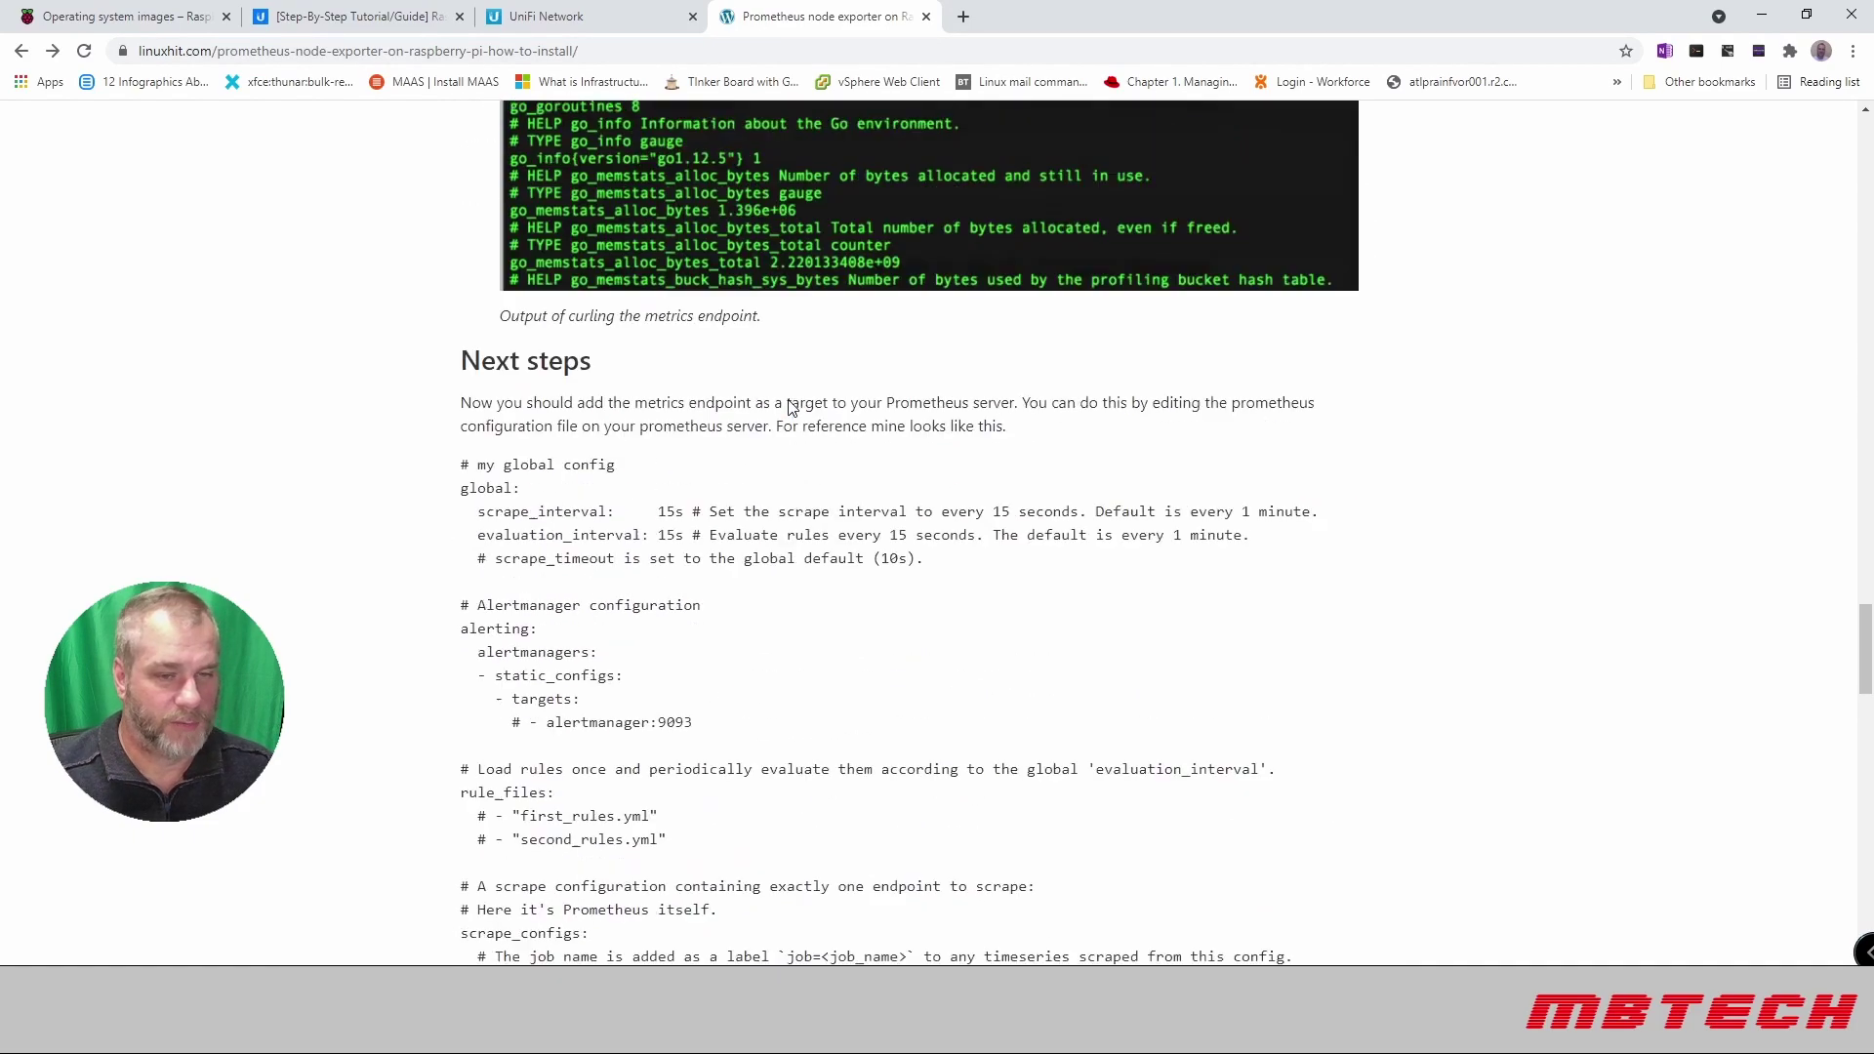
scroll(783, 400, "up", 20)
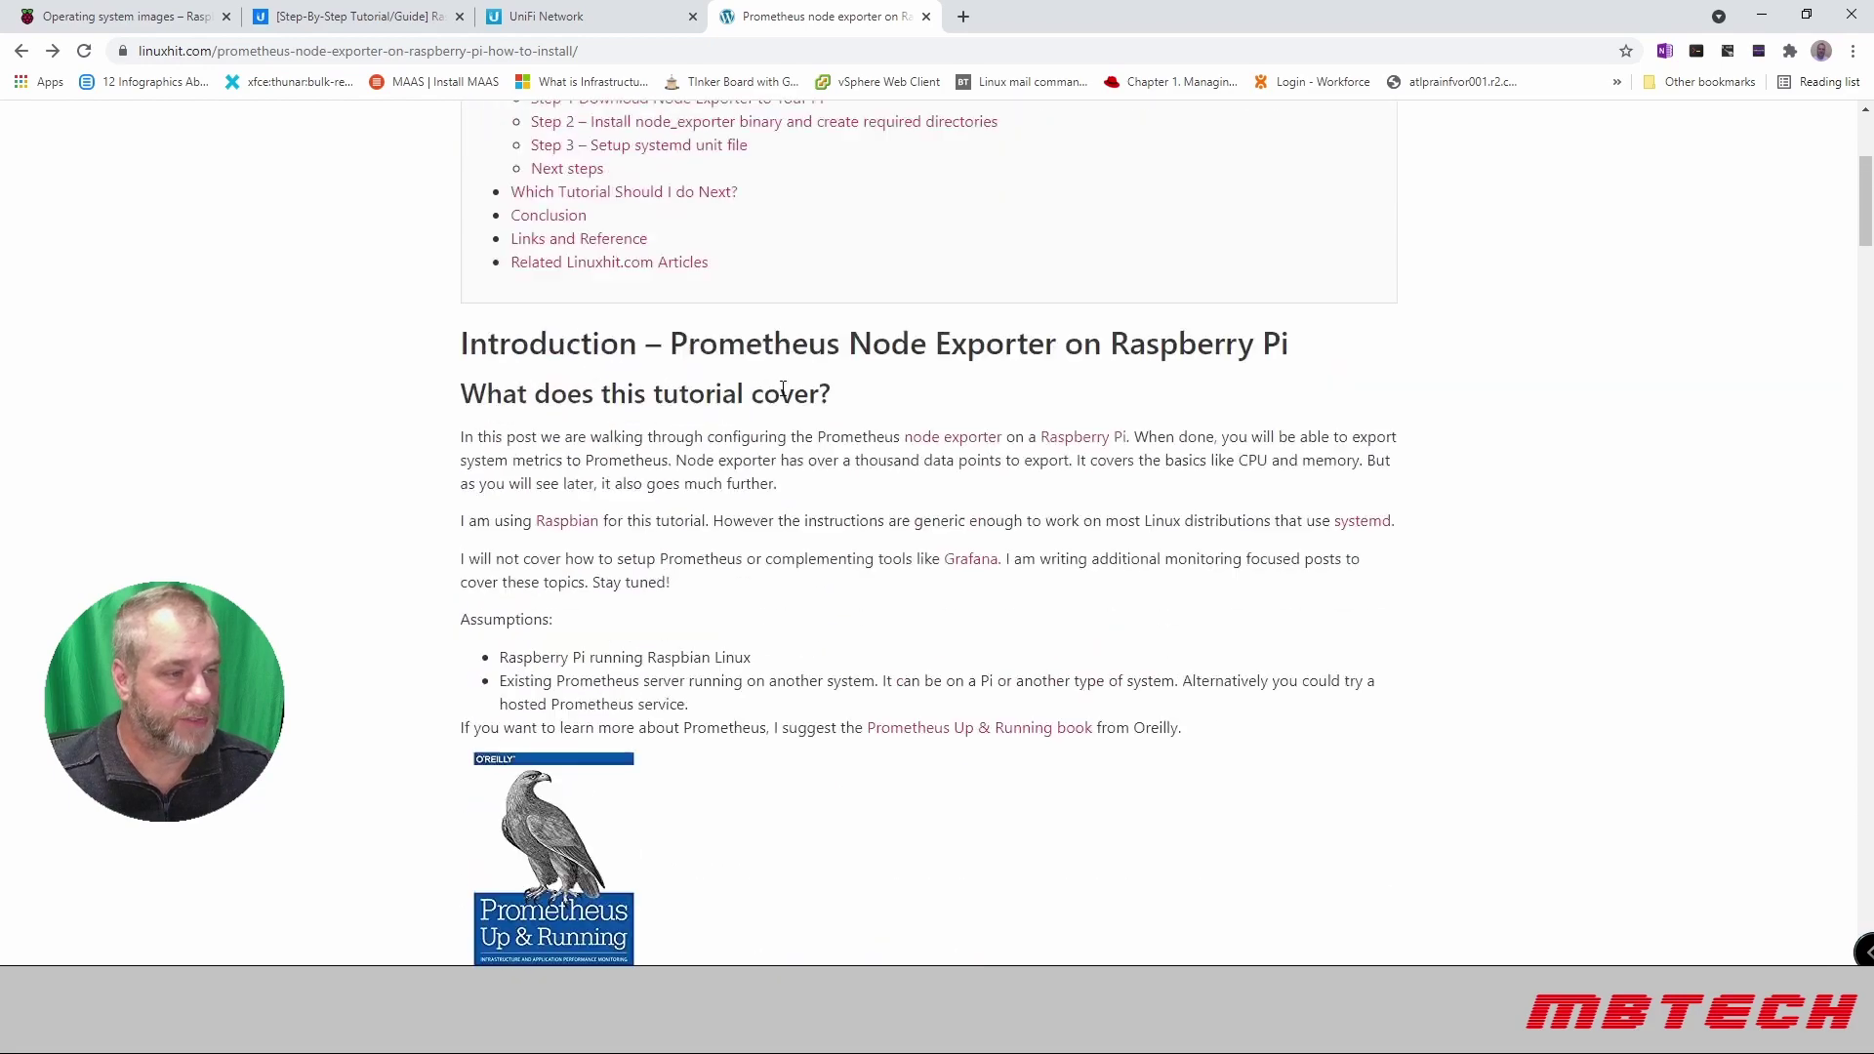
left_click(632, 16)
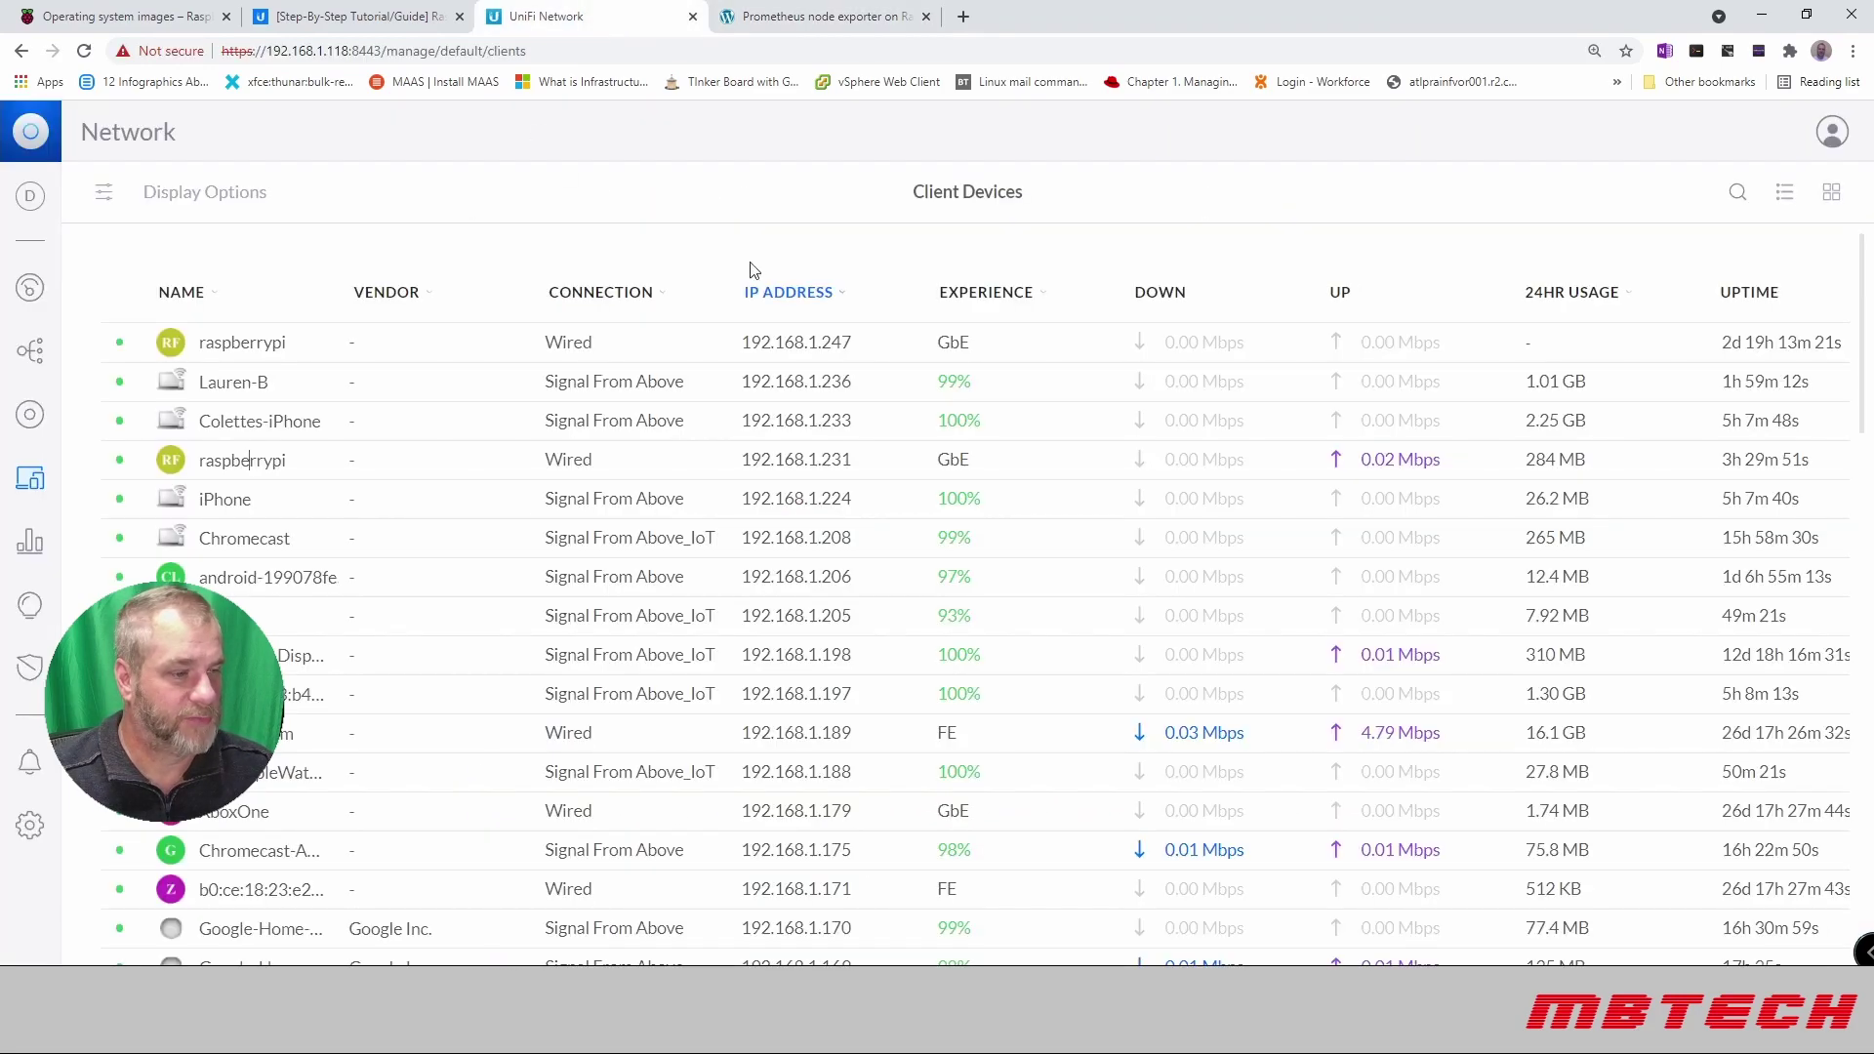
left_click(344, 16)
left_click(122, 15)
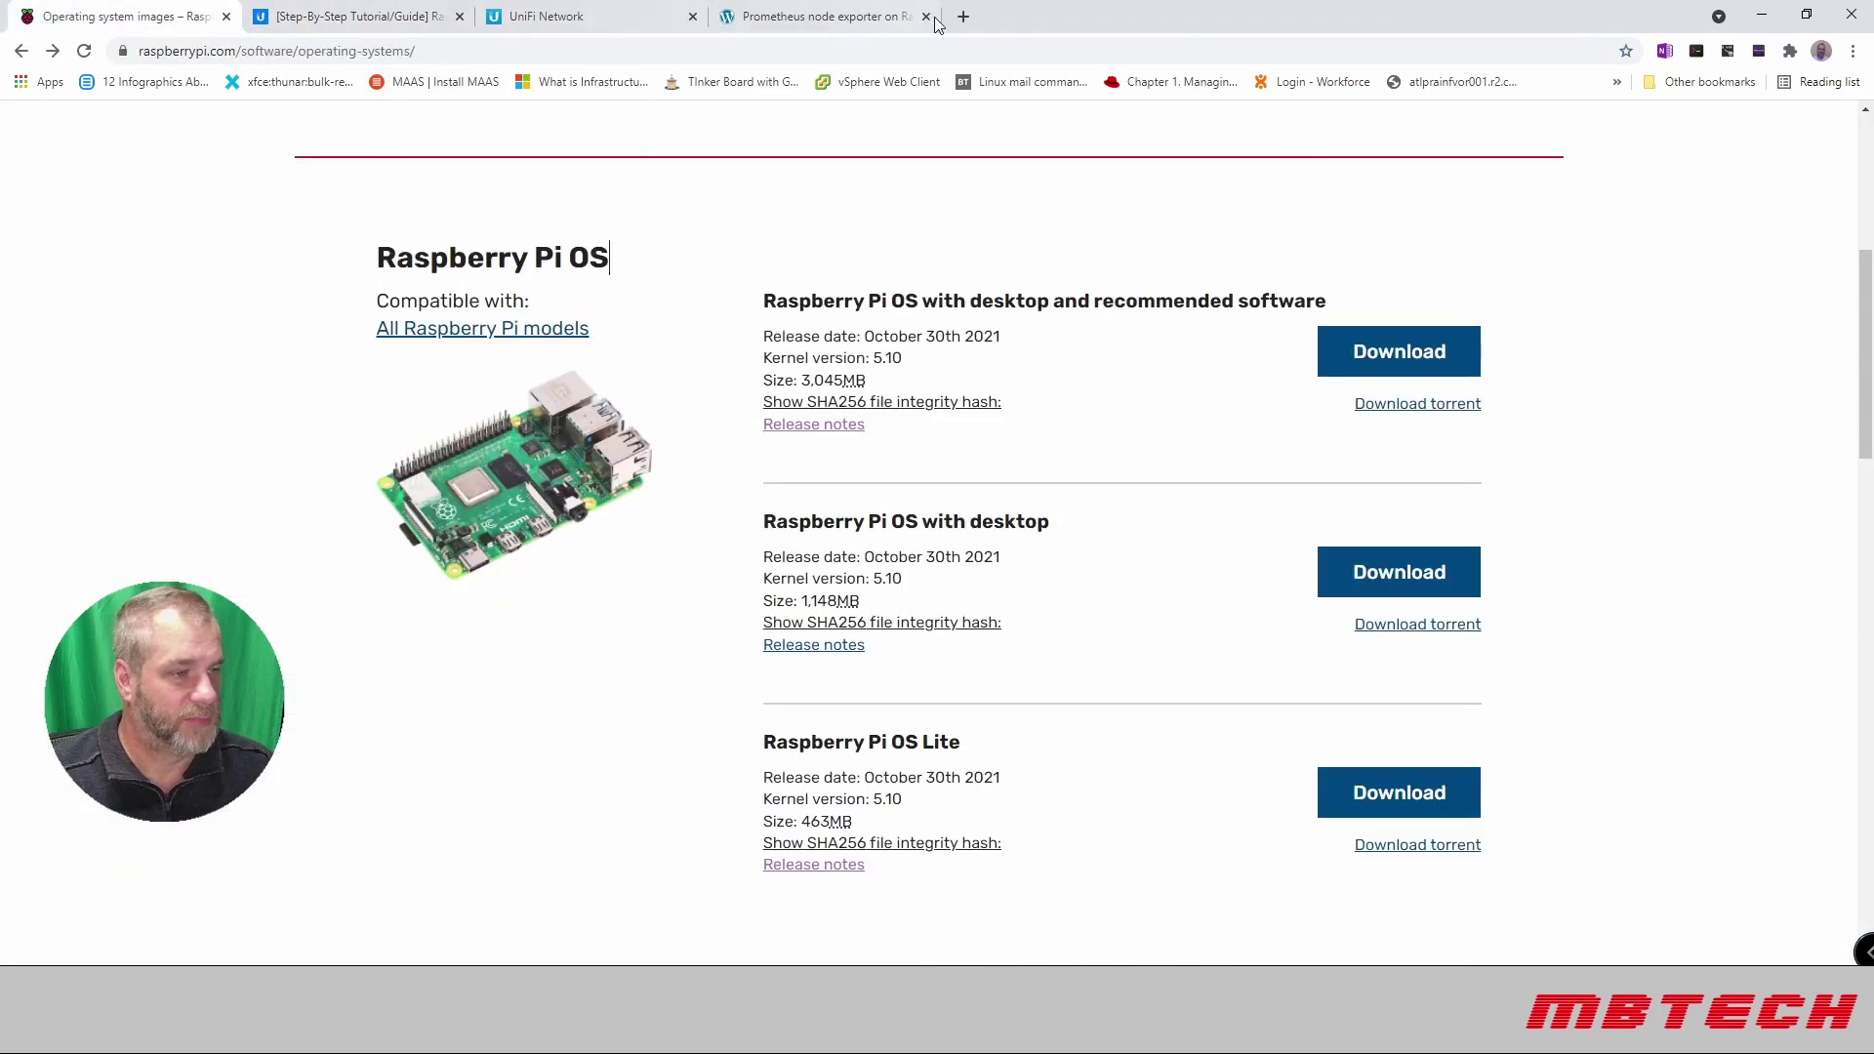
left_click(963, 16)
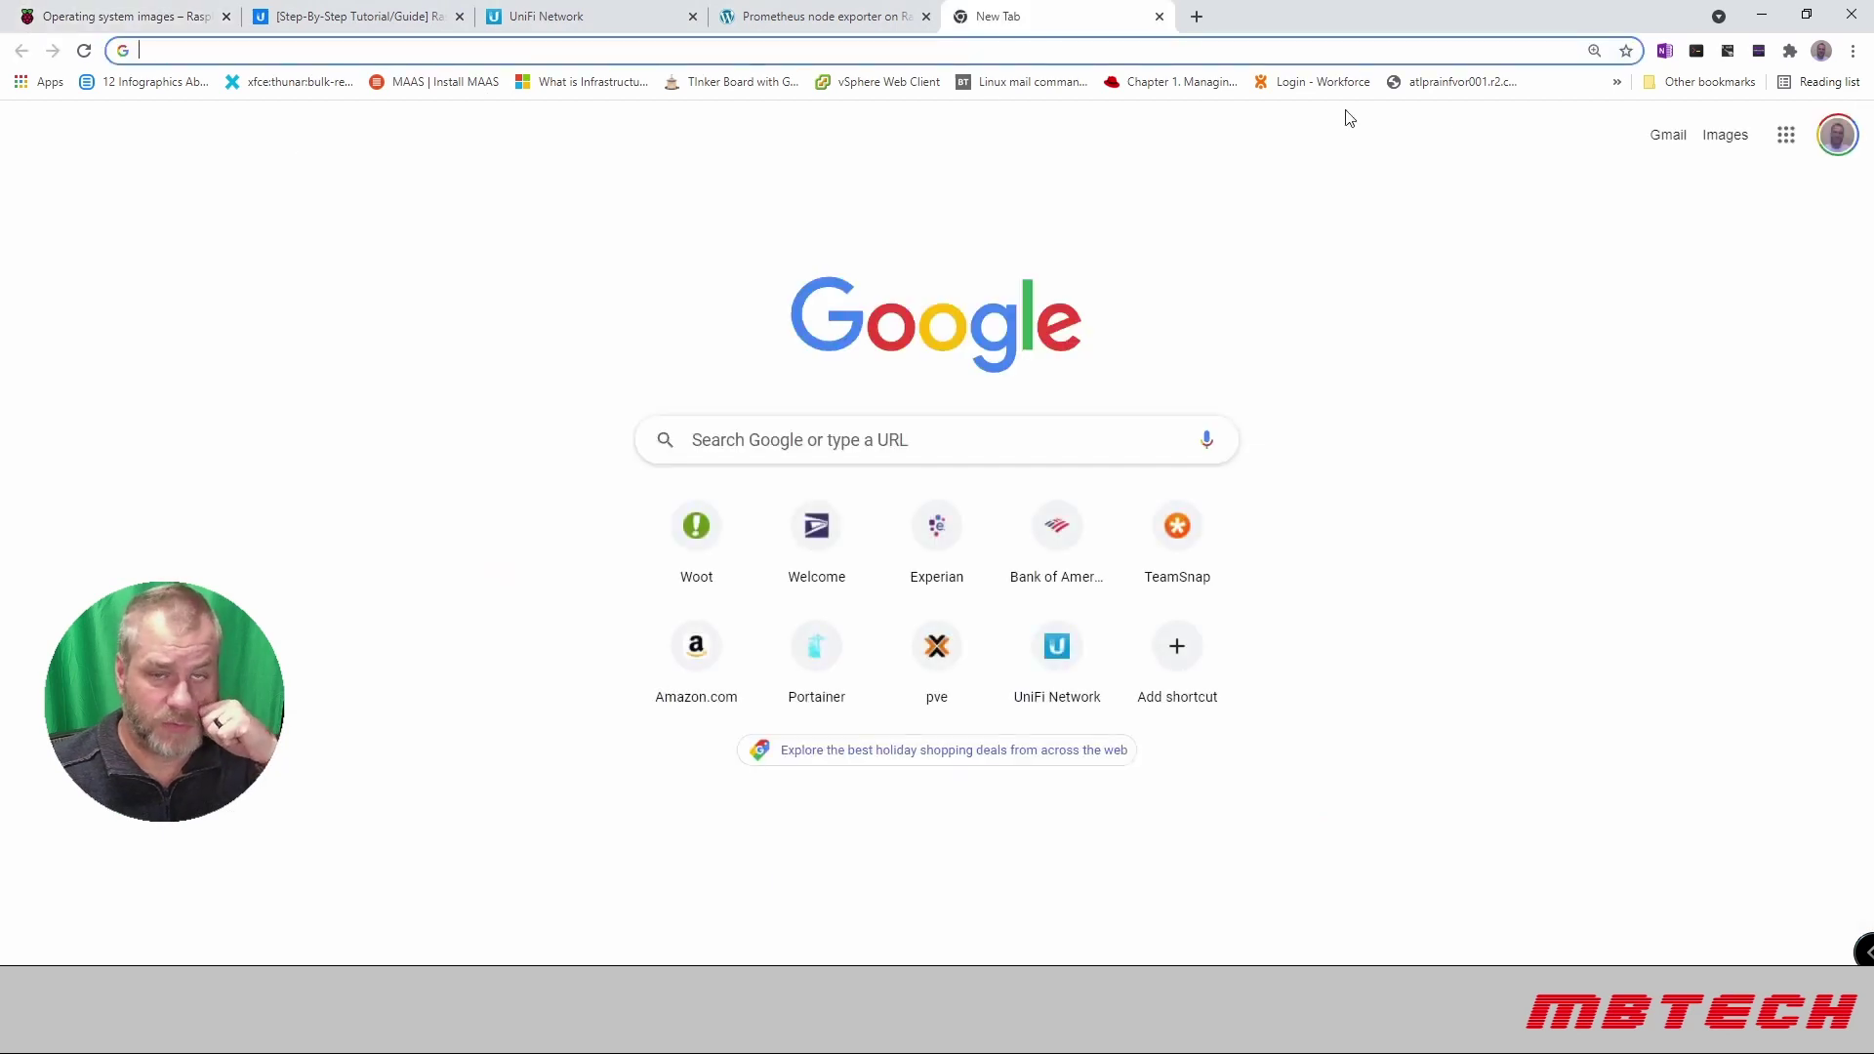
left_click(809, 53)
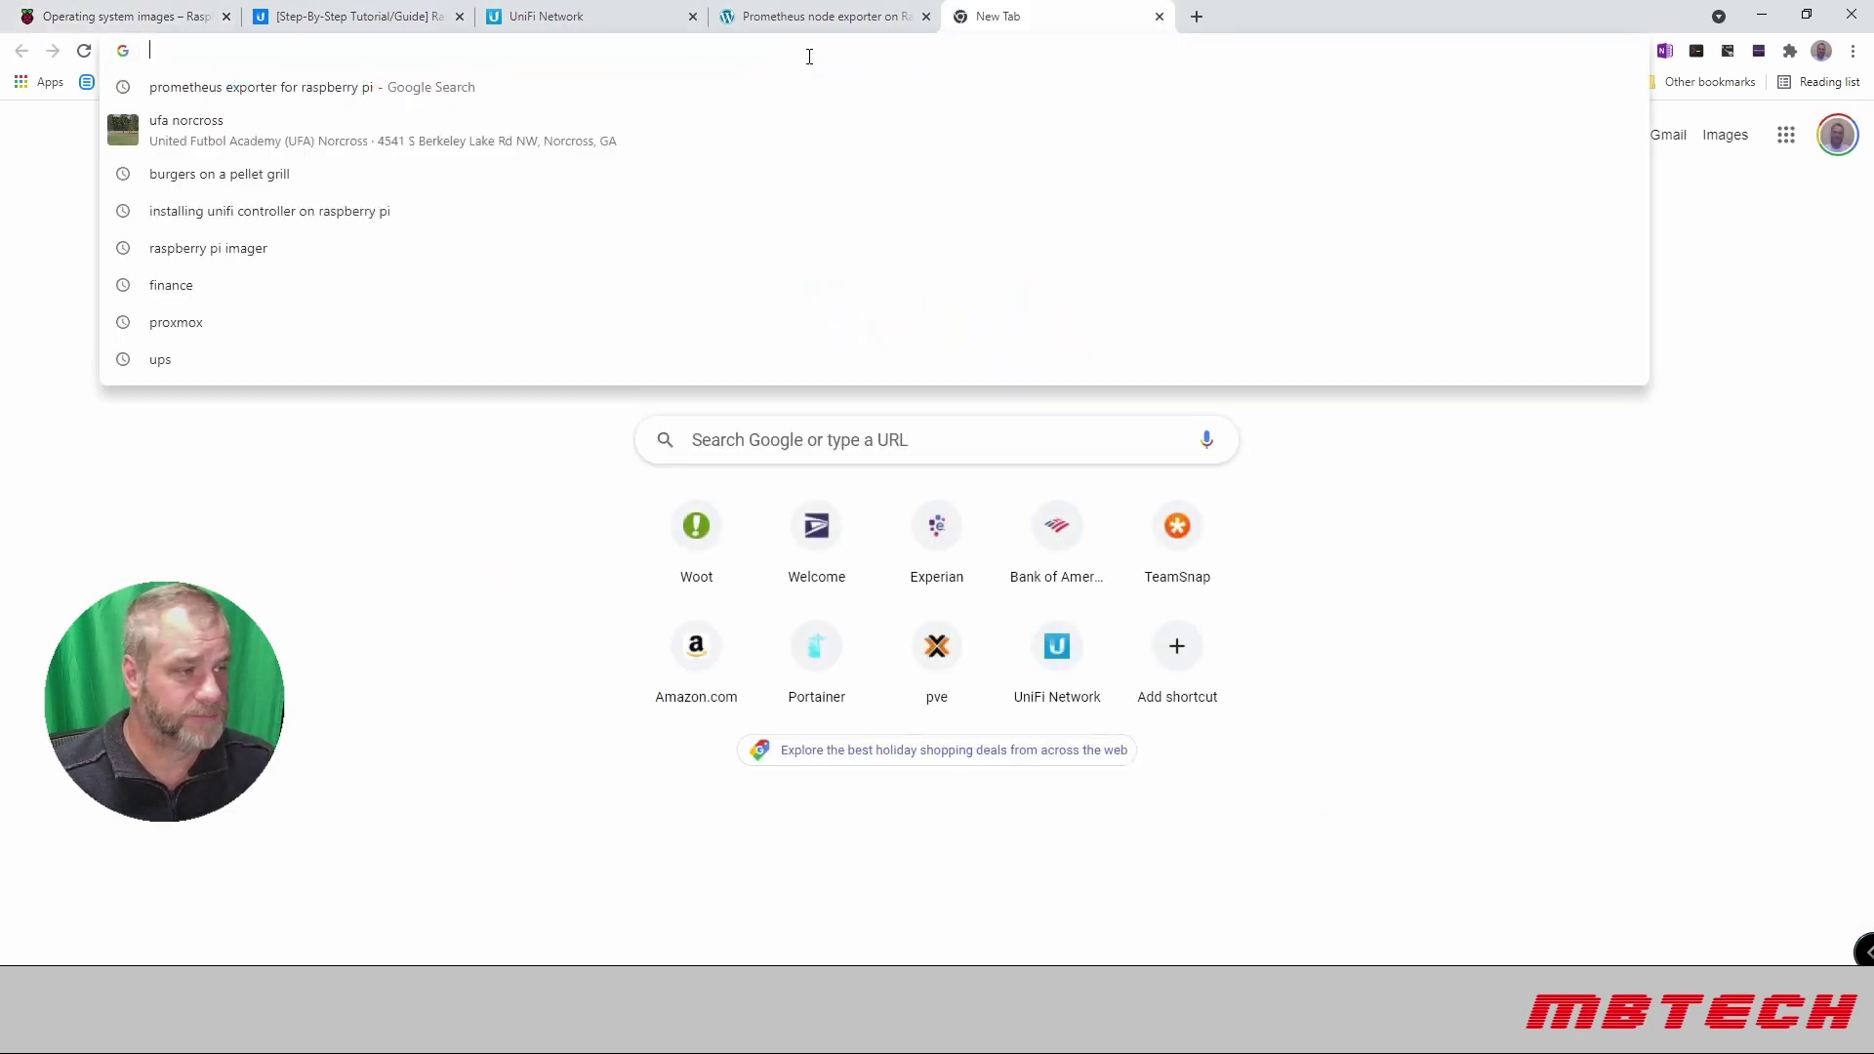
type("https")
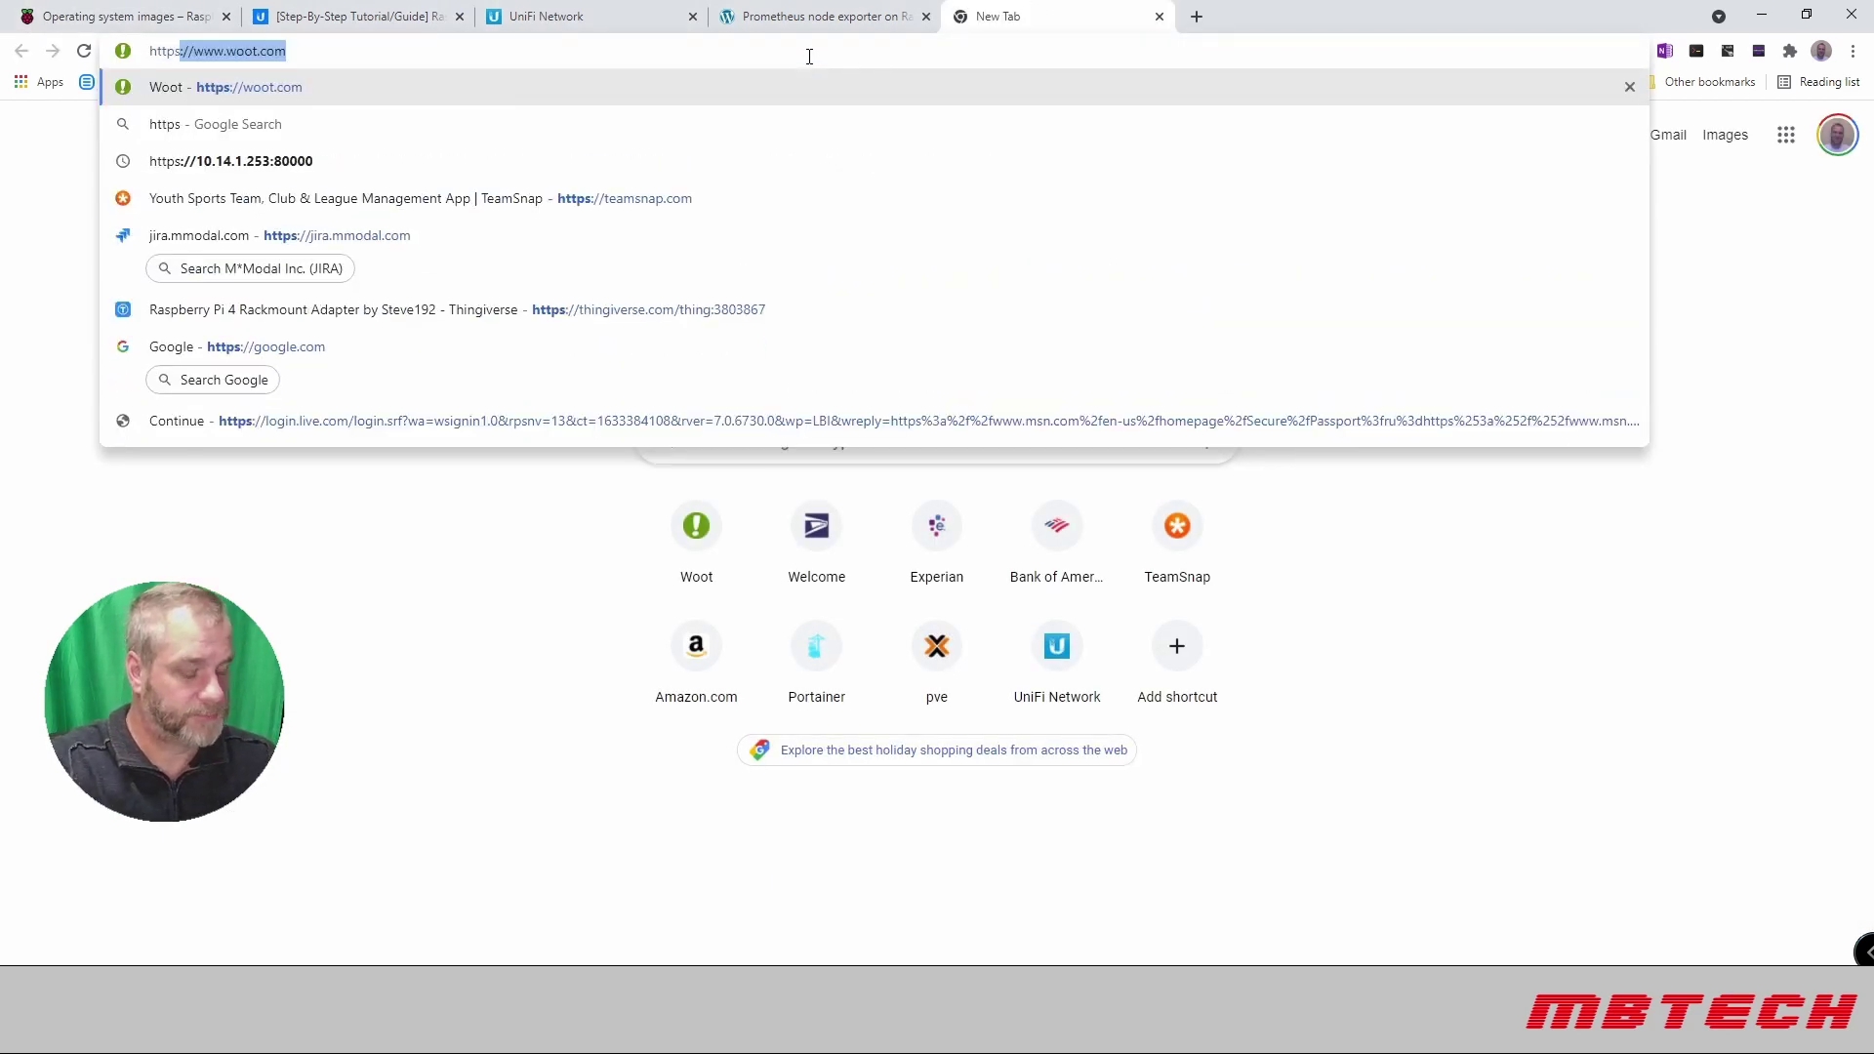
type("://")
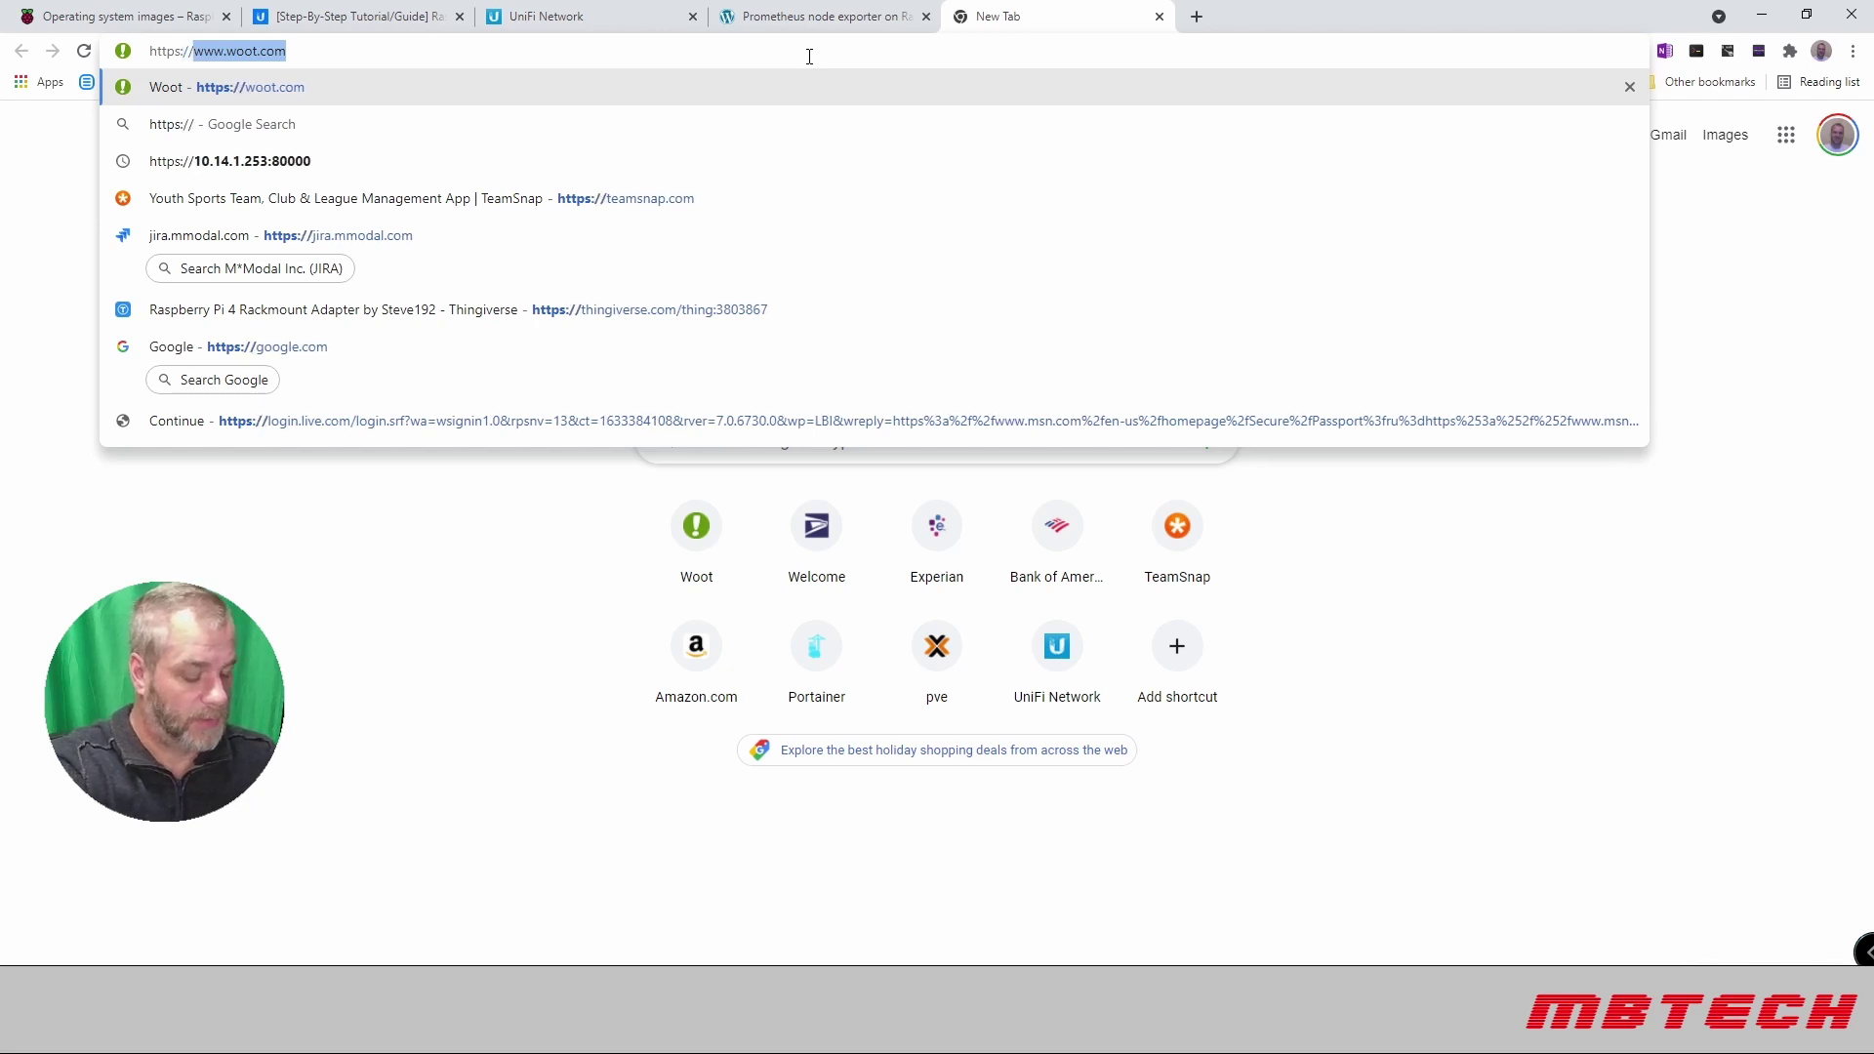
type("192.168.")
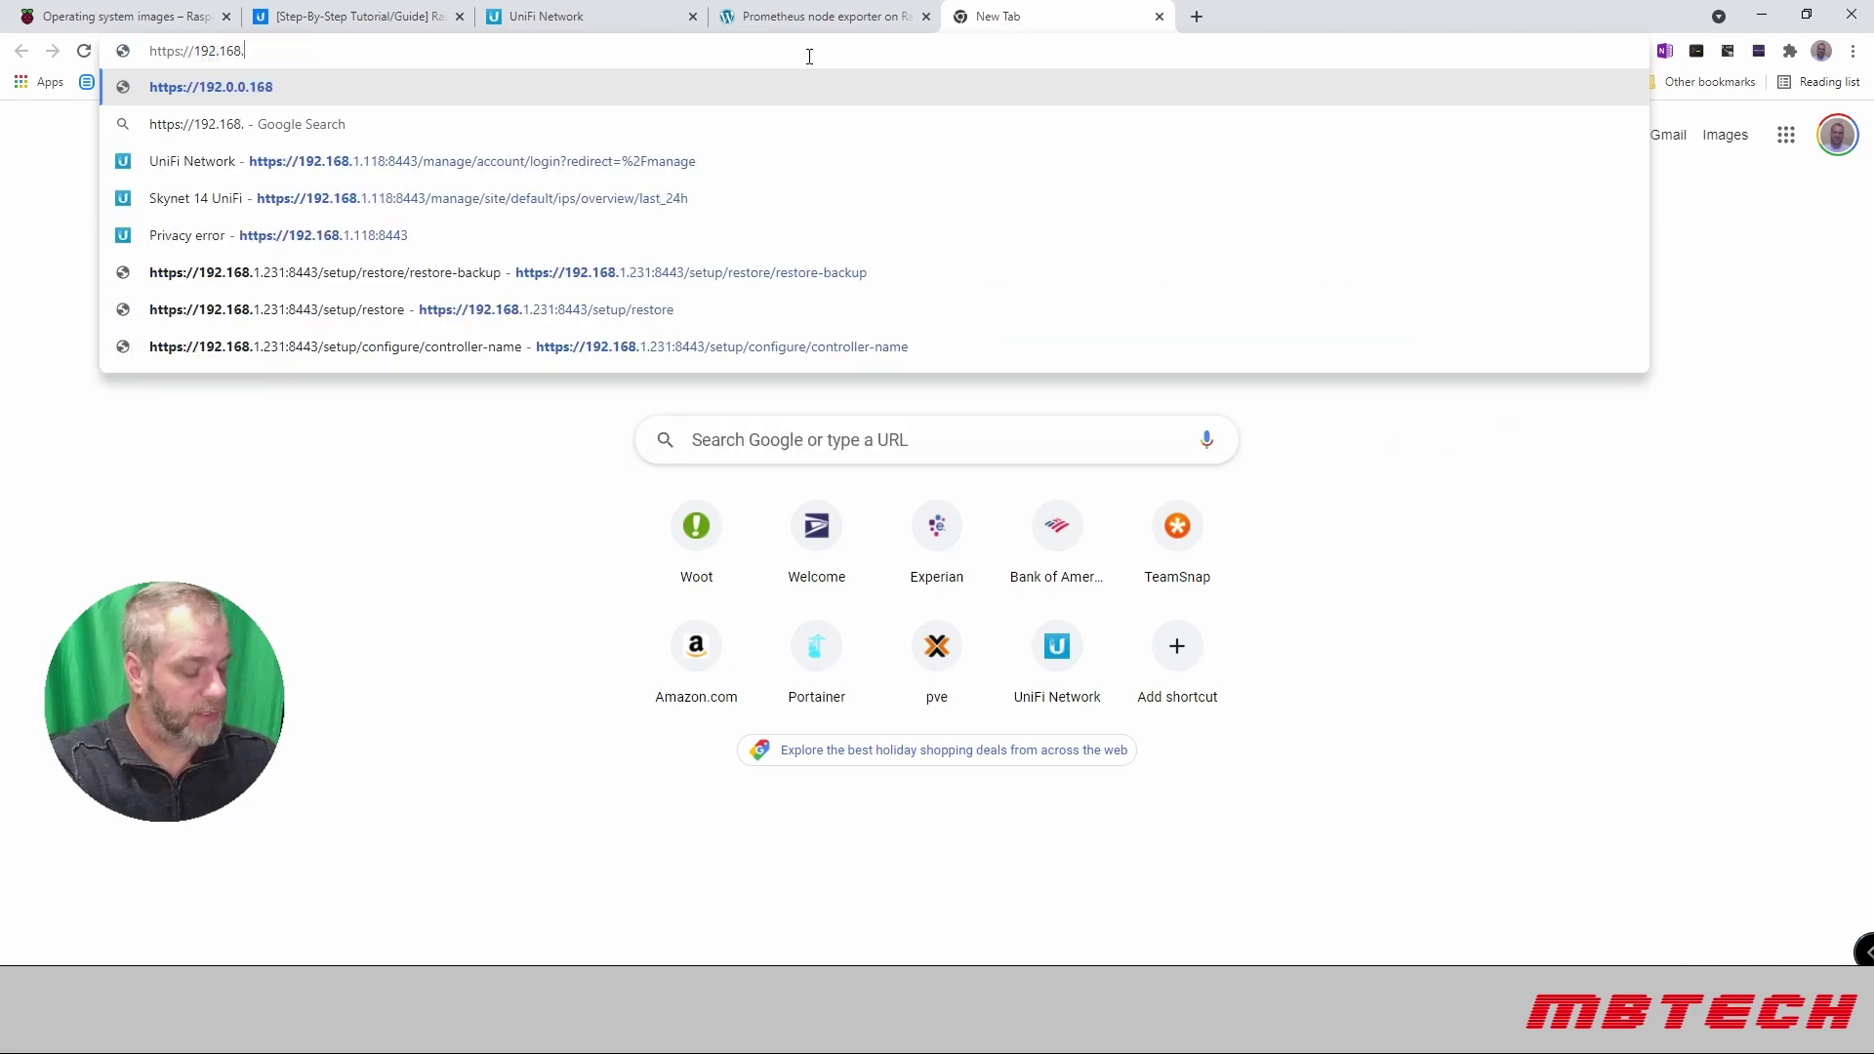
type("1.231")
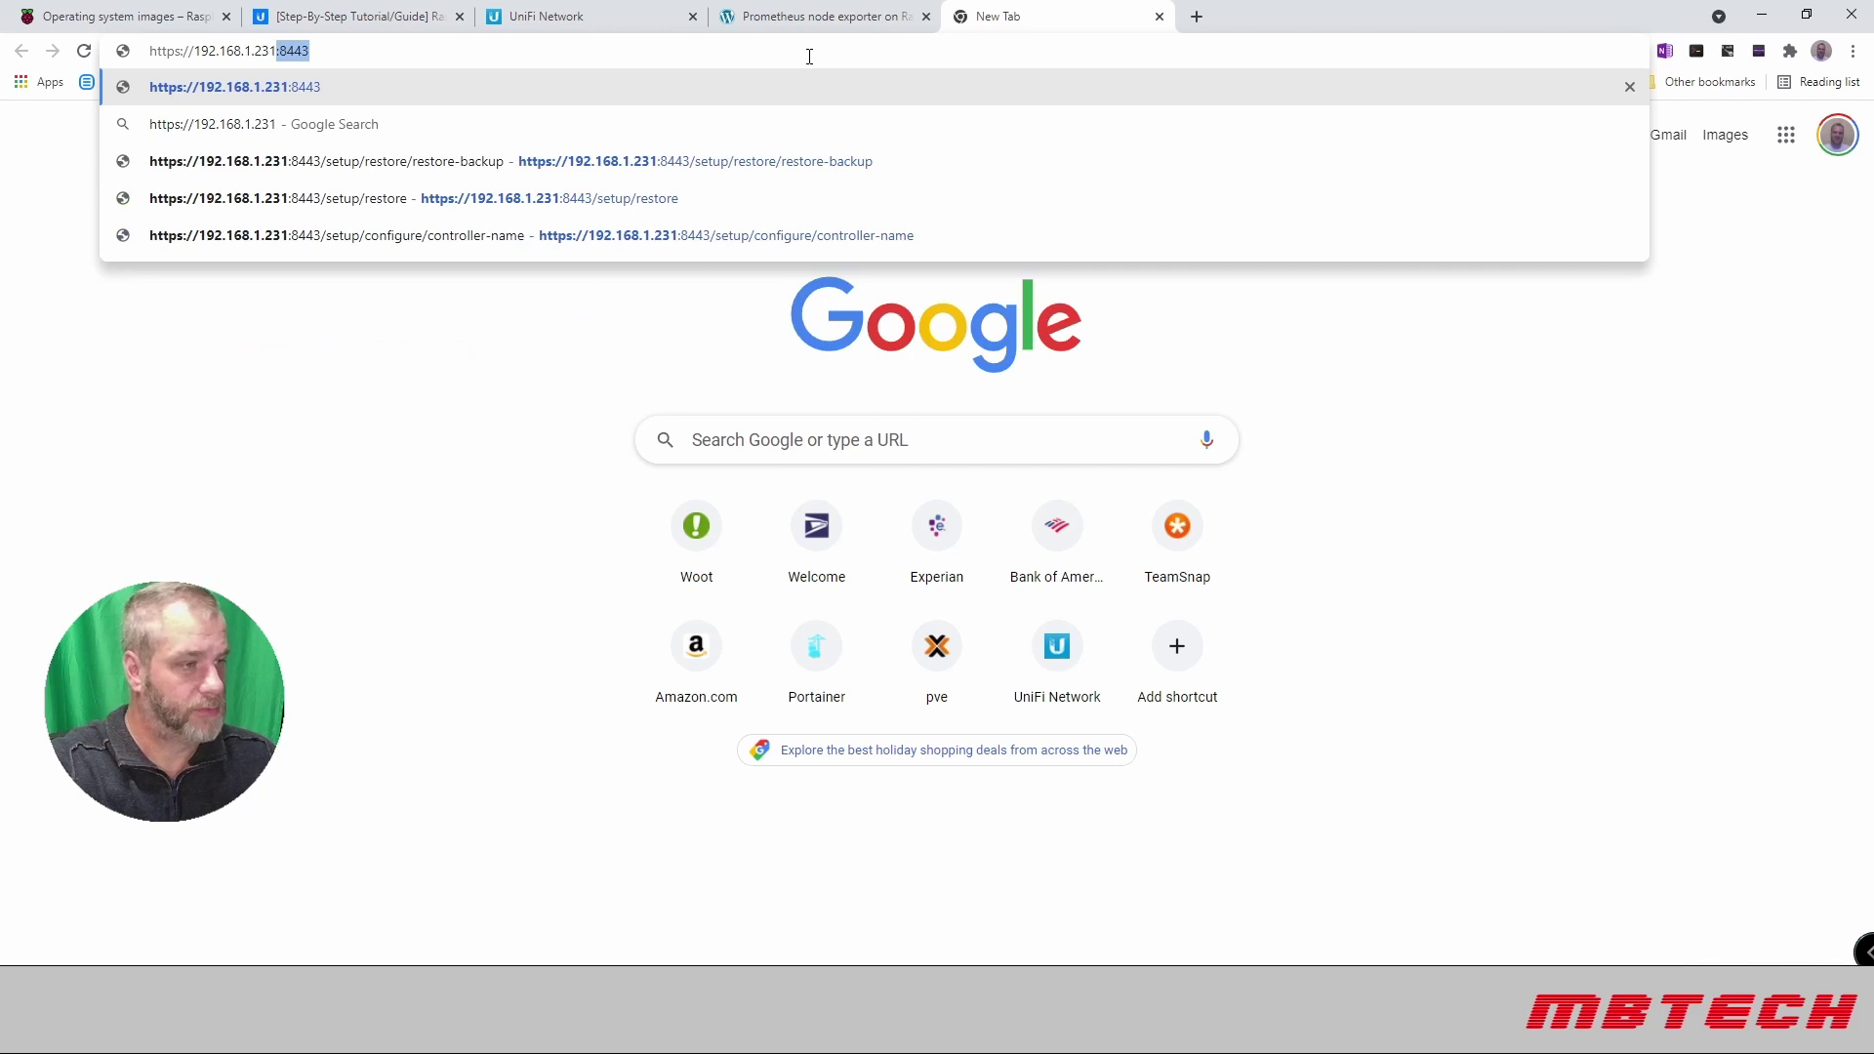
type(":8443")
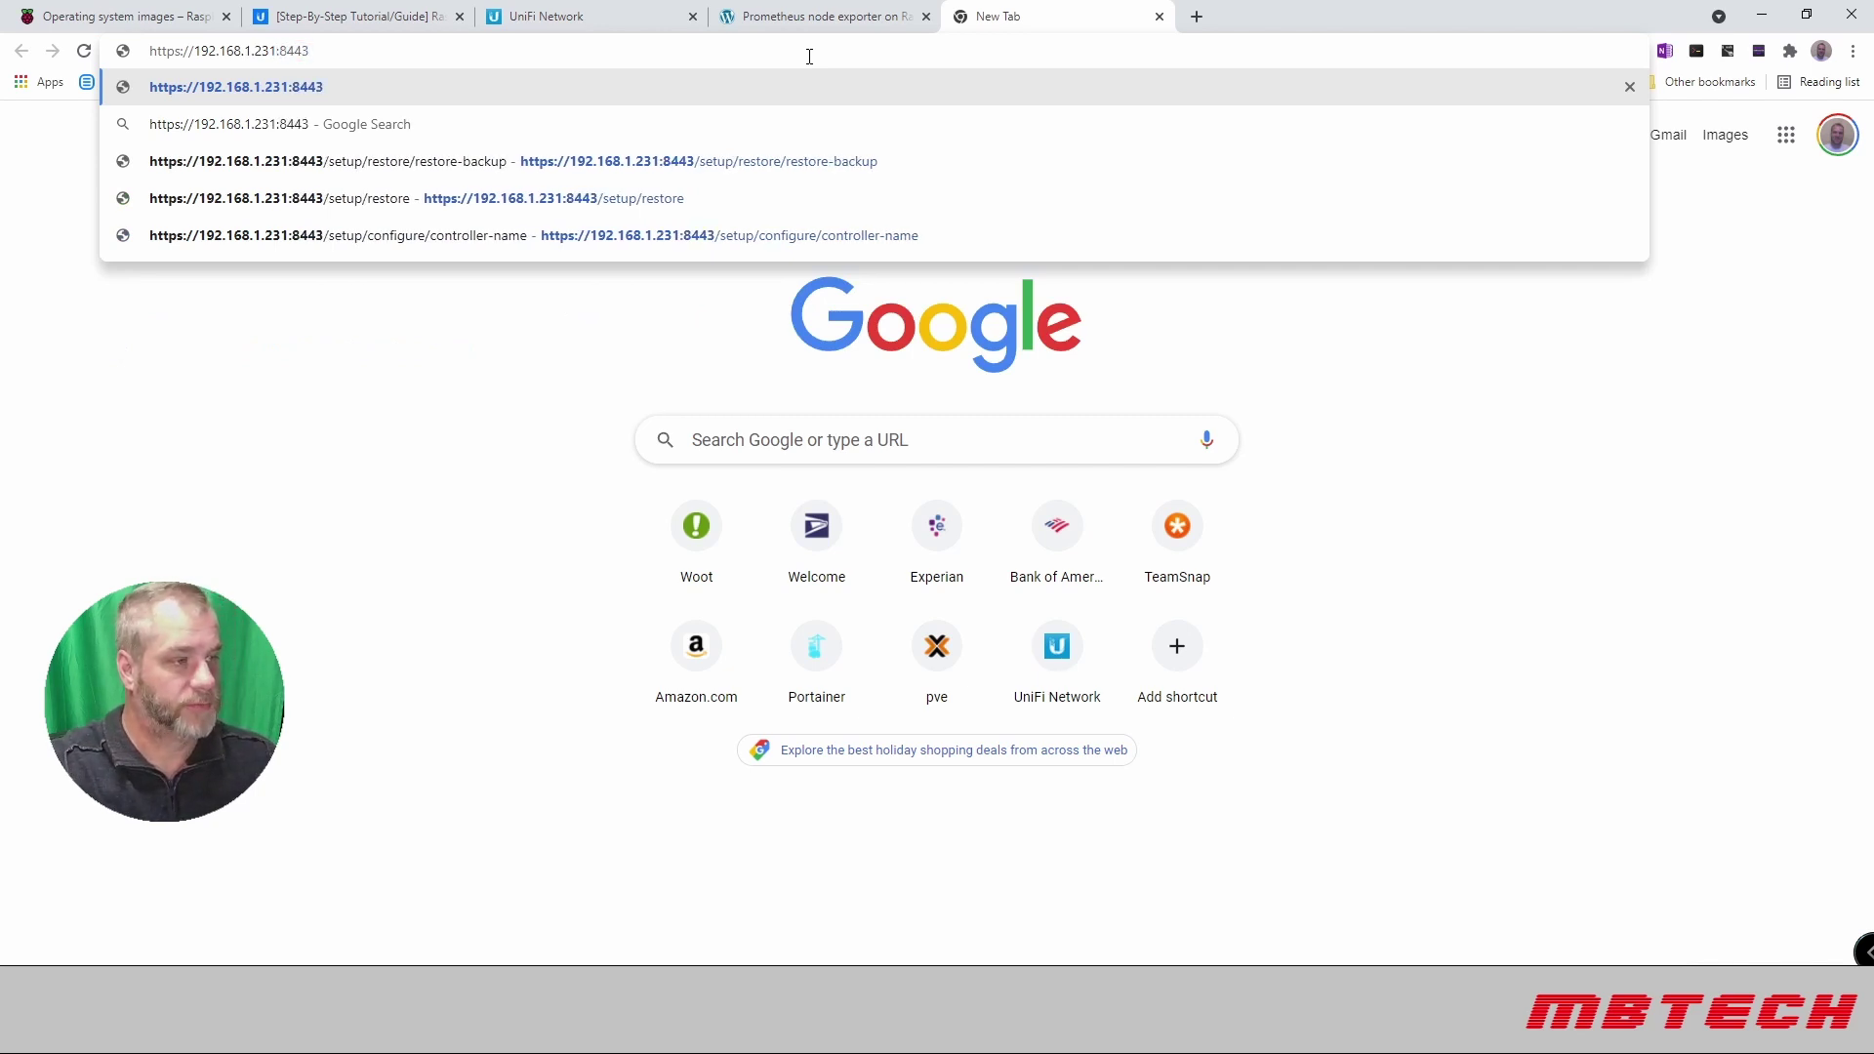
key("Return")
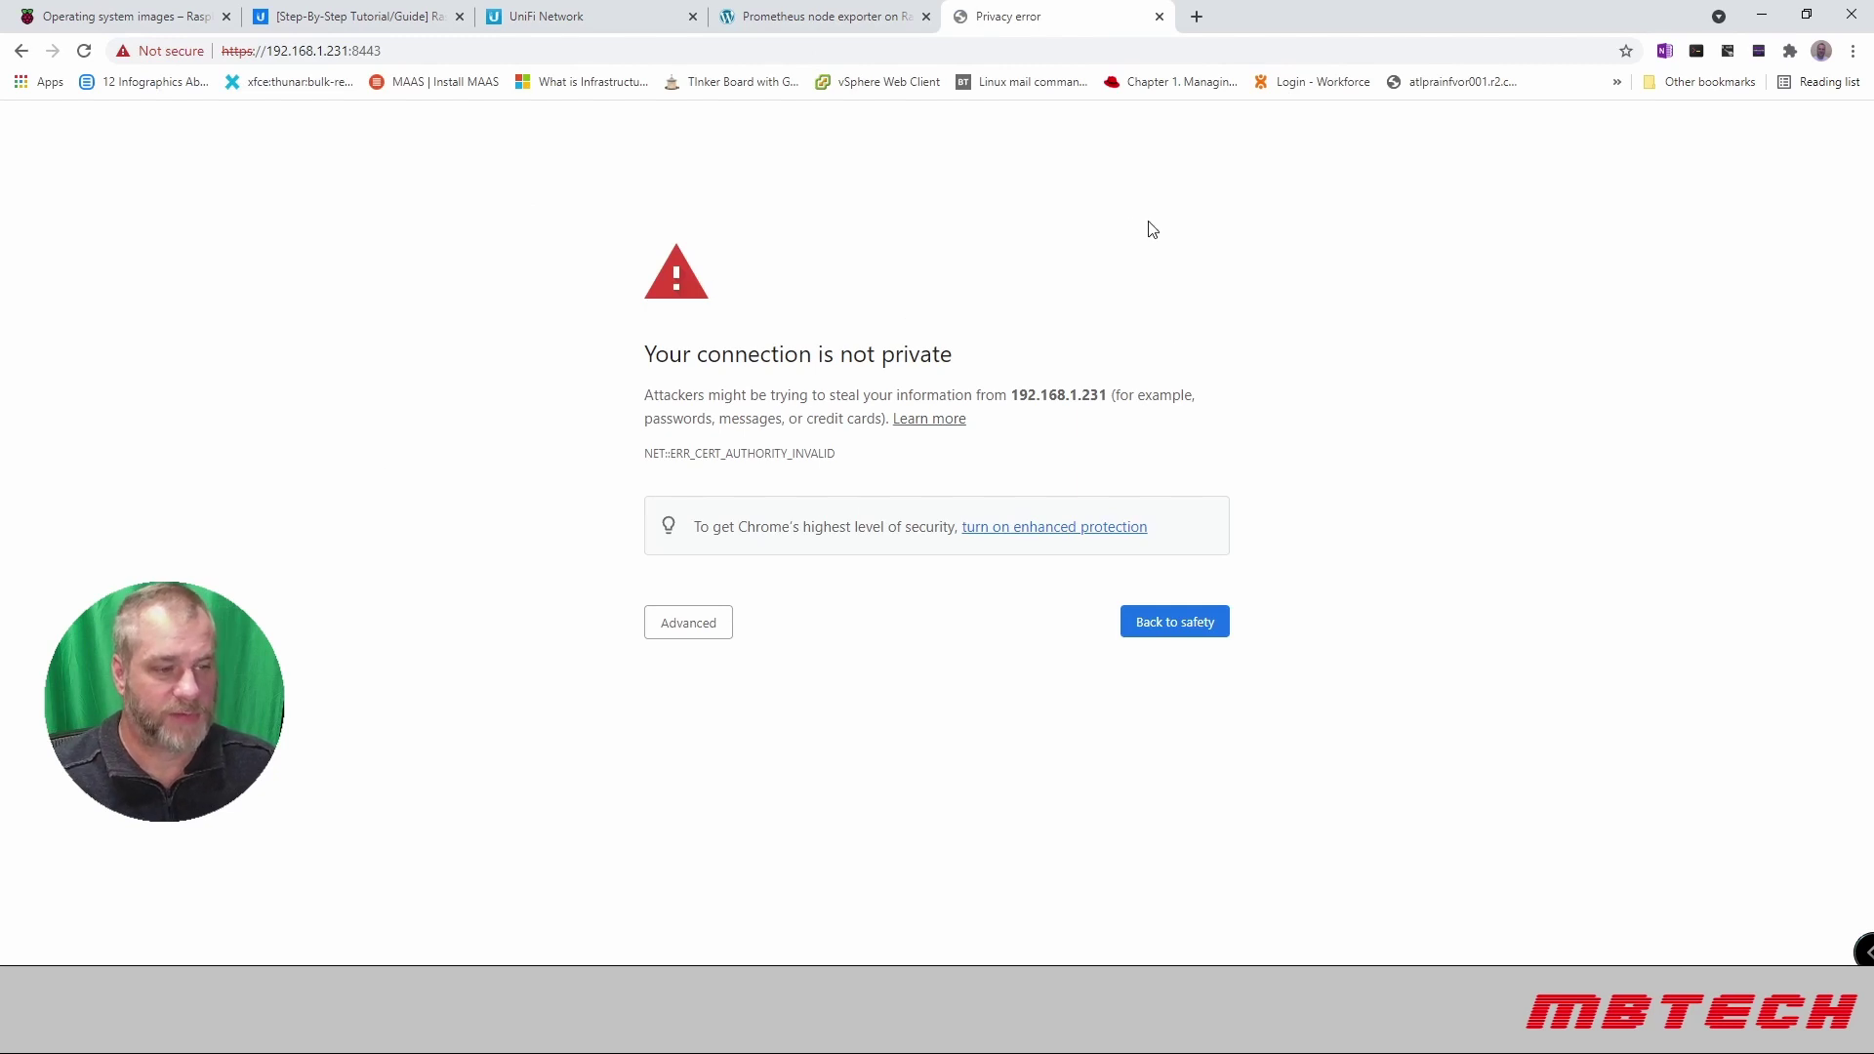
left_click(697, 629)
left_click(740, 773)
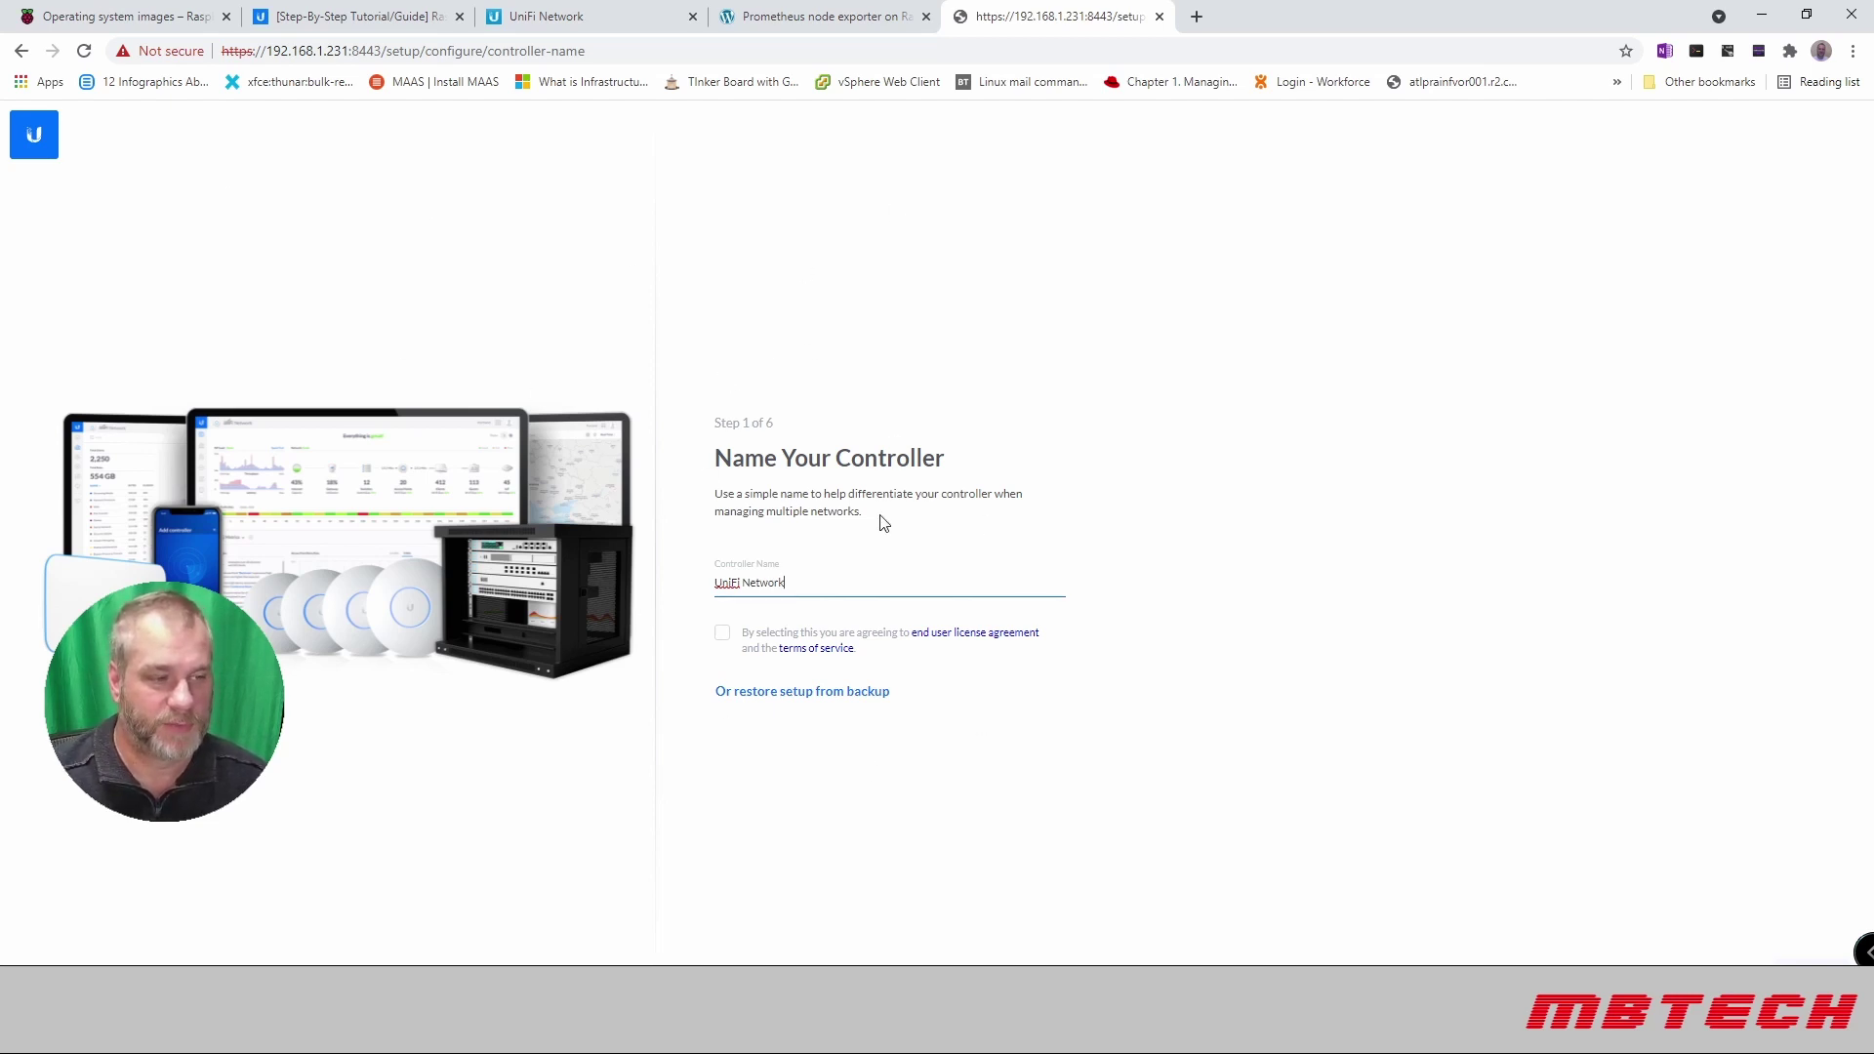
Step: Choose restore setup from backup and pick autobackup_6.4.54_20211121_0000_1637452800027.unf from Downloads
left_click(803, 694)
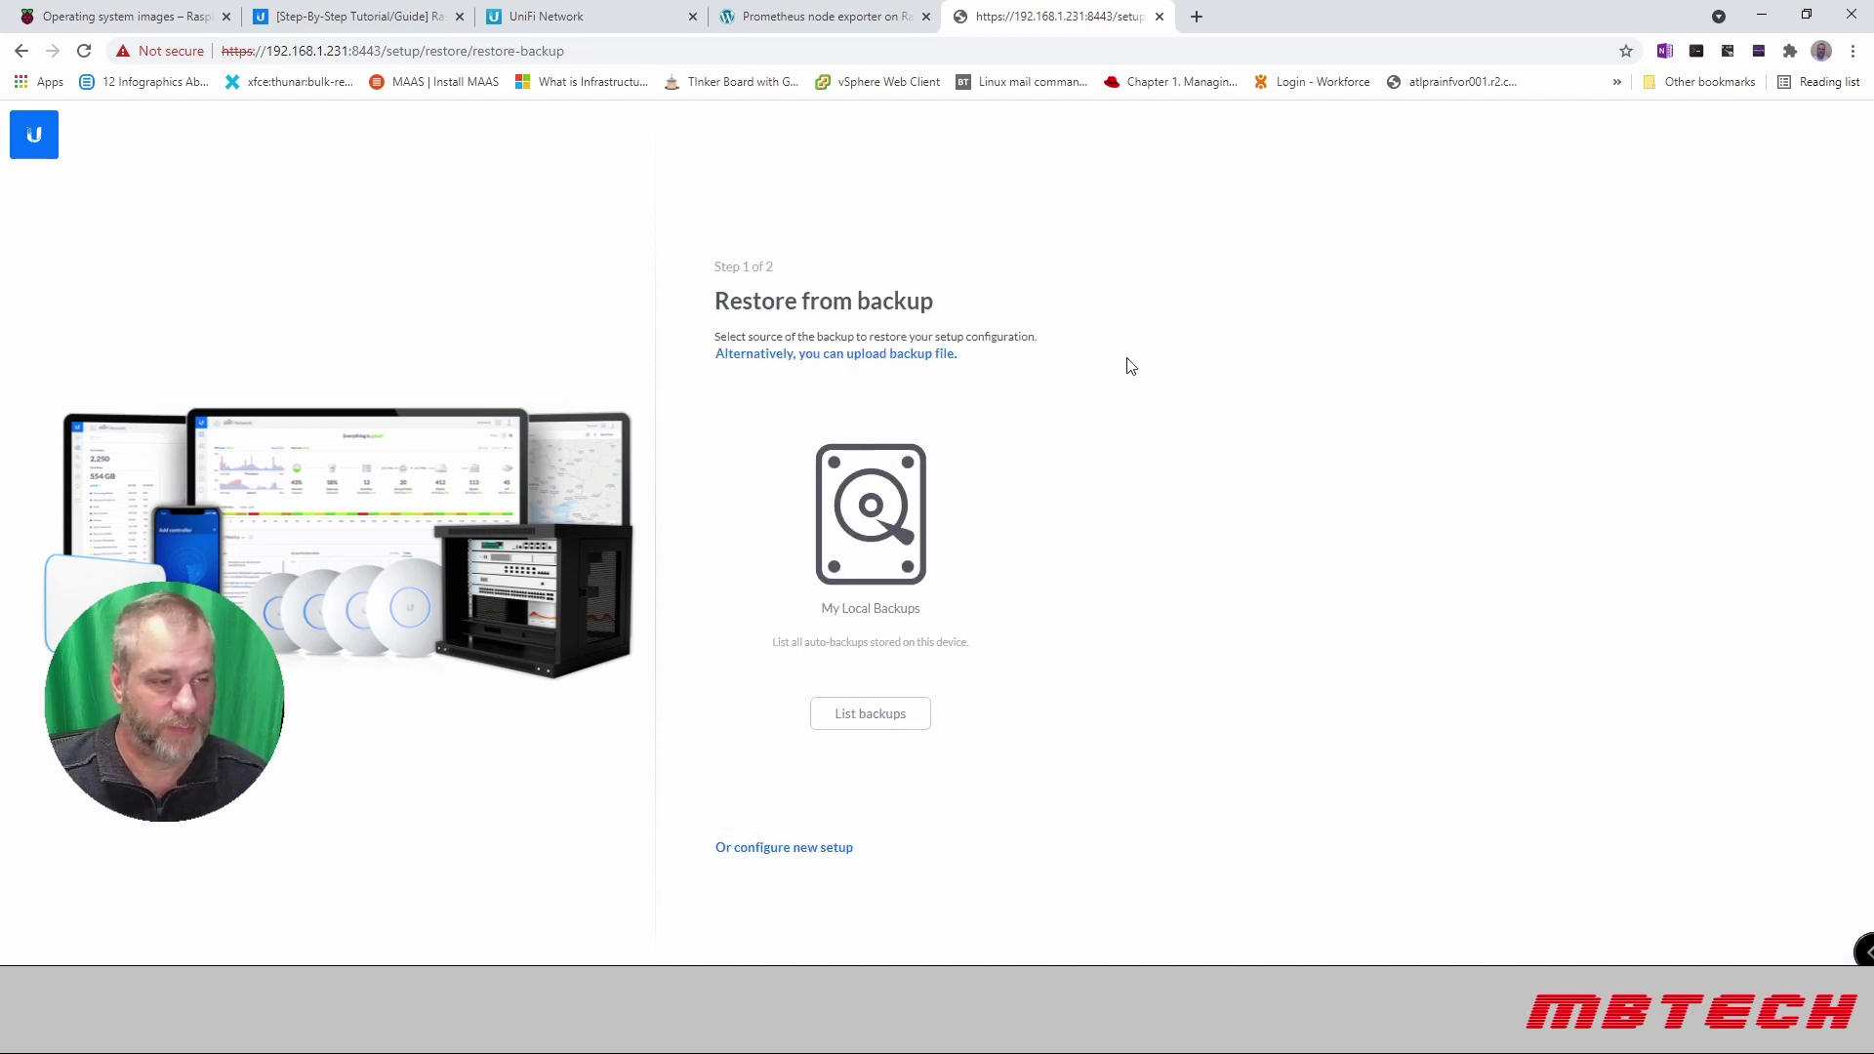
left_click(871, 355)
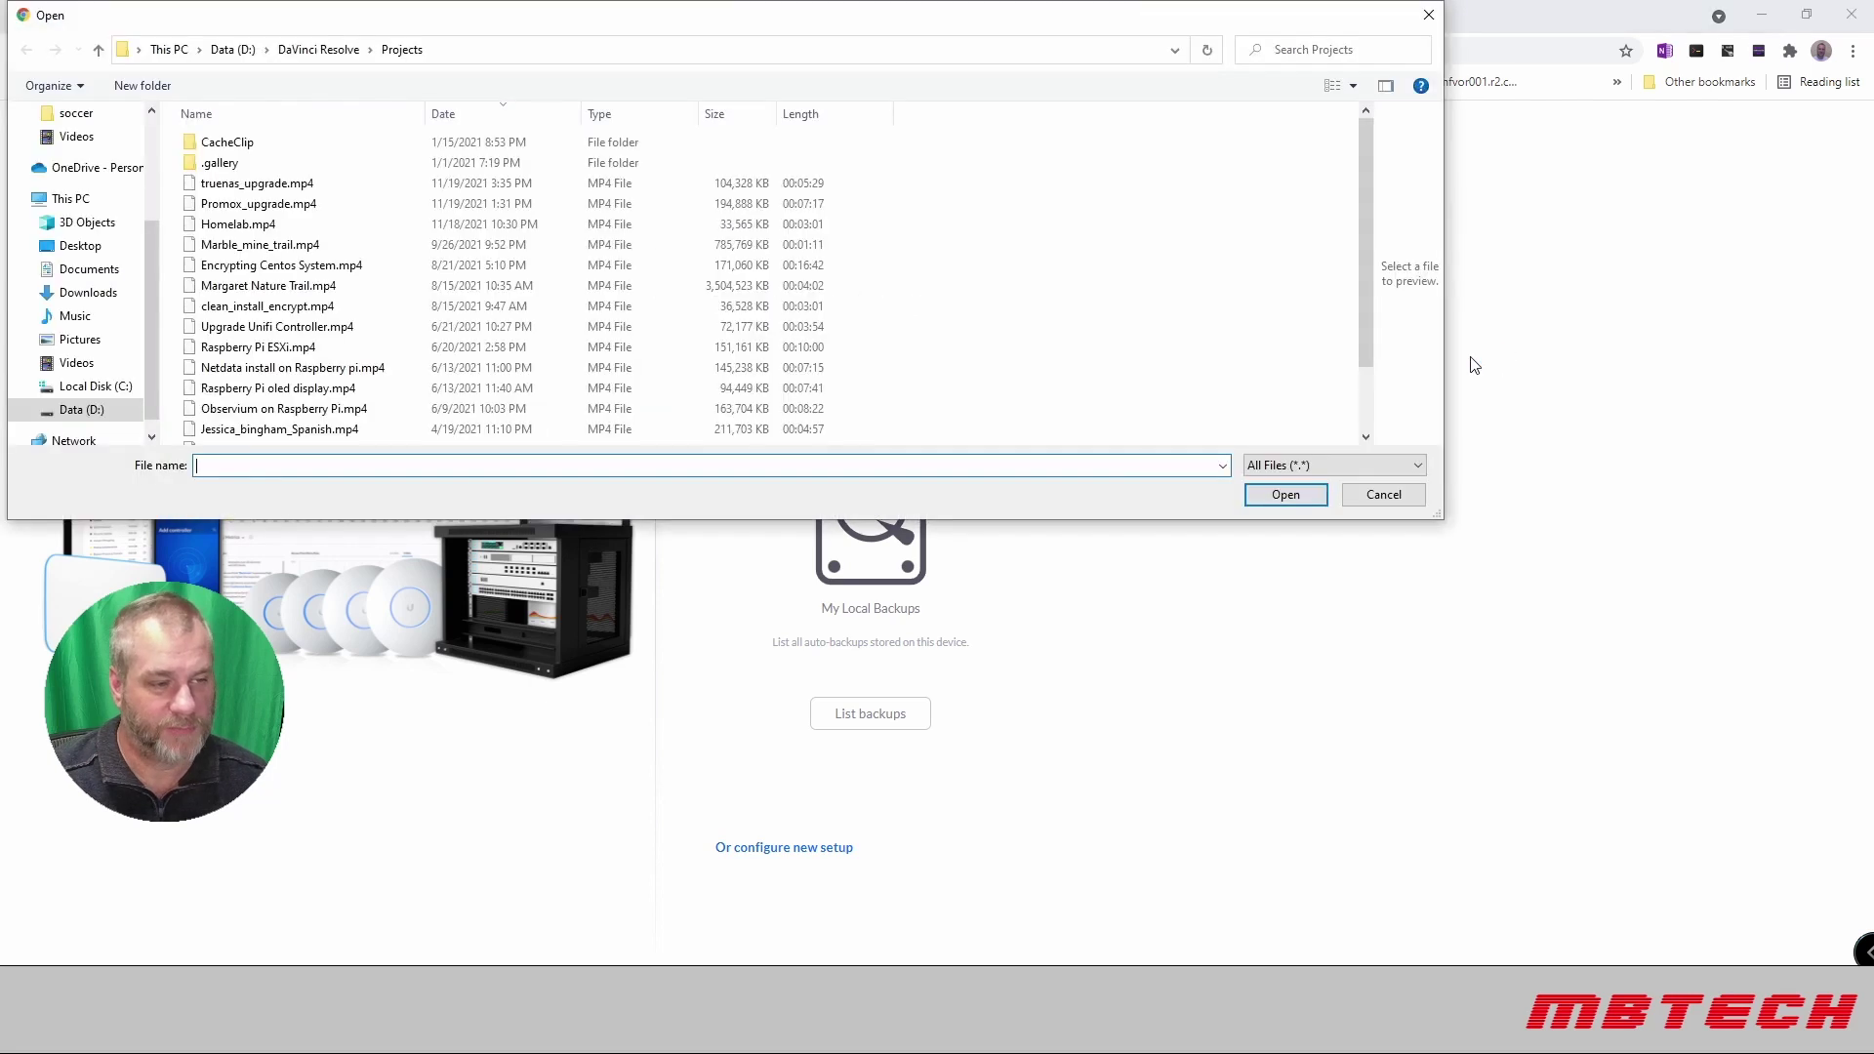
left_click(87, 292)
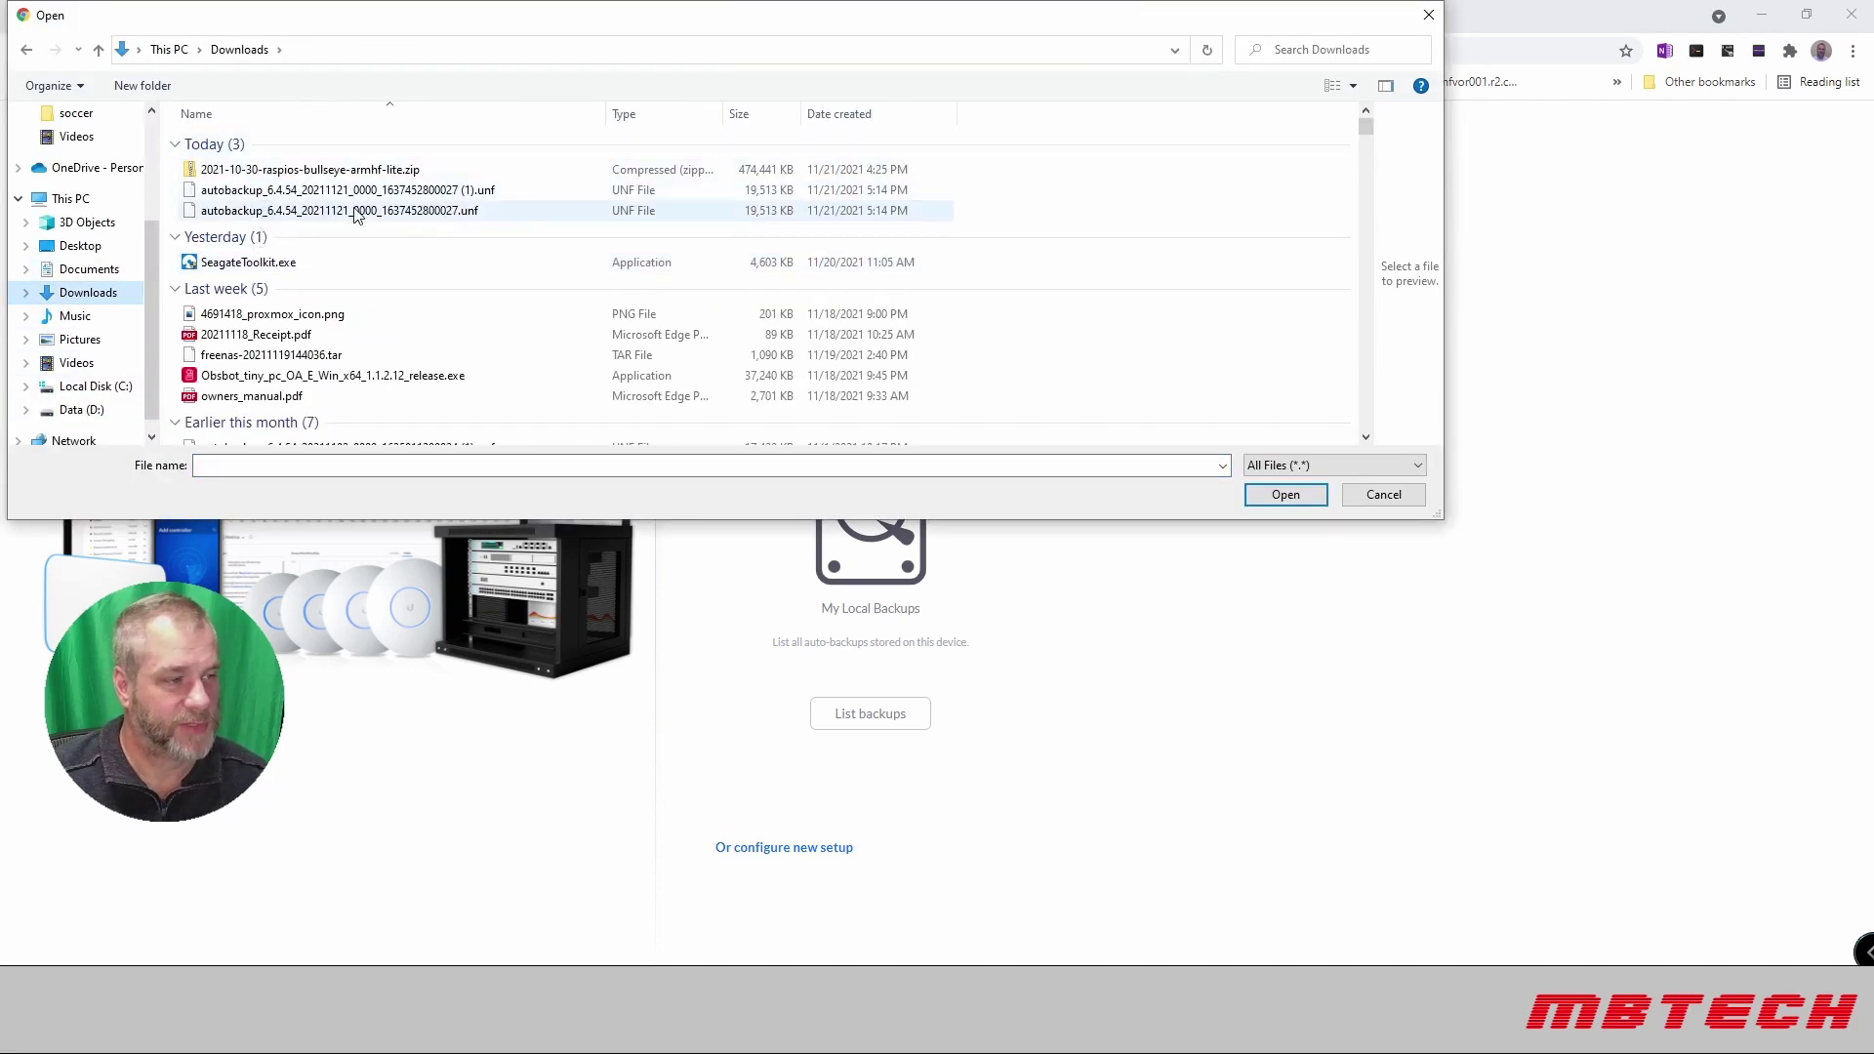
left_click(293, 211)
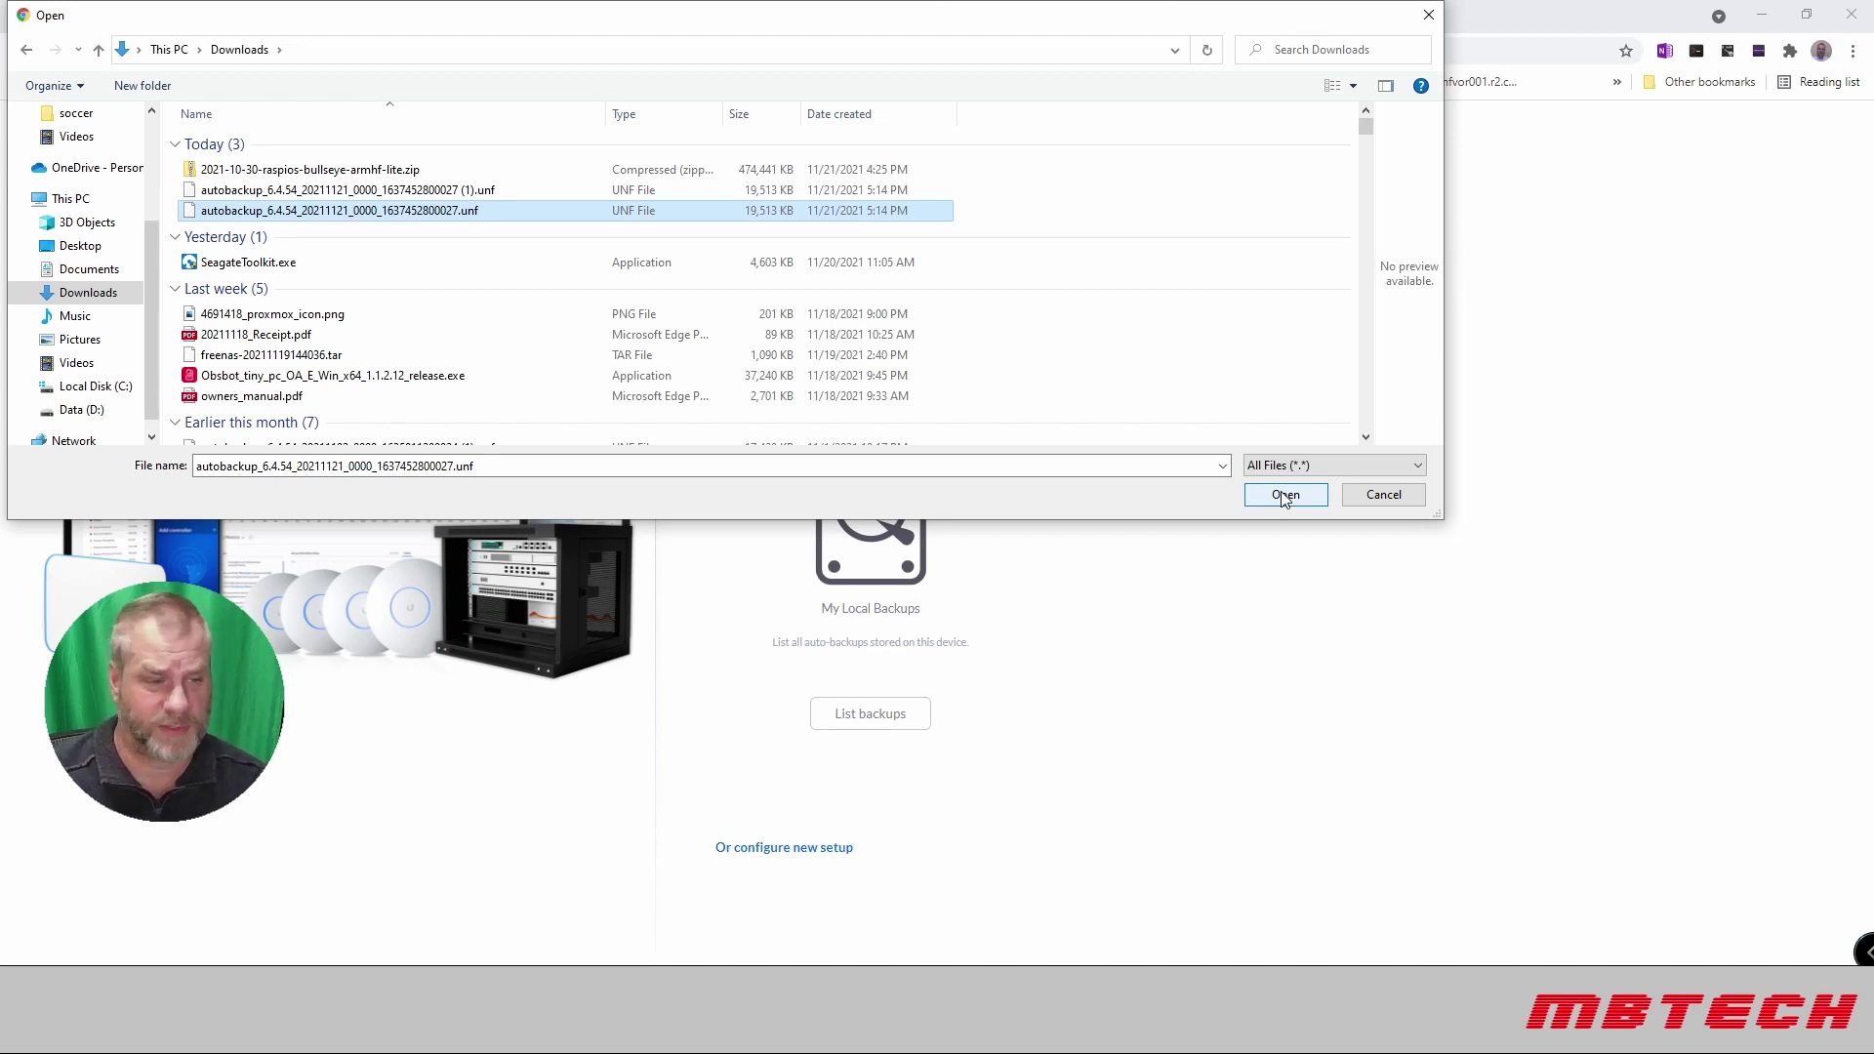
left_click(1356, 495)
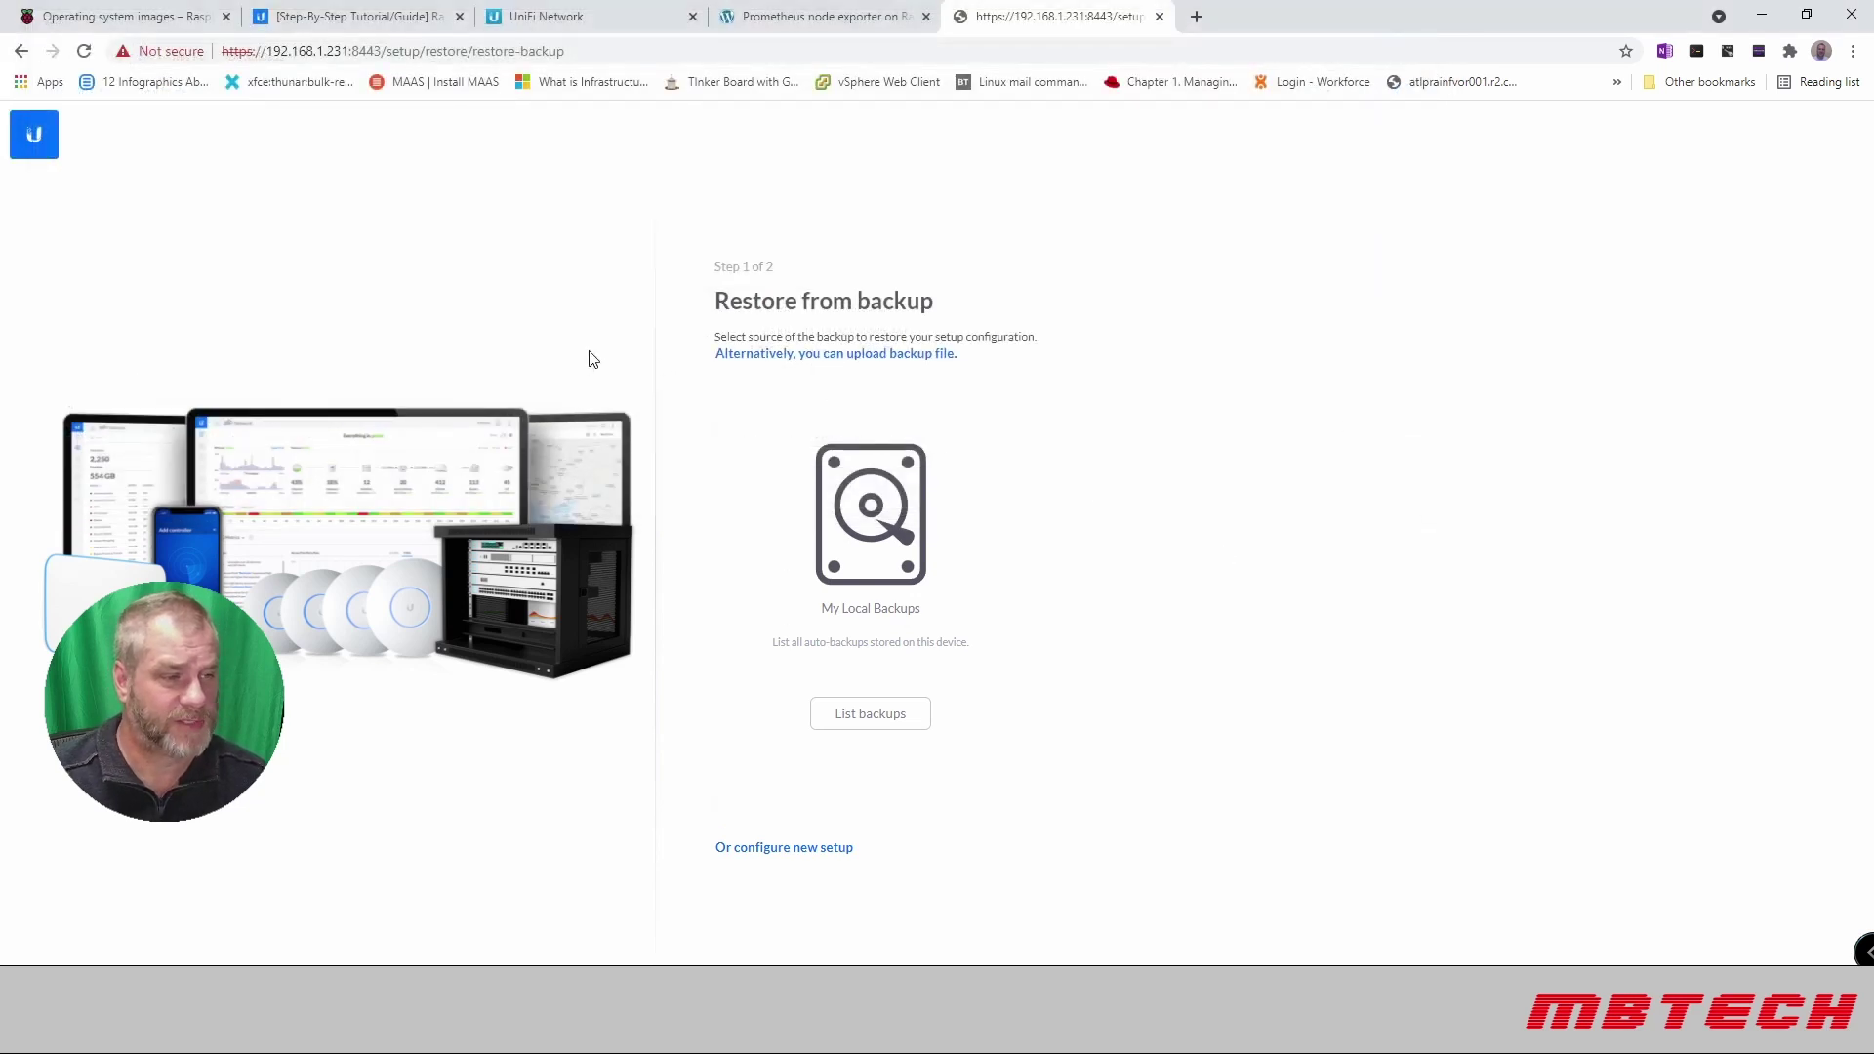